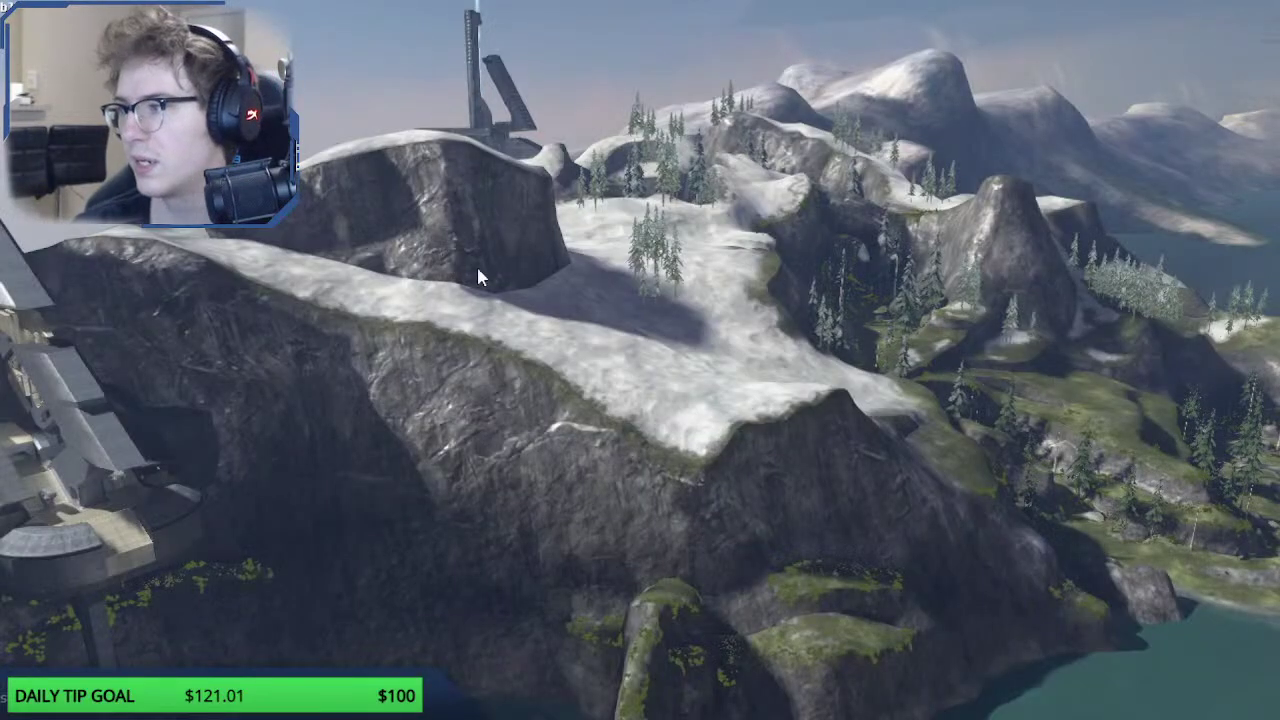
middle_click_drag(476, 264, 680, 268)
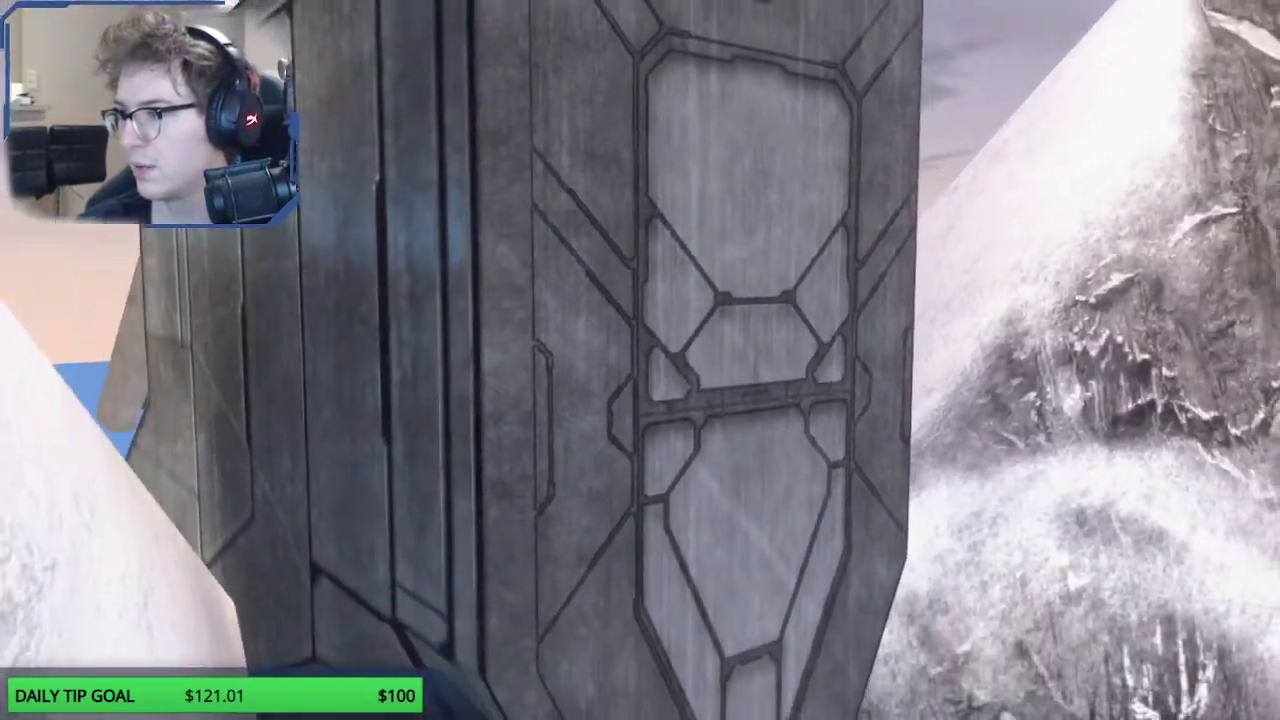
scroll(640, 360, "up", 3)
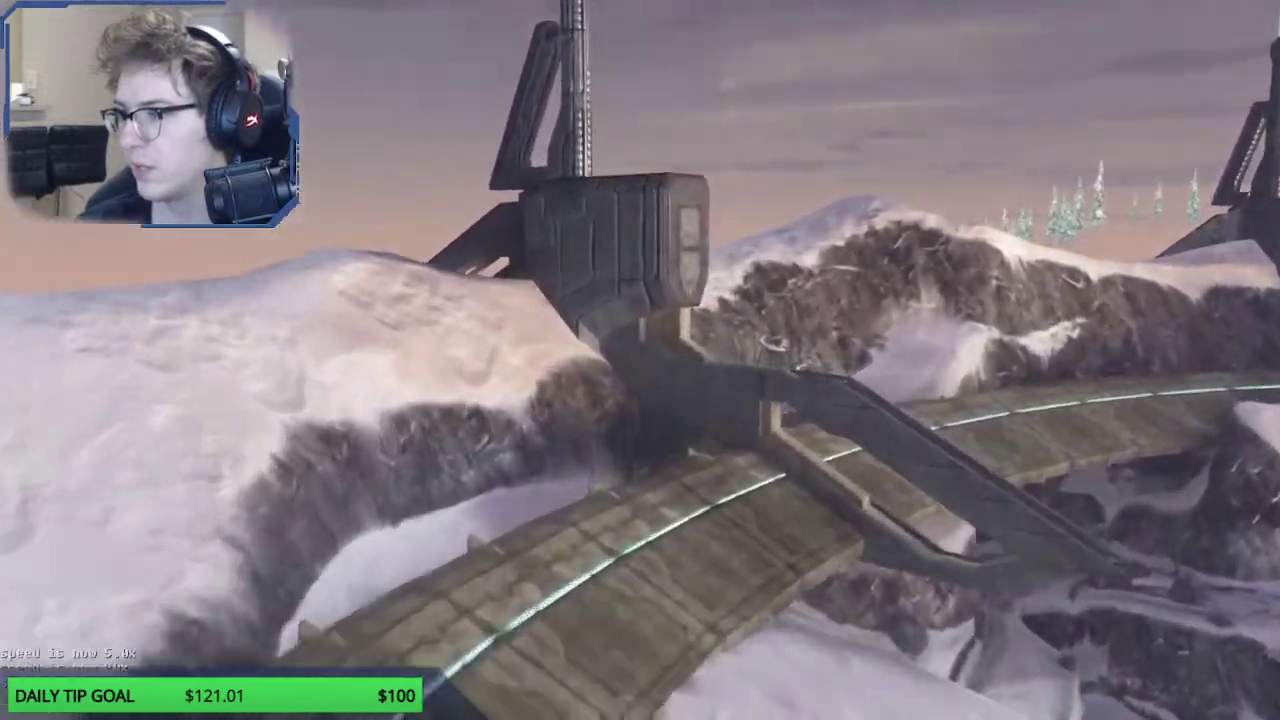
key("w")
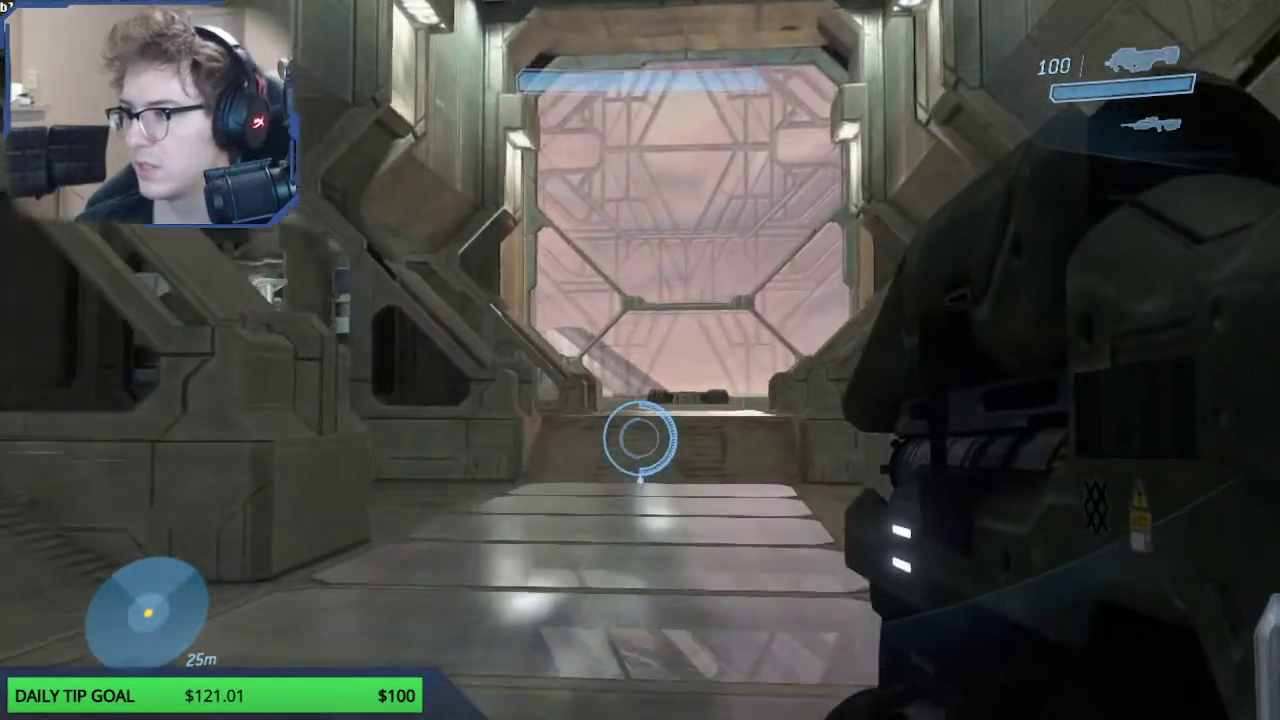
key("1")
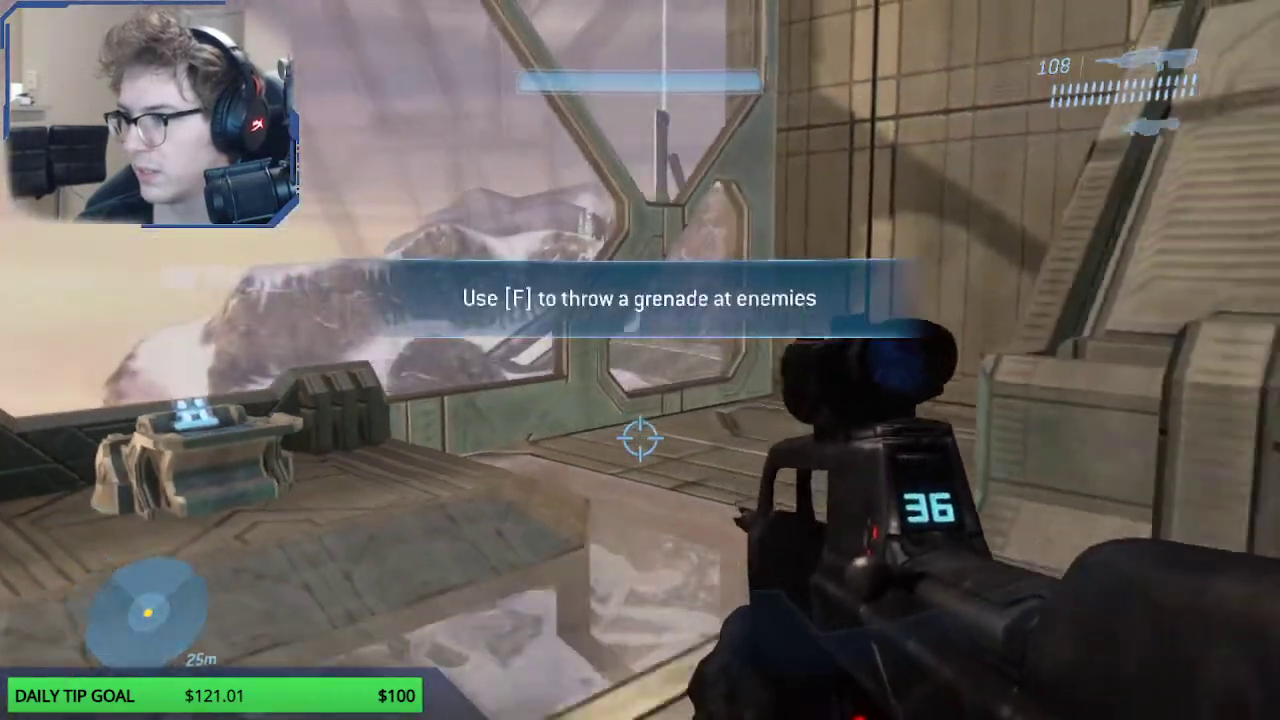
Step: Return to editing and move the holo switch console off the raised platform by the window onto the glass floor
key("Escape")
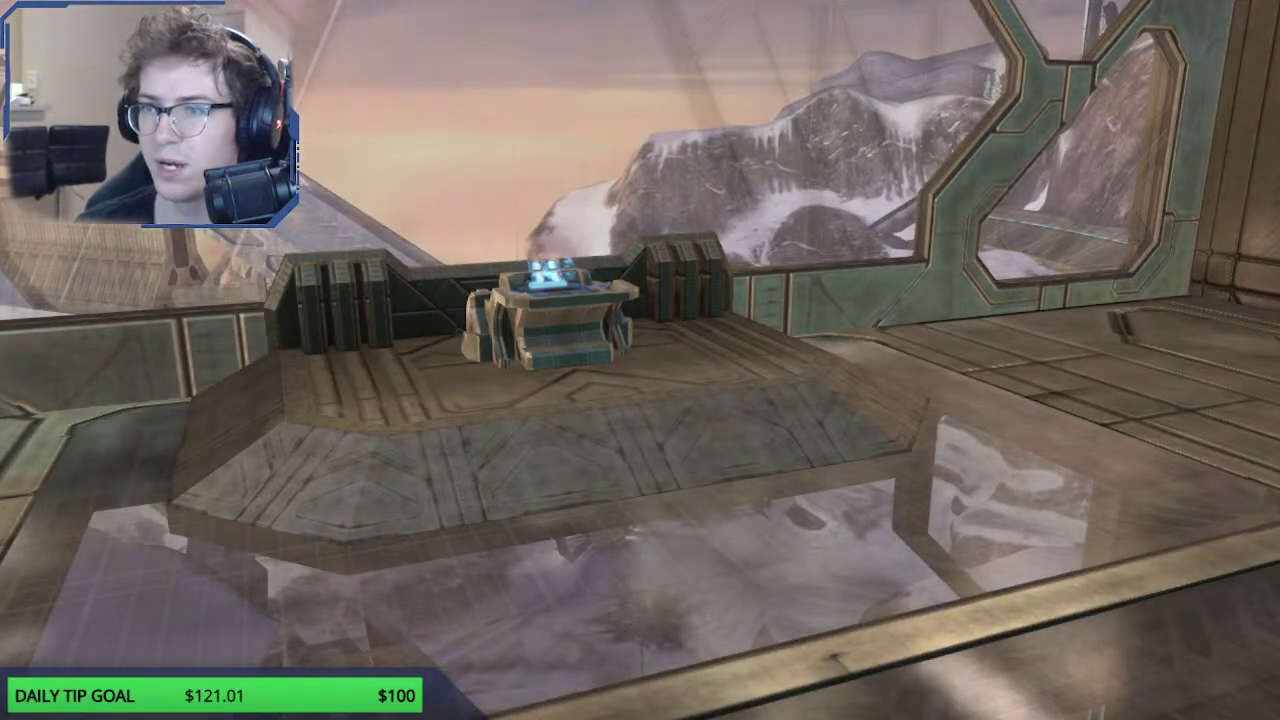
key("alt+Tab")
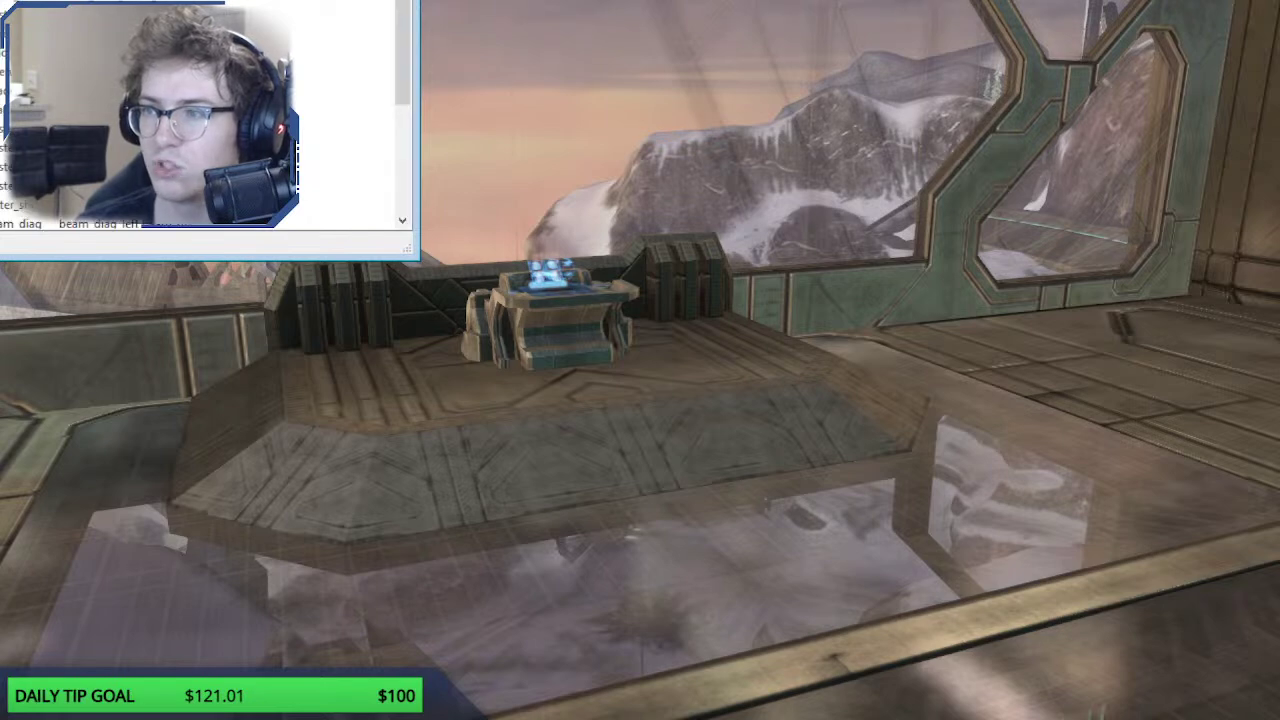
left_click(543, 204)
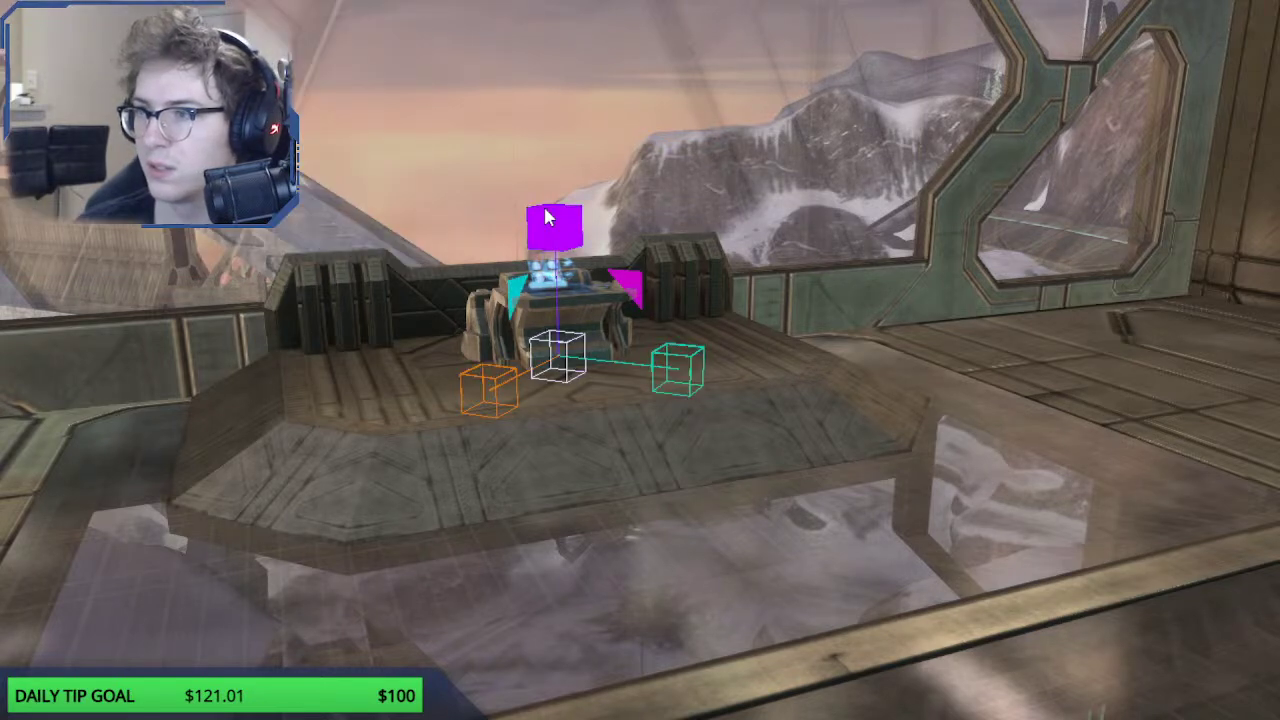
key("alt+Tab")
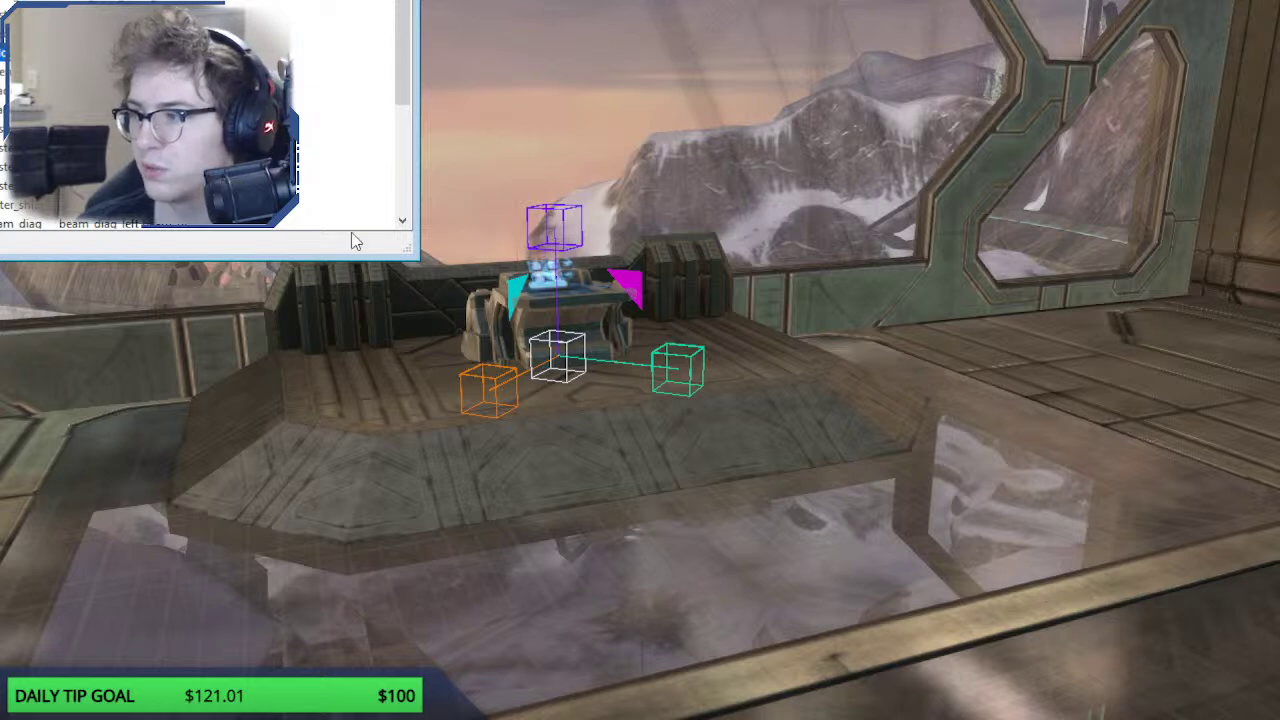
left_click_drag(557, 364, 664, 594)
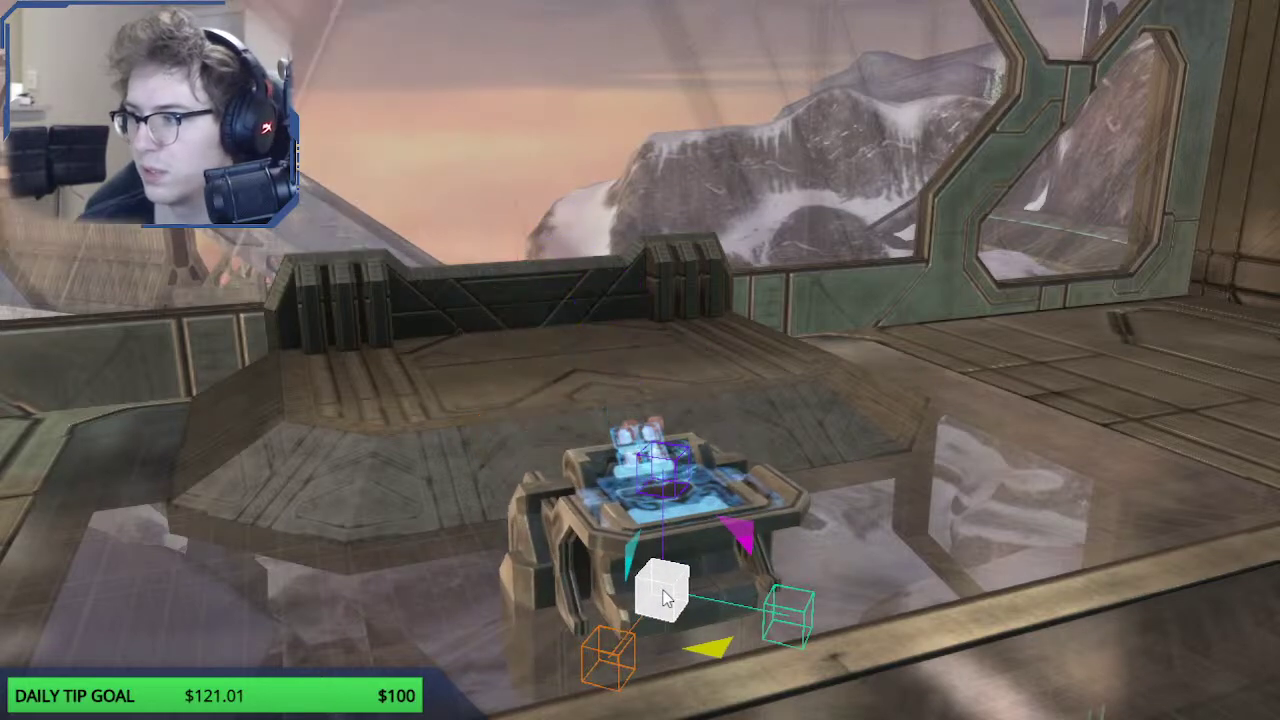
left_click_drag(668, 495, 574, 431)
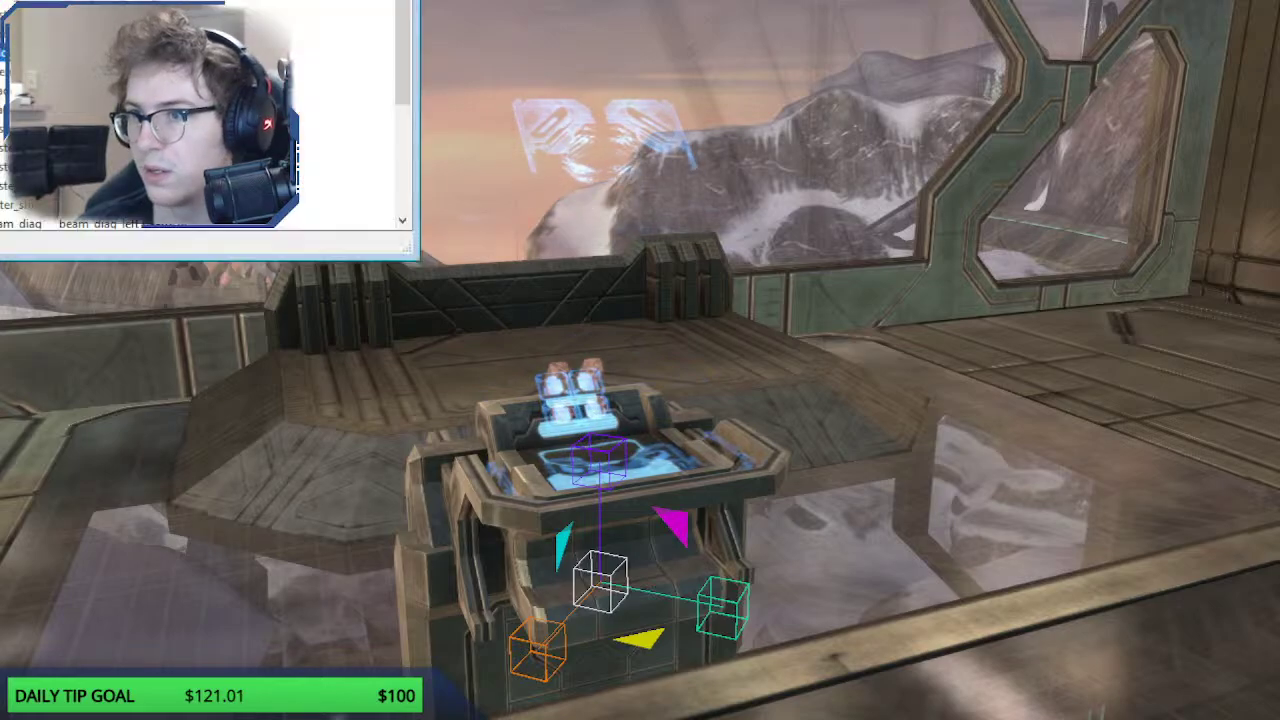
Step: Test the level in play mode, examining the relocated holo switch console and its hologram up close and from several sides
key("Escape")
key("BackSpace")
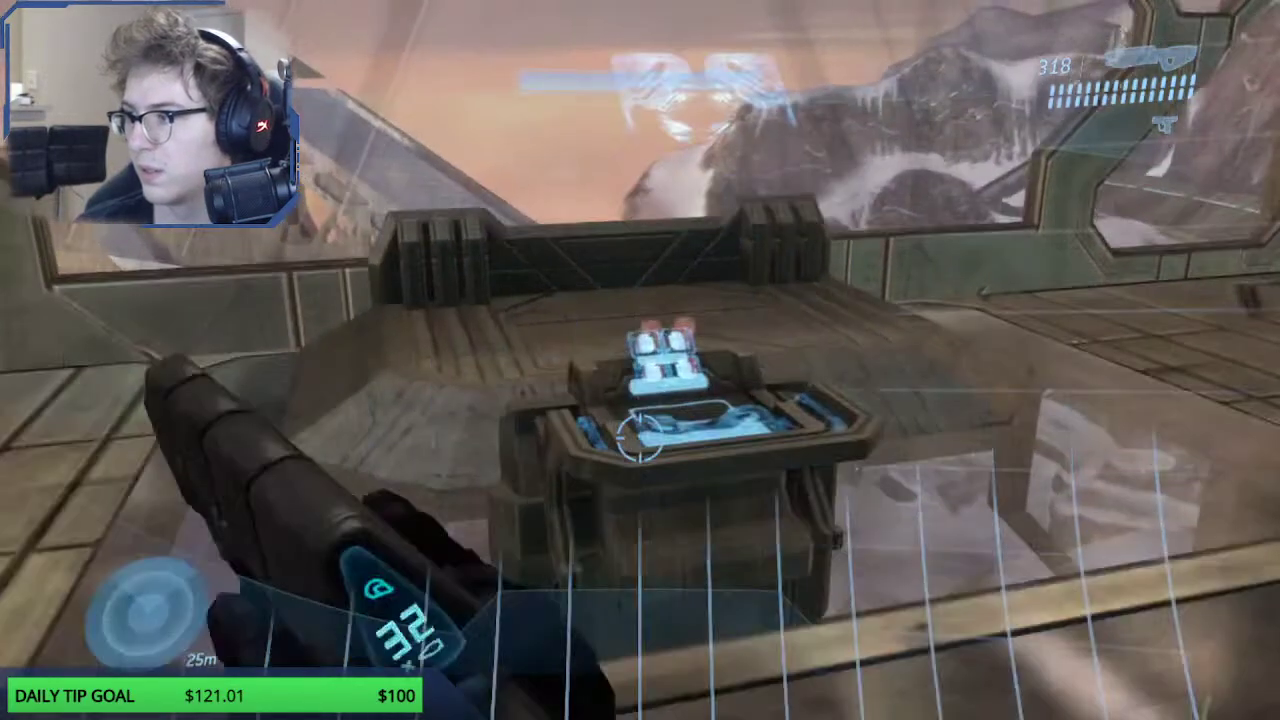
key("s")
key("s")
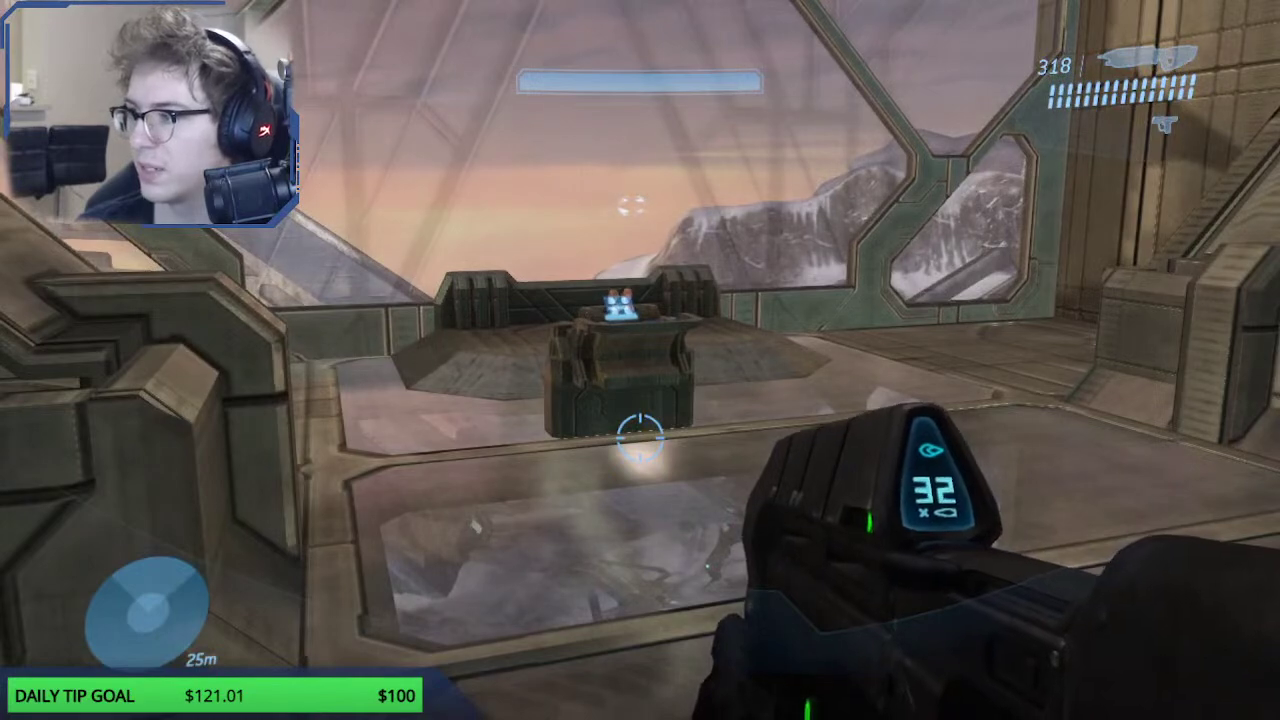
key("w")
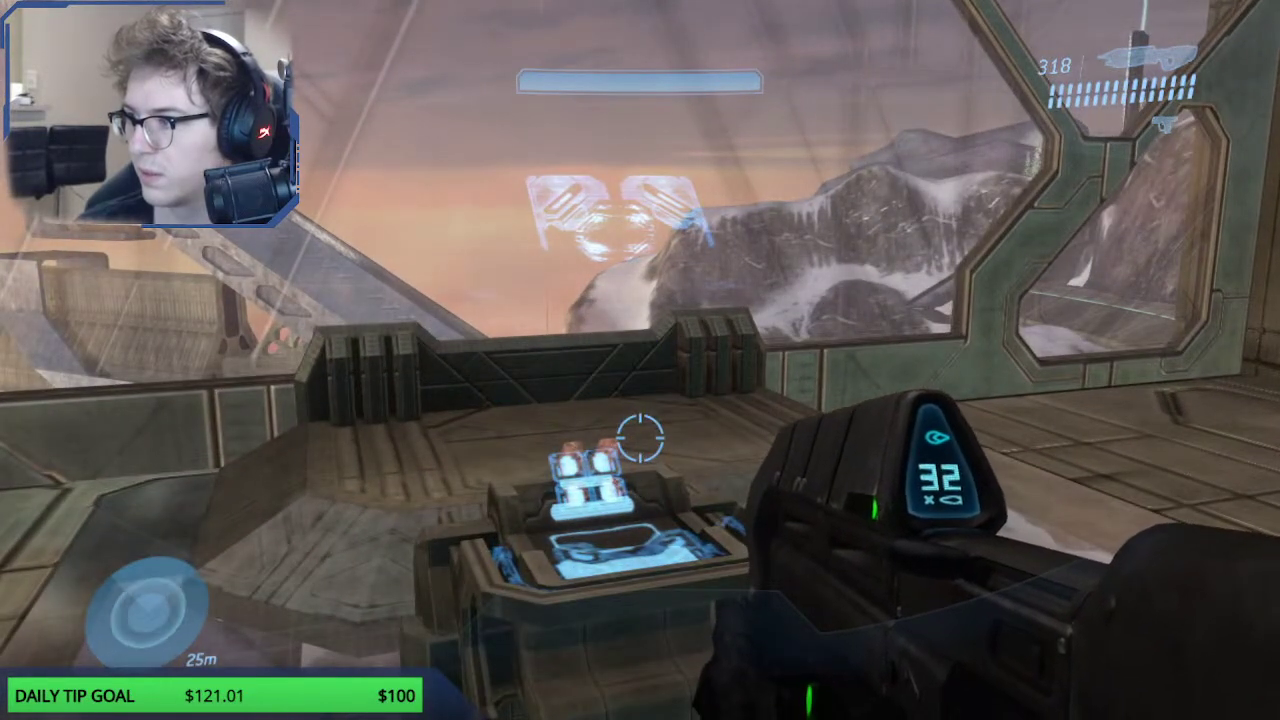
key("d")
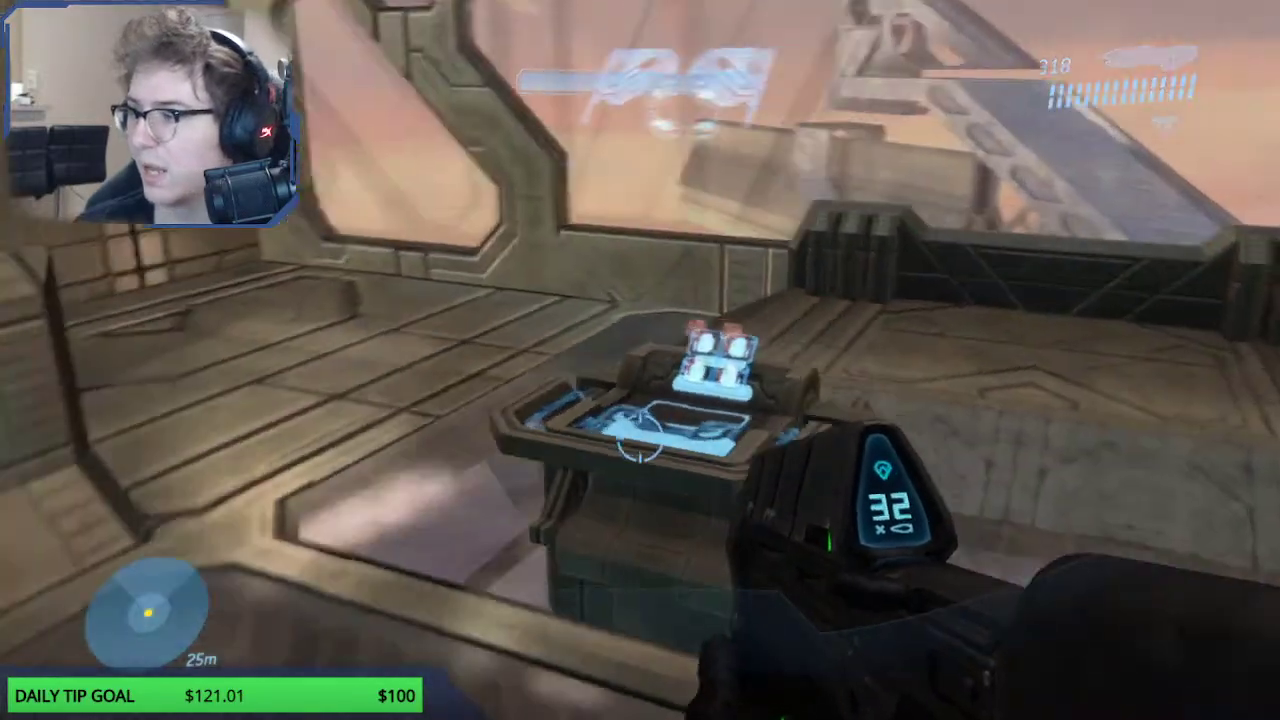
key("w")
key("s")
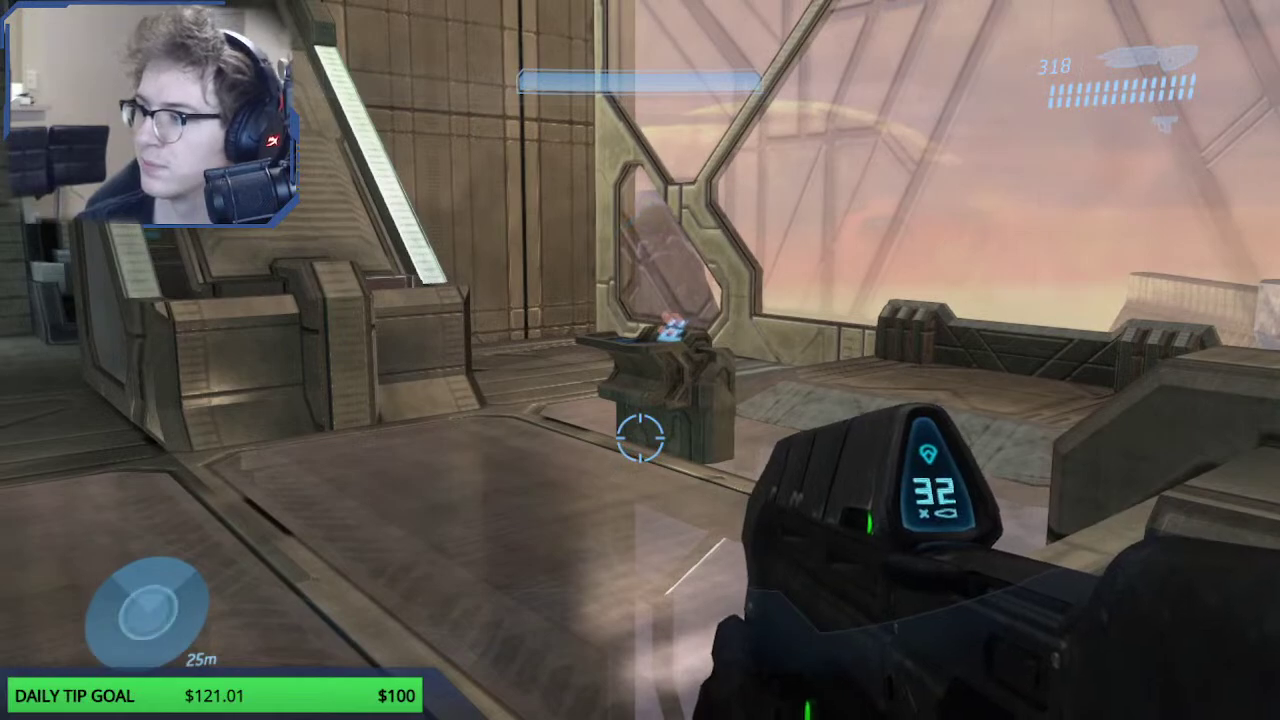
key("a")
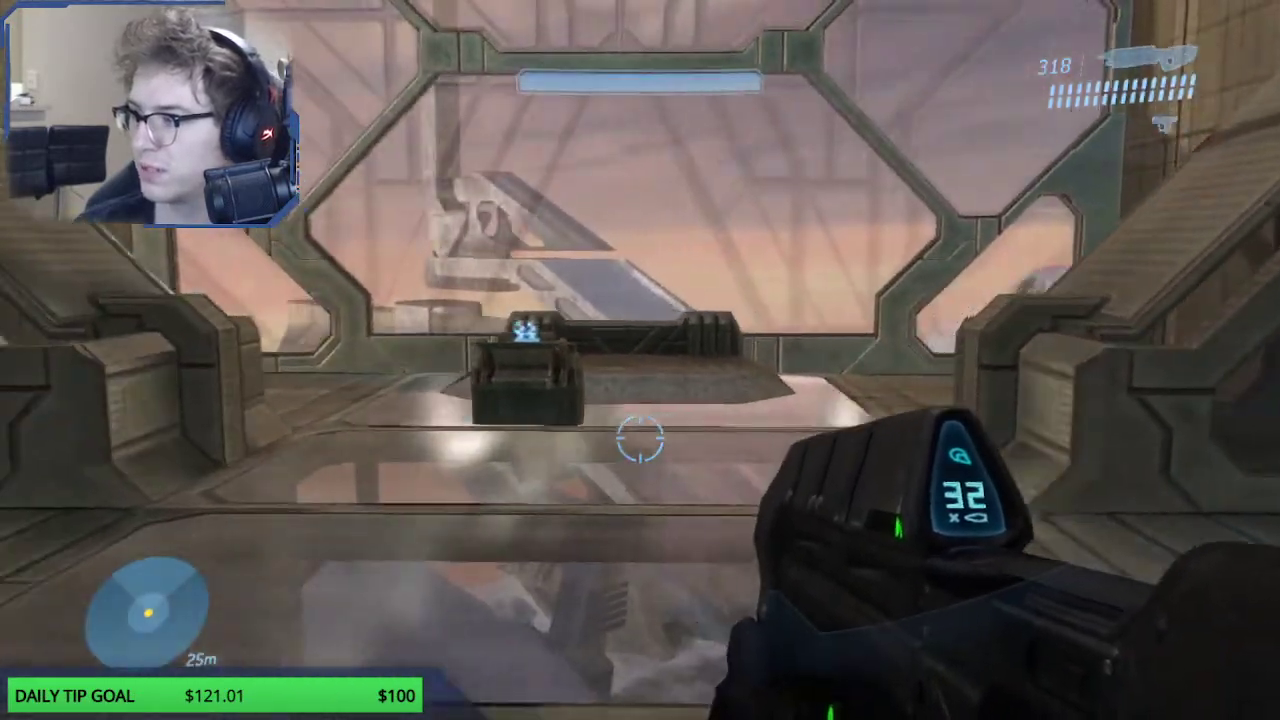
key("w")
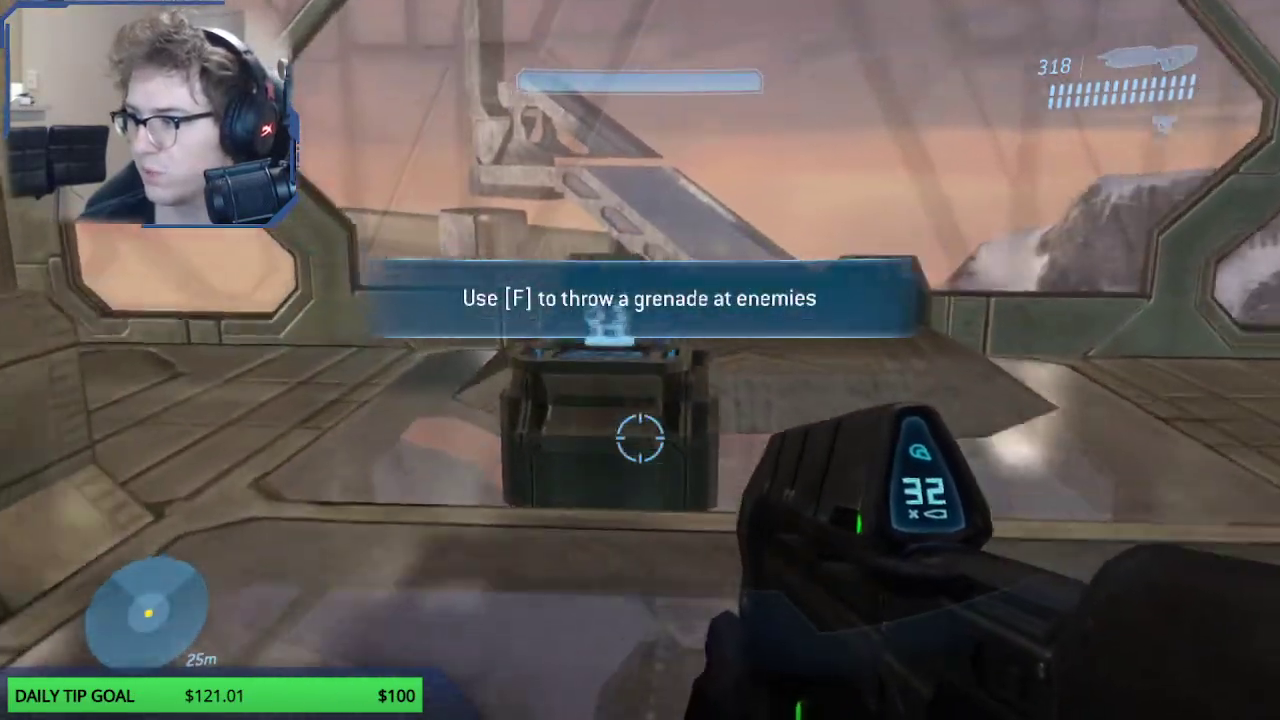
key("s")
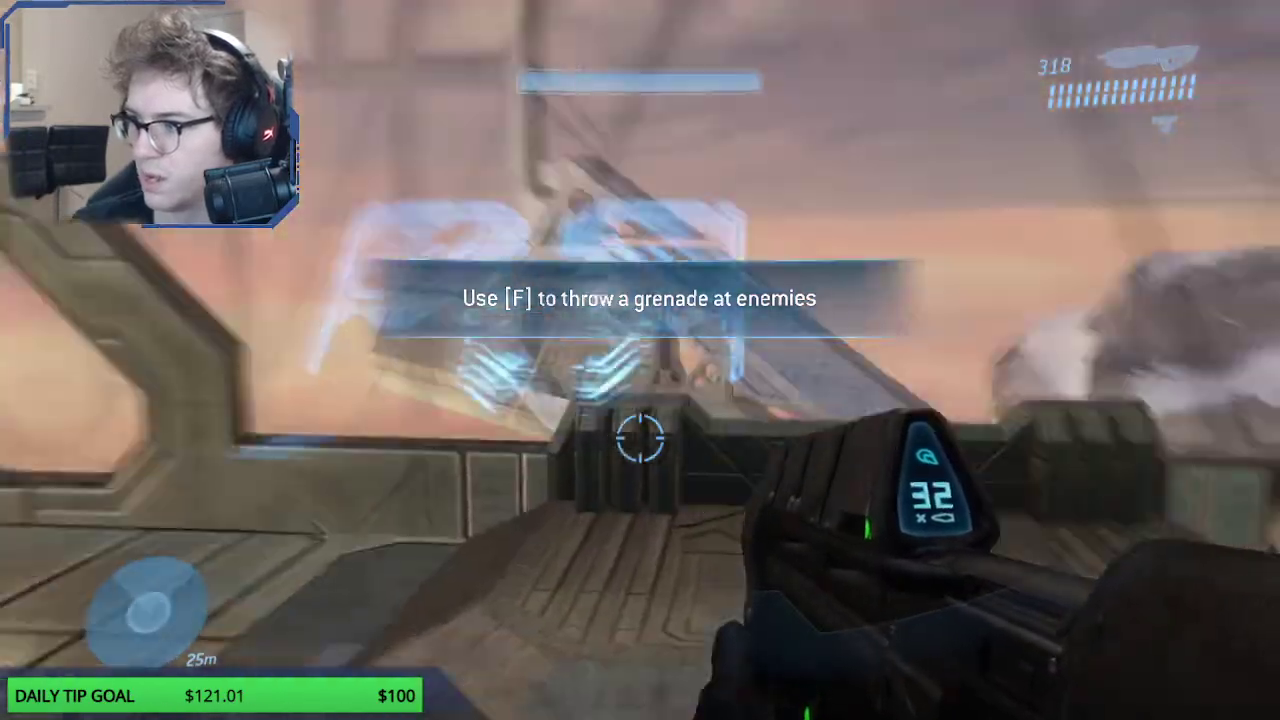
key("w")
key("w")
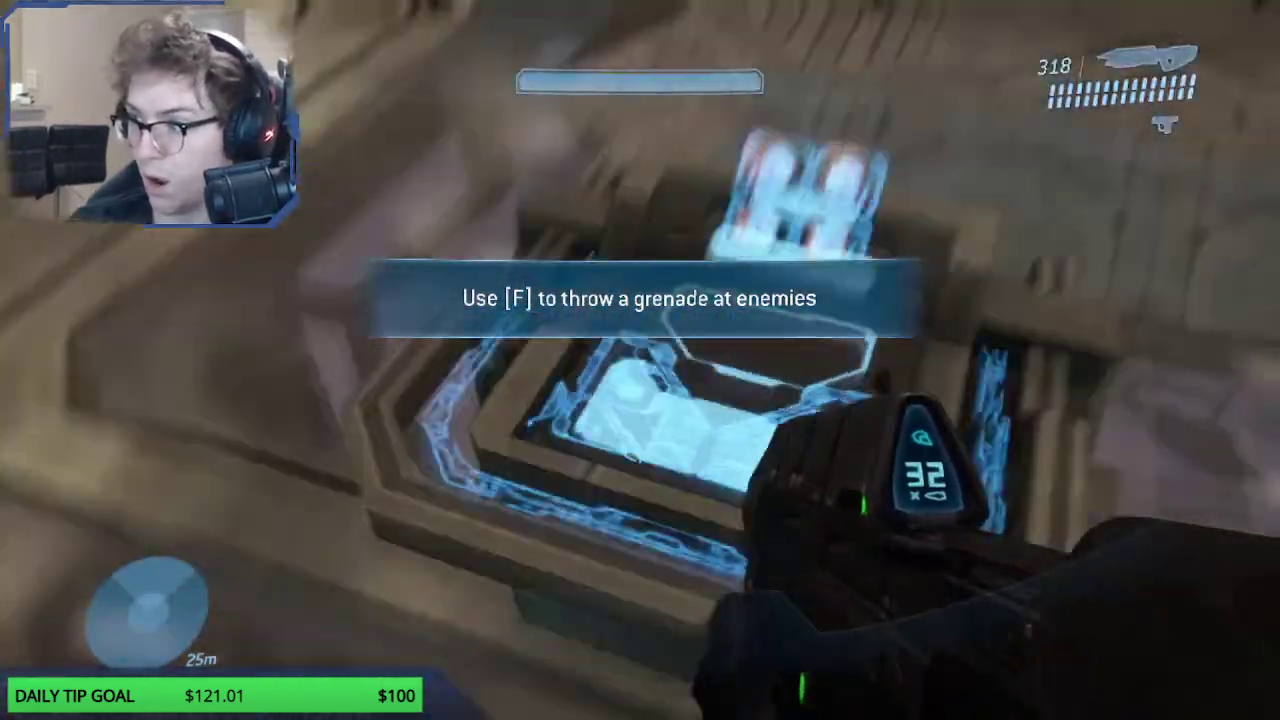
key("s")
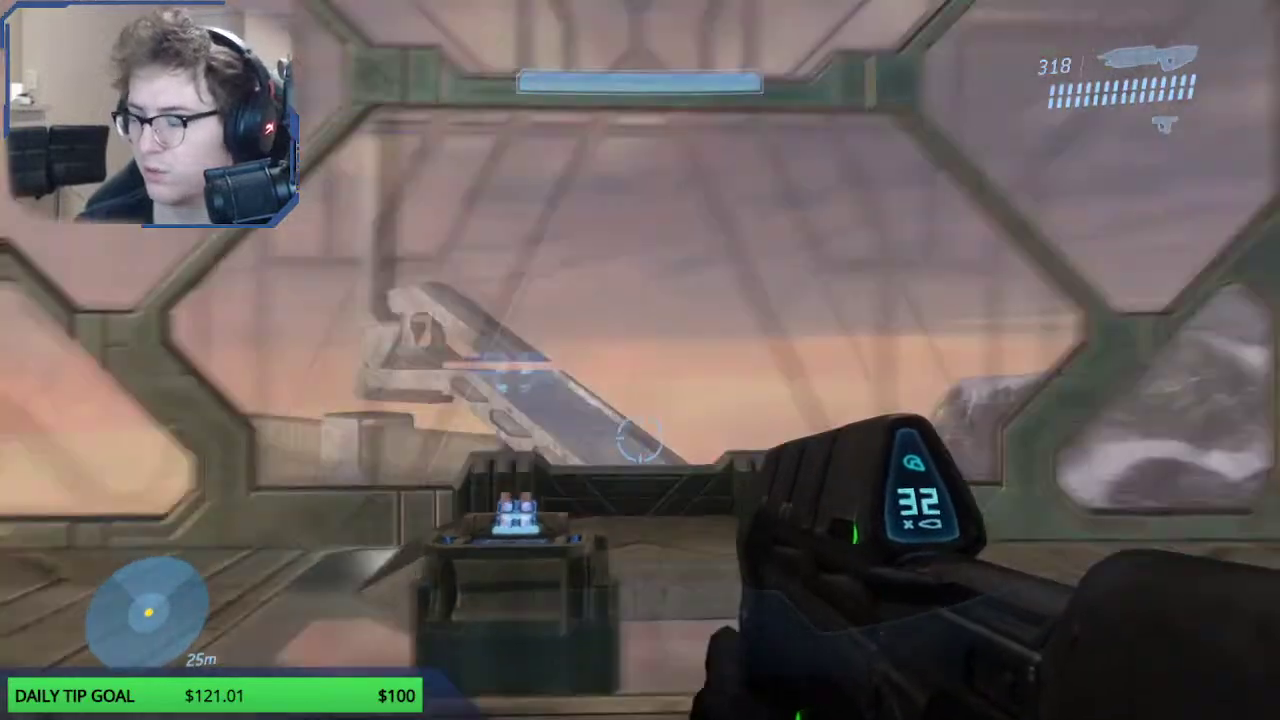
key("s")
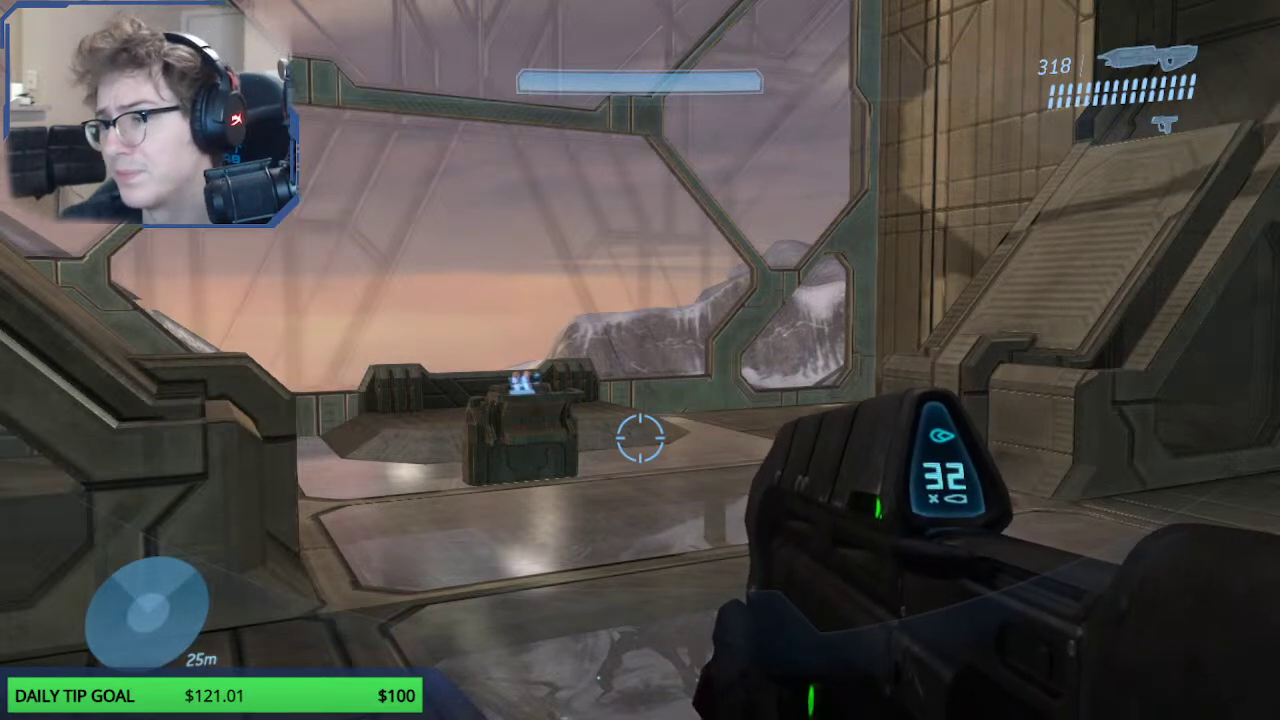
key("BackSpace")
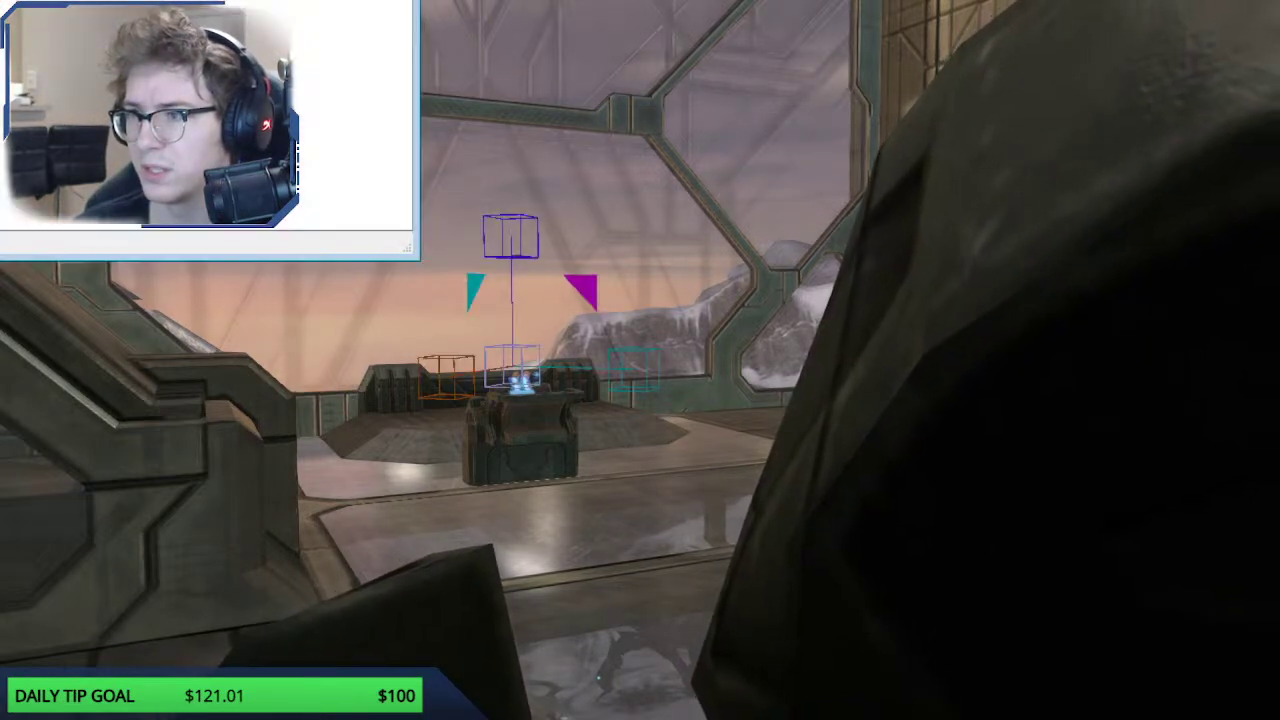
Step: Select the console and search the H3EK tags folder in File Explorer for holo_switch
left_click(526, 436)
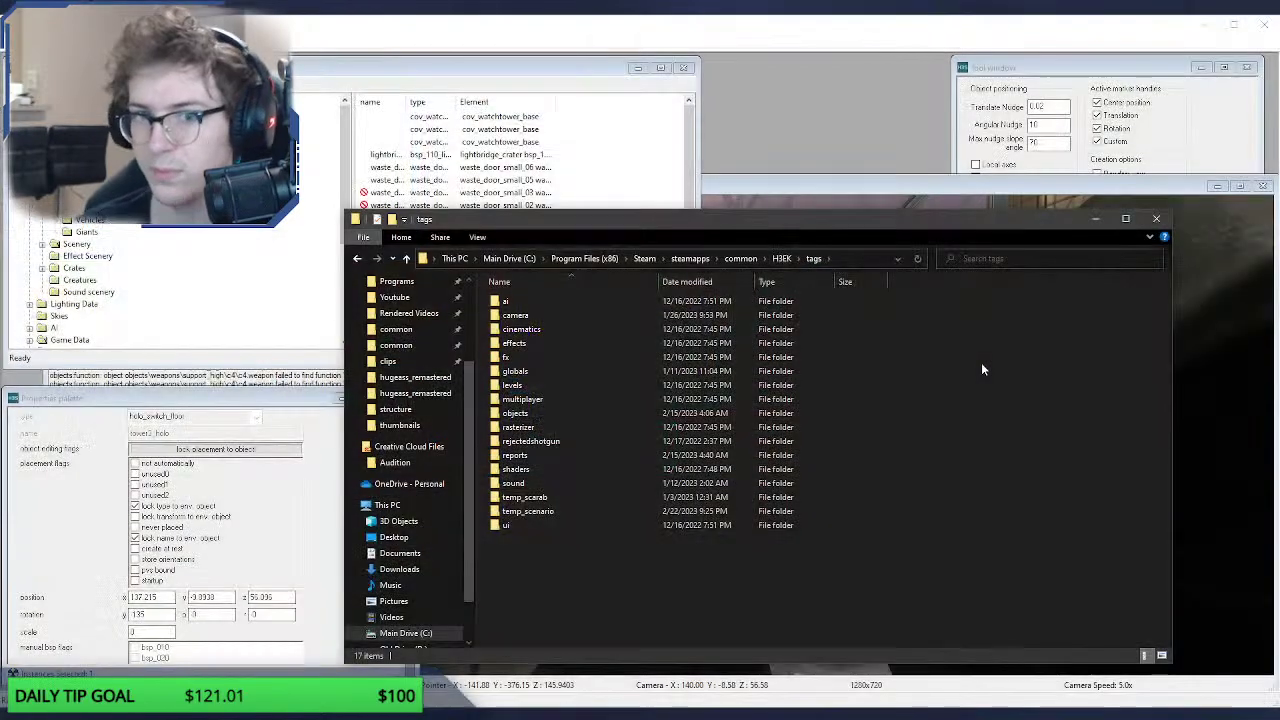
left_click(990, 260)
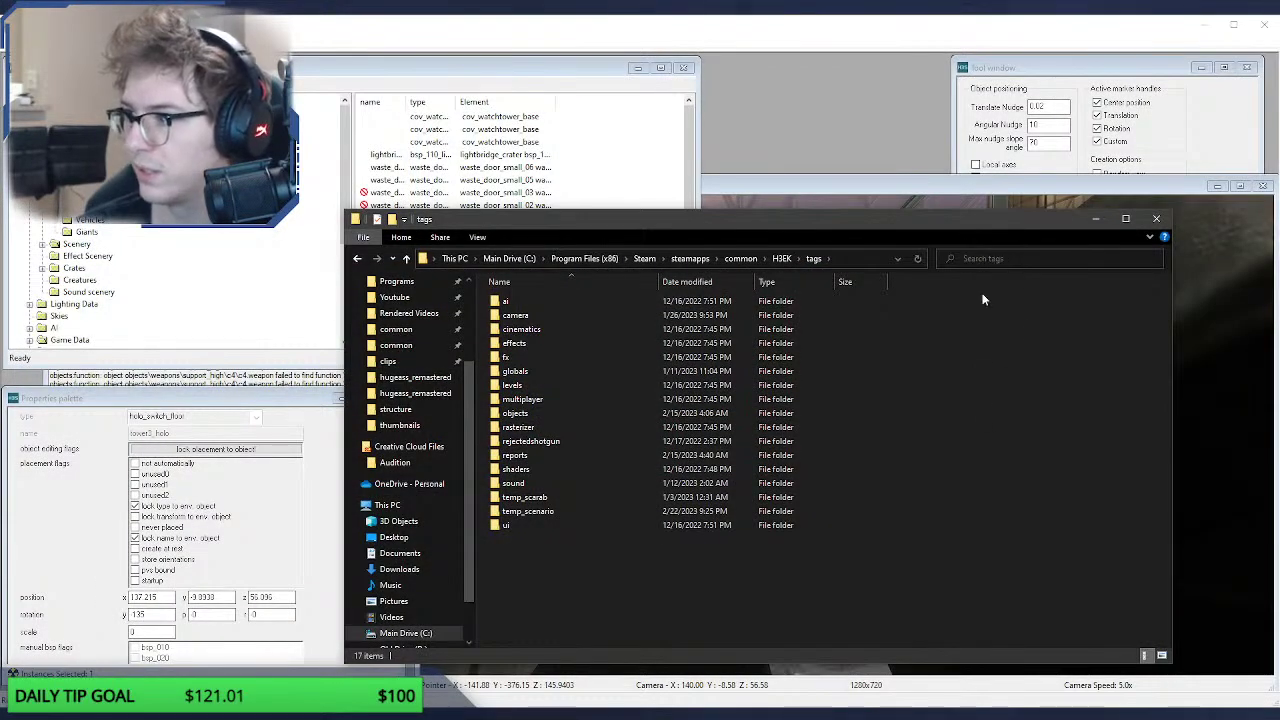
left_click(987, 258)
type("holo_switch")
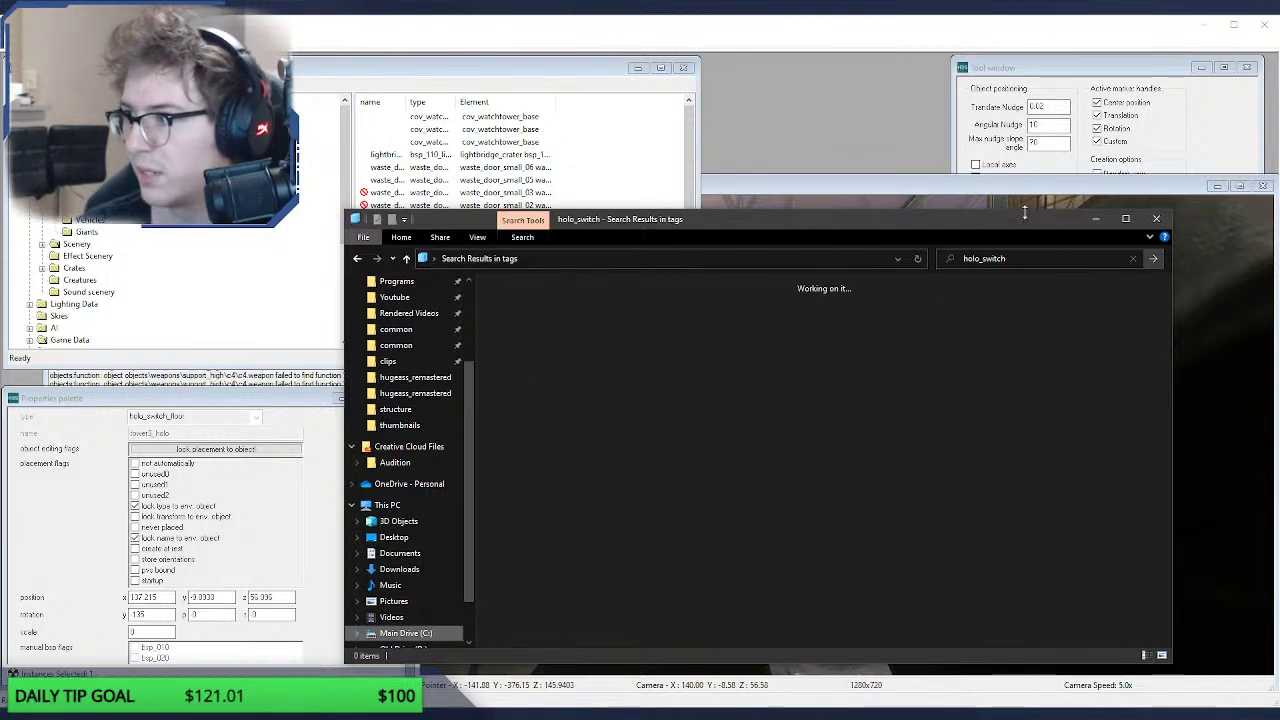
left_click_drag(1024, 213, 991, 187)
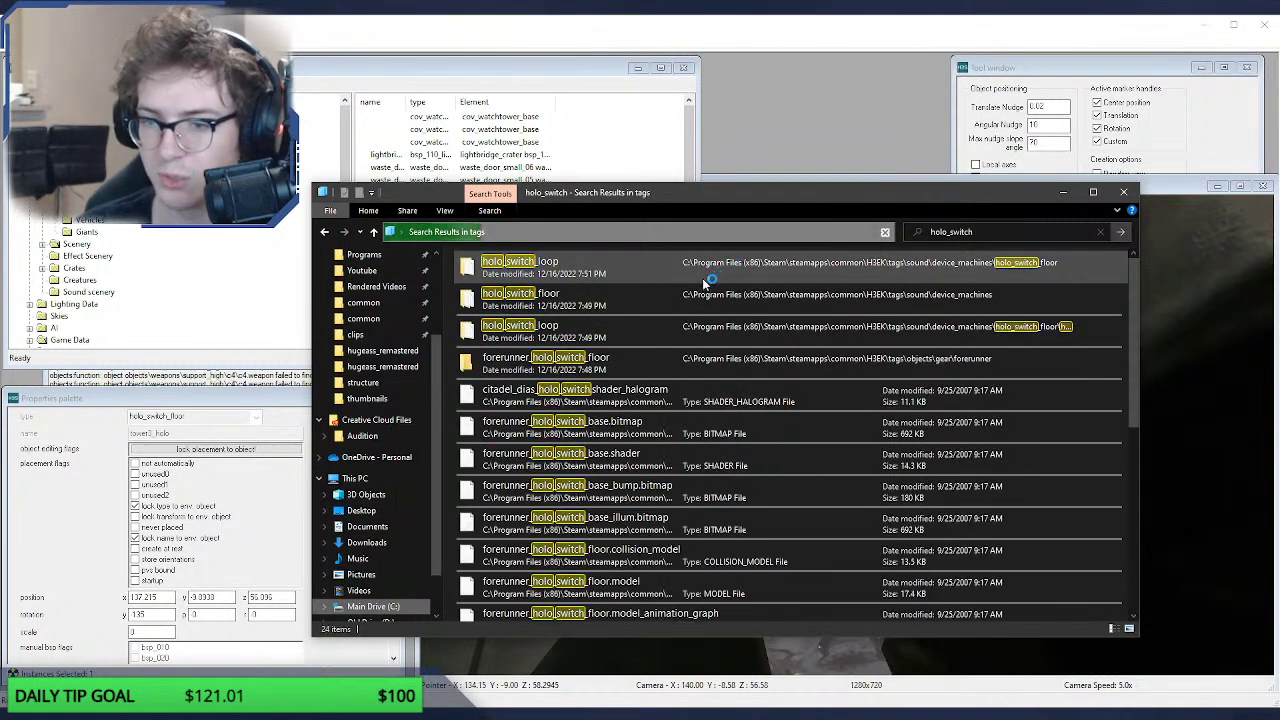
Step: Check the contents of the holo_switch_floor sound folder and return to the search results
double_click(626, 294)
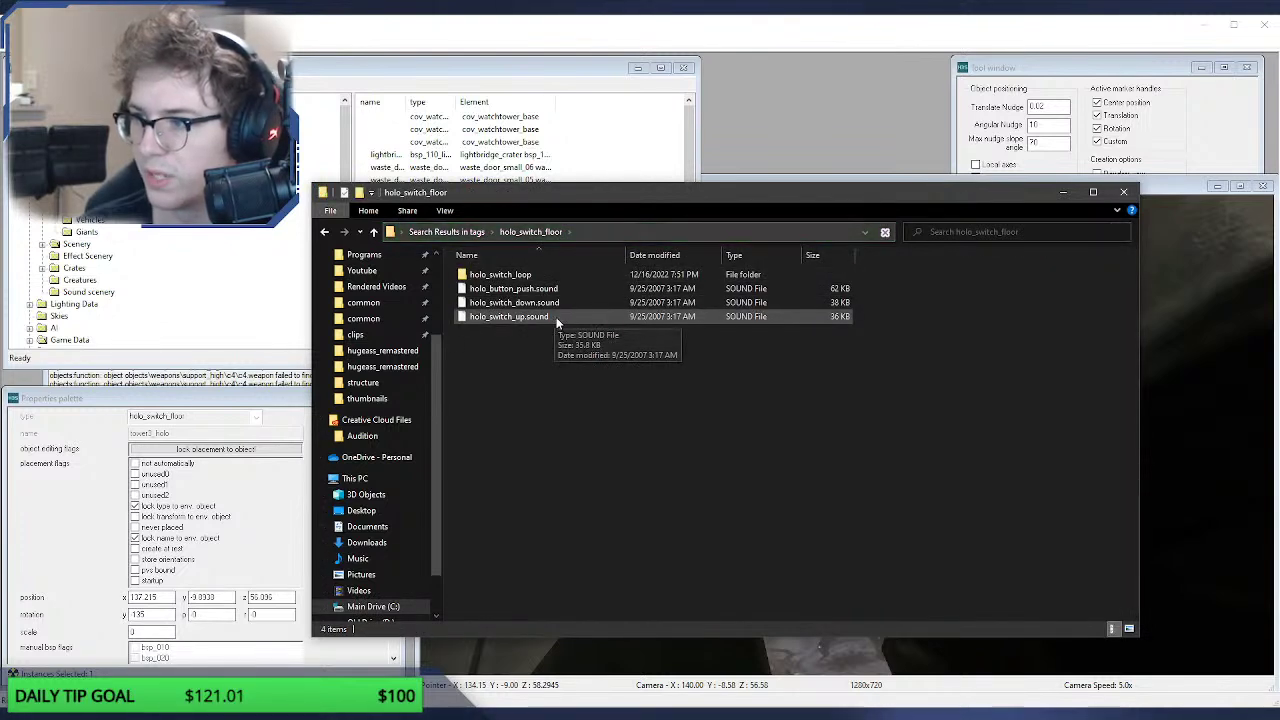
key("alt+Left")
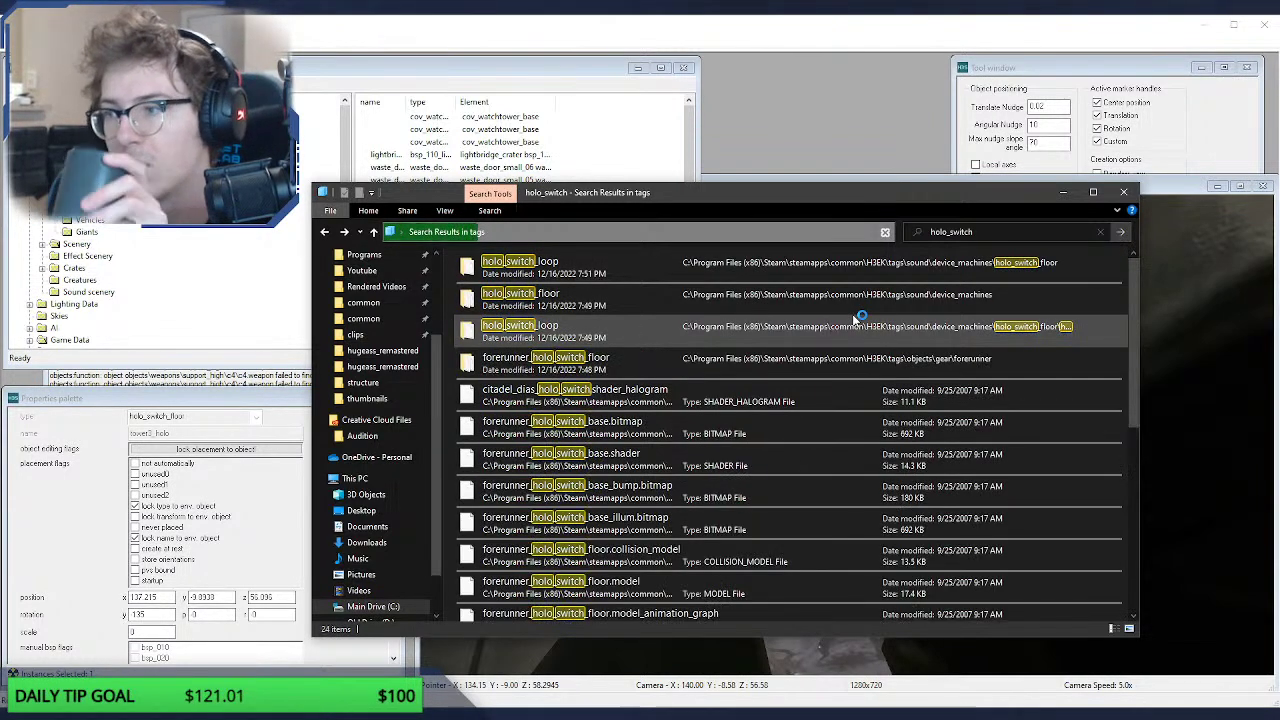
left_click(854, 310)
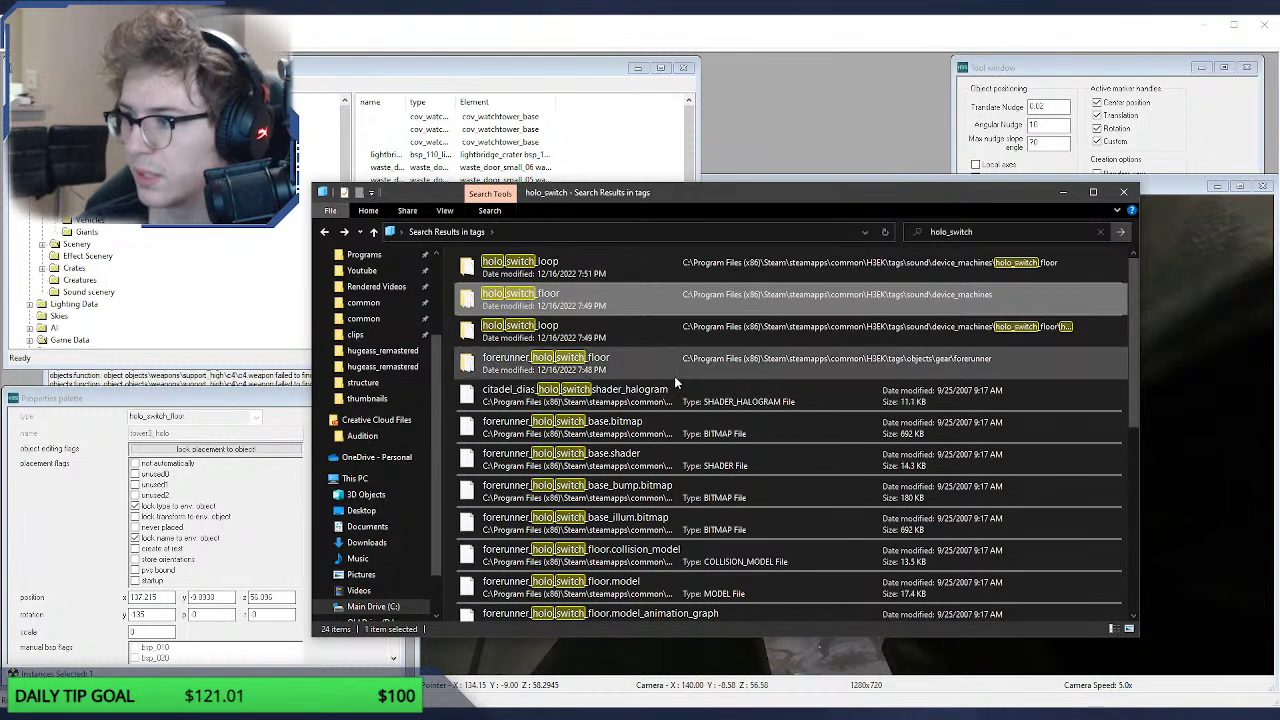
Step: Open holo_switch_floor.device_machine from the forerunner_holo_switch_floor folder in the Guerilla tag editor
double_click(613, 365)
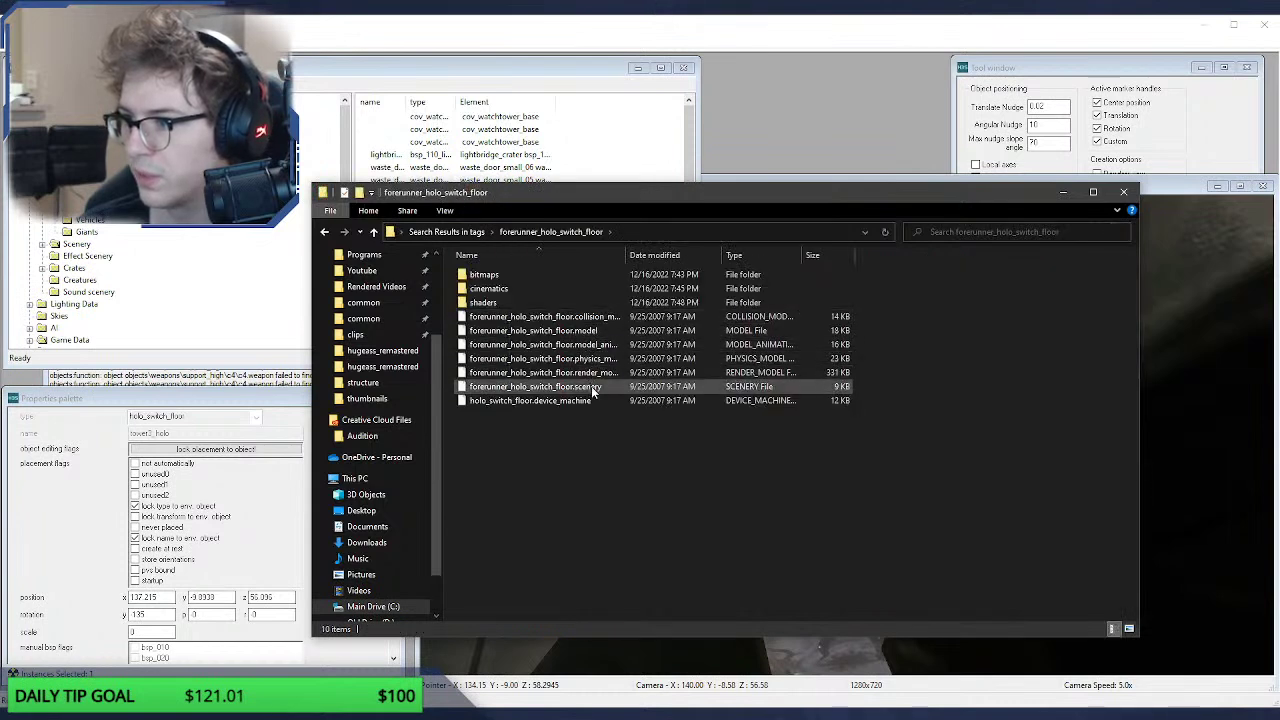
left_click(593, 402)
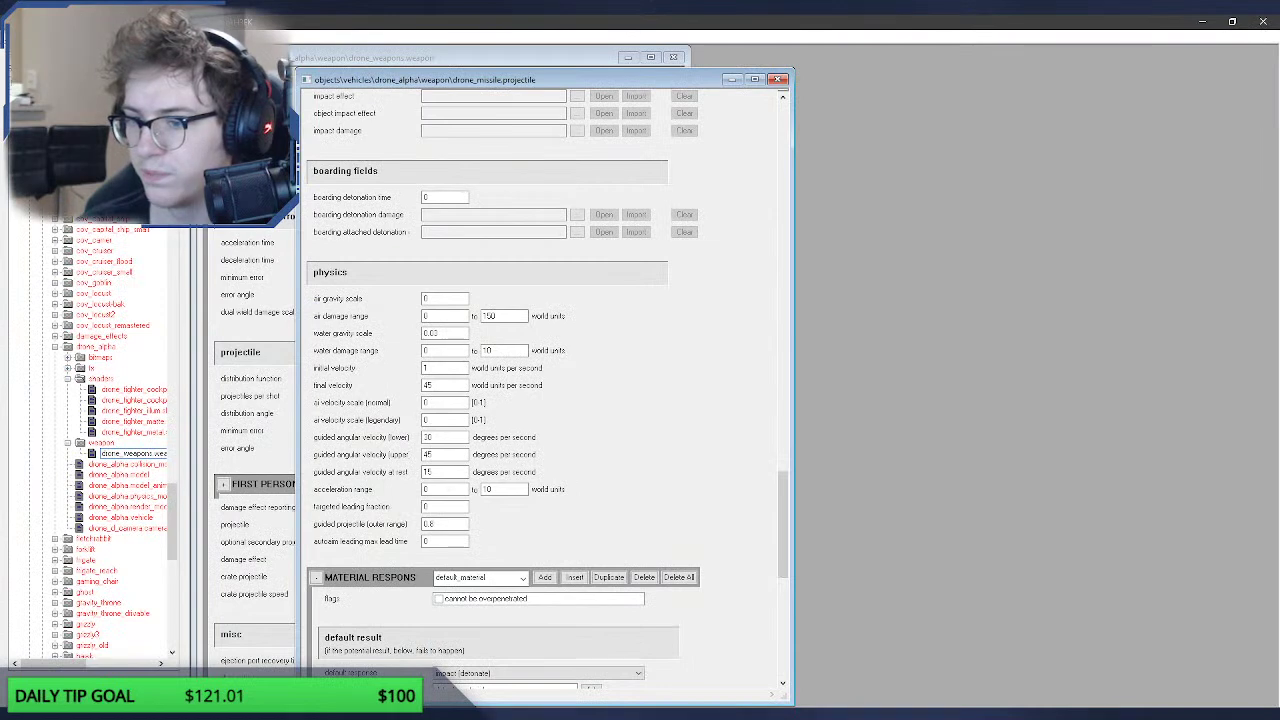
left_click(216, 714)
left_click(218, 665)
left_click_drag(514, 404, 928, 146)
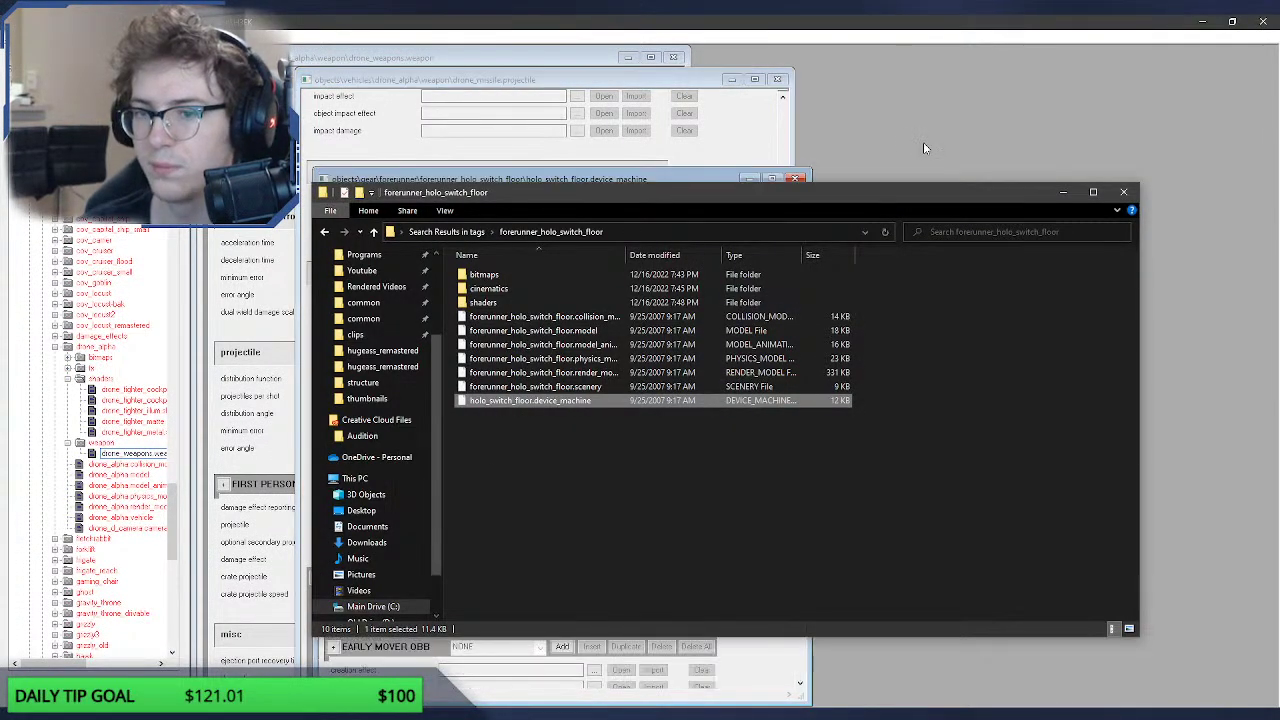
left_click(911, 147)
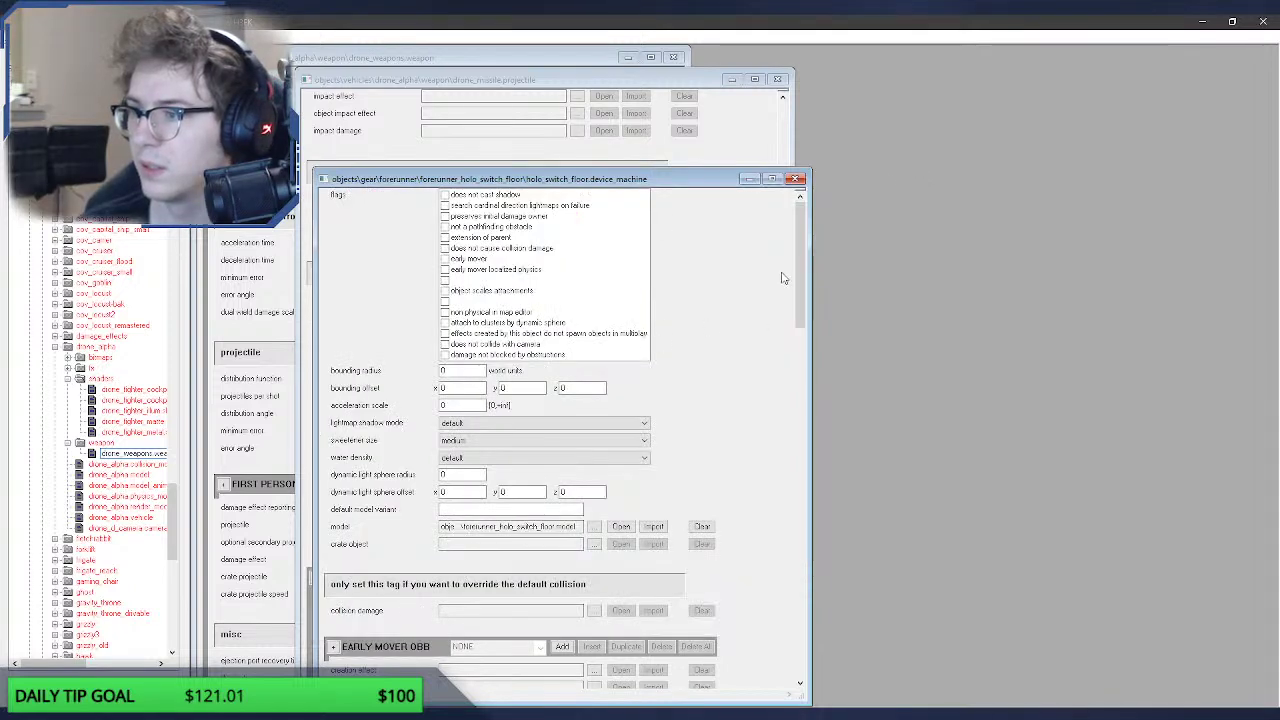
Step: Review the functions block of the holo_switch_floor device machine tag, including the position-to-audio function
scroll(783, 278, "down", 10)
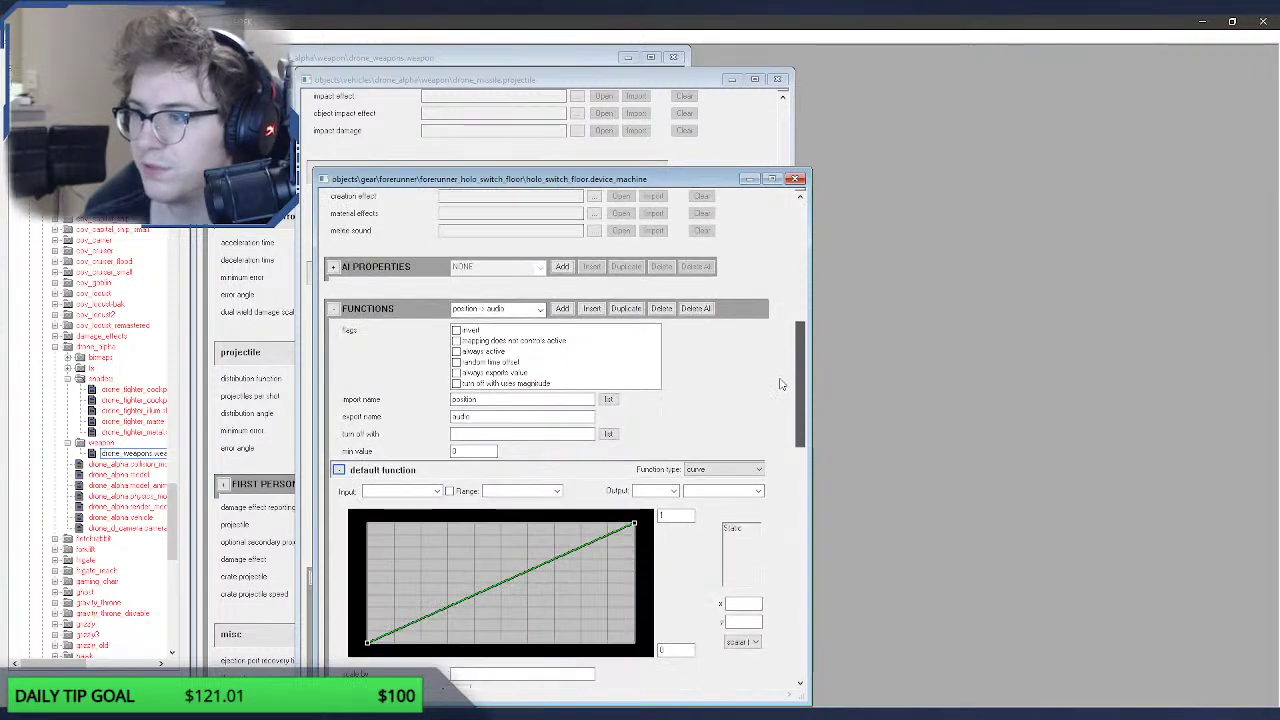
left_click(483, 309)
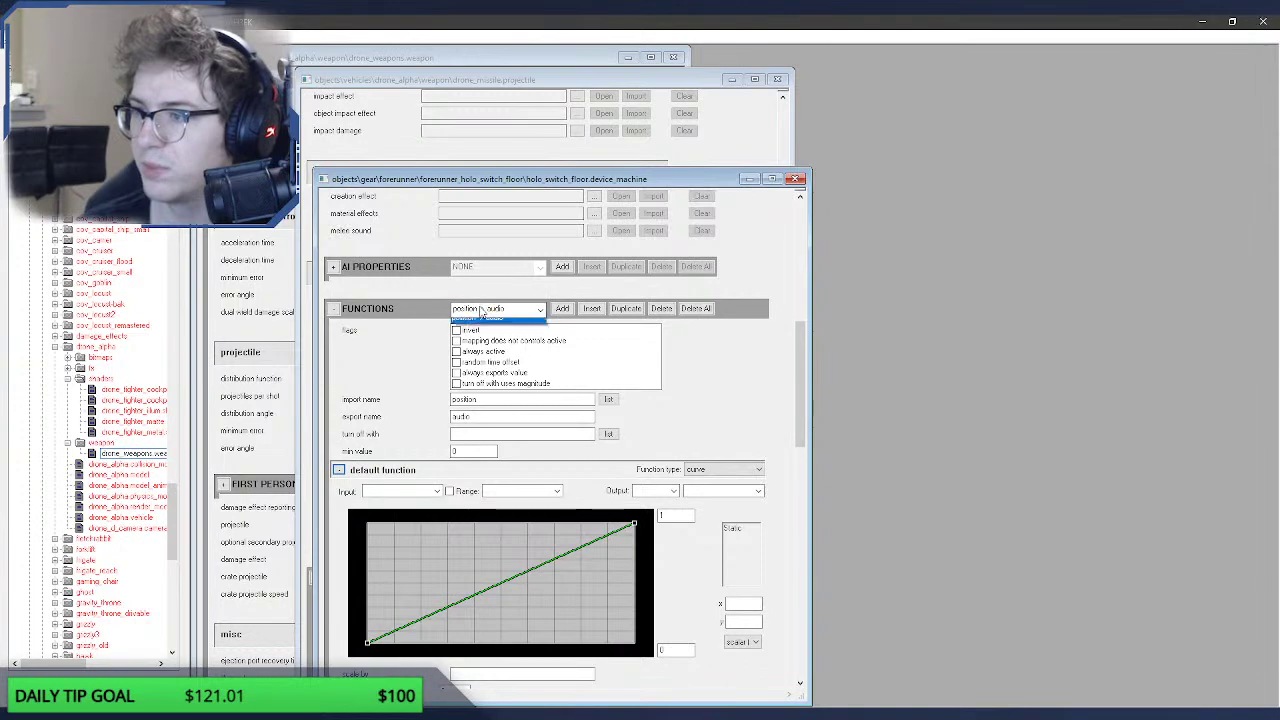
left_click(480, 317)
scroll(802, 377, "down", 3)
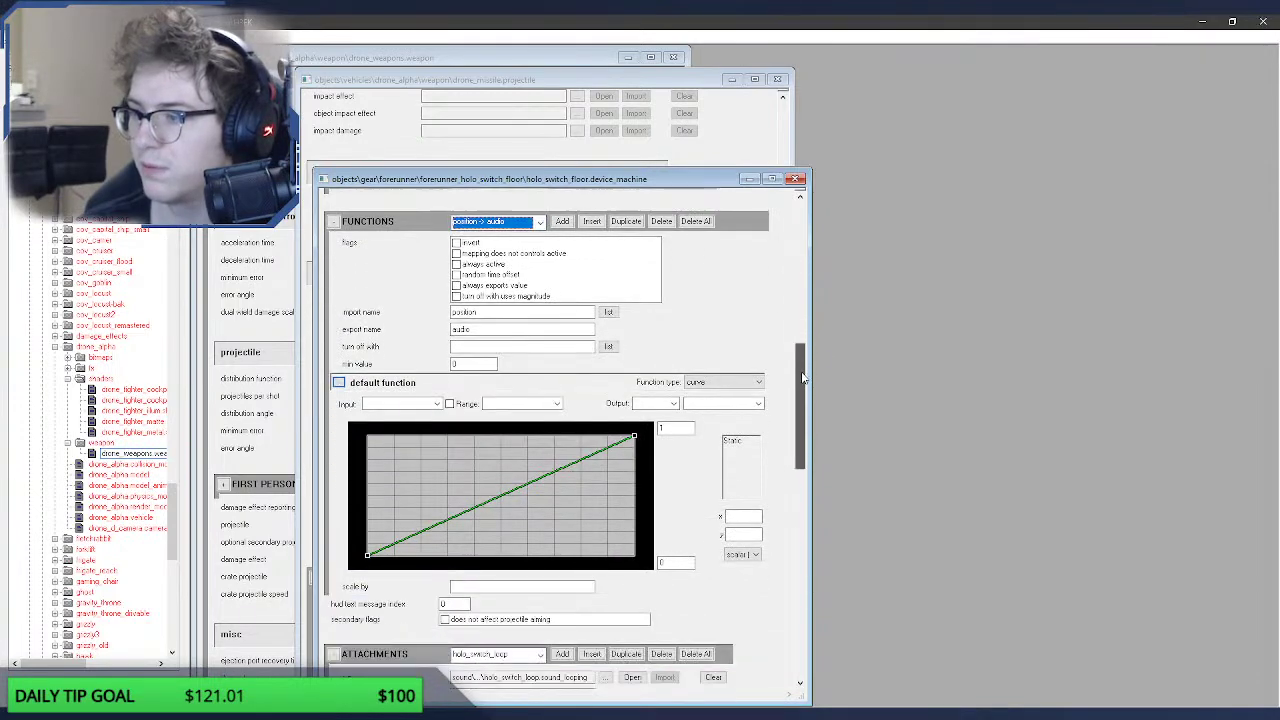
Step: Review the attachments, device and machine sections of the tag, focusing on the automatic activation radius
left_click_drag(802, 377, 789, 500)
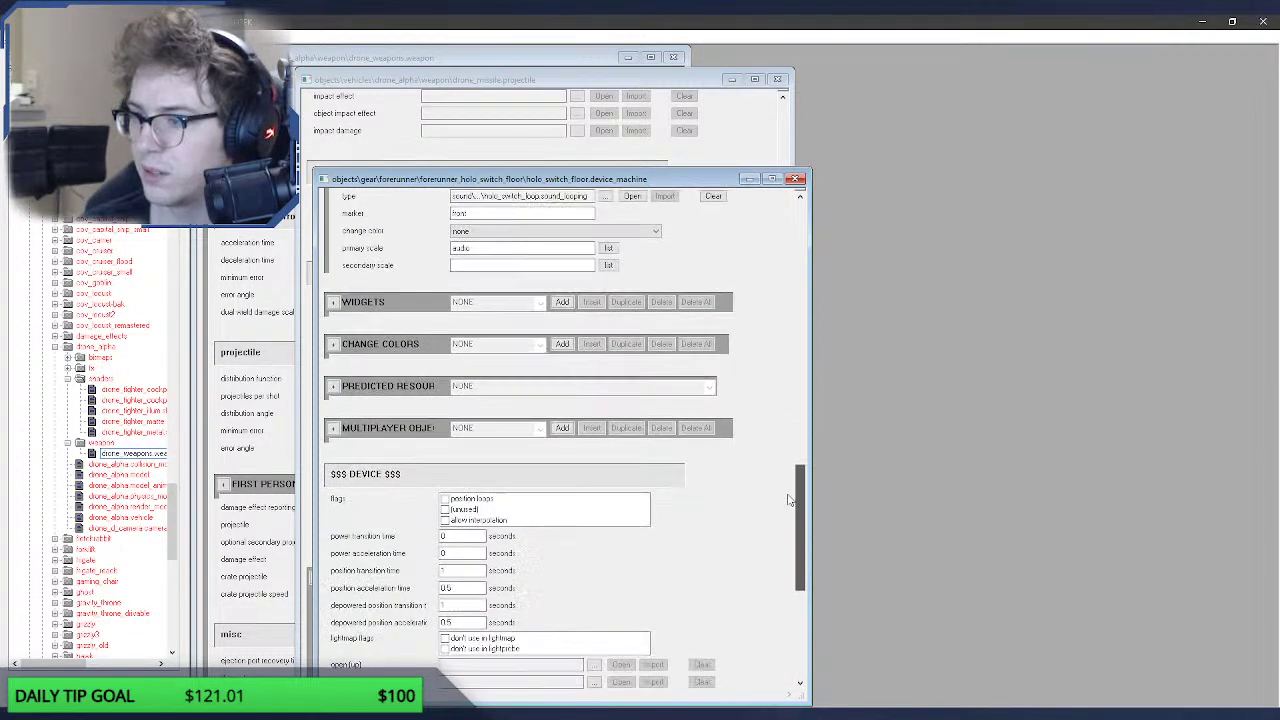
scroll(672, 448, "down", 4)
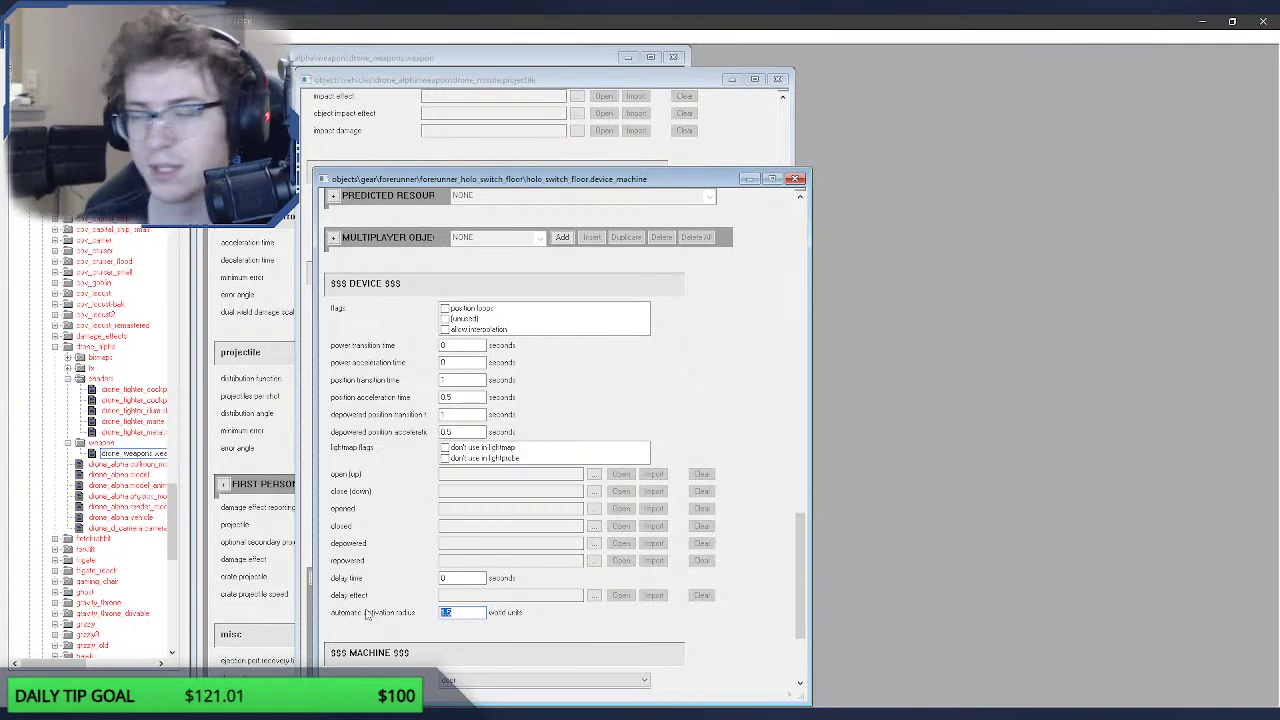
scroll(377, 625, "down", 3)
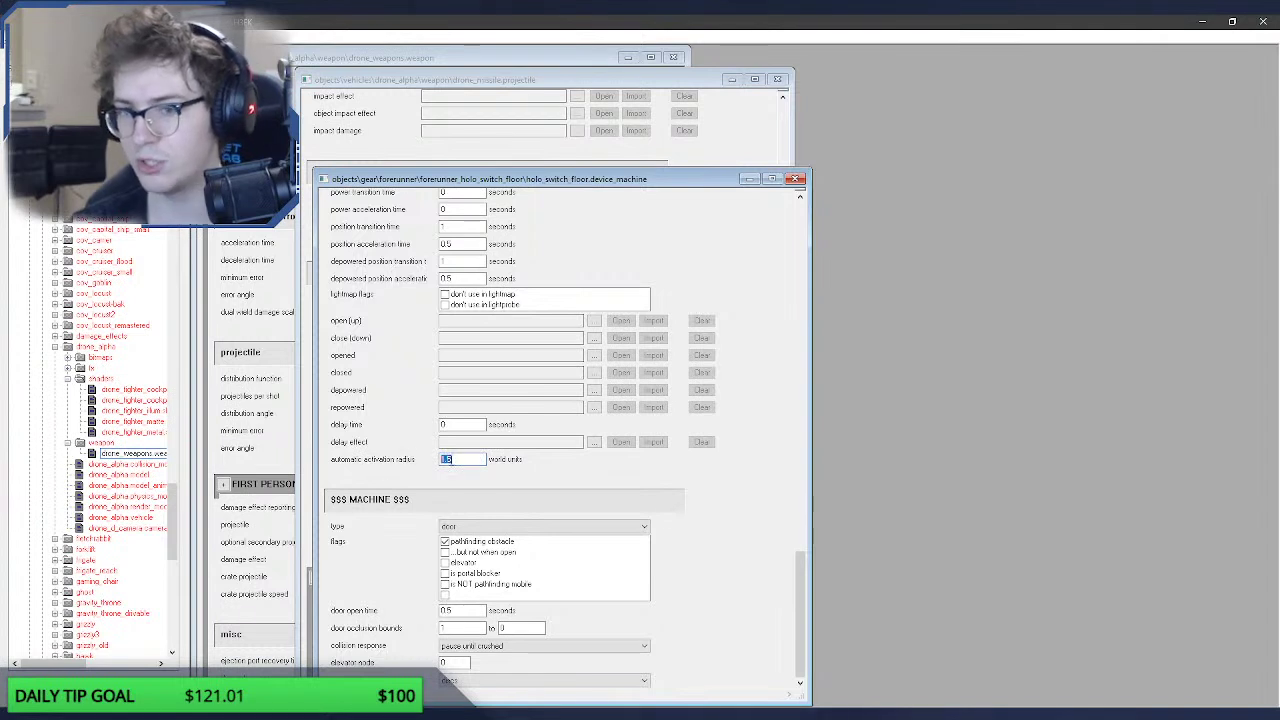
left_click_drag(455, 460, 392, 463)
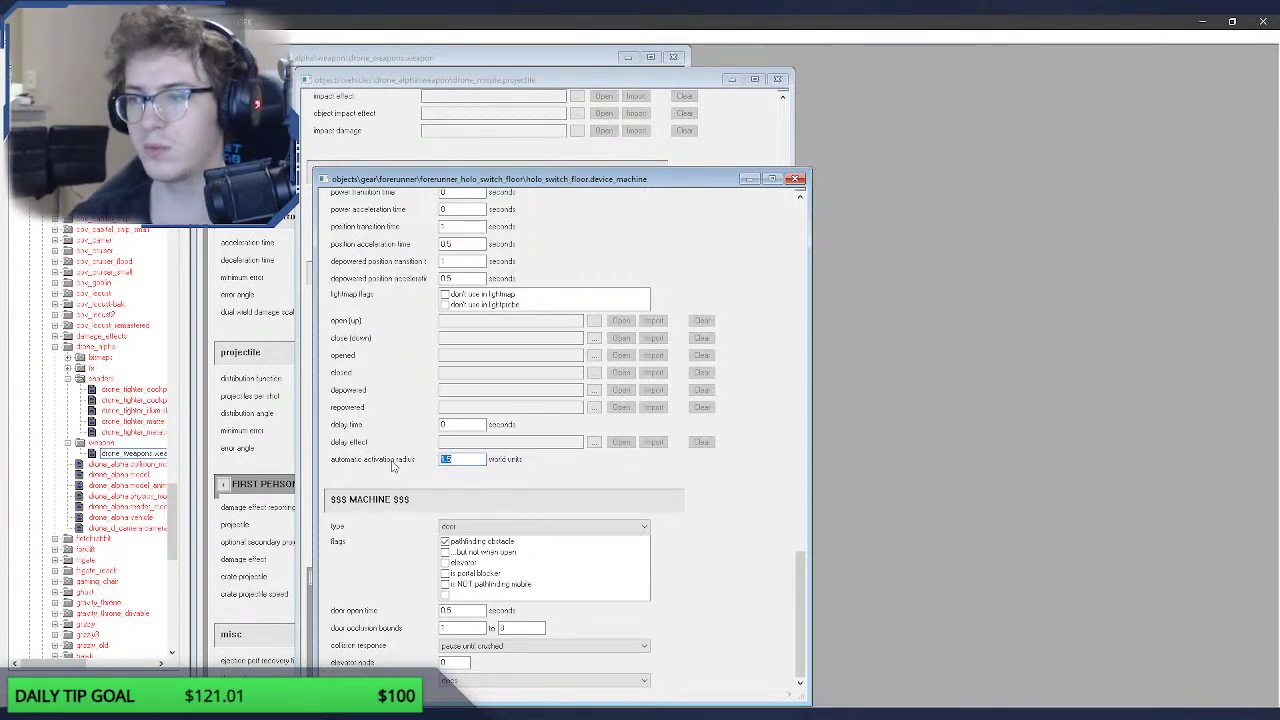
Step: Return to the level in Sapien and play-test the holo console from increasing distances, watching how its hologram responds
key("alt+Tab")
key("alt+Tab")
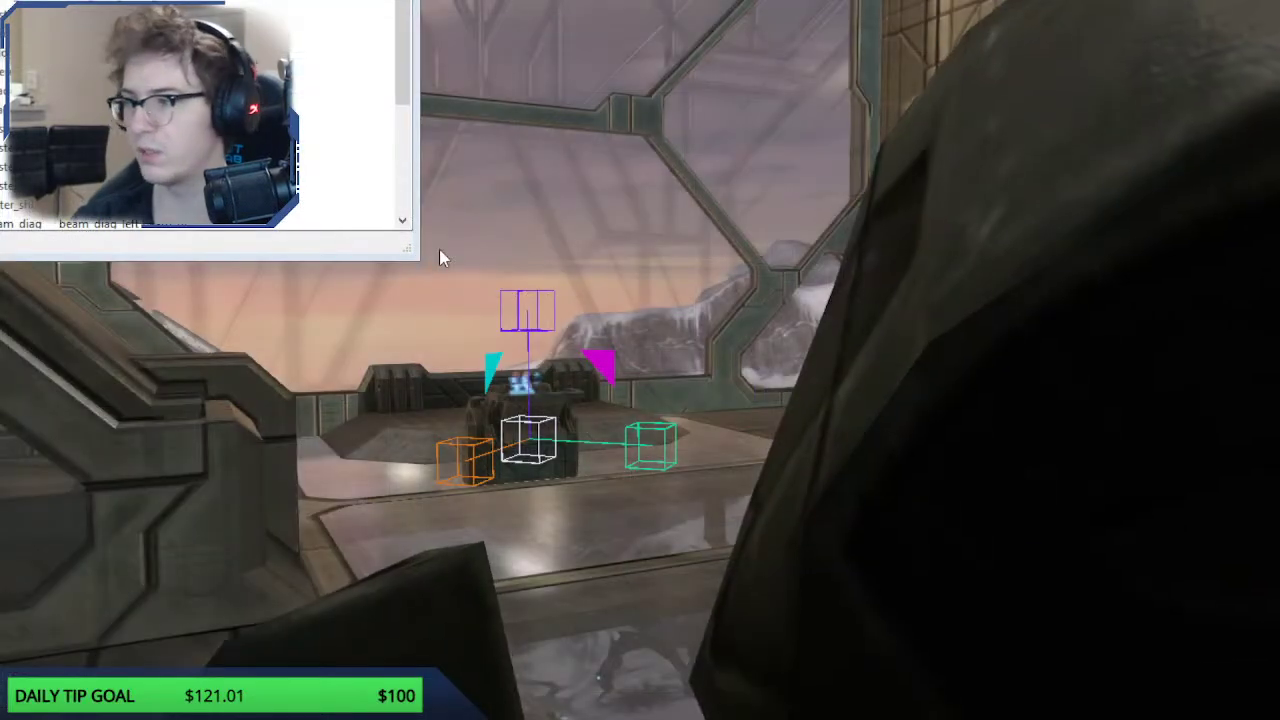
left_click(618, 283)
left_click(748, 290)
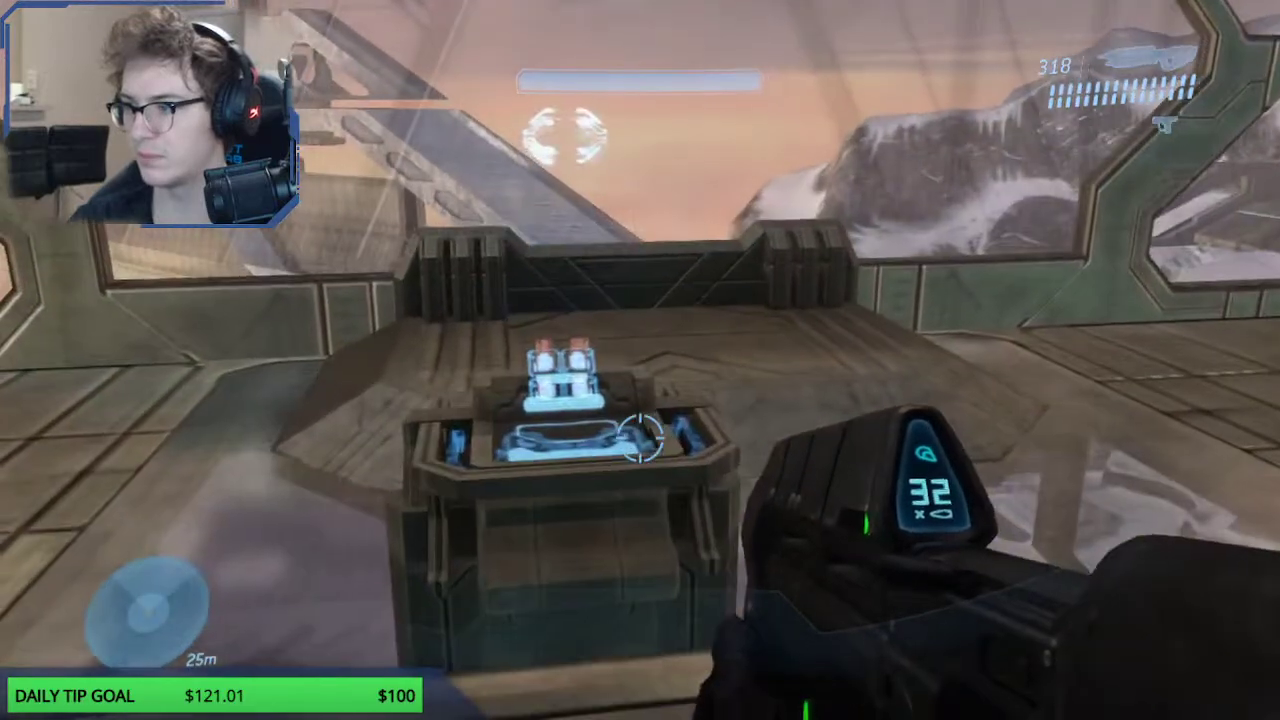
key("s")
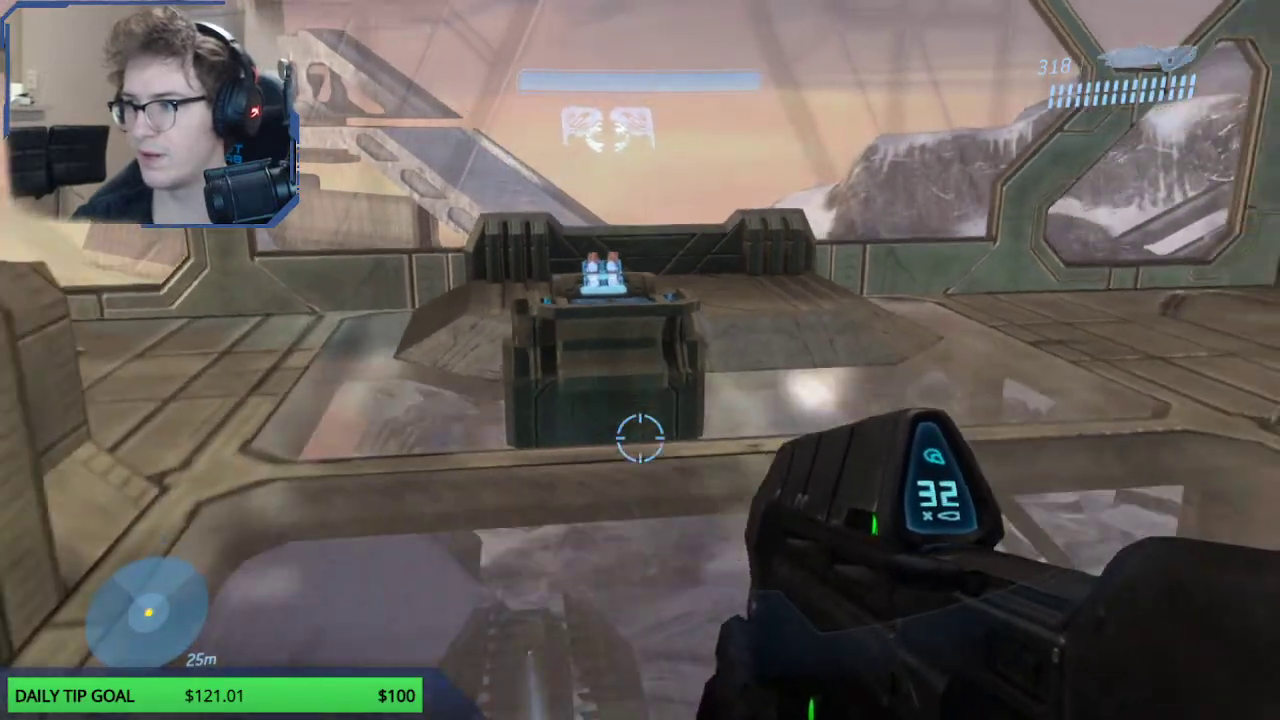
key("s")
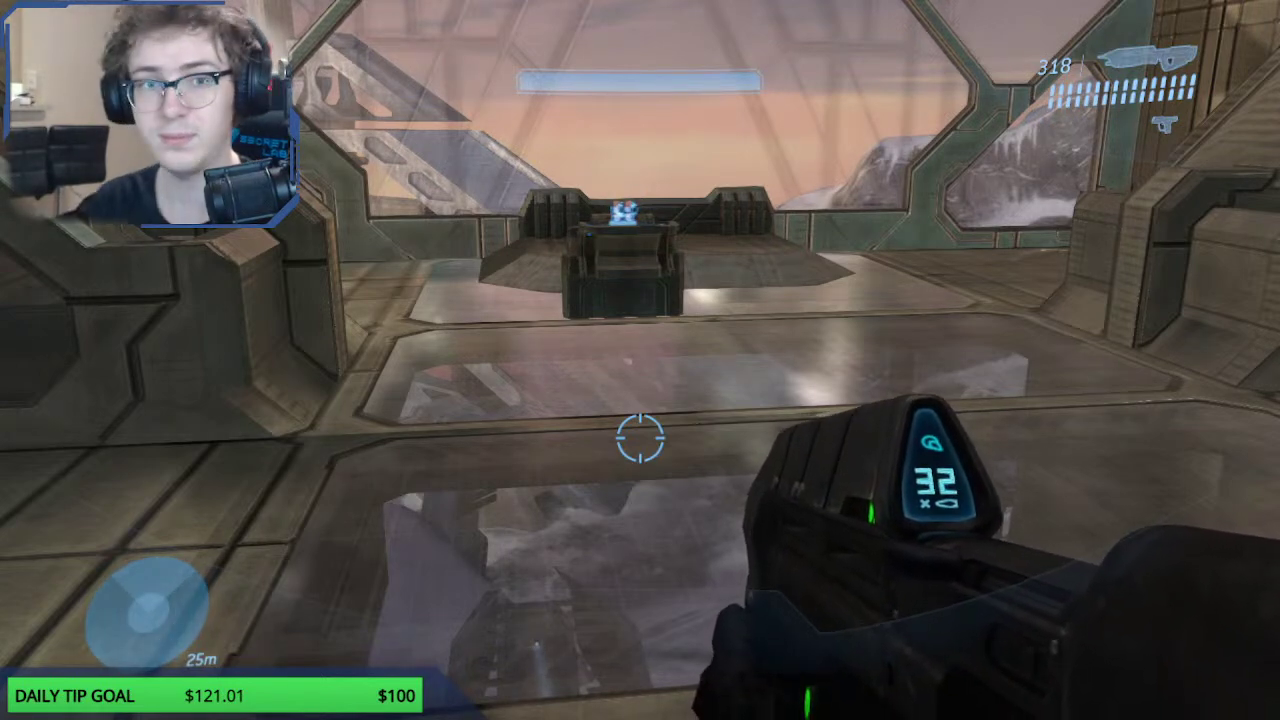
key("w")
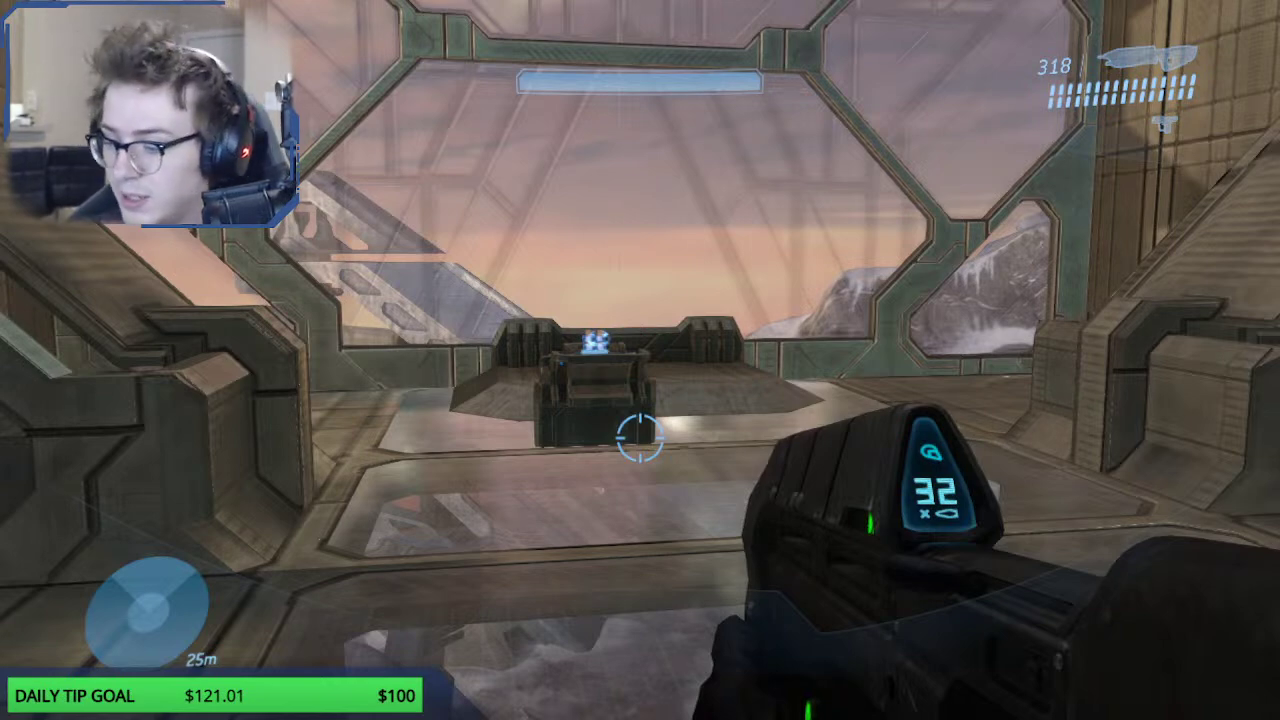
Step: Switch back to the tag in Guerilla and examine the machine section's elevator node, pathfinding and door occlusion bounds fields
key("alt+Tab")
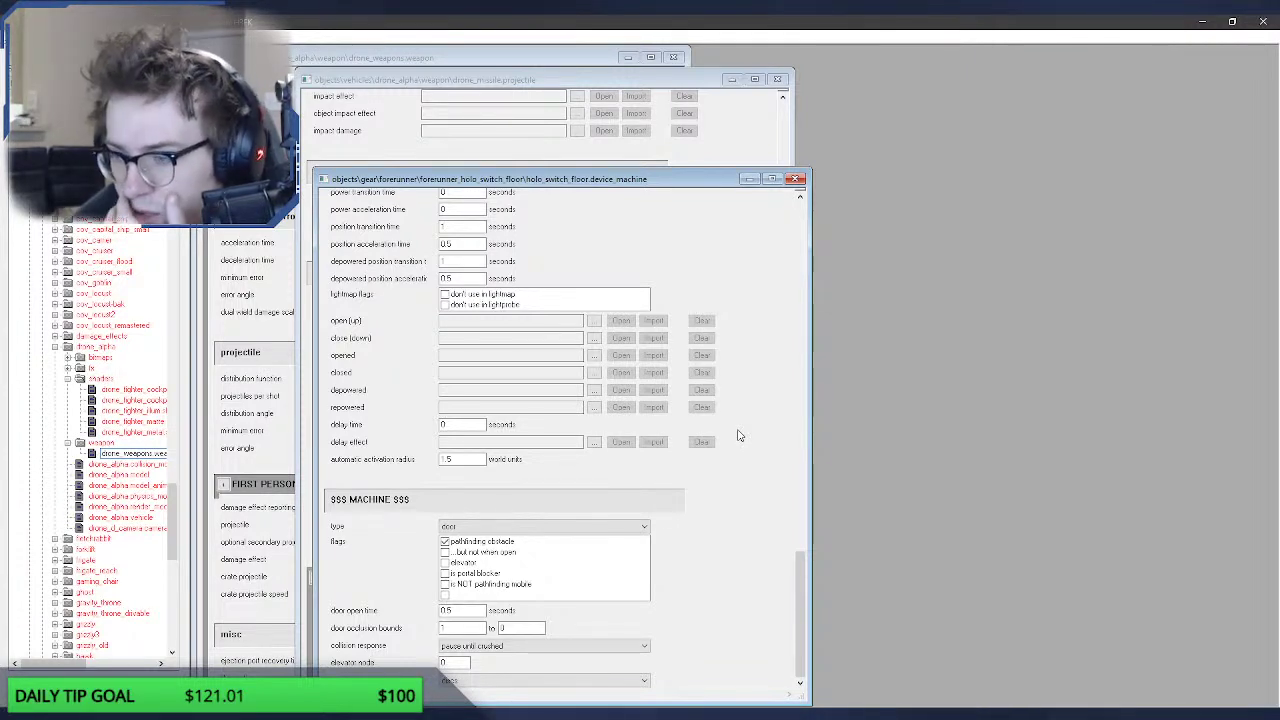
left_click(460, 662)
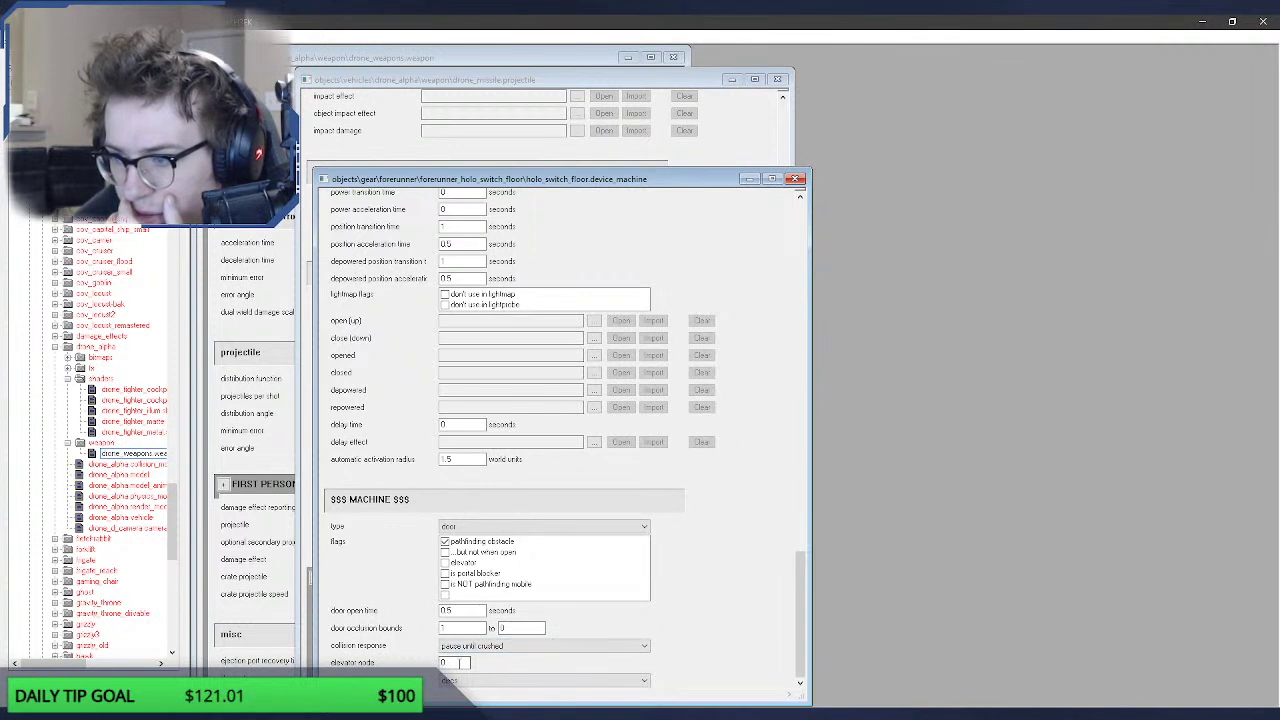
left_click_drag(459, 664, 421, 661)
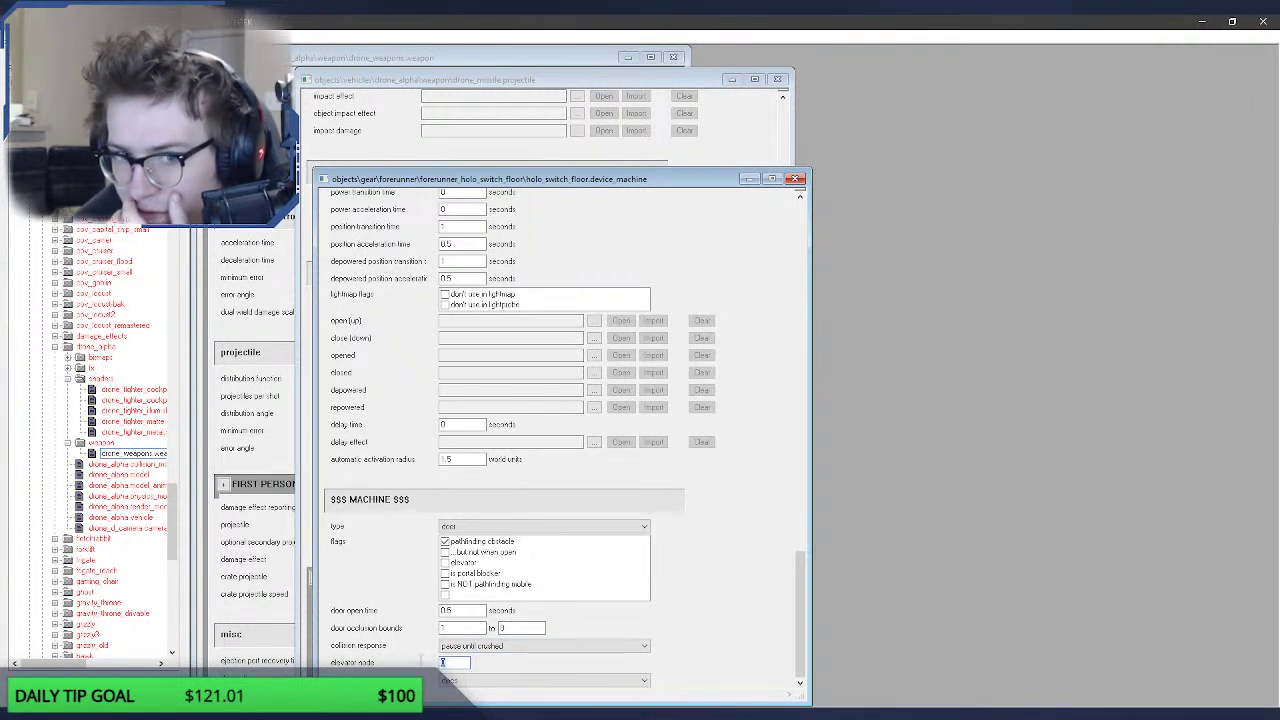
left_click(449, 681)
left_click(449, 689)
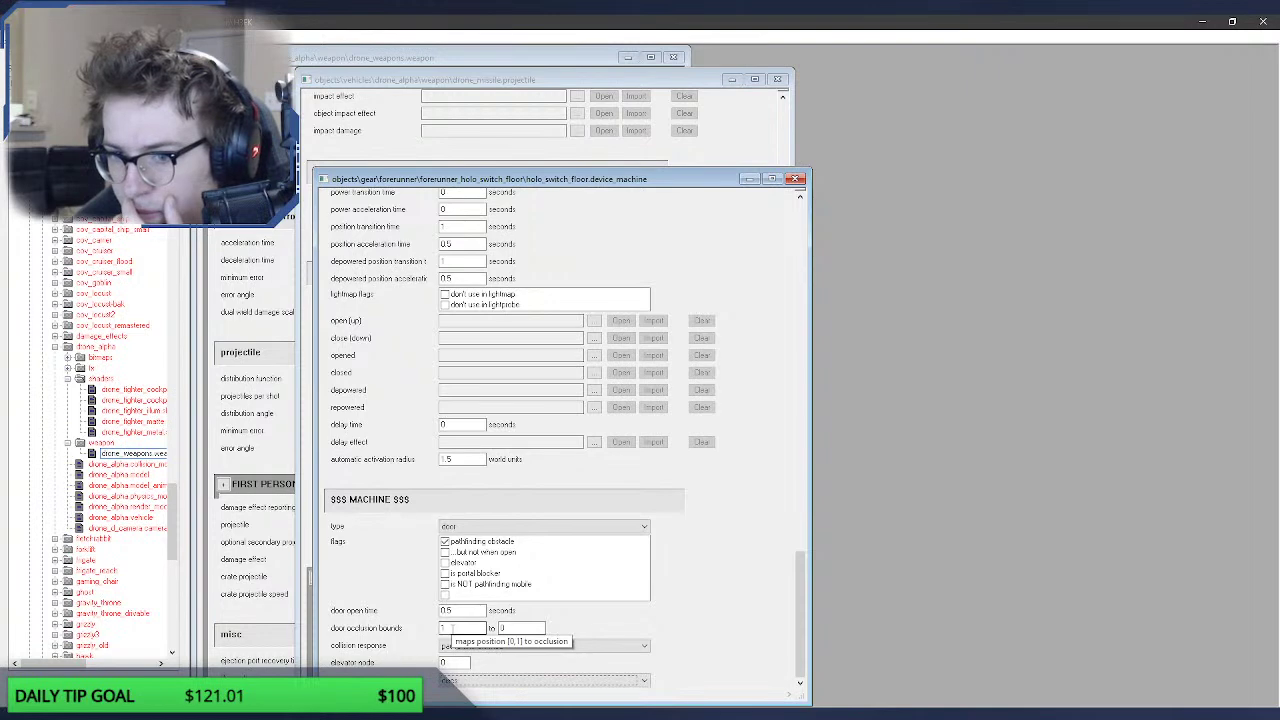
Step: Close the holo_switch_floor device machine and drone_missile projectile tags, and switch to Sapien
left_click(795, 178)
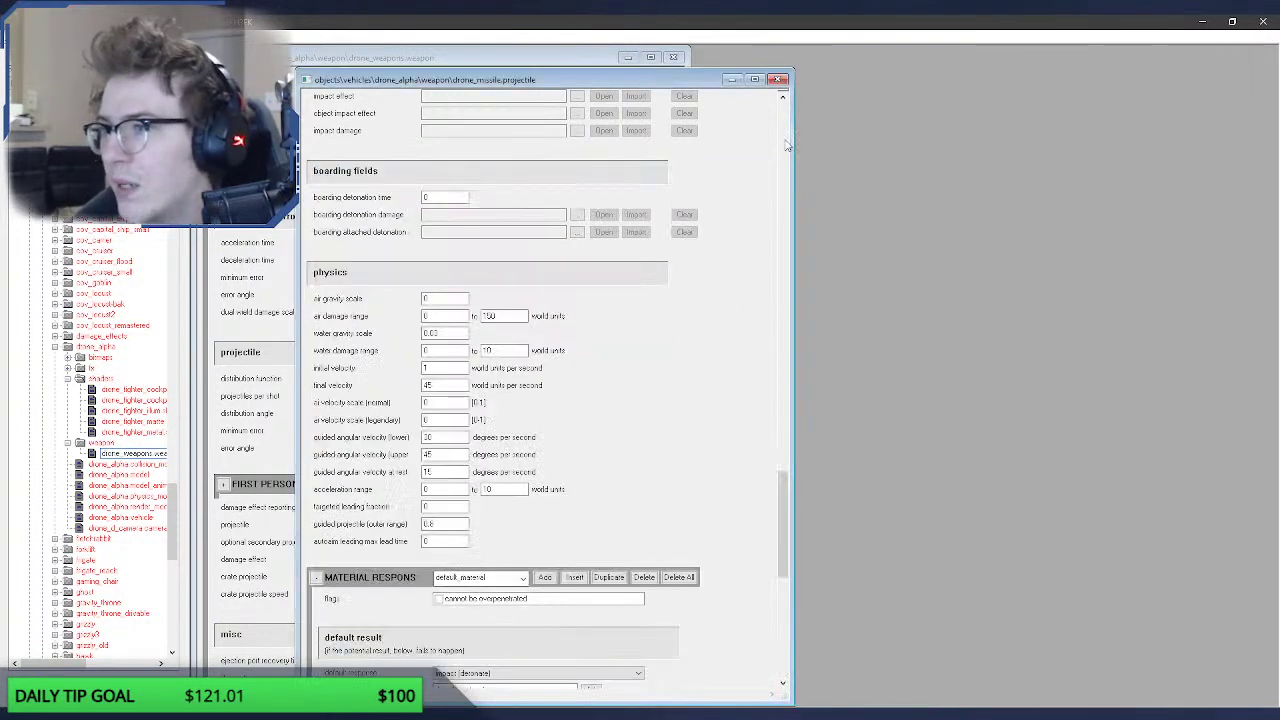
left_click(782, 79)
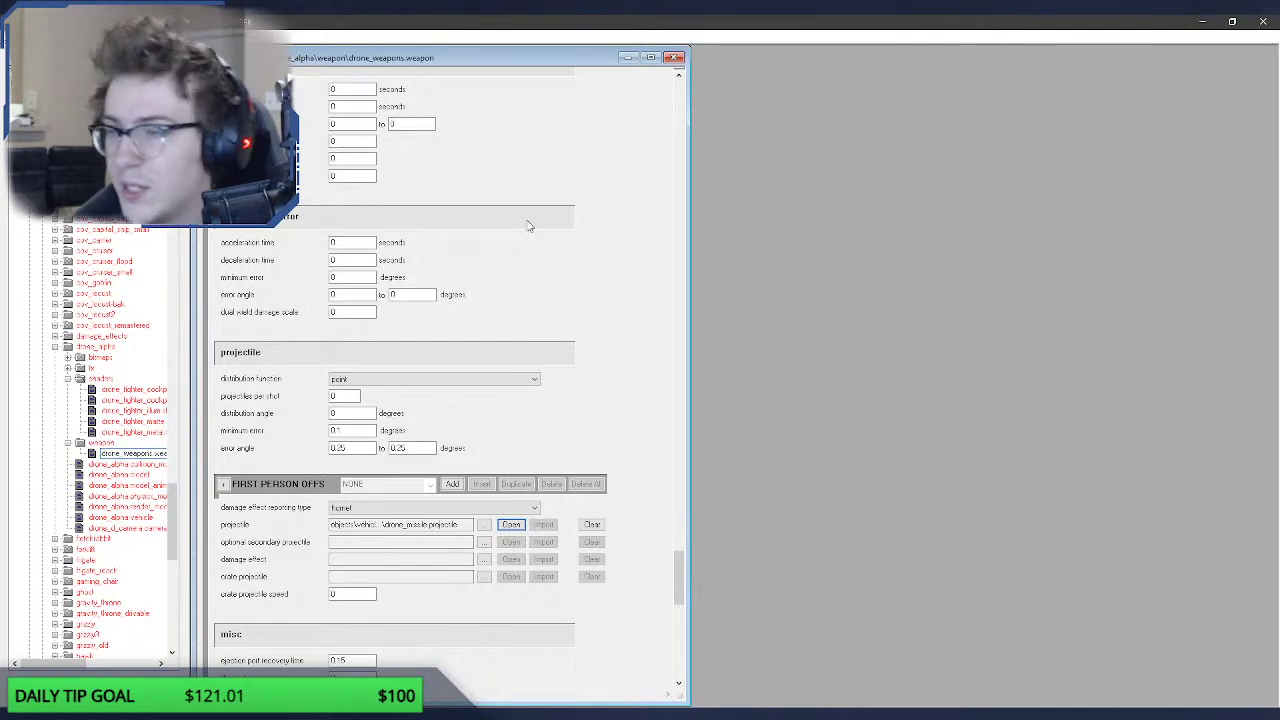
left_click(752, 712)
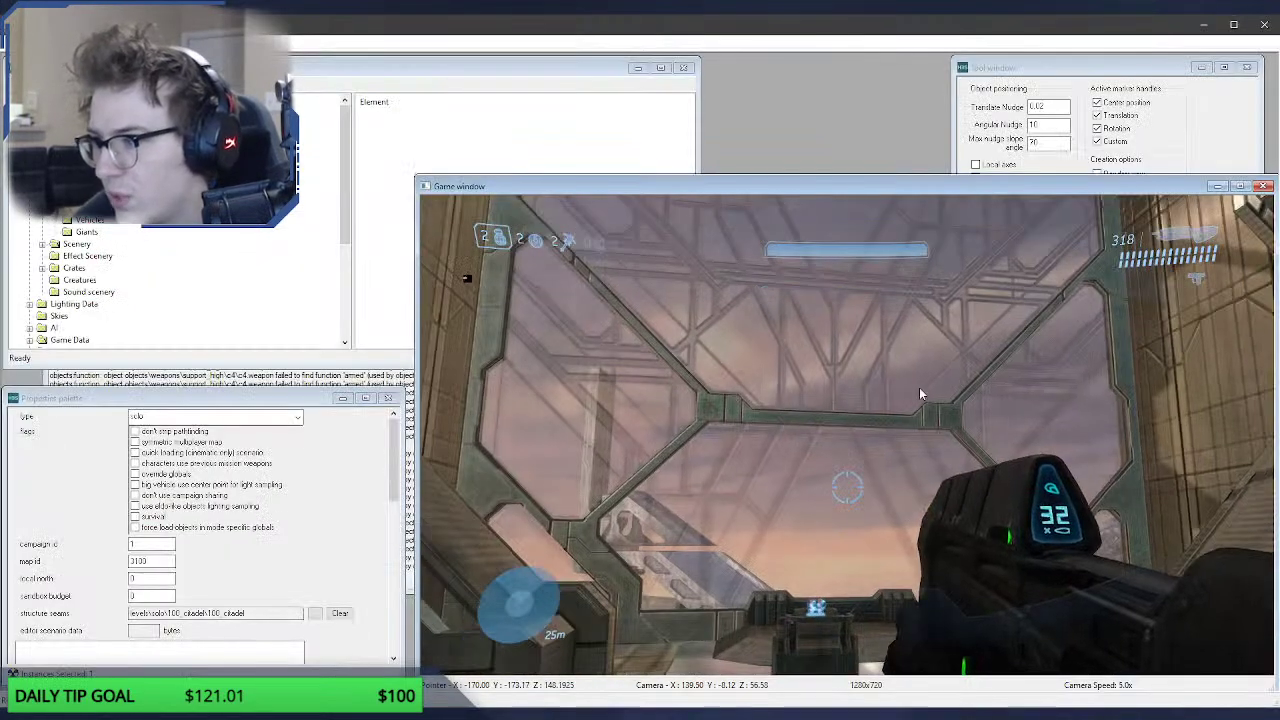
Step: Leave play mode and start opening another scenario, discarding the changes to 100_citadel.scenario
key("Tab")
left_click(16, 43)
left_click(40, 185)
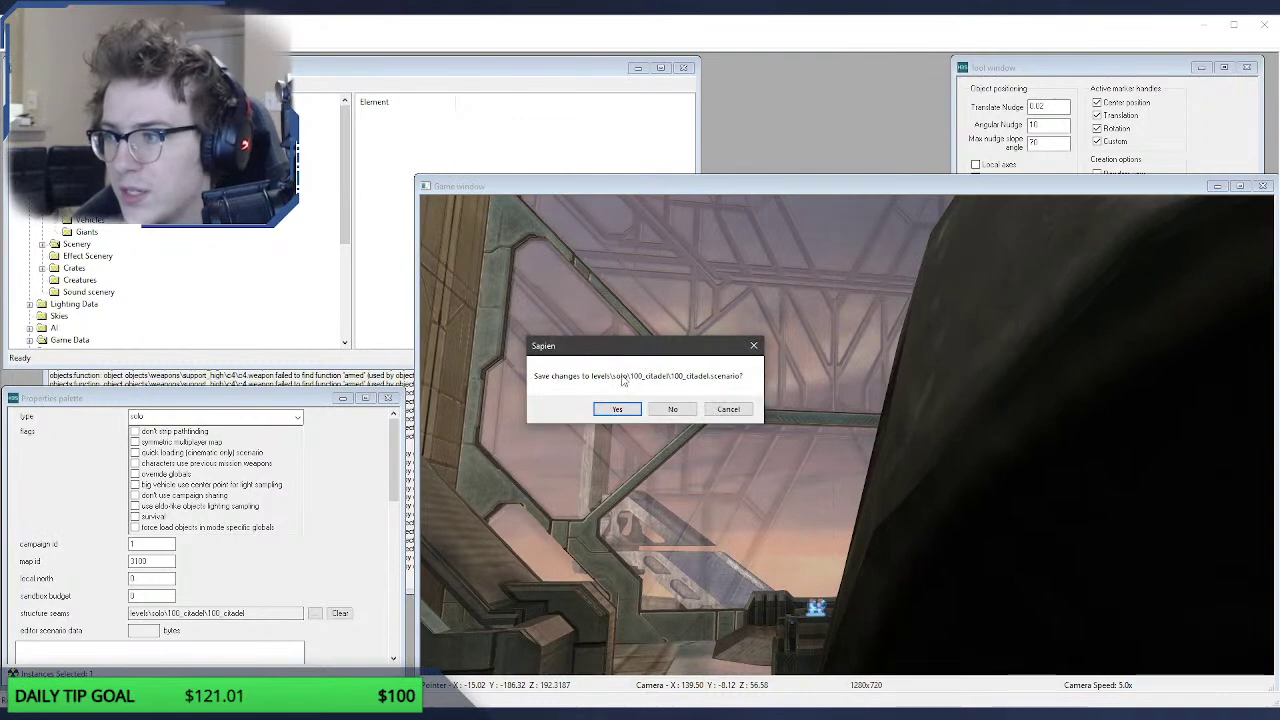
left_click(672, 409)
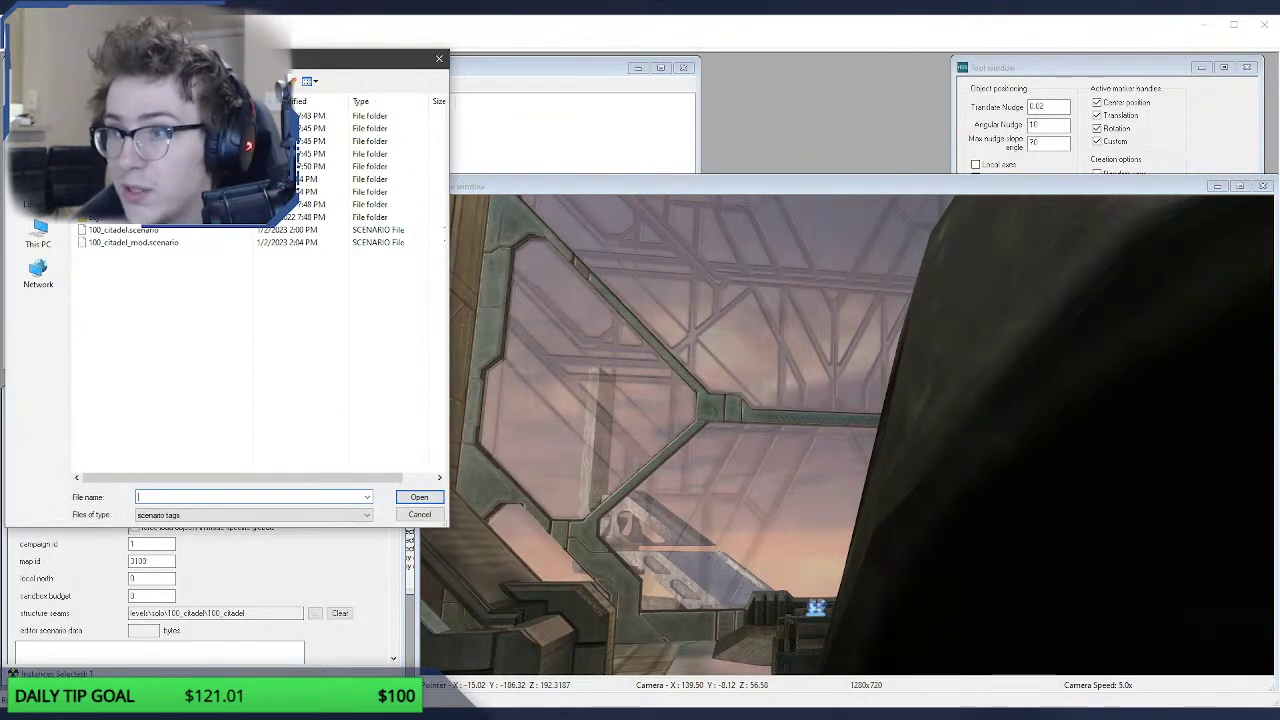
Step: Go up from the 100_citadel folder to the levels folder and open the scenario of the grassland level
left_click(273, 81)
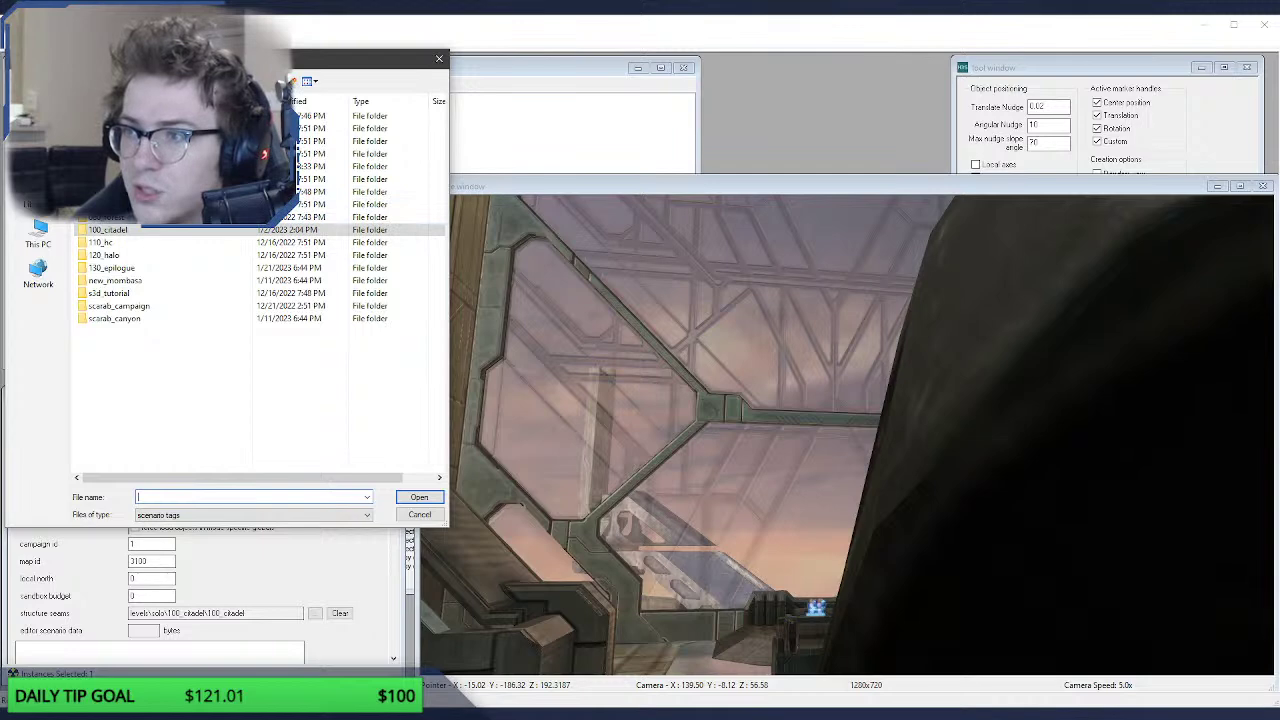
left_click(272, 81)
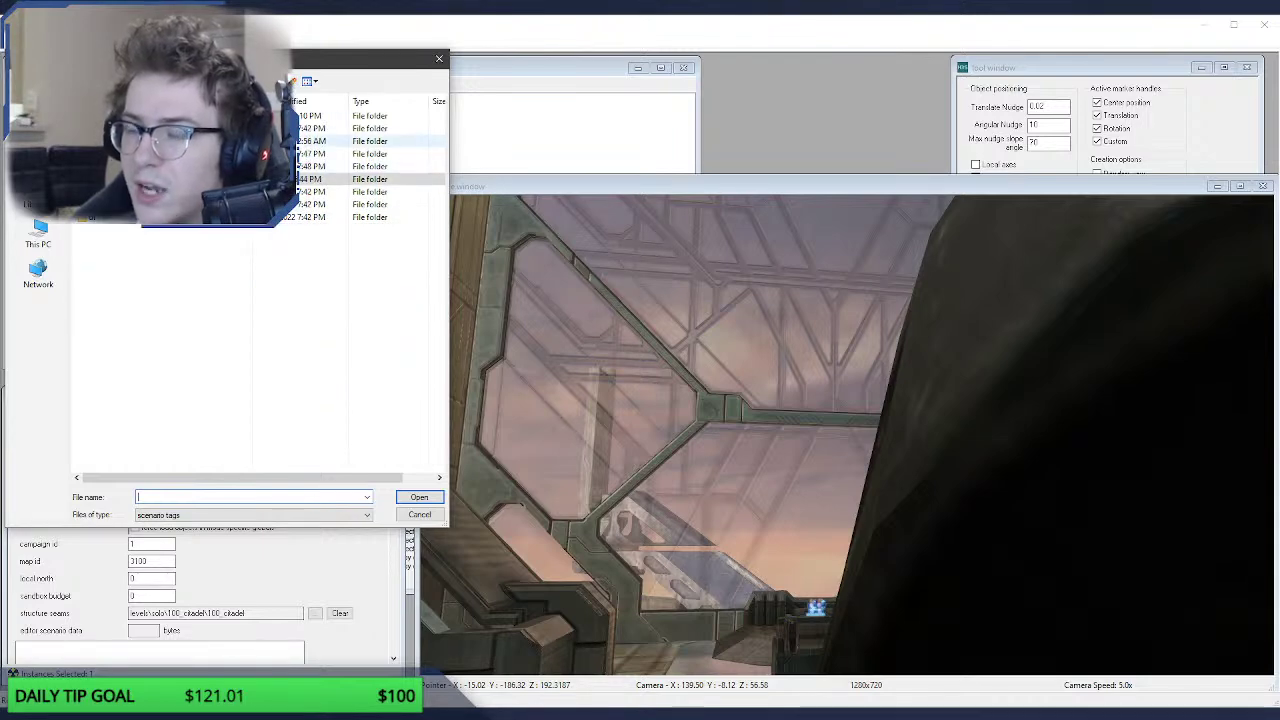
double_click(230, 178)
double_click(183, 257)
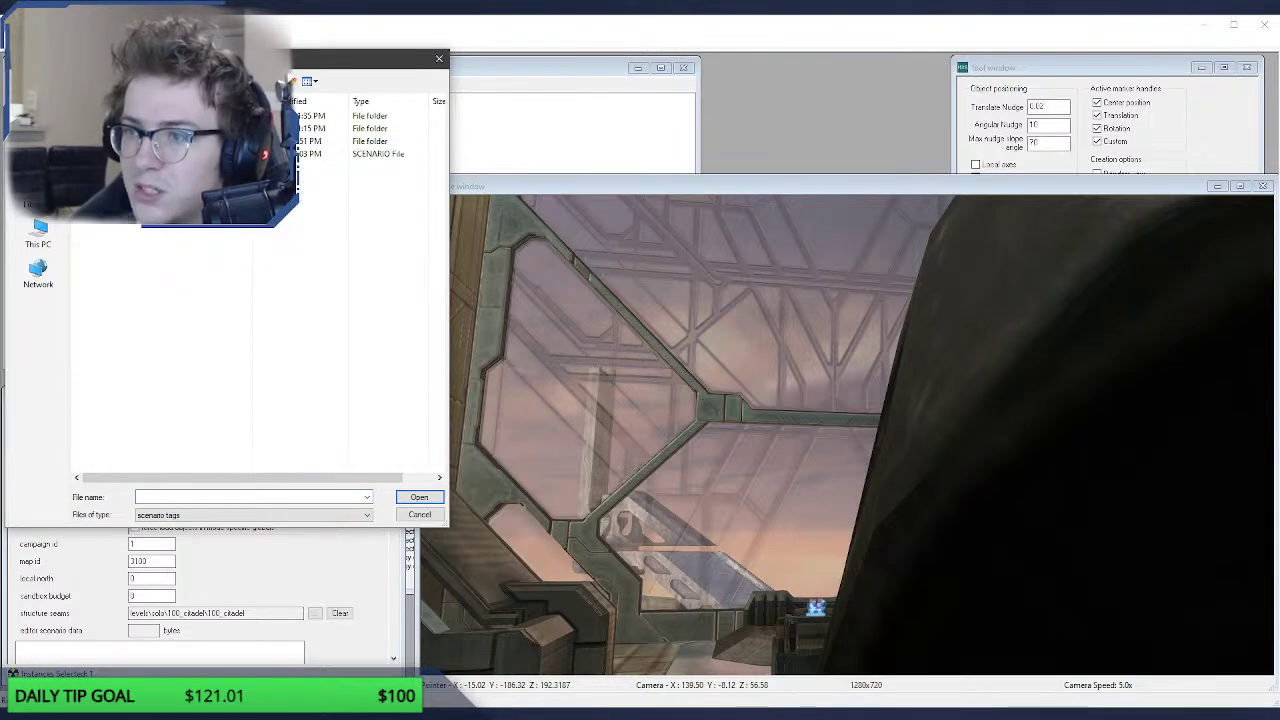
left_click(200, 153)
double_click(200, 153)
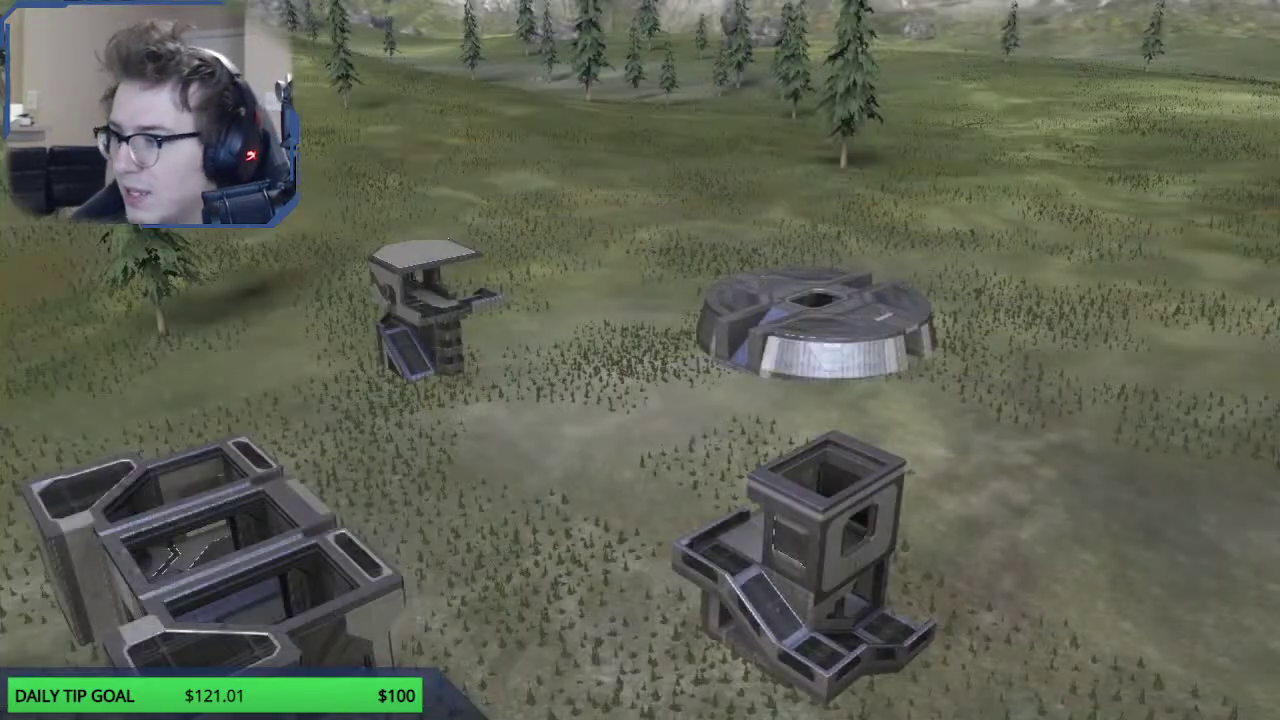
Step: Fly the camera over the grassland structures and enter play mode above the nearby tower
key("w")
middle_click_drag(716, 352, 686, 394)
key("w")
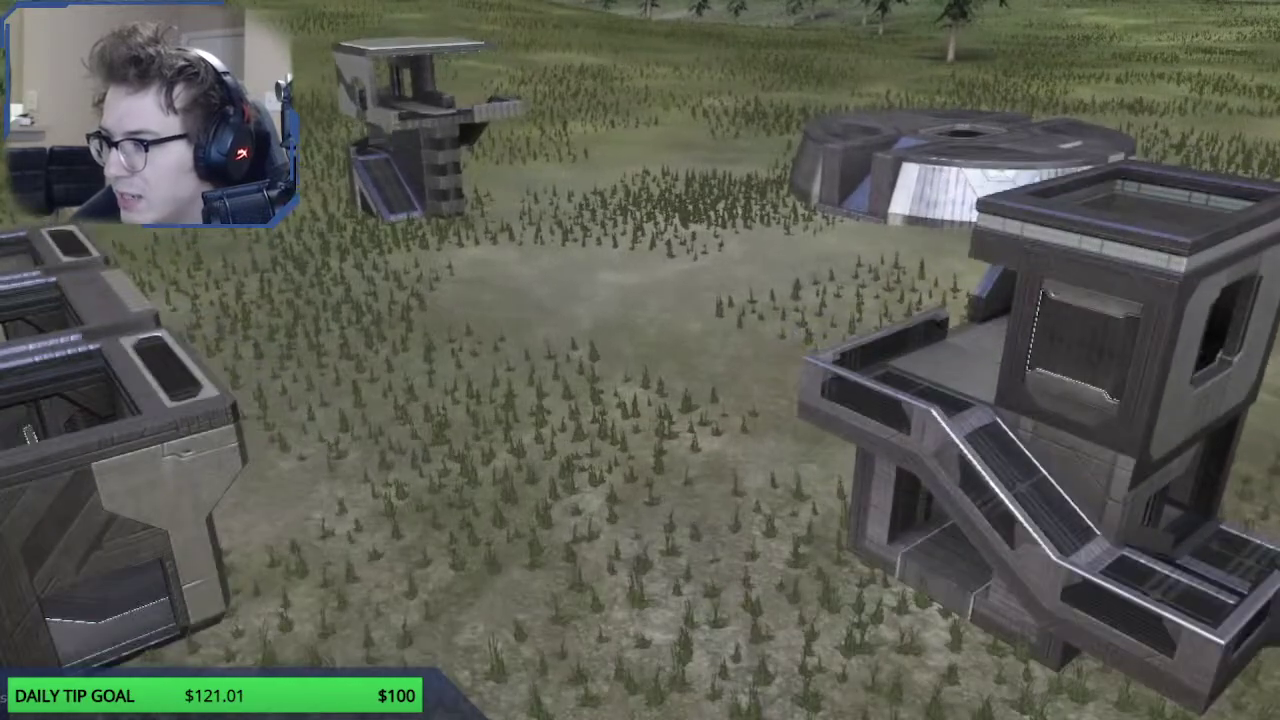
key("w")
middle_click_drag(427, 254, 484, 325)
key("shift+Tab")
key("w")
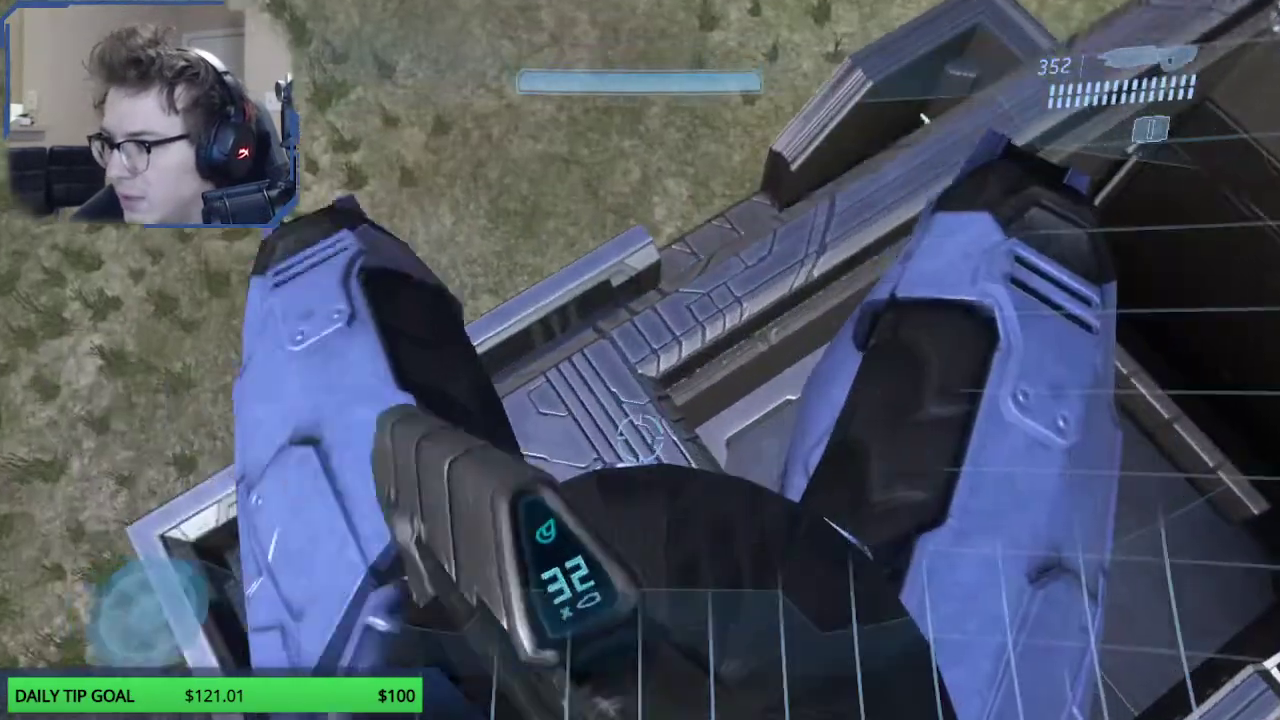
Step: Test-fire the assault rifle at the tower's platform and reload it
key("w")
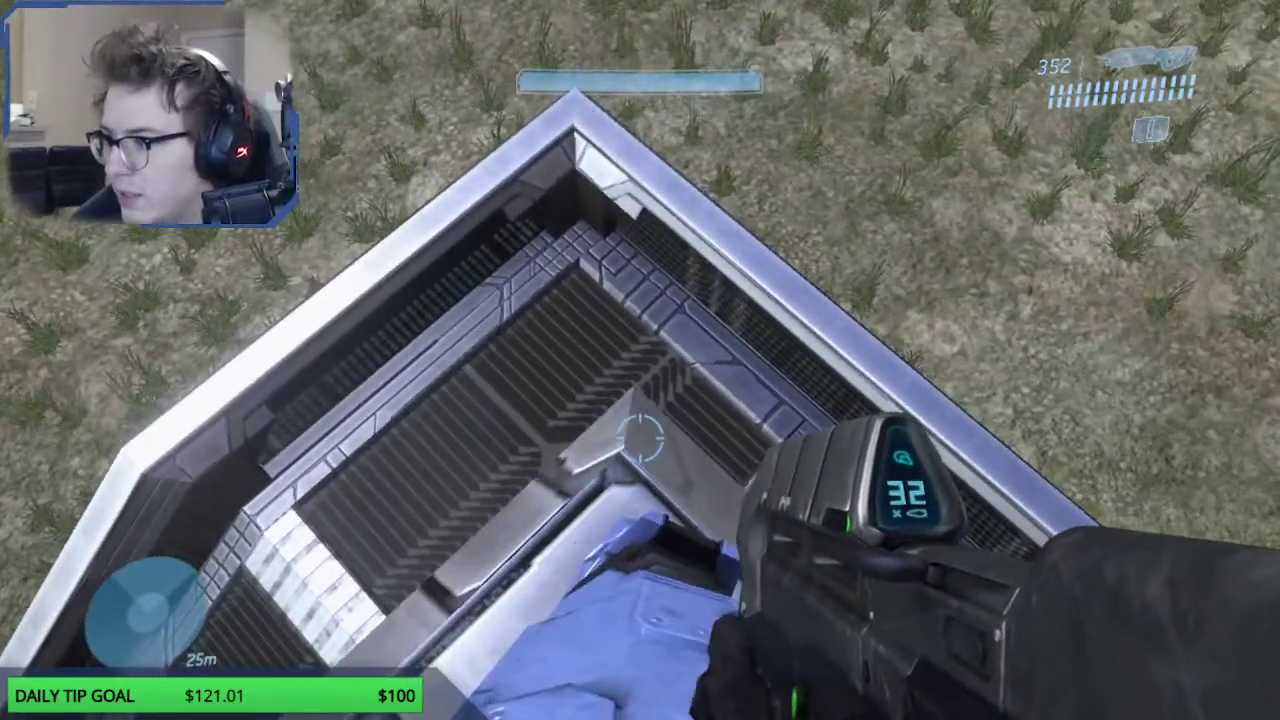
left_click(640, 438)
left_click(640, 438)
left_click(640, 435)
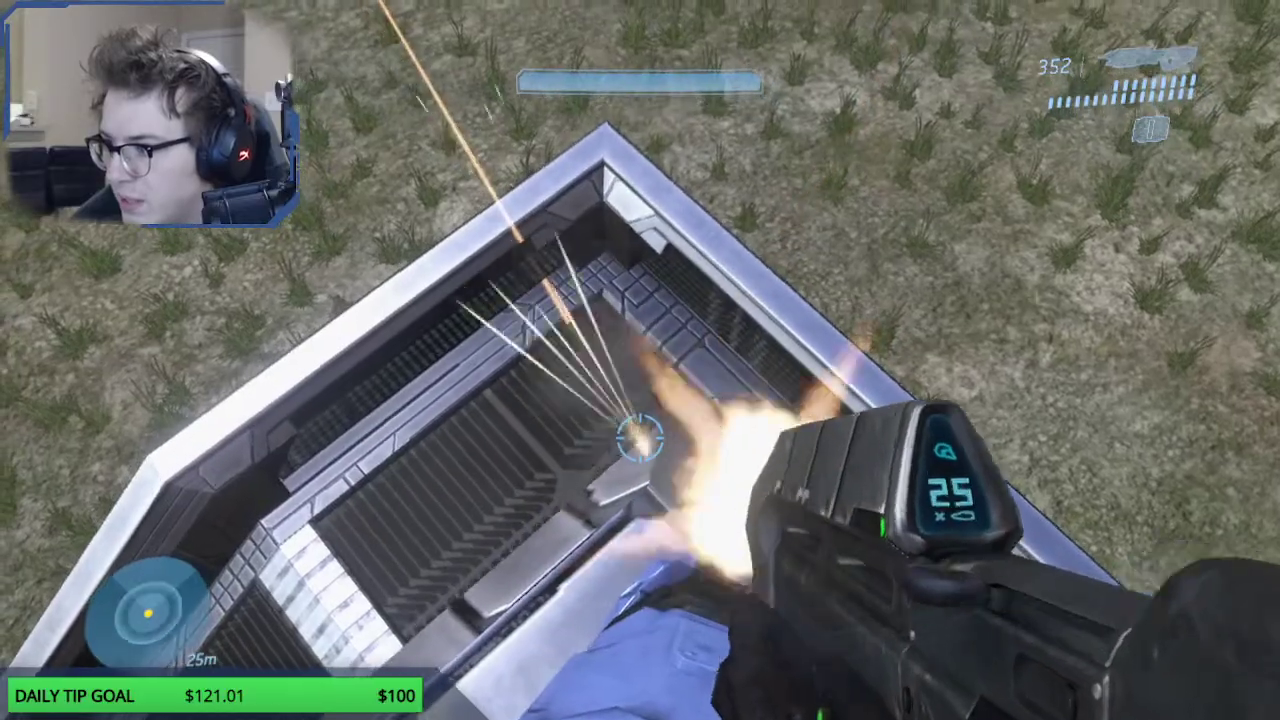
left_click(640, 435)
key("q")
key("r")
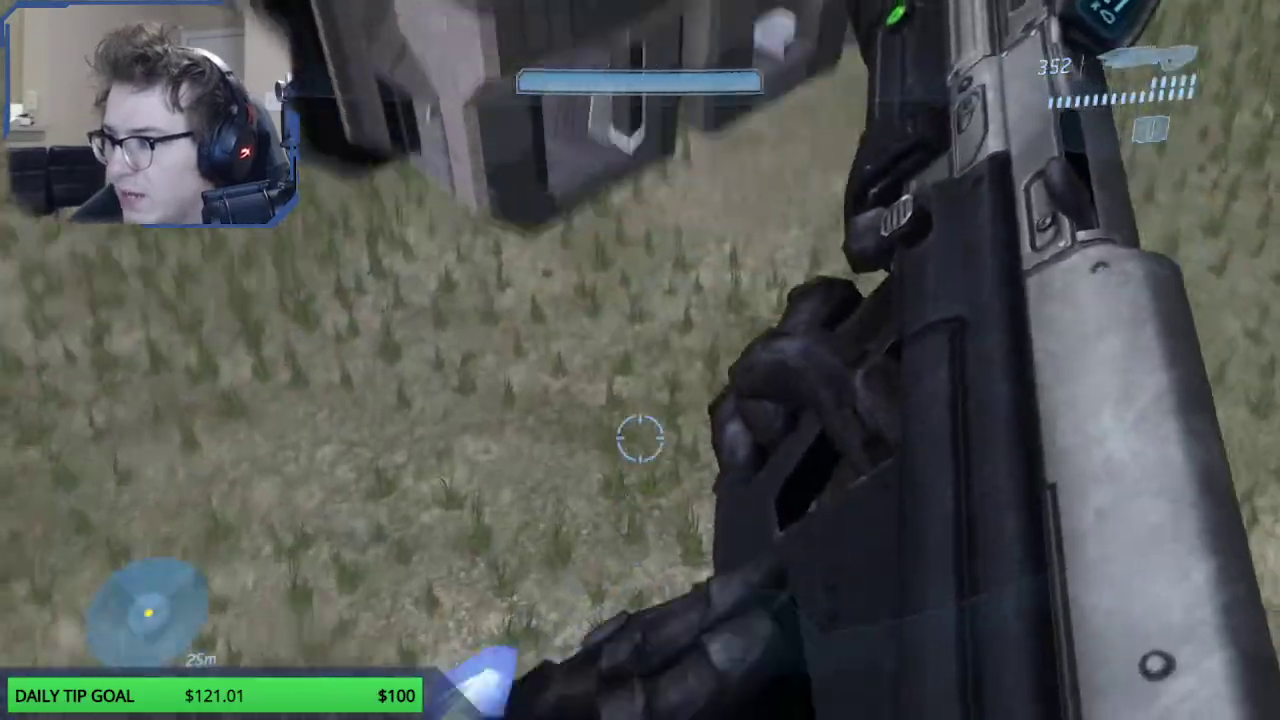
Step: Explore the grassland level on foot, inspecting the buildings' walls and the round bunker's roof
key("w")
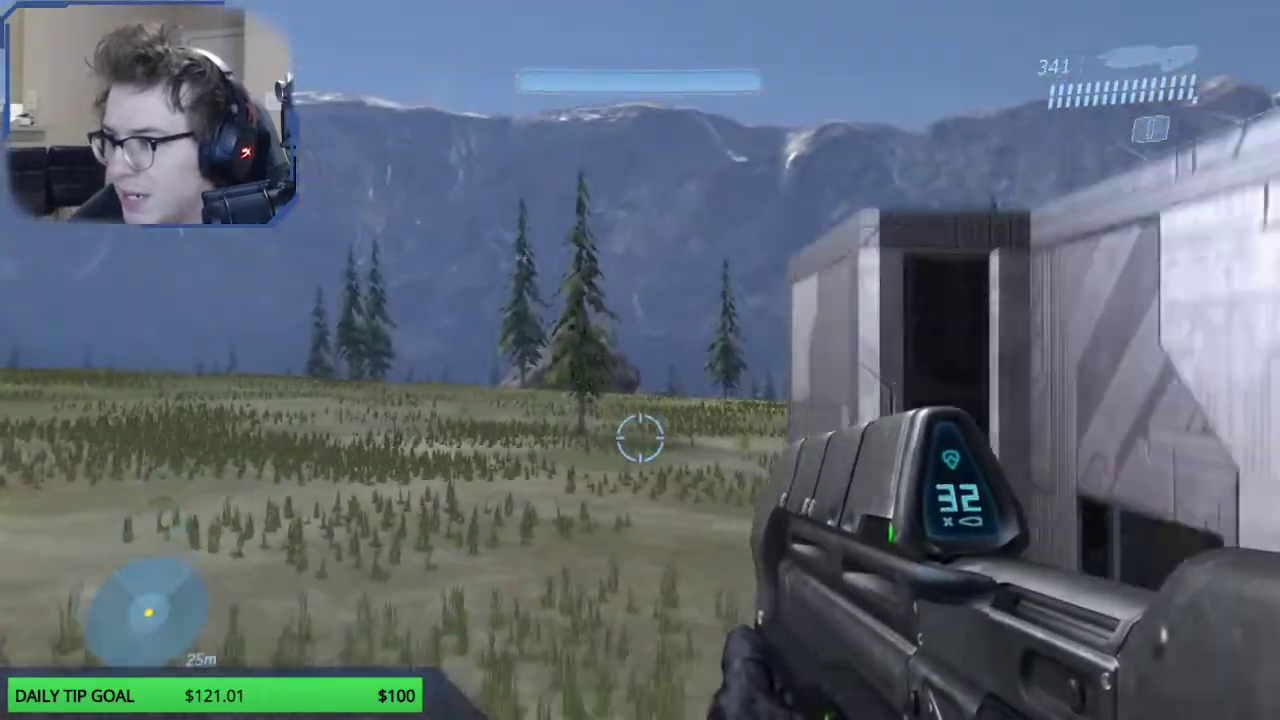
key("w")
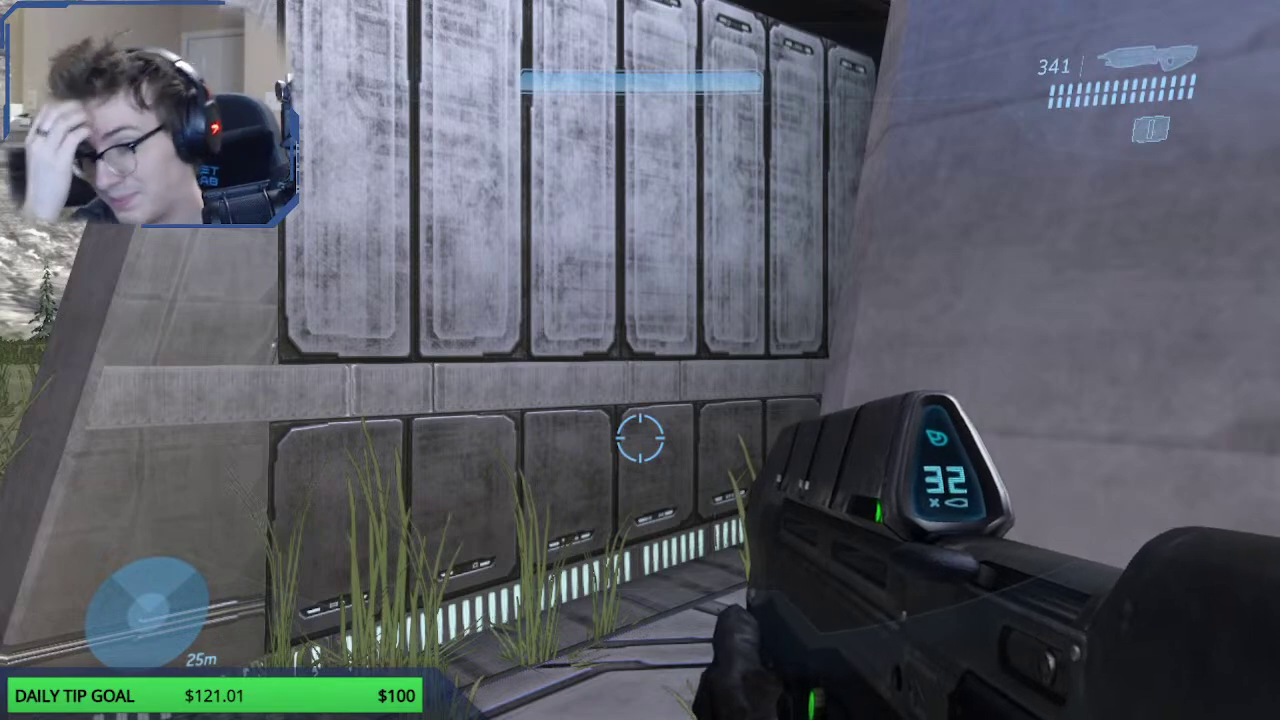
key("w")
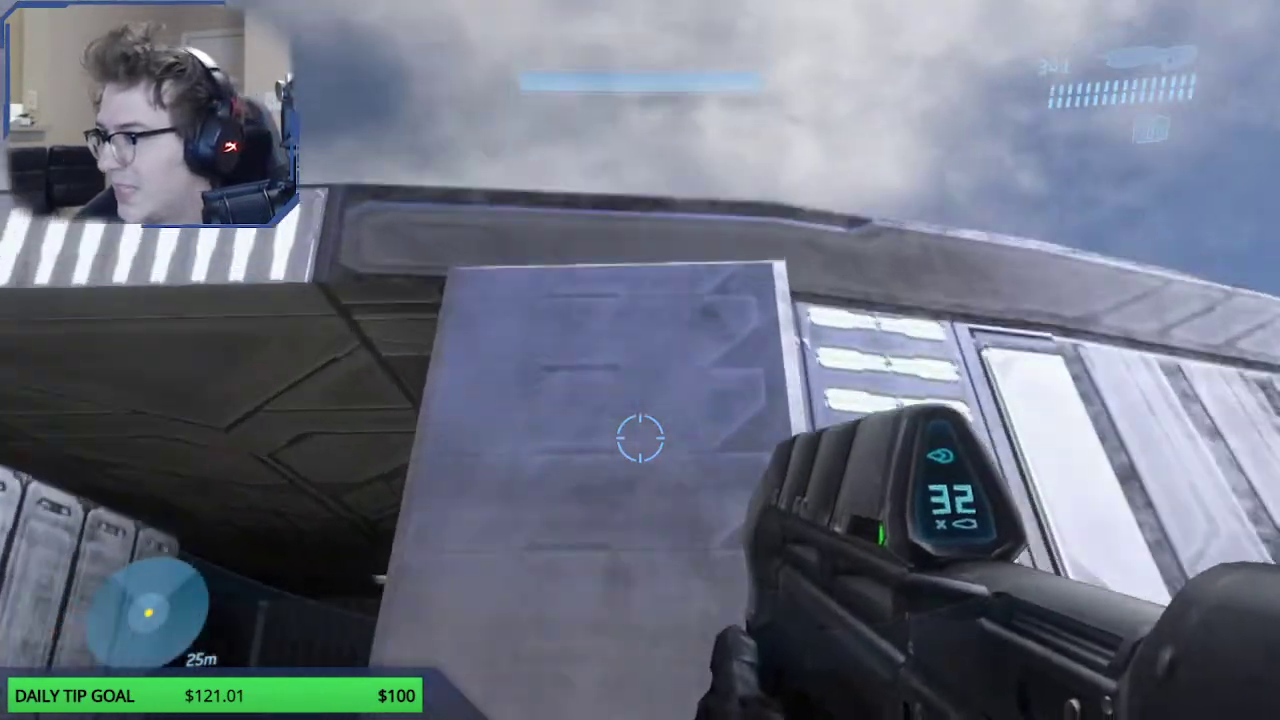
key("space")
key("w")
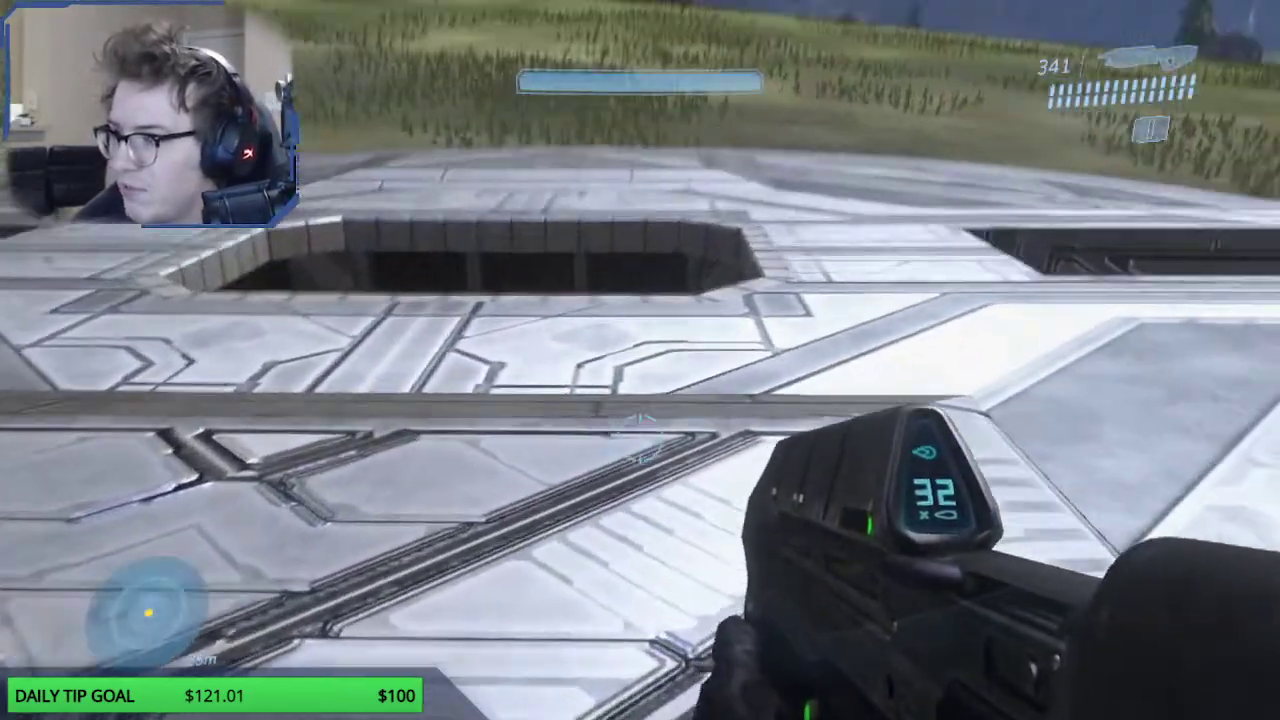
key("w")
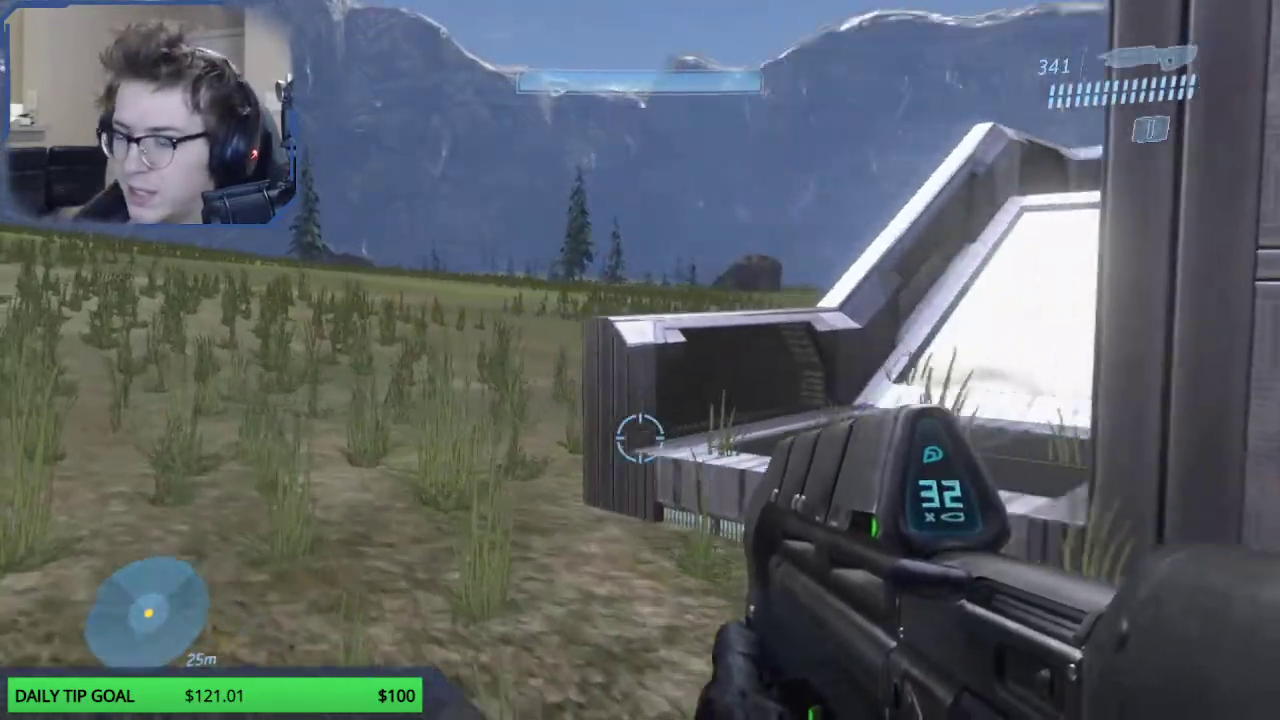
Step: Walk up to the building's ramp, then leave play mode and rise above the grassland structures
key("w")
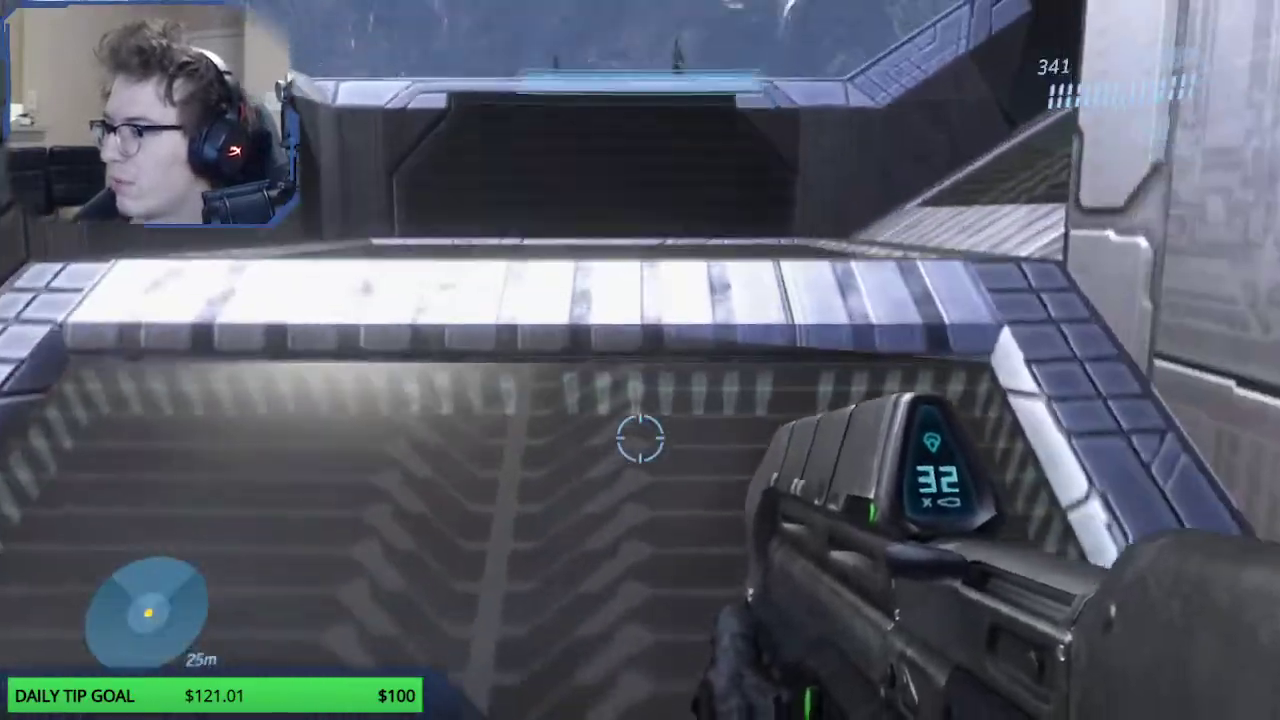
key("BackSpace")
key("w")
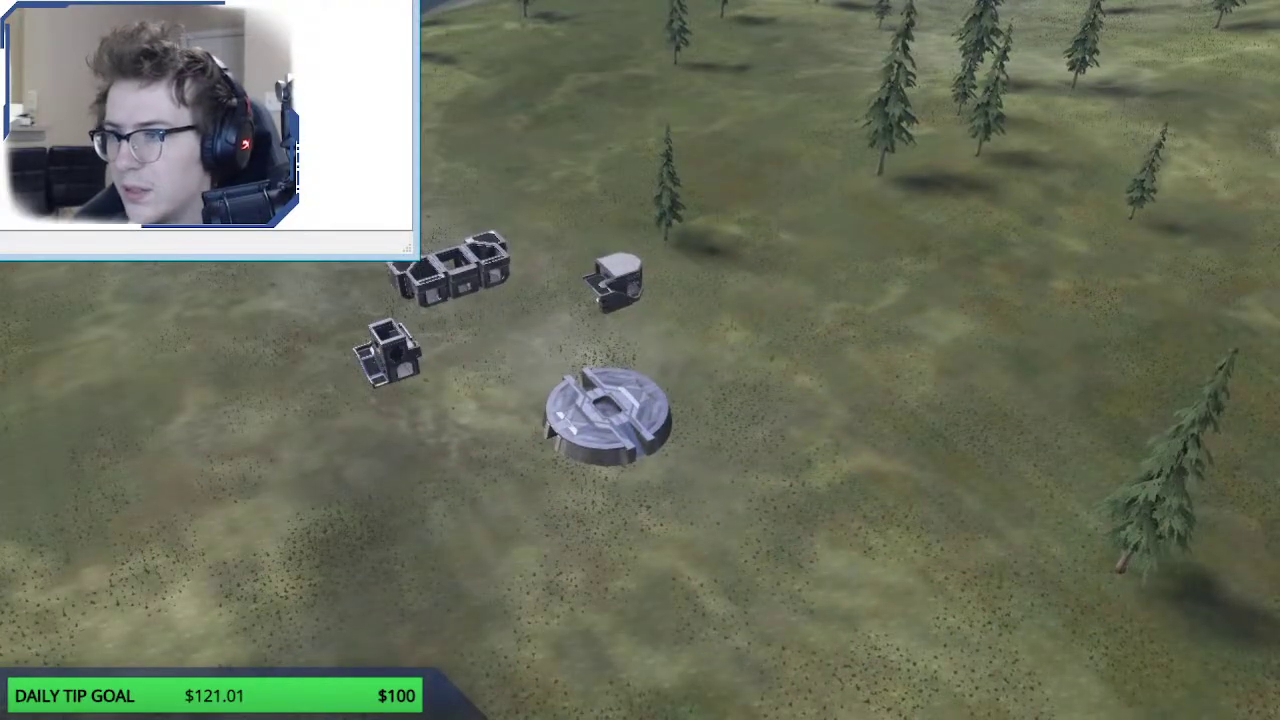
Step: Select the placed grassland structures and adjust their heights relative to the terrain
middle_click_drag(829, 600, 772, 397)
key("f")
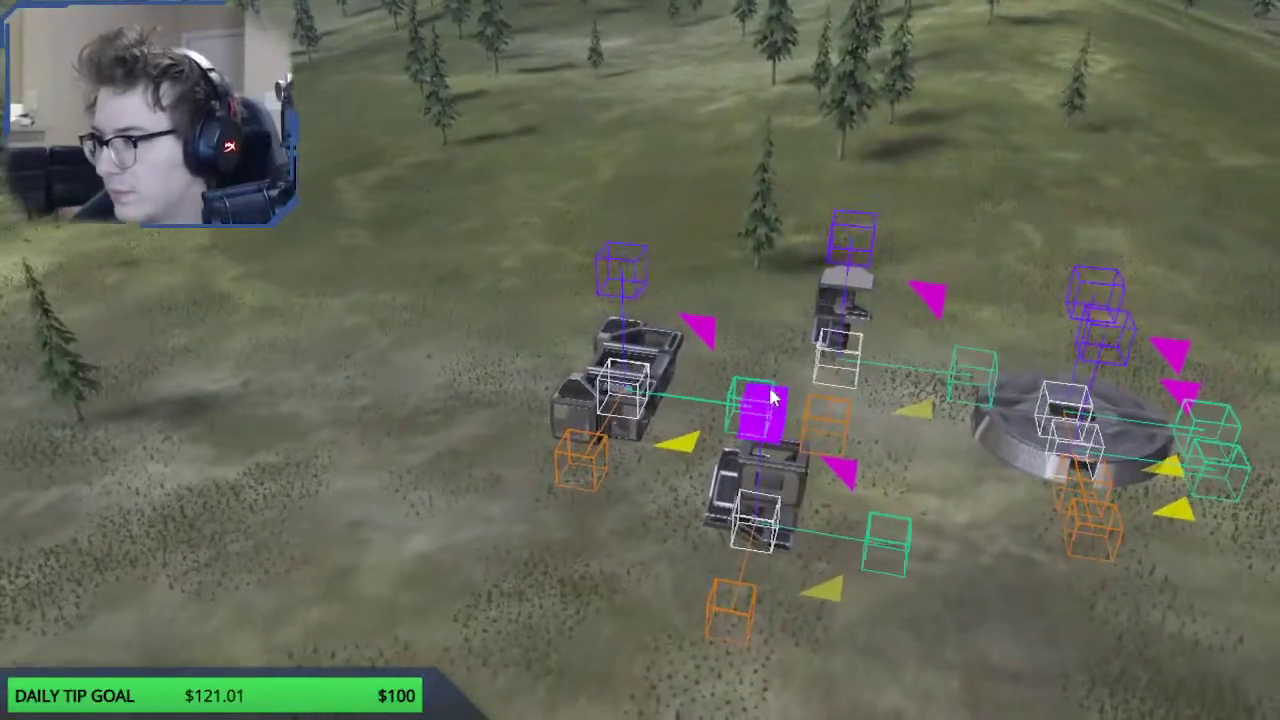
left_click_drag(752, 412, 289, 357)
middle_click_drag(289, 357, 251, 330)
key("w")
left_click_drag(408, 236, 386, 320)
left_click_drag(943, 597, 63, 66)
mouse_move(408, 314)
left_mouse_down()
mouse_move(412, 372)
mouse_move(411, 338)
left_mouse_up()
mouse_move(481, 415)
middle_mouse_down()
mouse_move(440, 420)
mouse_move(481, 415)
middle_mouse_up()
left_click_drag(440, 153, 440, 142)
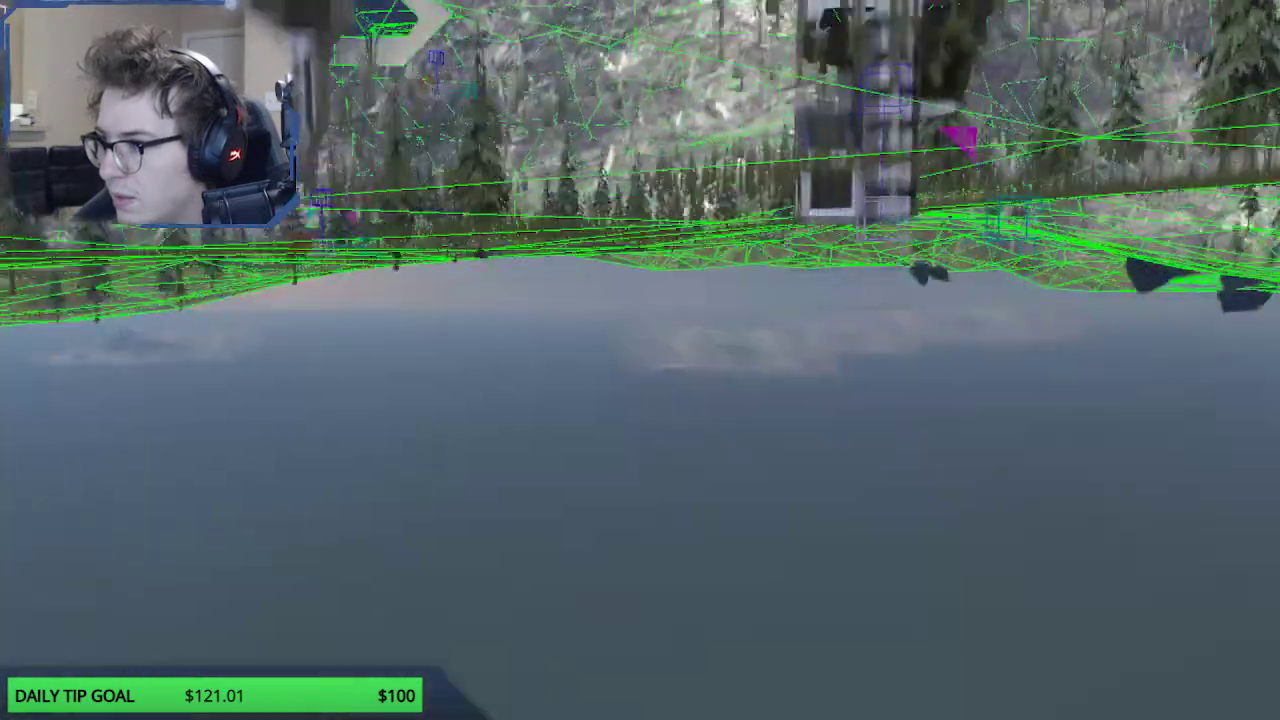
Step: Adjust the tower's height against the ground and save the scenario
middle_click_drag(805, 230, 795, 160)
left_click_drag(790, 150, 789, 137)
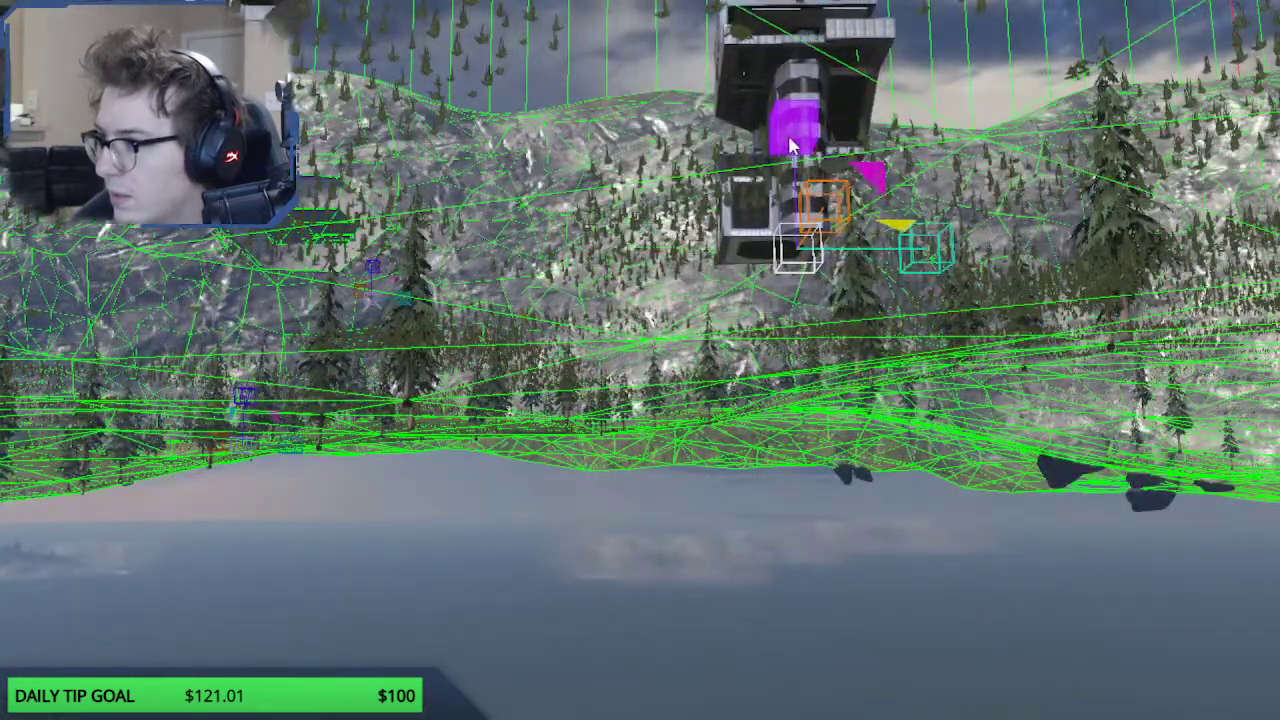
middle_click_drag(789, 137, 815, 130)
left_click_drag(832, 98, 820, 165)
left_click(491, 351)
middle_click_drag(491, 351, 278, 350)
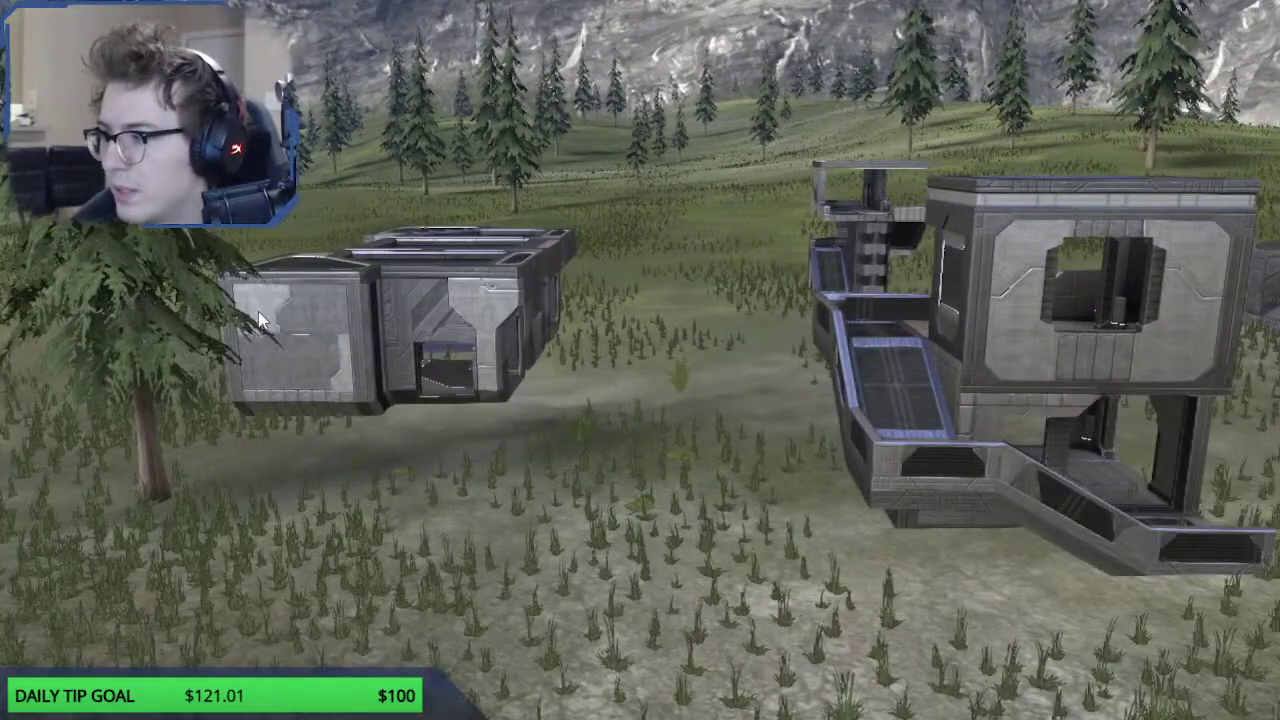
key("ctrl+s")
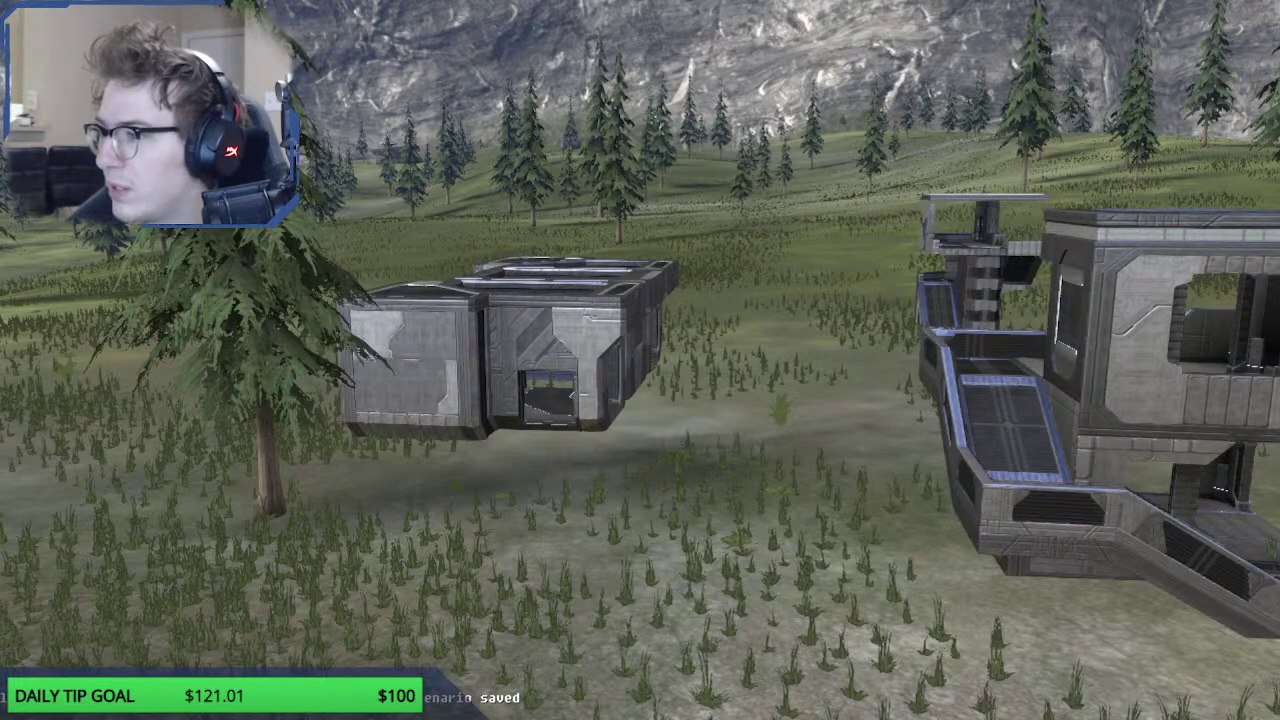
Step: Fly to the stone base's floor and browse the crate tag picker from ff_room_triple up to the objects folder
key("w")
middle_click_drag(791, 337, 632, 240)
key("w")
key("w")
key("w")
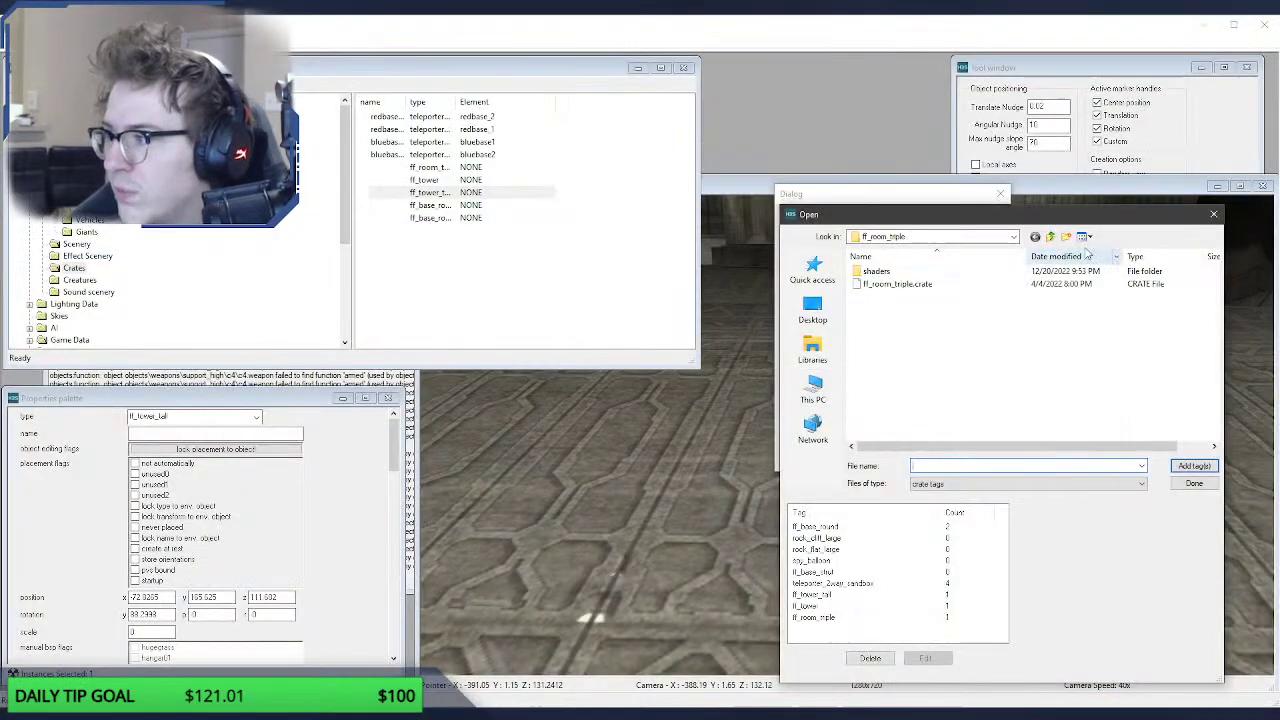
left_click(1051, 237)
left_click(1051, 237)
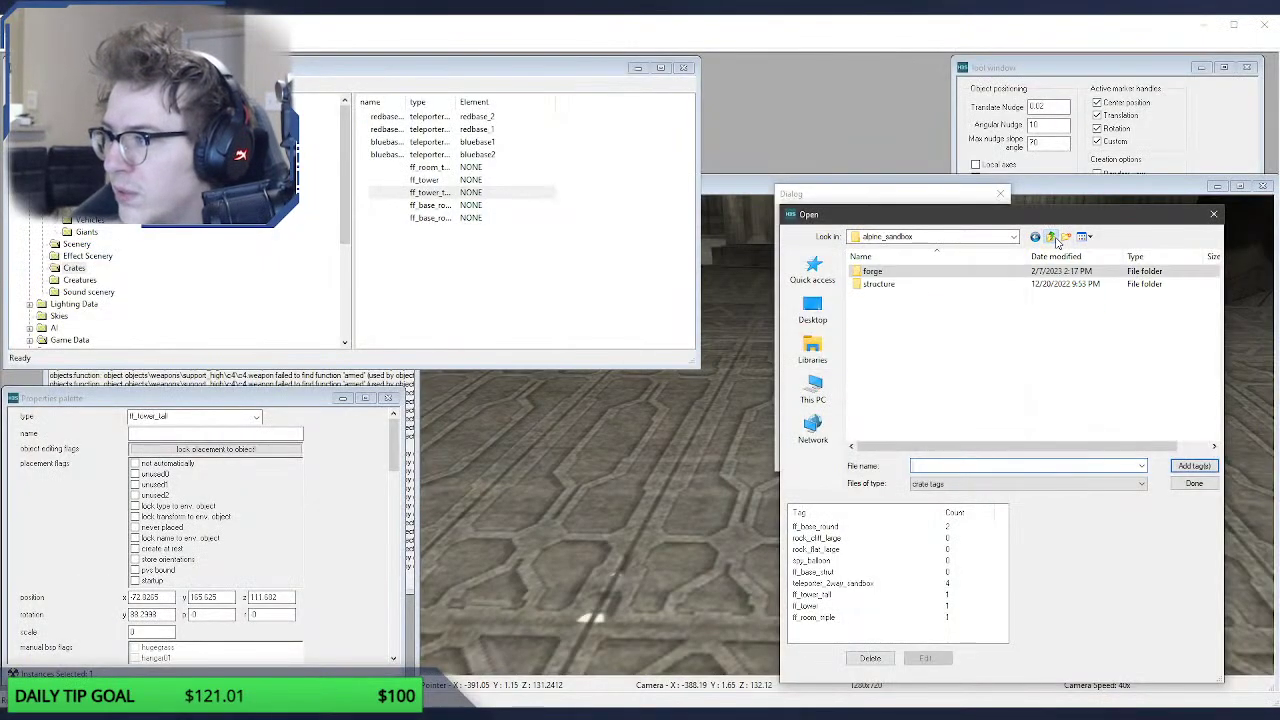
left_click(1051, 237)
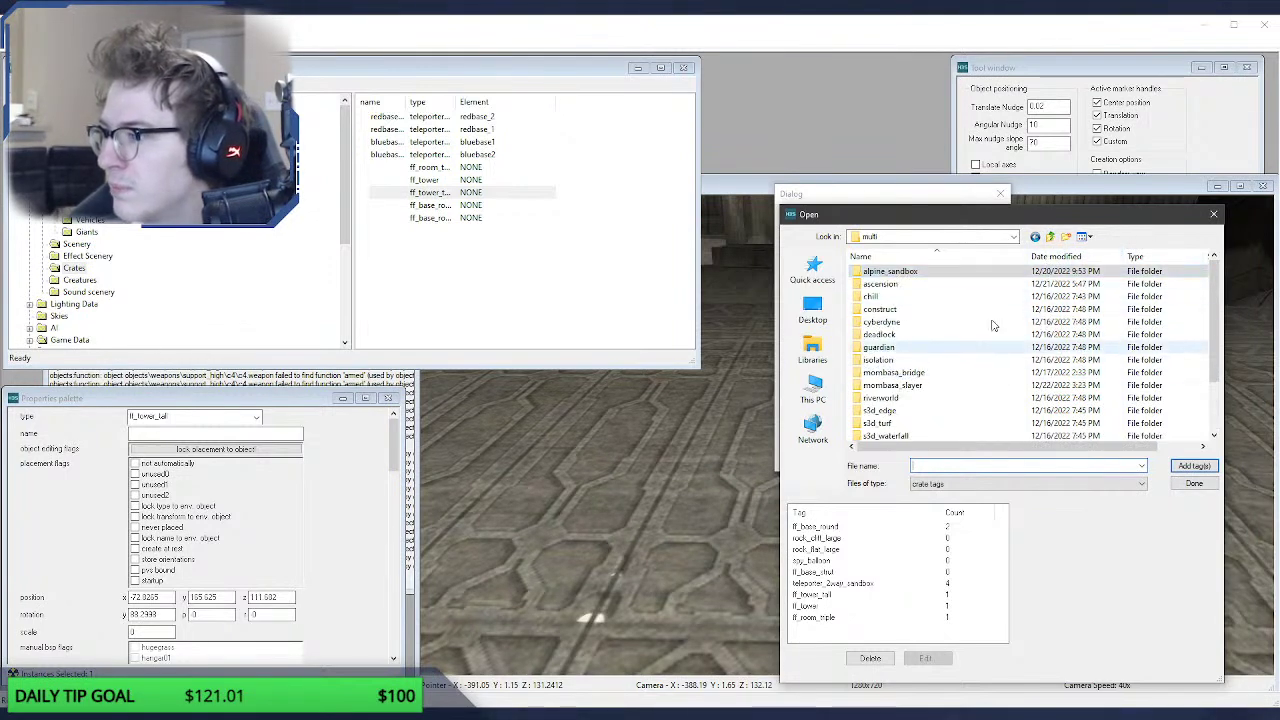
left_click(1051, 237)
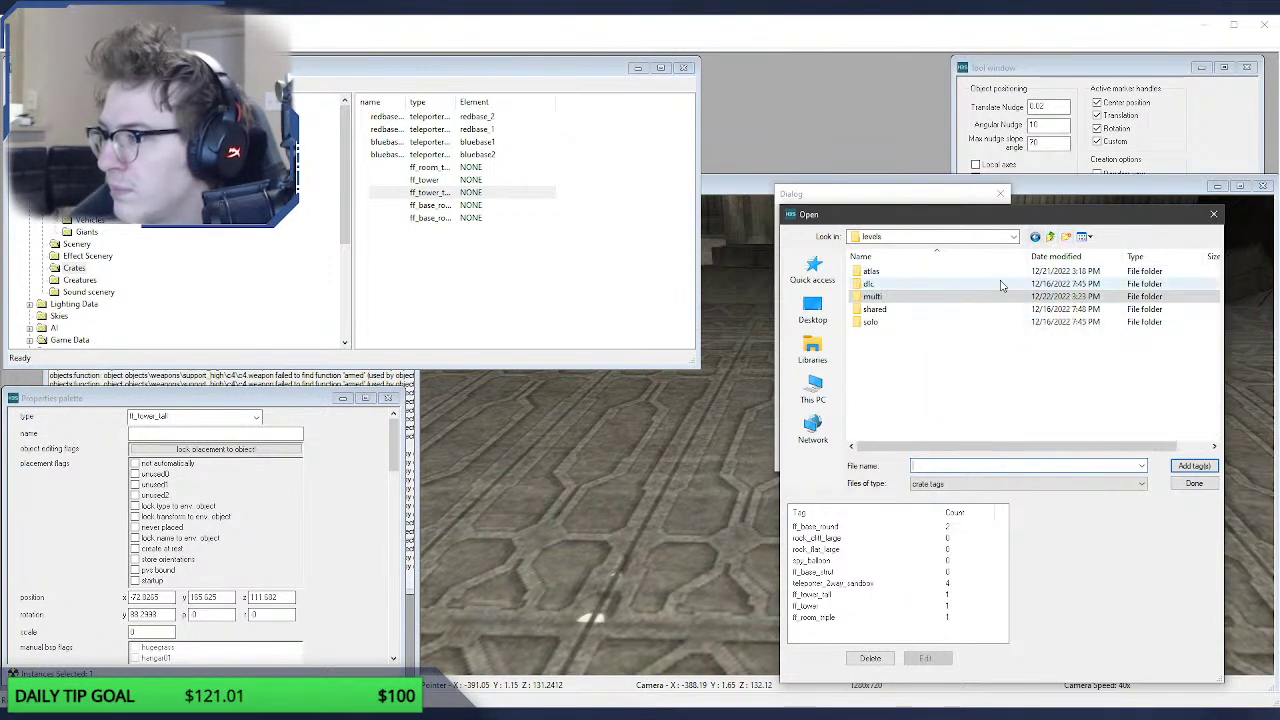
left_click(1051, 237)
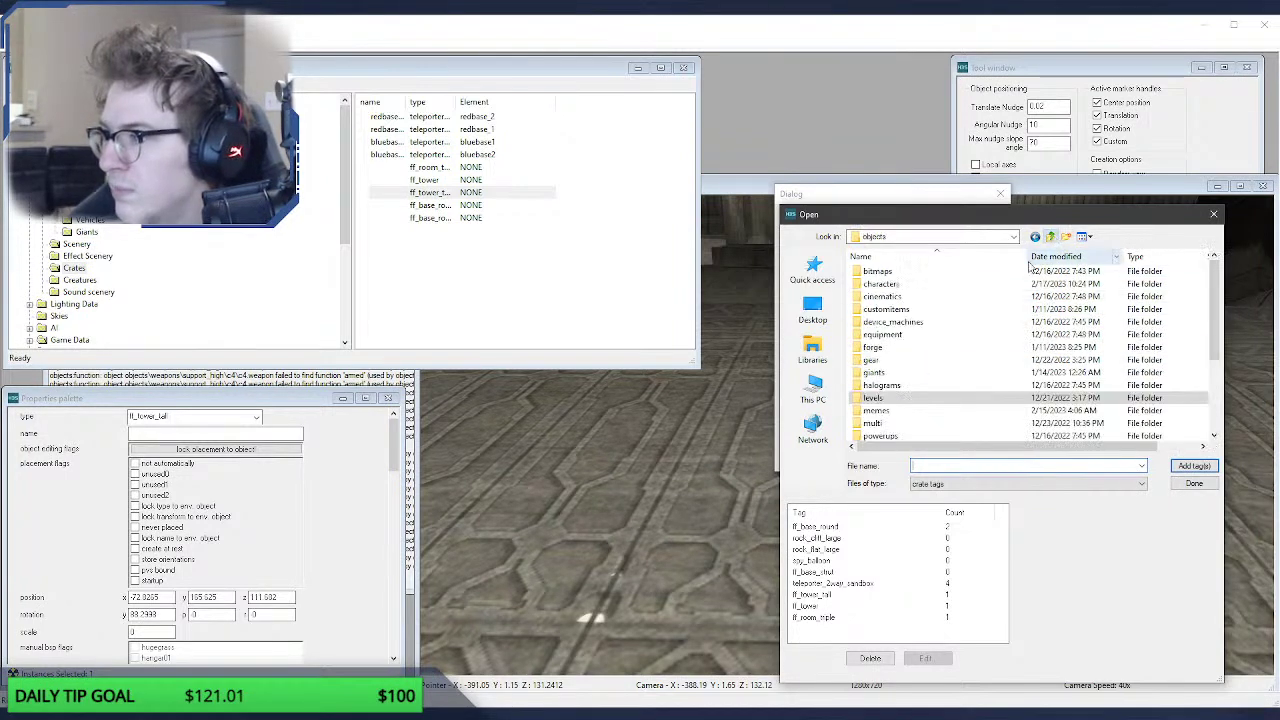
Step: Add the ctf_flag_return_area and ctf_flag_spawn_point tags from the multi ctf folder to the crate palette and close the tag dialogs
double_click(871, 423)
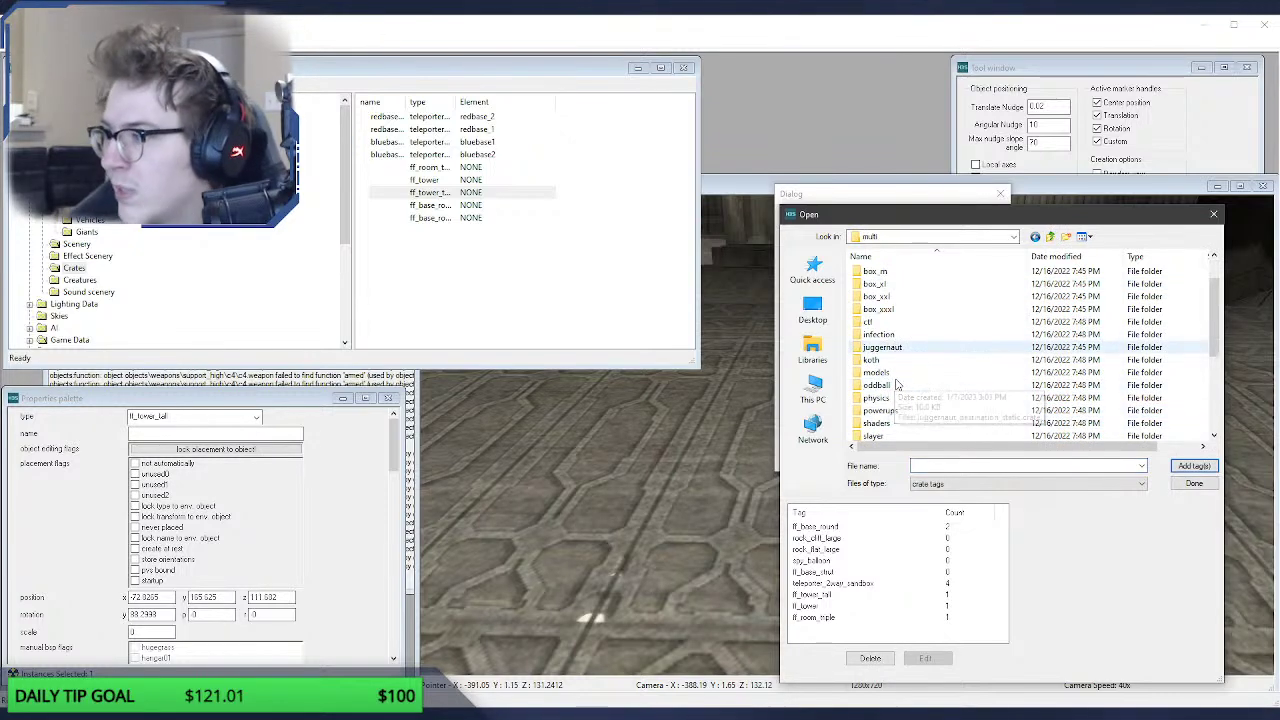
double_click(880, 359)
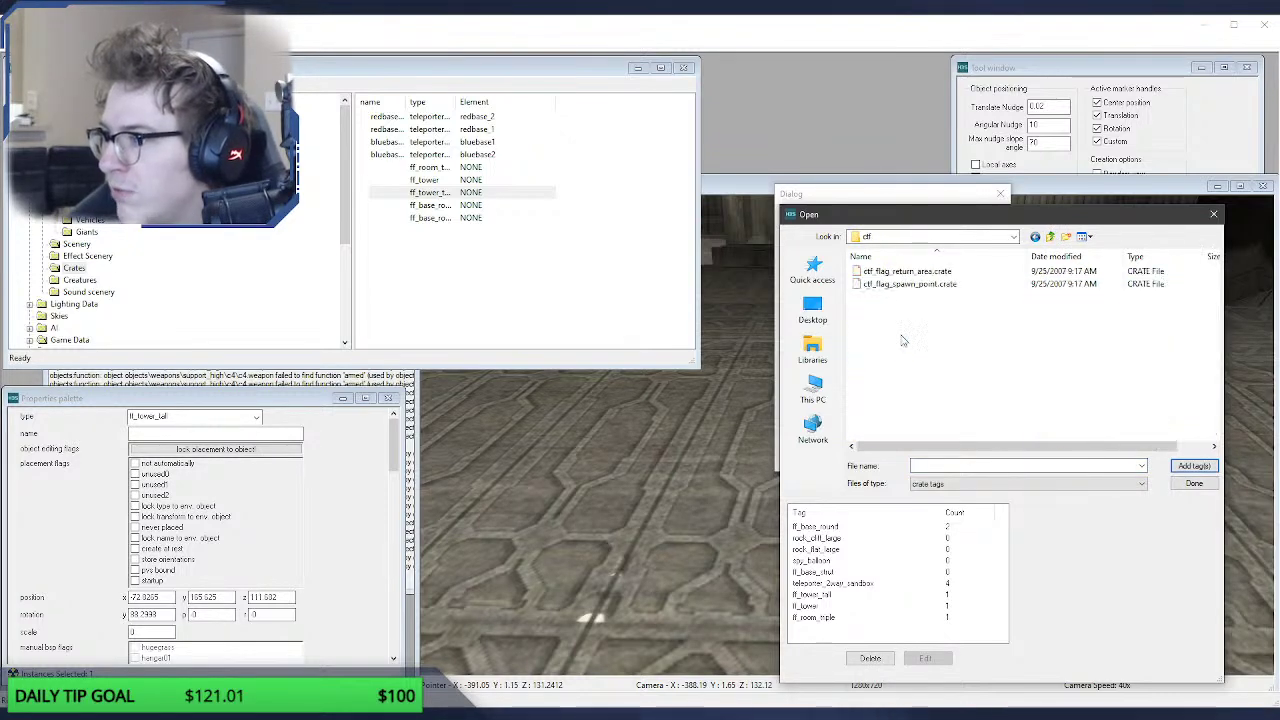
double_click(918, 272)
double_click(925, 286)
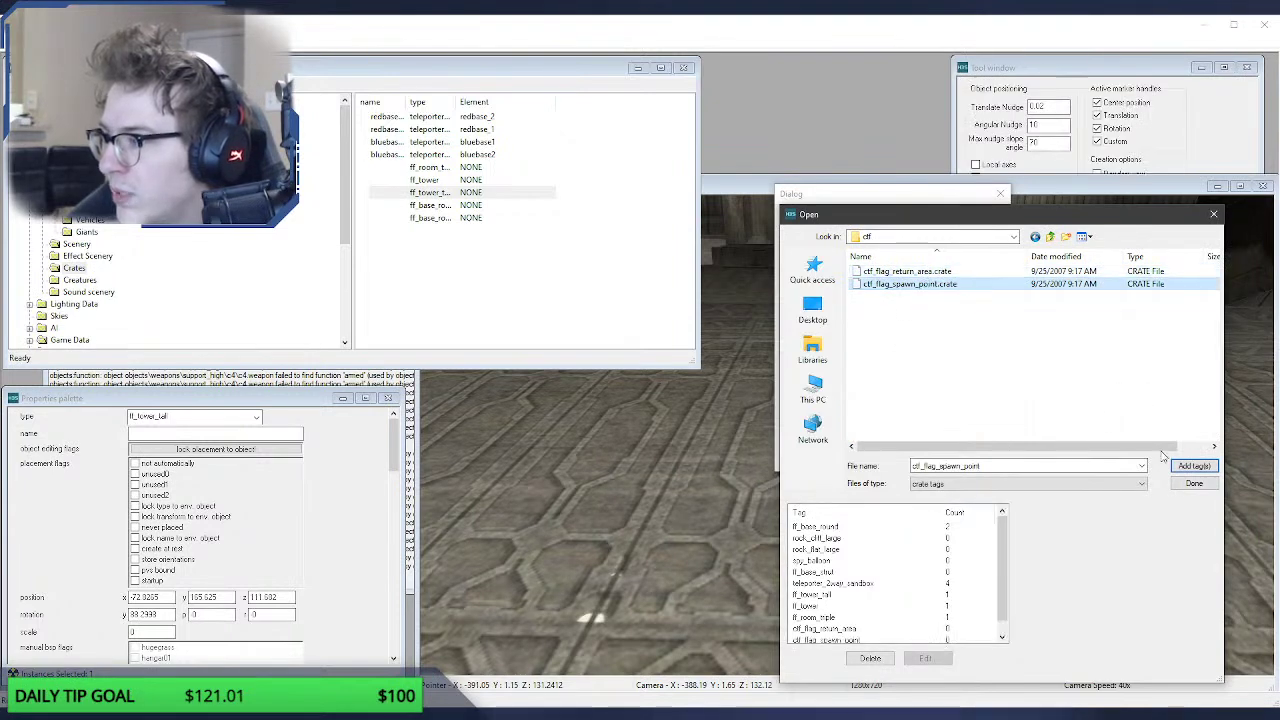
left_click(1188, 482)
left_click(975, 456)
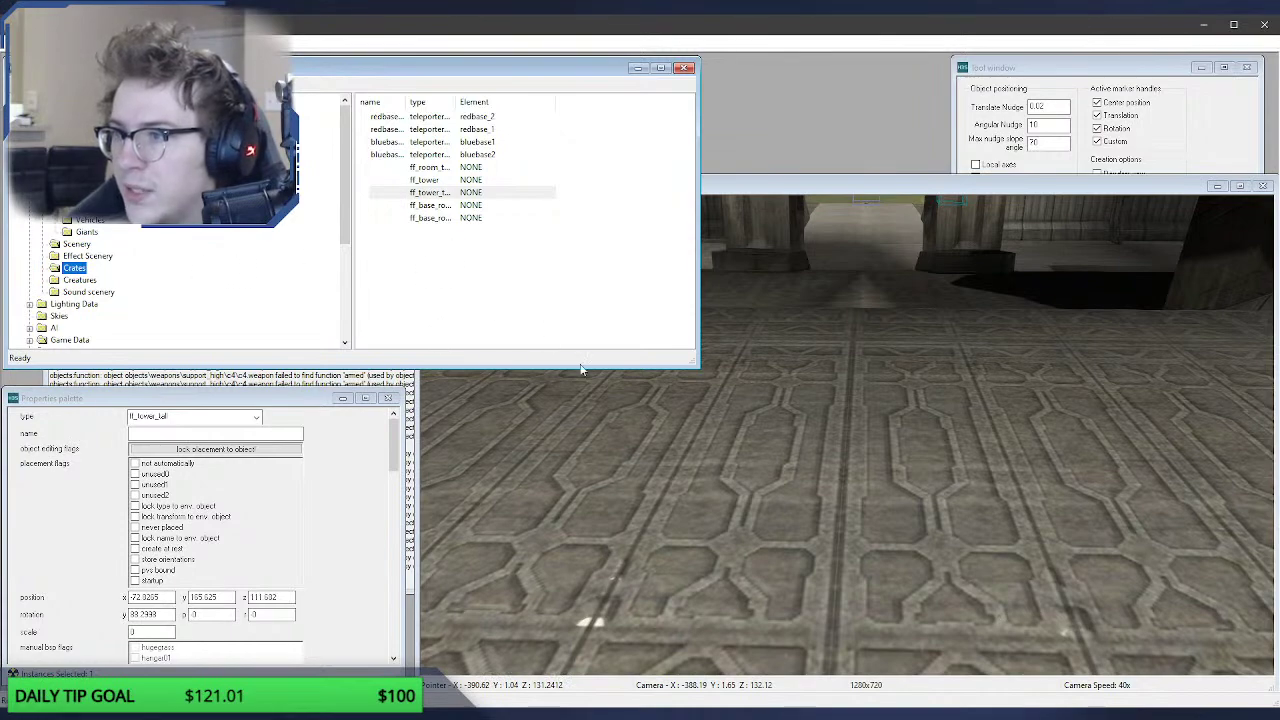
Step: Place a new crate on the stone base's floor and set its type to ctf_flag_spawn_point
right_click(842, 588)
left_click_drag(842, 588, 848, 588)
left_click(214, 433)
left_click(213, 417)
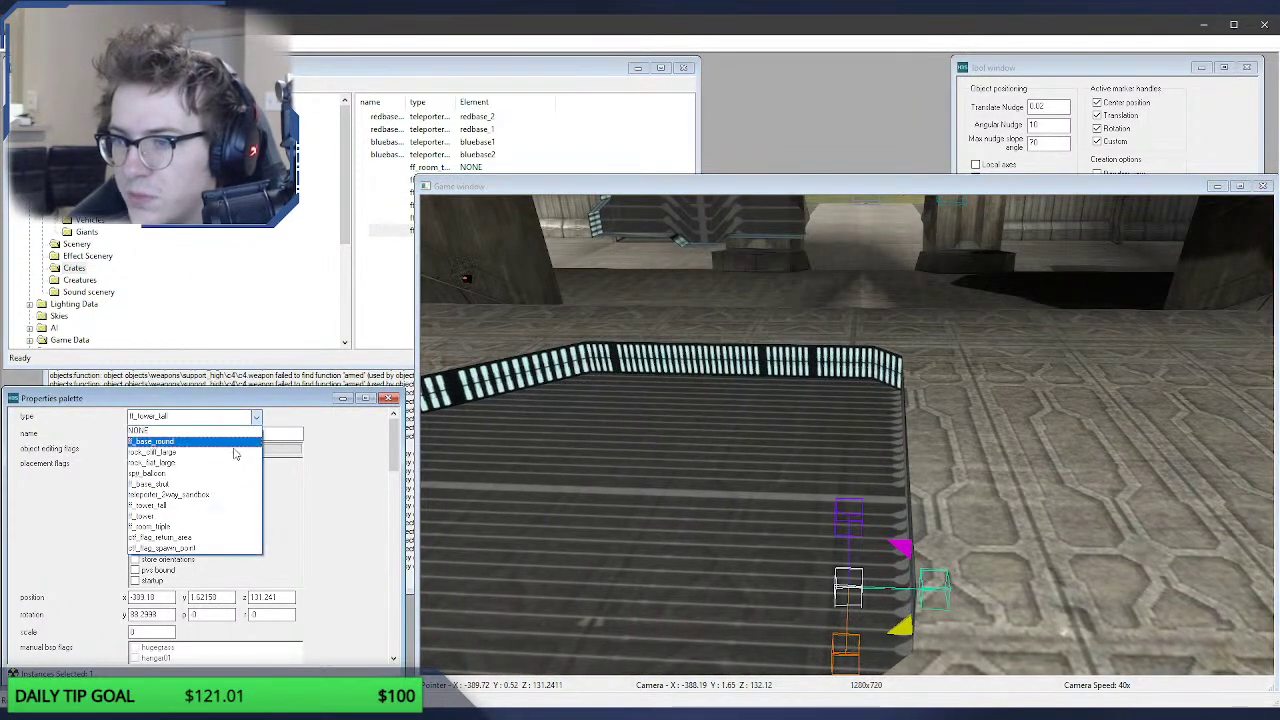
left_click(213, 549)
left_click(842, 570)
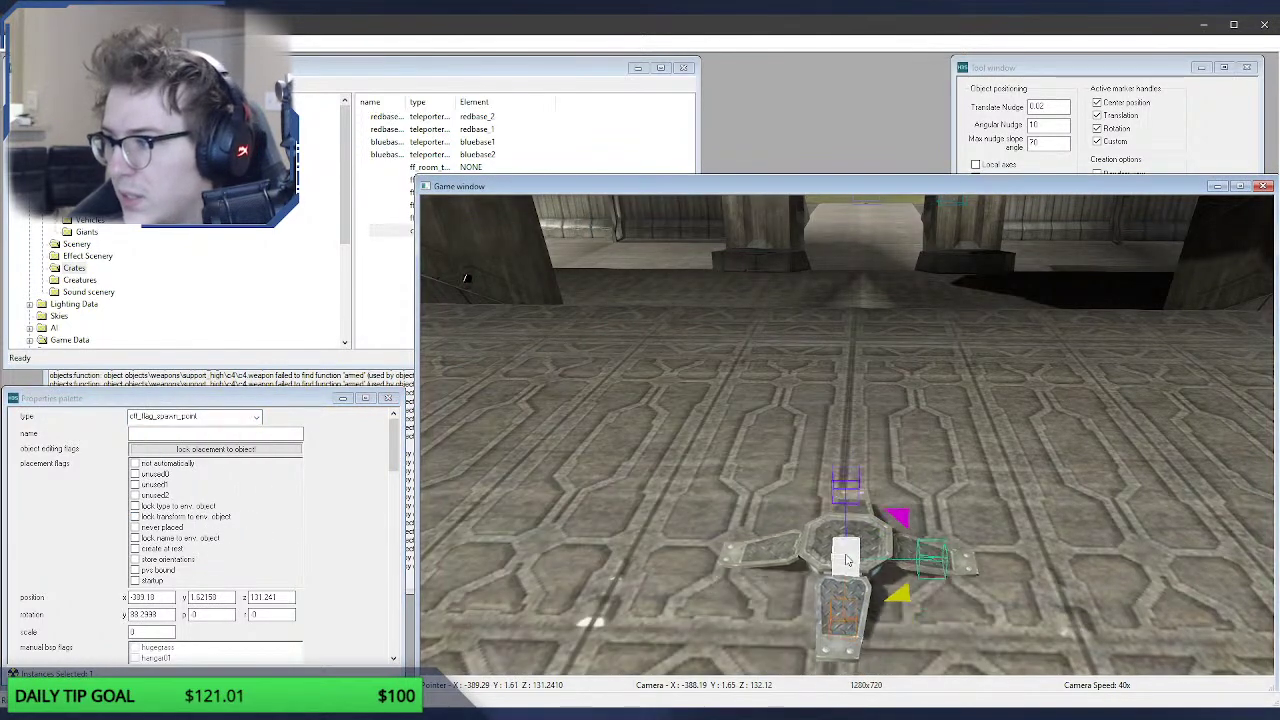
Step: Enable the ctf game engine flag in the flag spawn point's multiplayer data
middle_click_drag(878, 566, 660, 560)
scroll(362, 474, "down", 3)
scroll(362, 474, "down", 10)
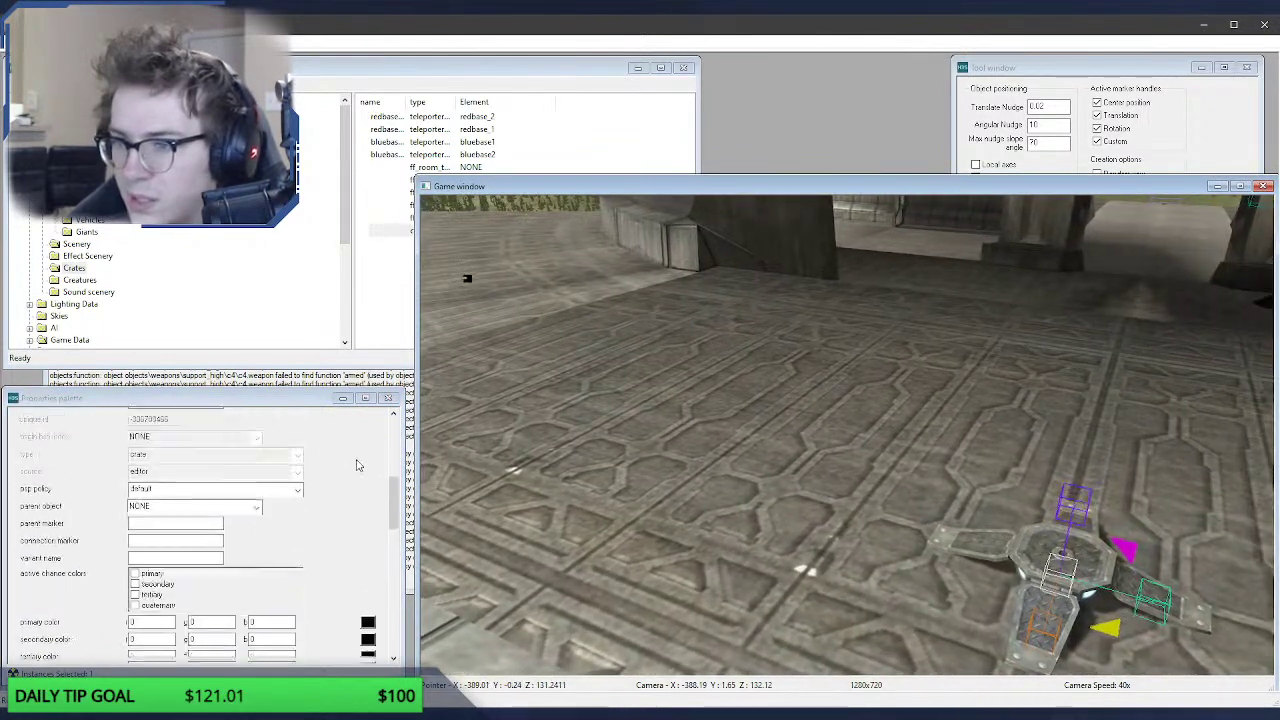
left_click(138, 453)
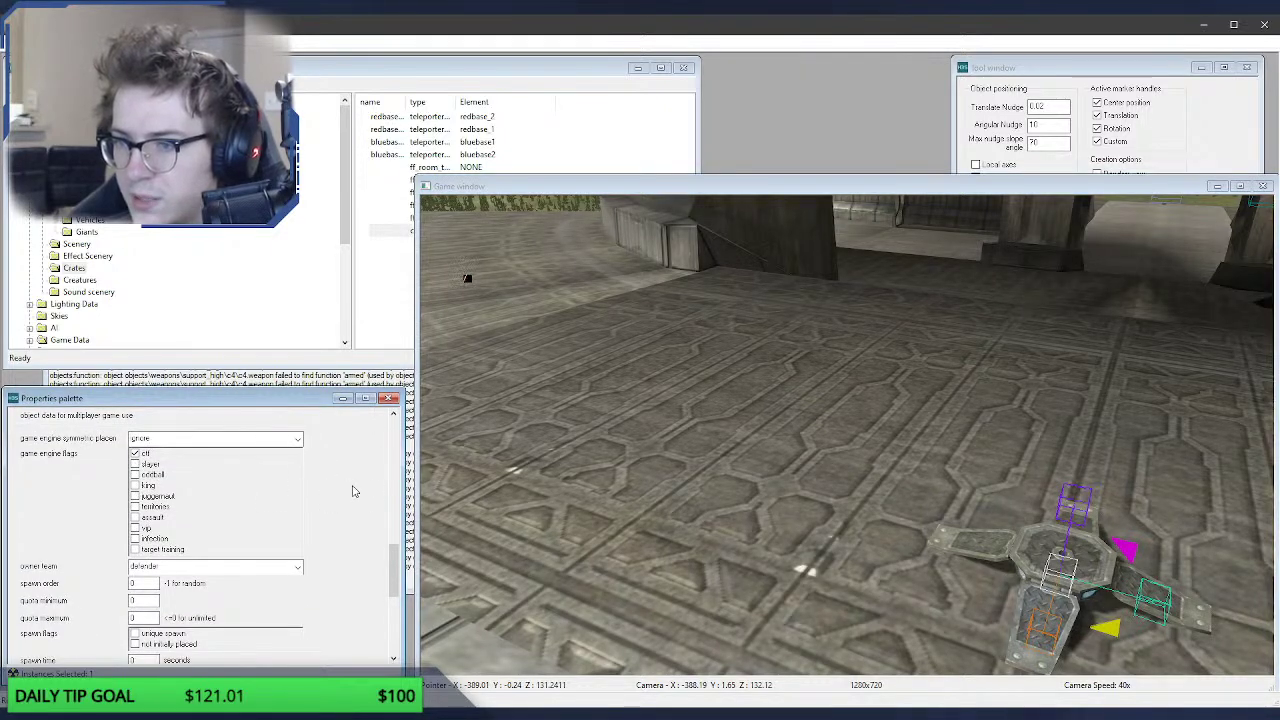
Step: Set the flag spawn point's game engine symmetric placement to symmetric and keep its owner team as defender
scroll(352, 491, "down", 6)
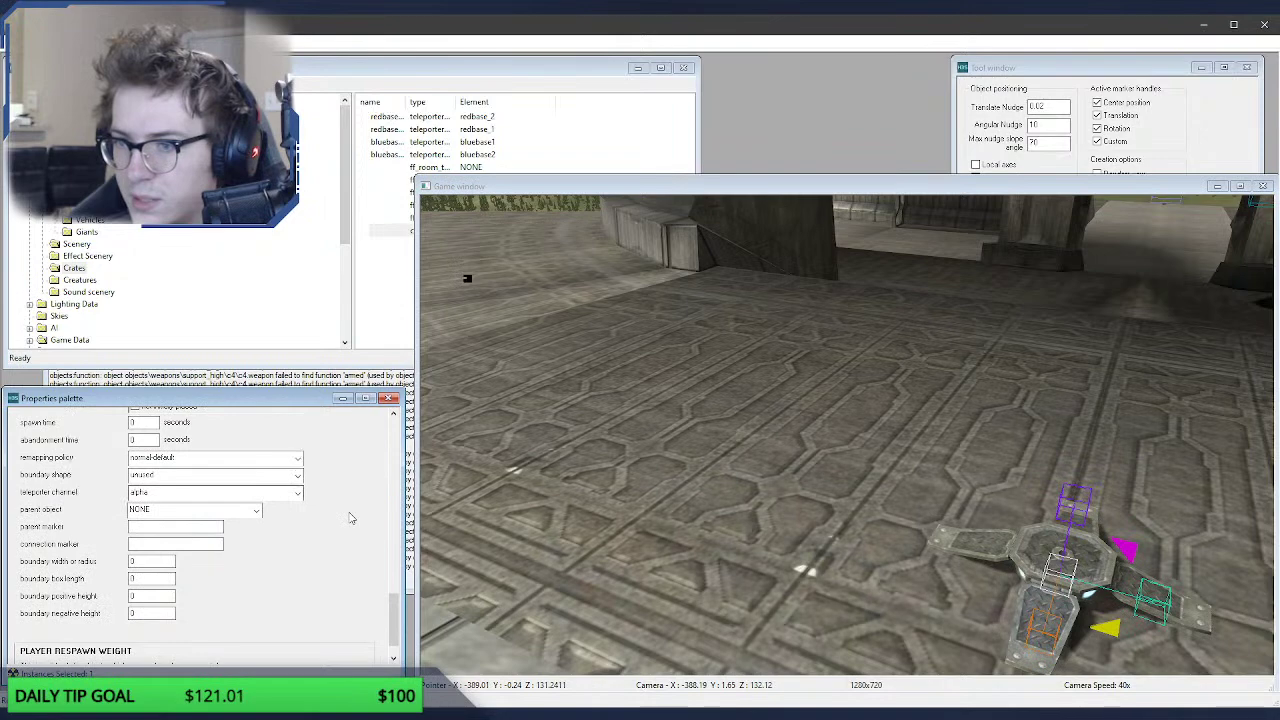
scroll(352, 517, "up", 10)
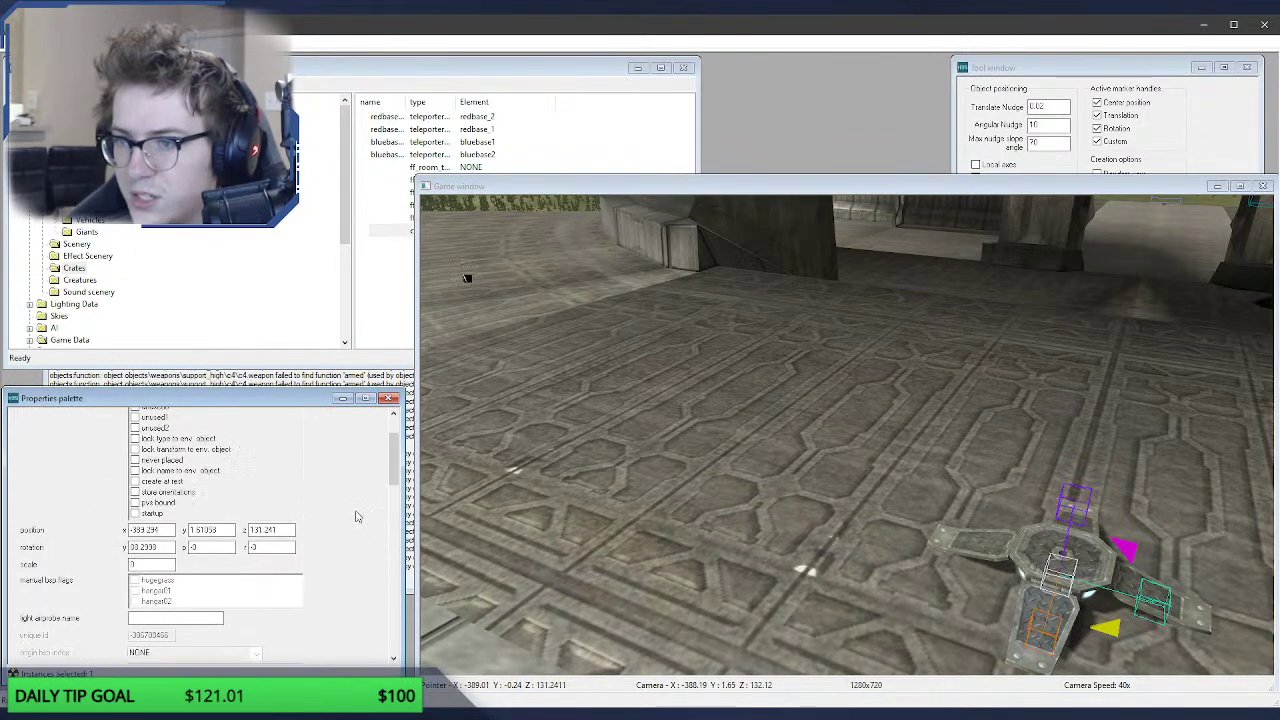
scroll(360, 525, "down", 8)
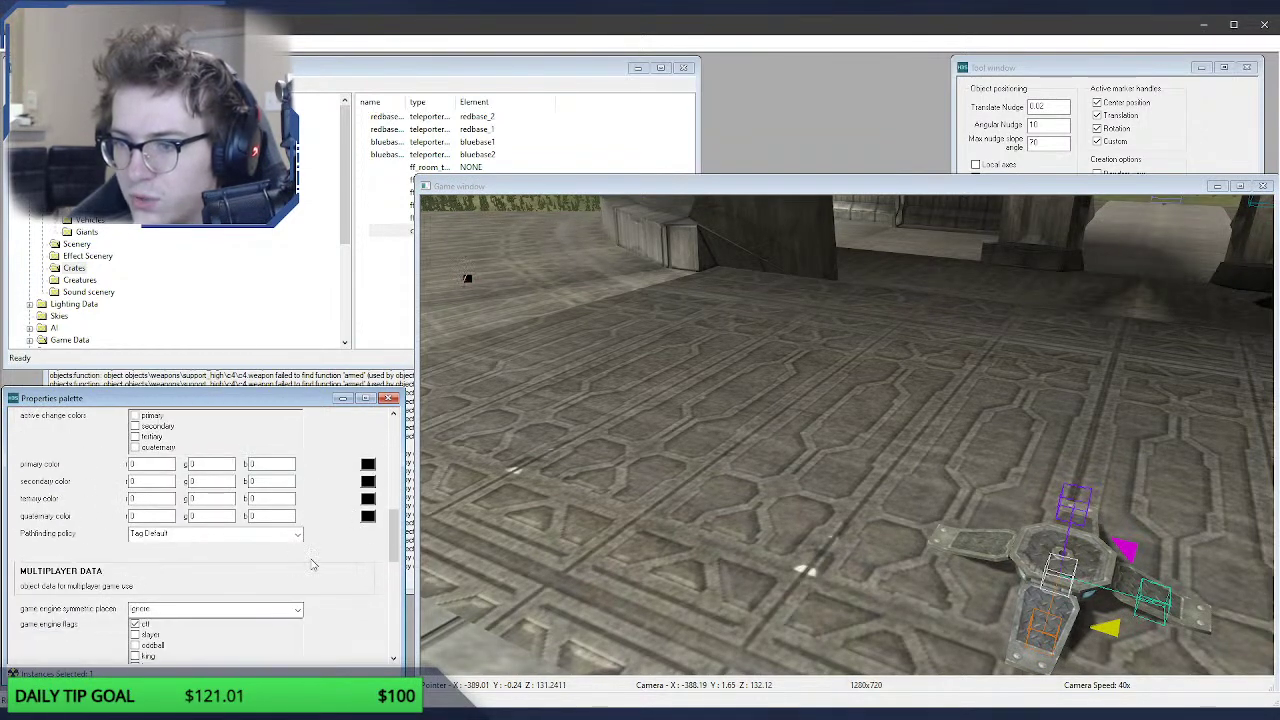
scroll(274, 510, "up", 1)
left_click(226, 443)
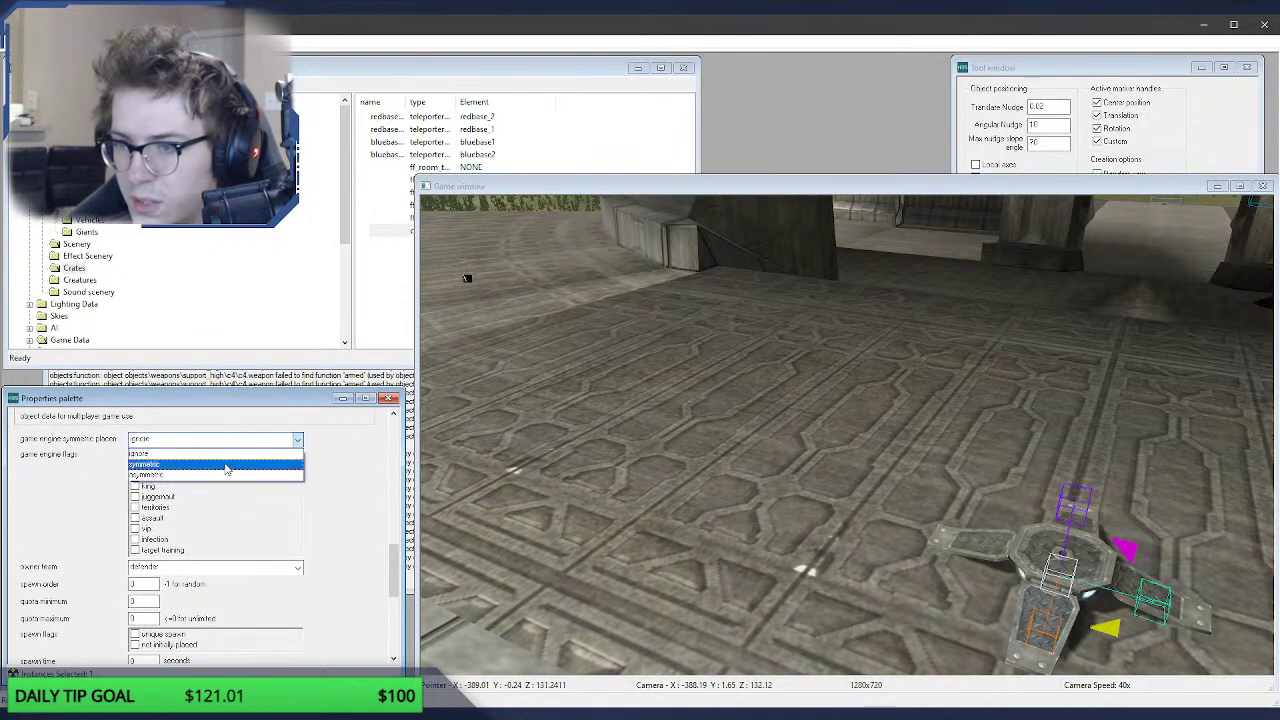
left_click(226, 465)
scroll(348, 481, "down", 1)
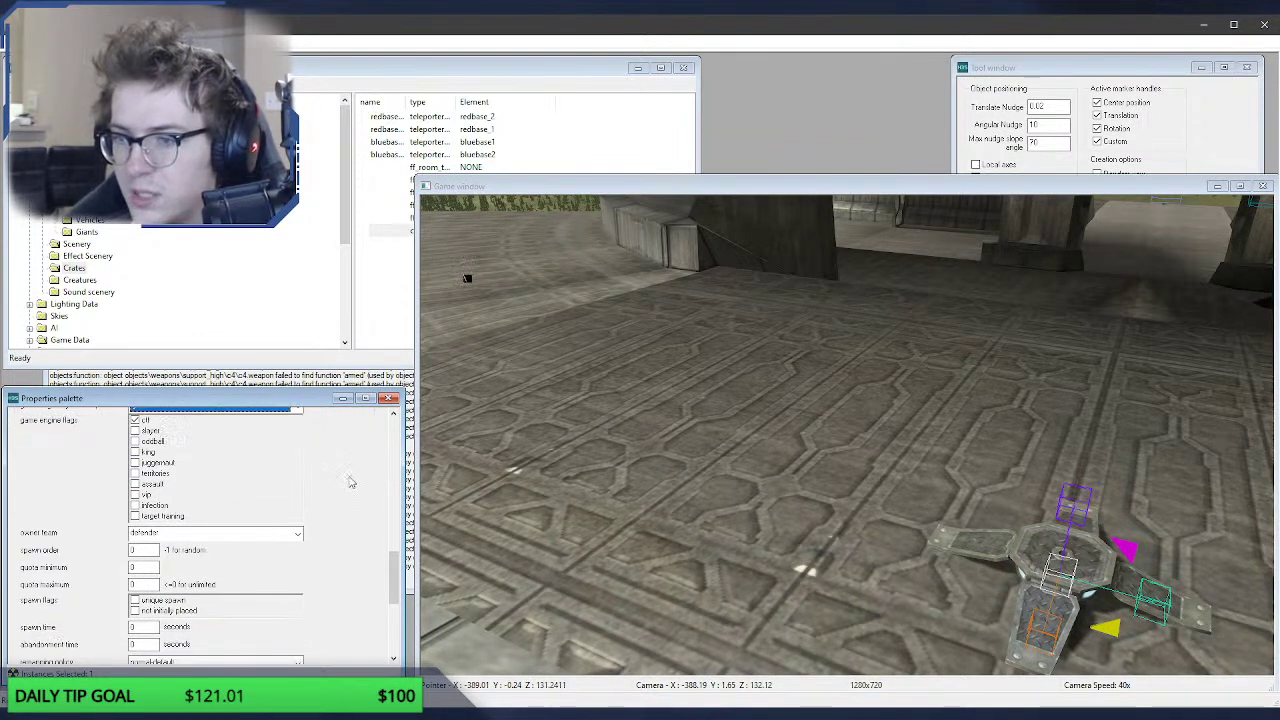
left_click(245, 535)
left_click(245, 535)
Step: Shift the flag spawn point along both horizontal axes to align it on the stone floor
key("d")
mouse_move(867, 556)
middle_mouse_down()
mouse_move(762, 500)
mouse_move(868, 590)
mouse_move(868, 543)
middle_mouse_up()
key("w")
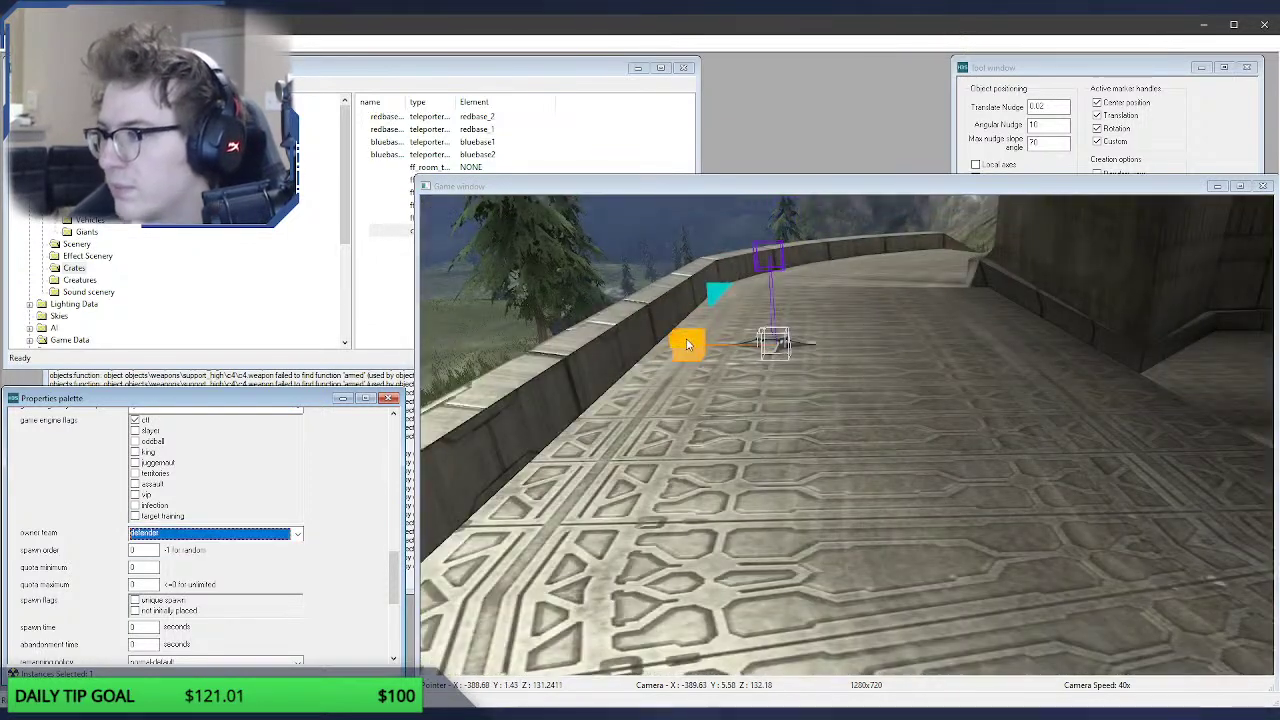
left_click_drag(687, 344, 774, 351)
key("a")
middle_click_drag(774, 351, 808, 388)
key("s")
key("w")
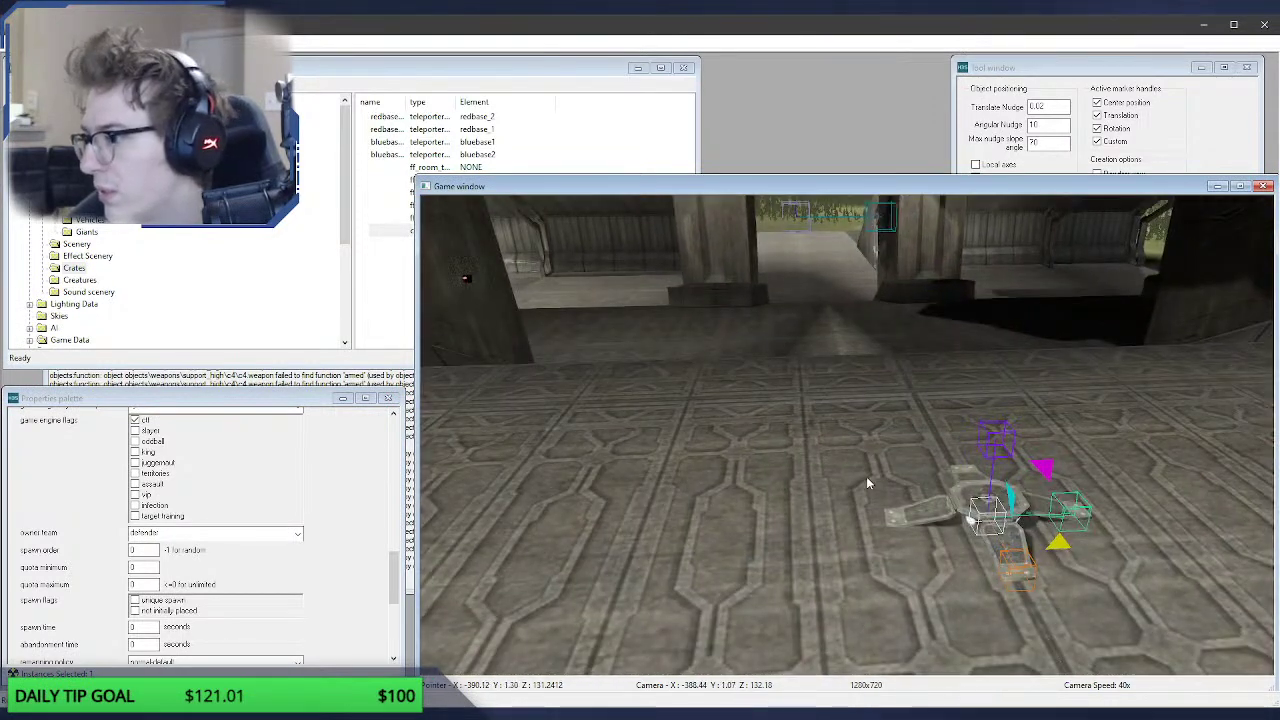
left_click_drag(1078, 504, 1074, 505)
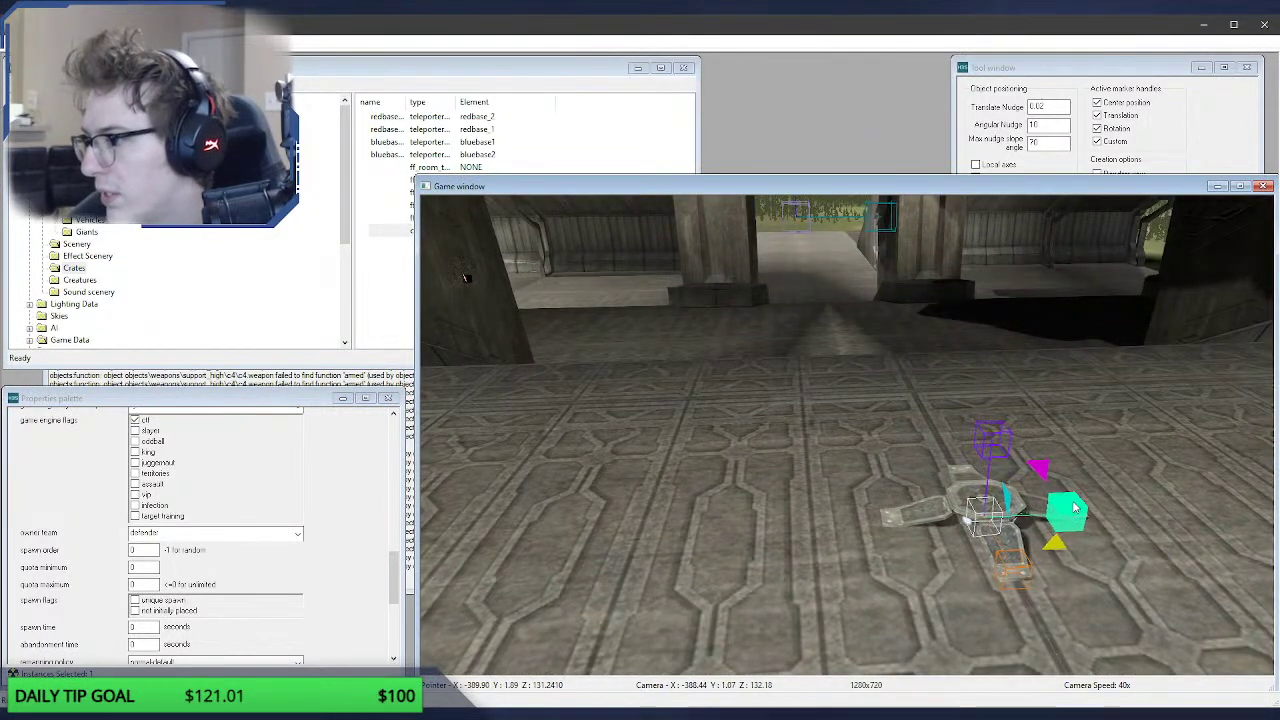
Step: Check the flag spawn point's alignment with the base entrance and place a second flag crate further inside, before the pillars
key("s")
middle_click_drag(1047, 493, 1052, 424)
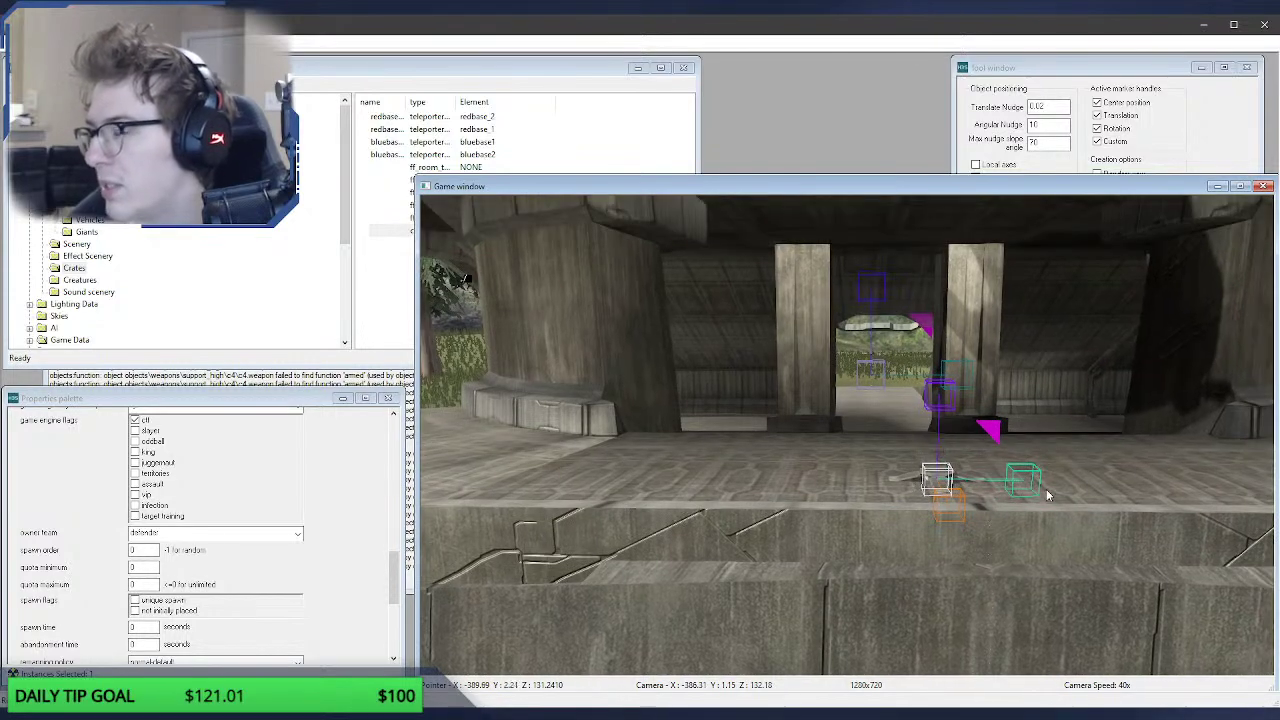
key("w")
middle_click_drag(1047, 495, 1070, 562)
middle_click_drag(466, 278, 466, 278)
key("s")
middle_click_drag(850, 486, 855, 472)
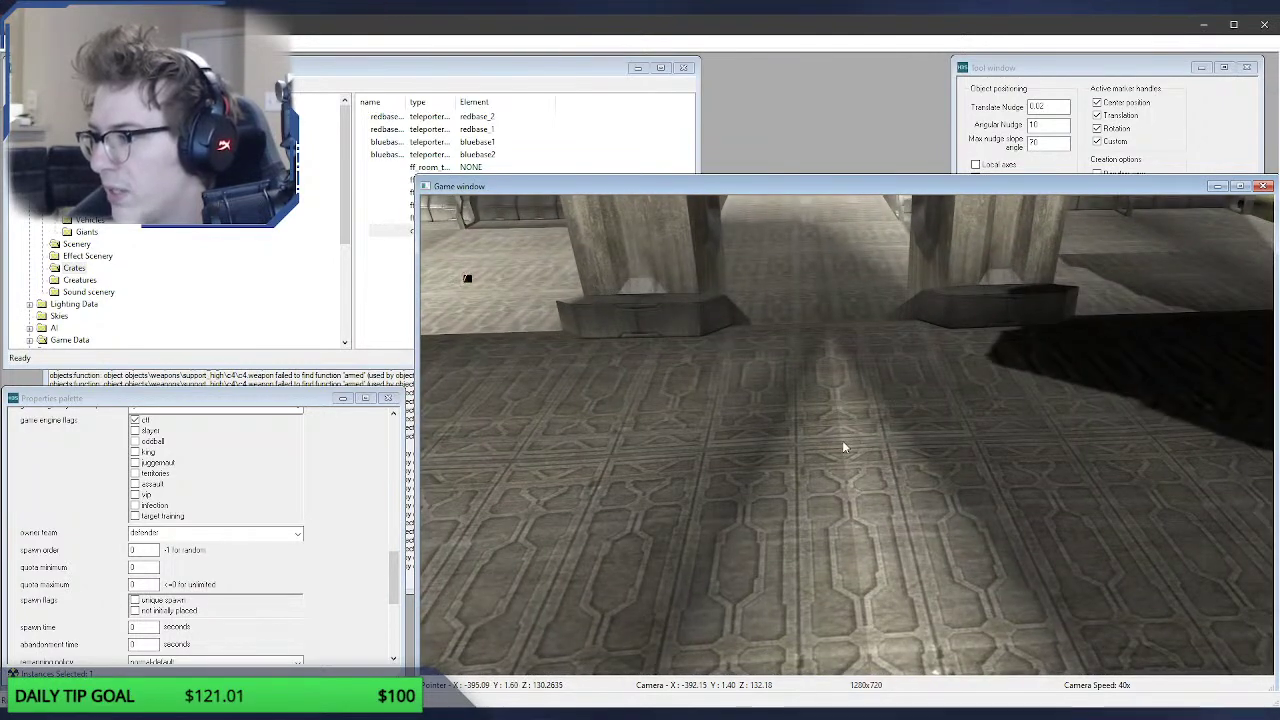
left_click(843, 446)
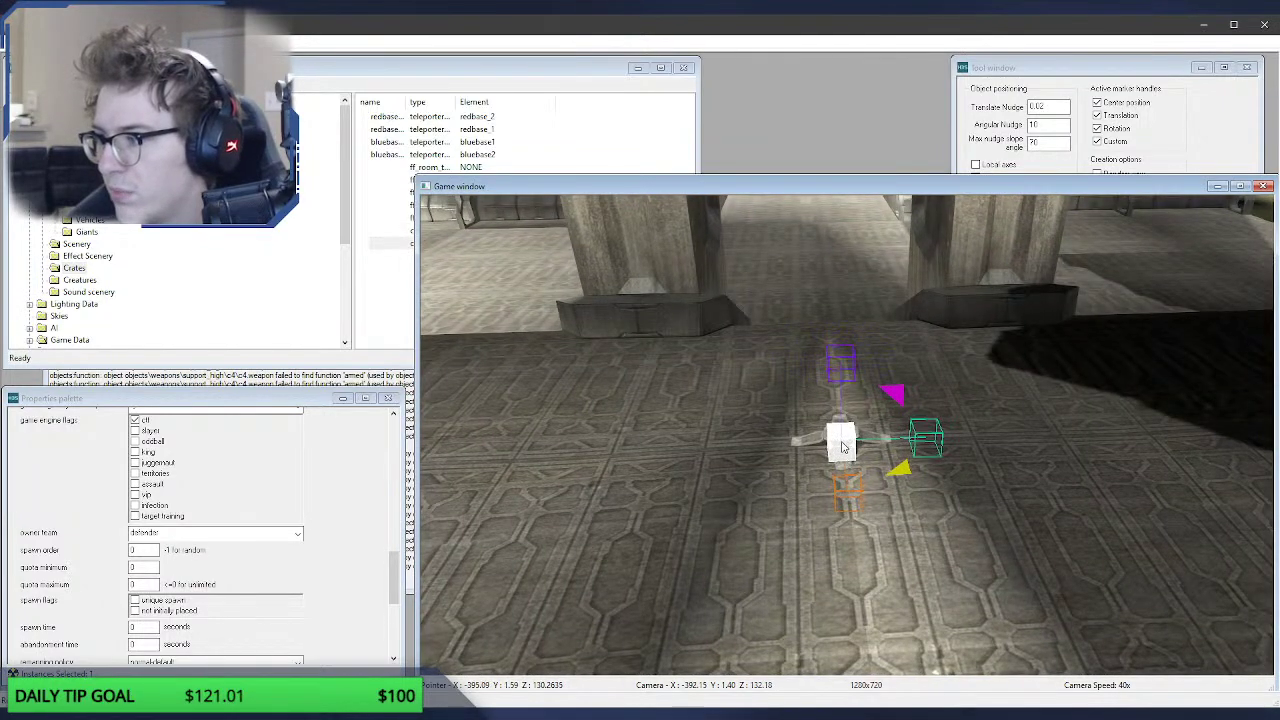
Step: Choose an owner team for the second flag crate and set its type to ctf_flag_return_area
left_click(298, 534)
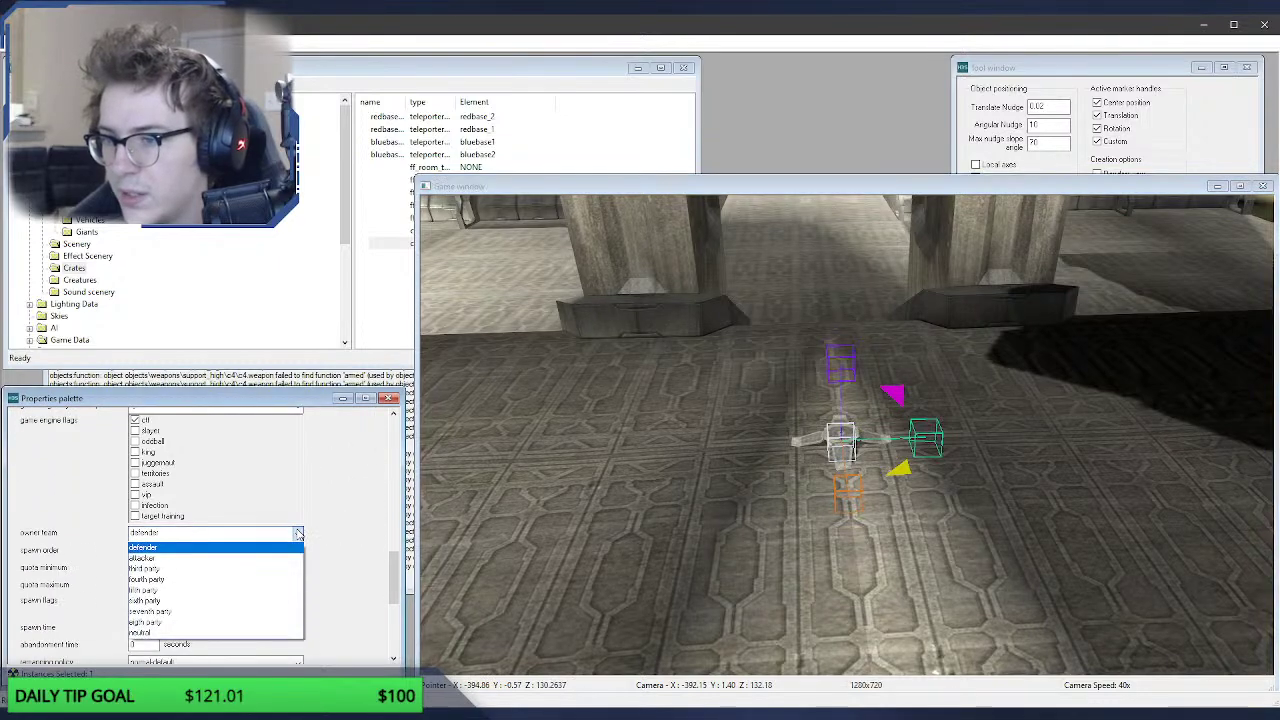
left_click(230, 570)
scroll(338, 527, "down", 5)
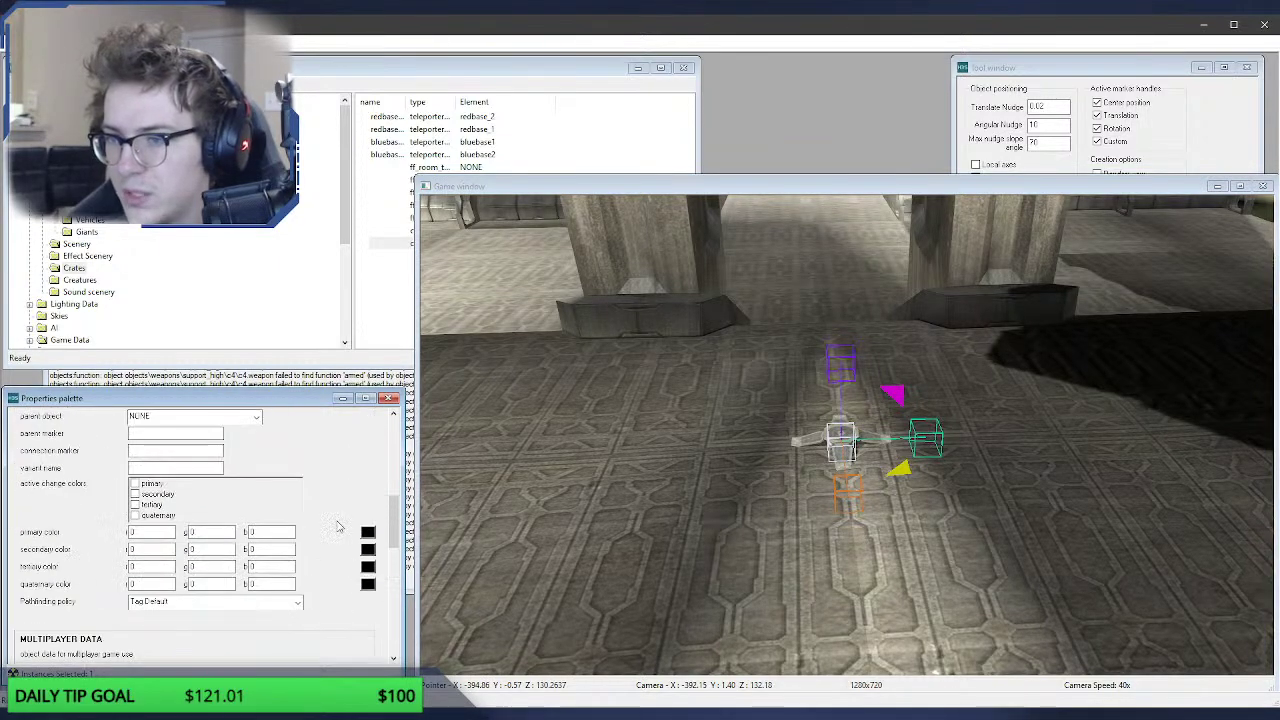
scroll(338, 527, "up", 6)
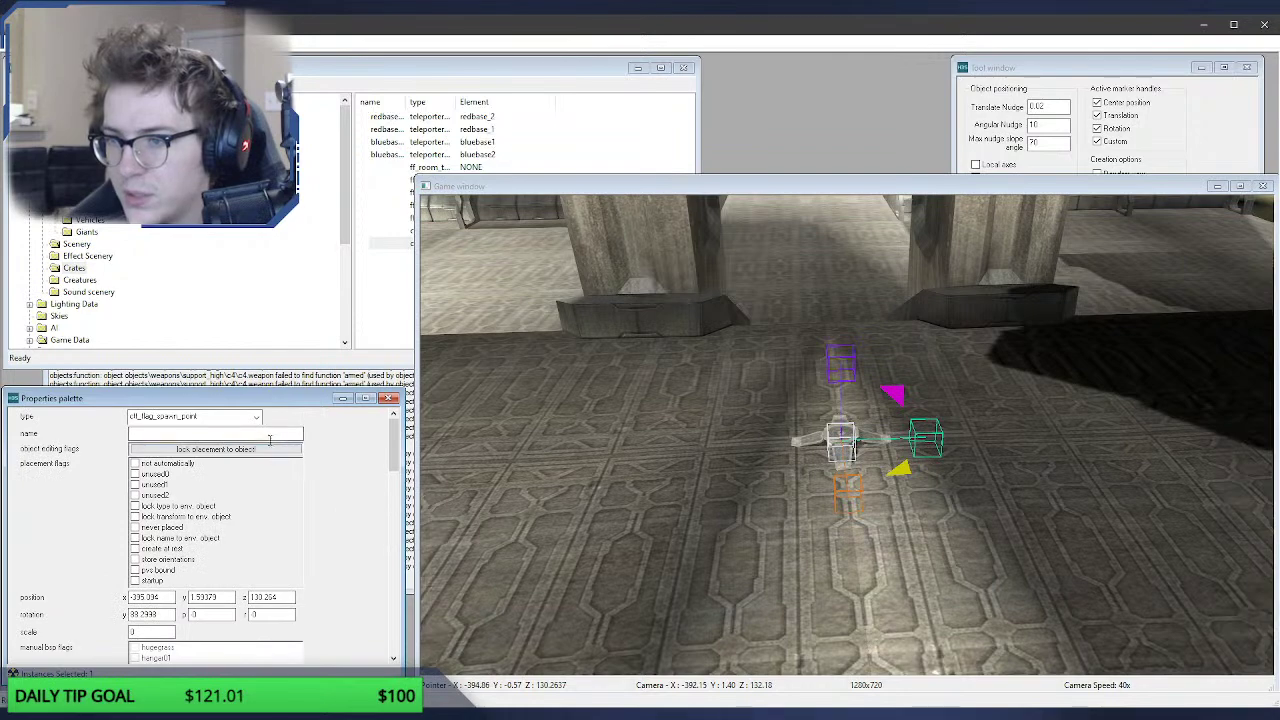
left_click(257, 416)
left_click(190, 540)
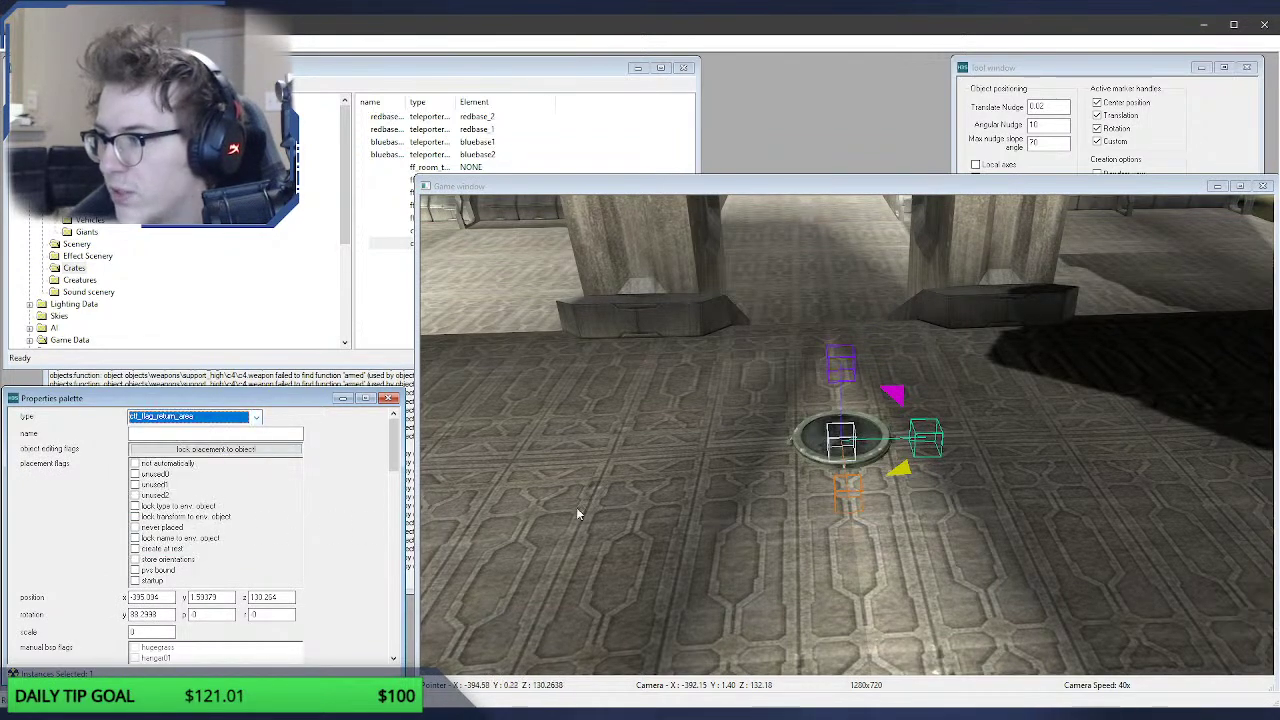
Step: Place another crate on the stone base's patterned floor facing the pillars and shift it slightly sideways towards the centre line
left_click(643, 492)
key("s")
mouse_move(647, 498)
middle_mouse_down()
mouse_move(647, 480)
mouse_move(647, 498)
middle_mouse_up()
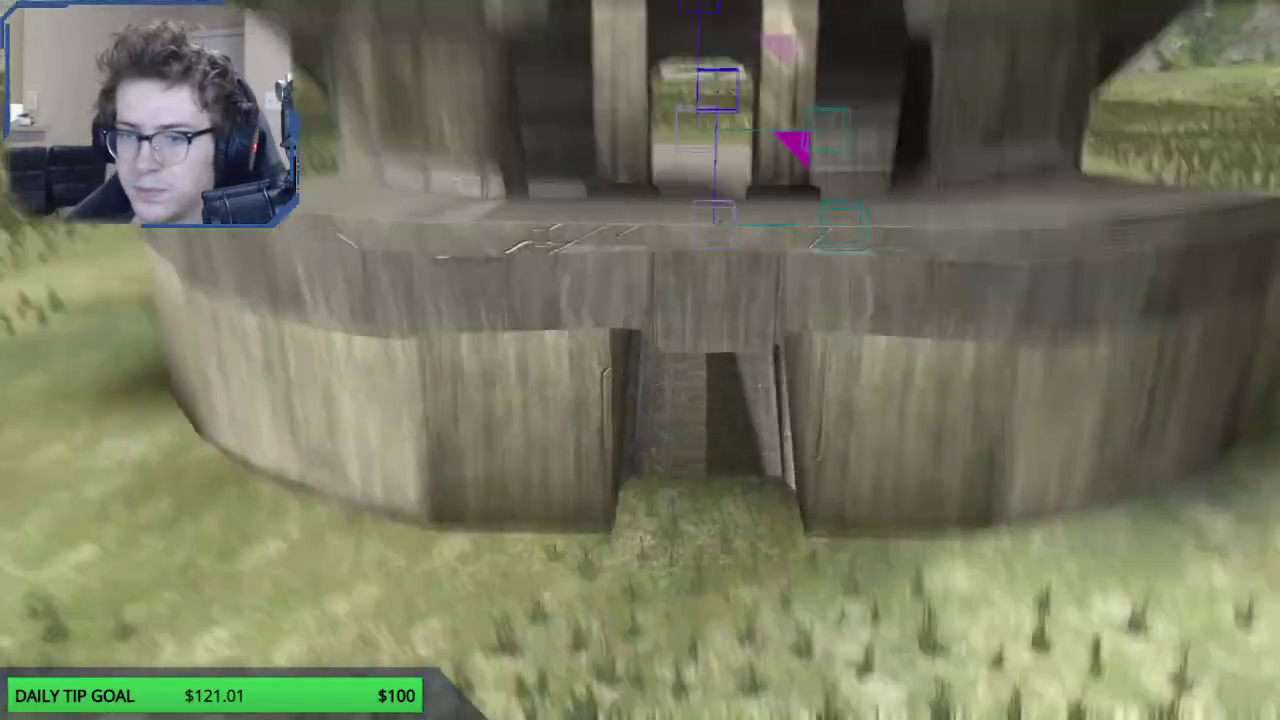
key("w")
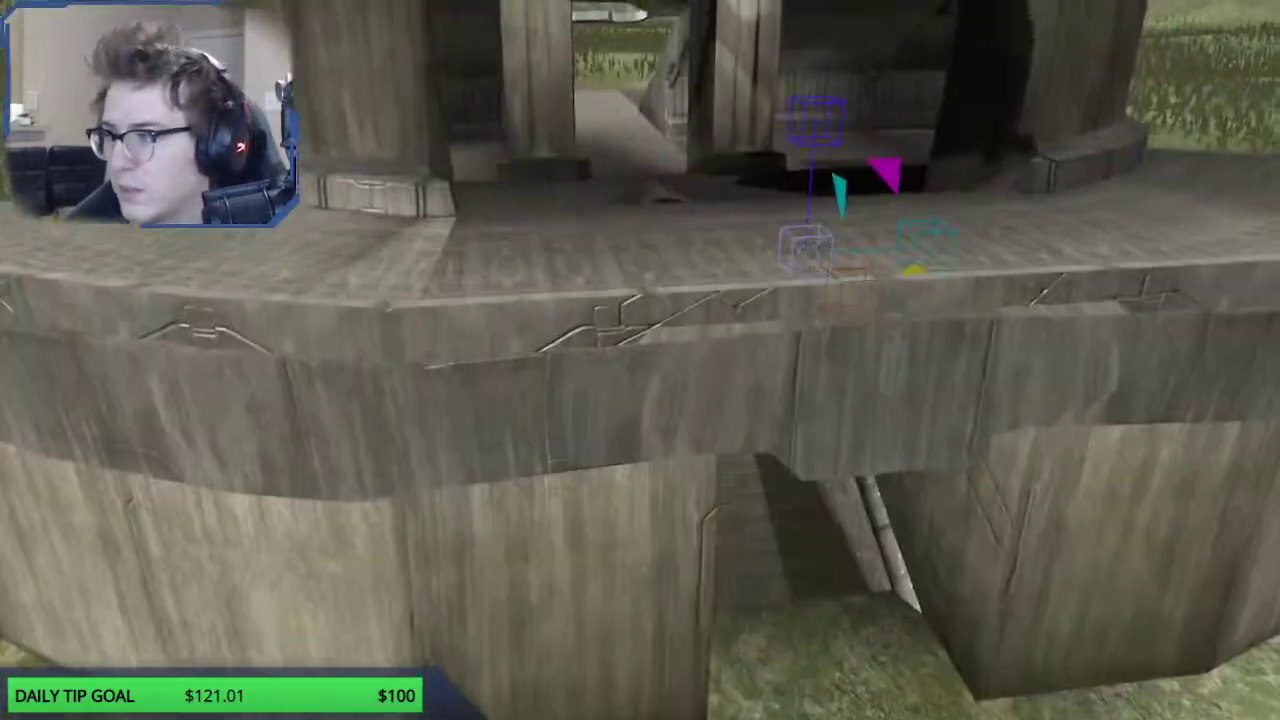
key("w")
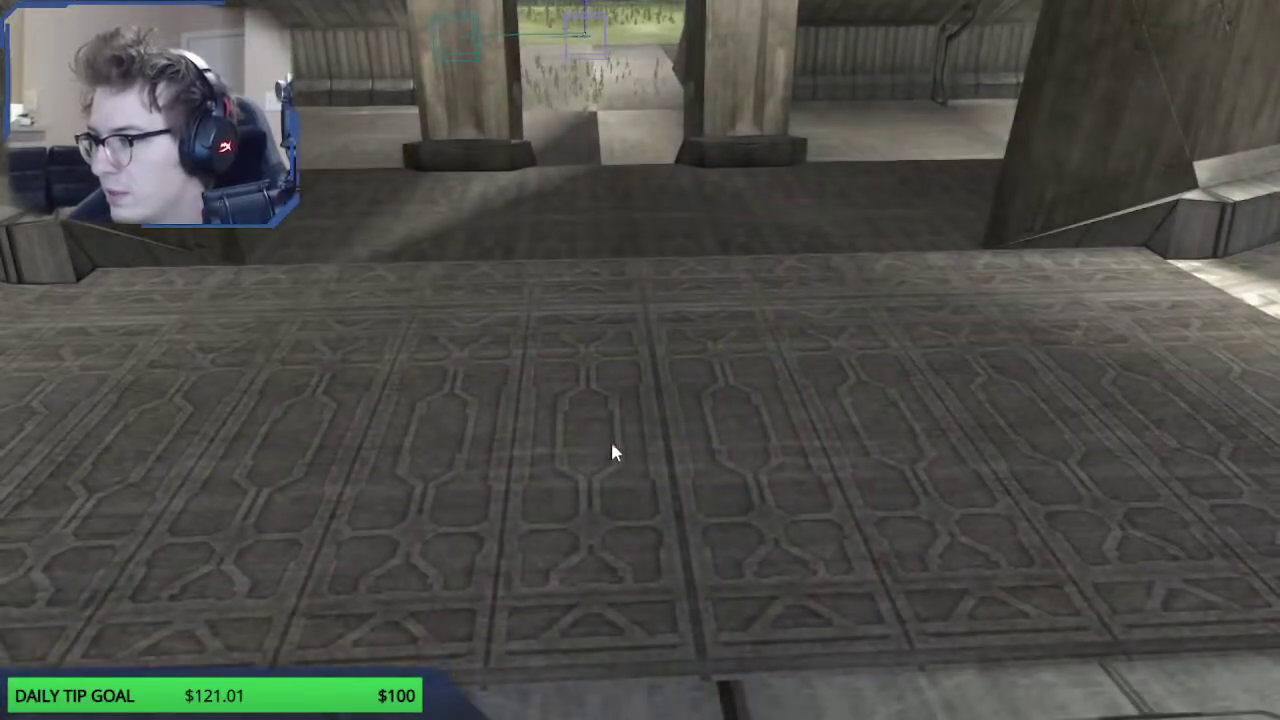
right_click(649, 429)
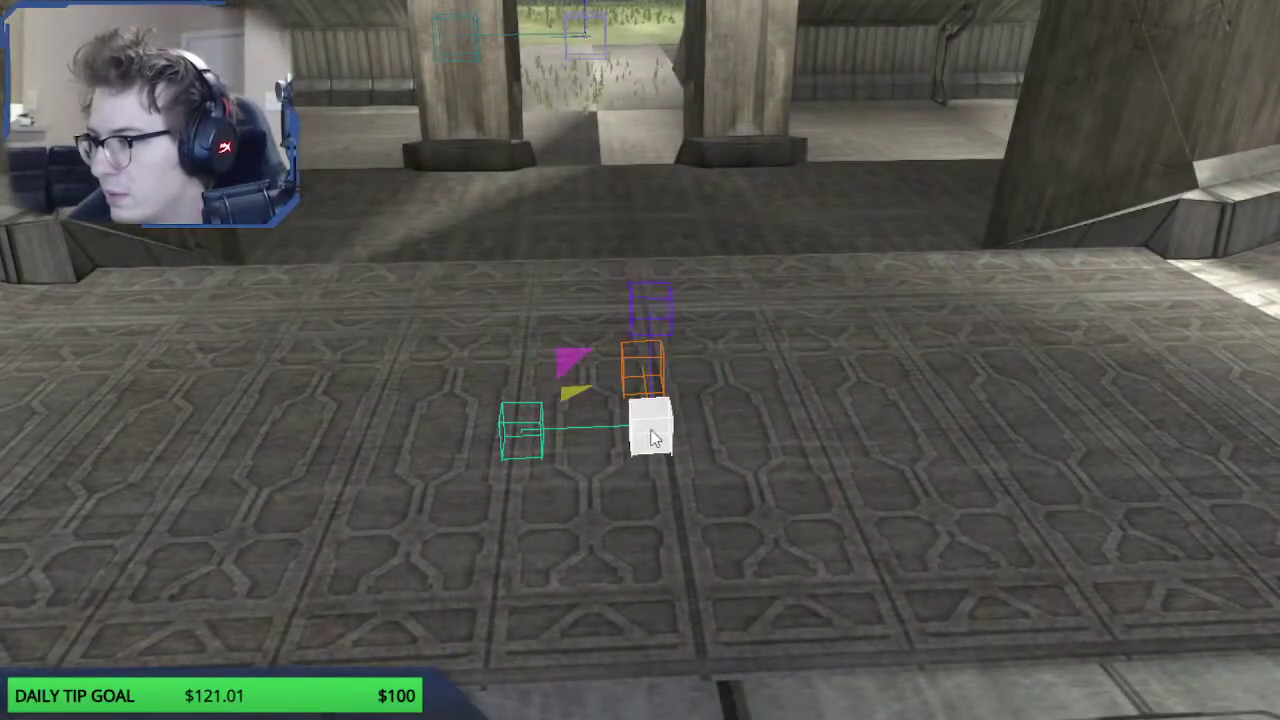
left_click_drag(651, 431, 666, 426)
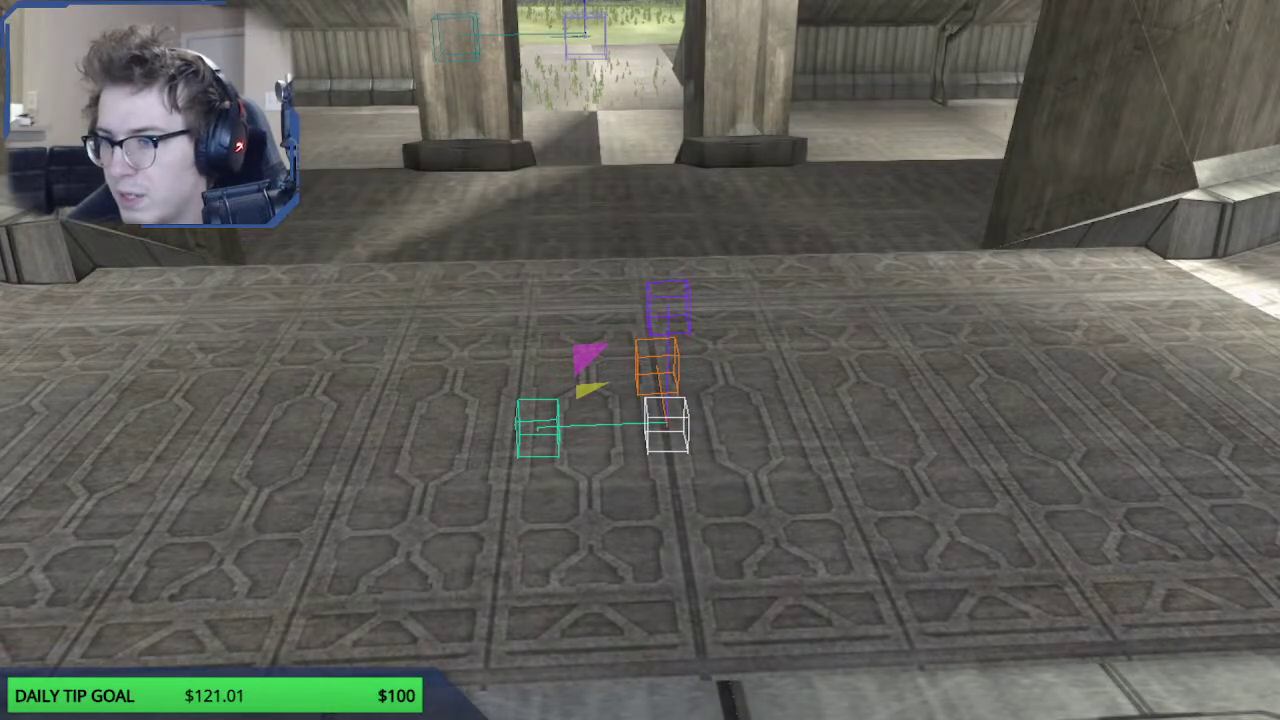
Step: Place another crate on the open grass between the metal structures and nudge it slightly sideways
key("w")
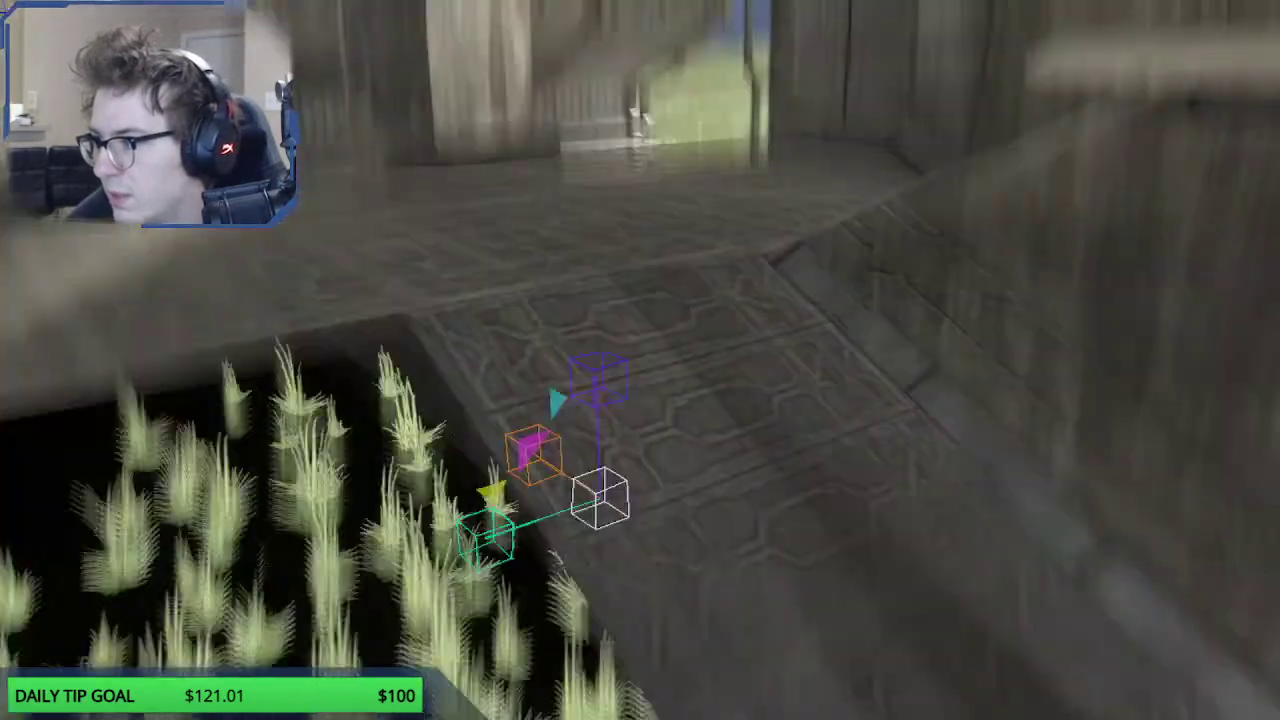
key("w")
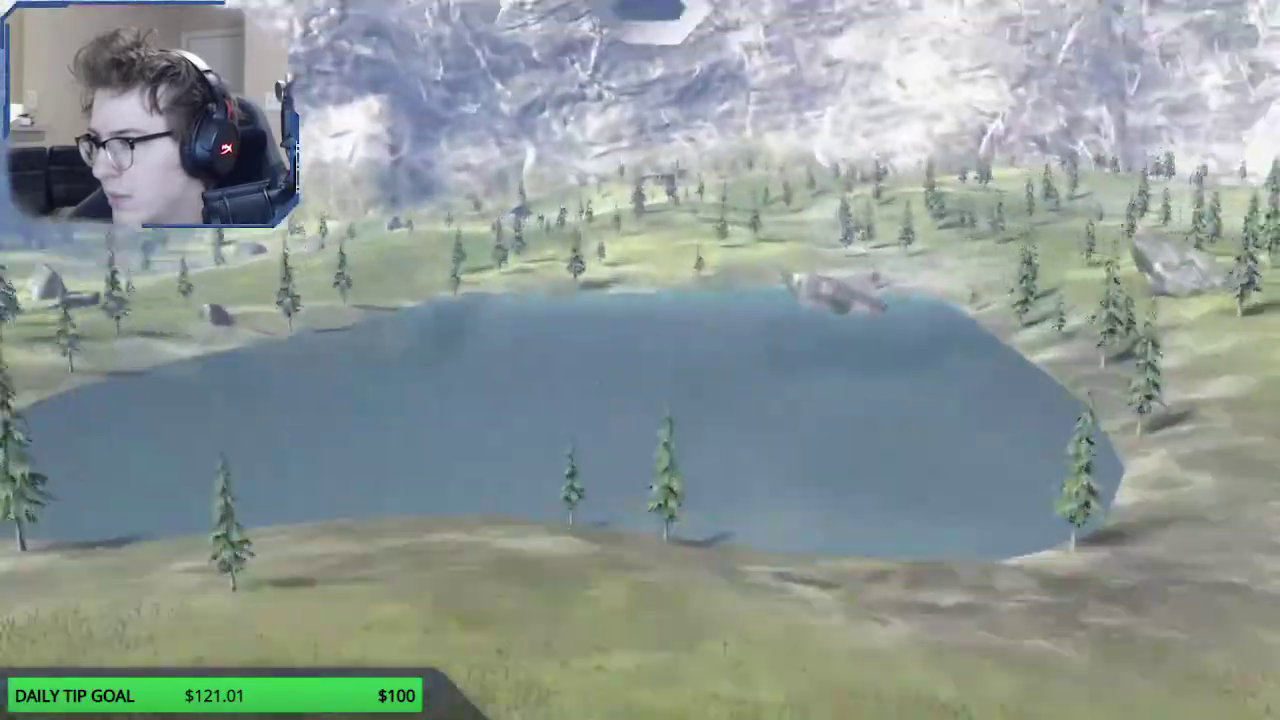
key("w")
key("w")
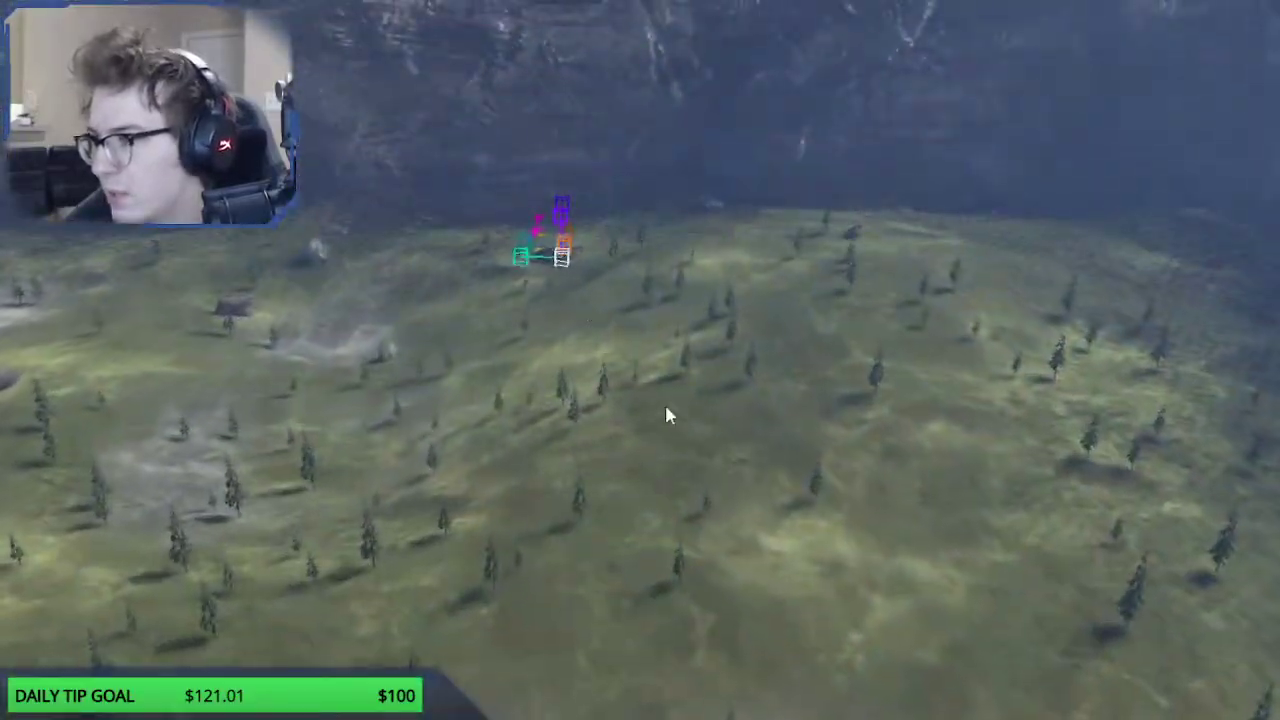
left_click_drag(634, 353, 503, 210)
key("w")
key("w")
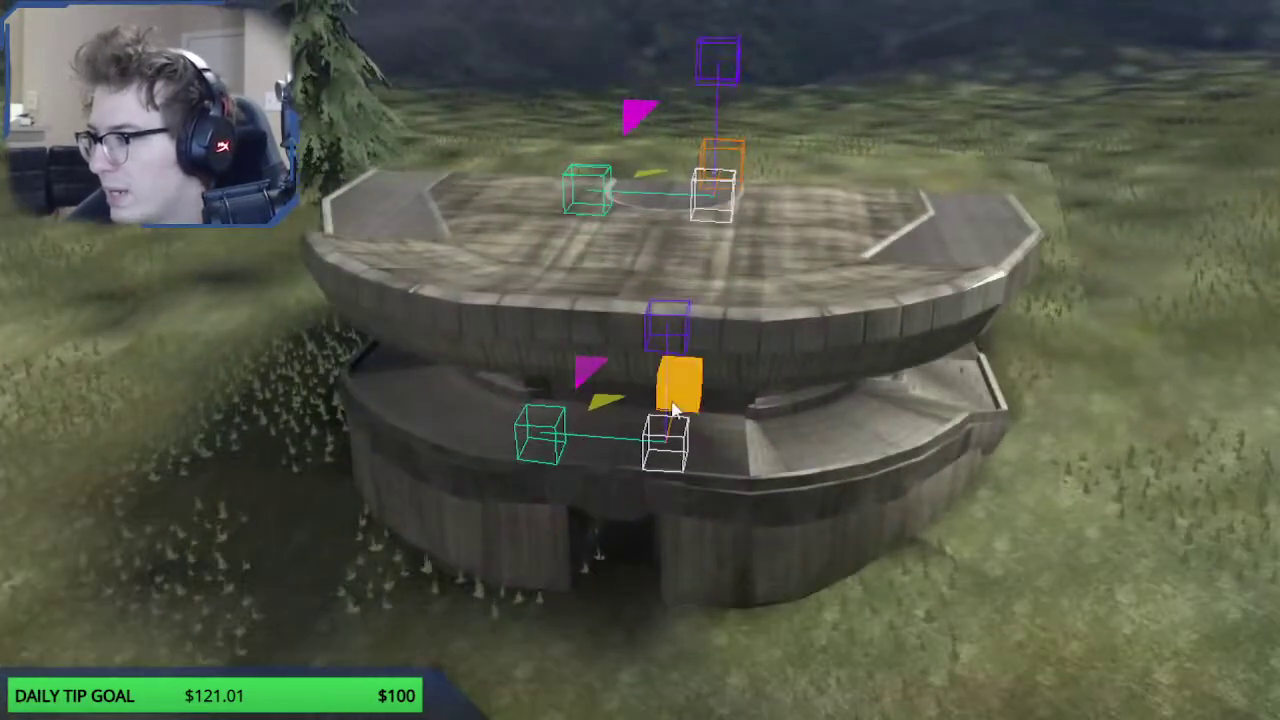
key("w")
middle_click_drag(659, 466, 780, 540)
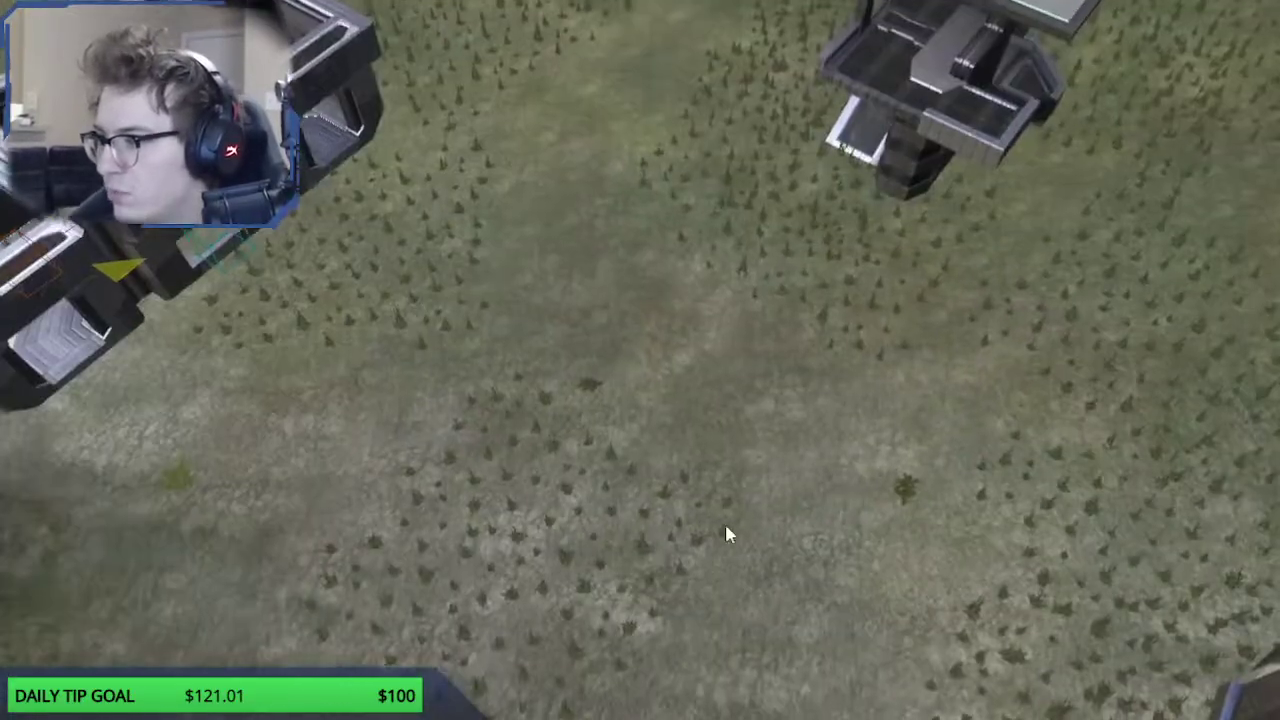
right_click(634, 500)
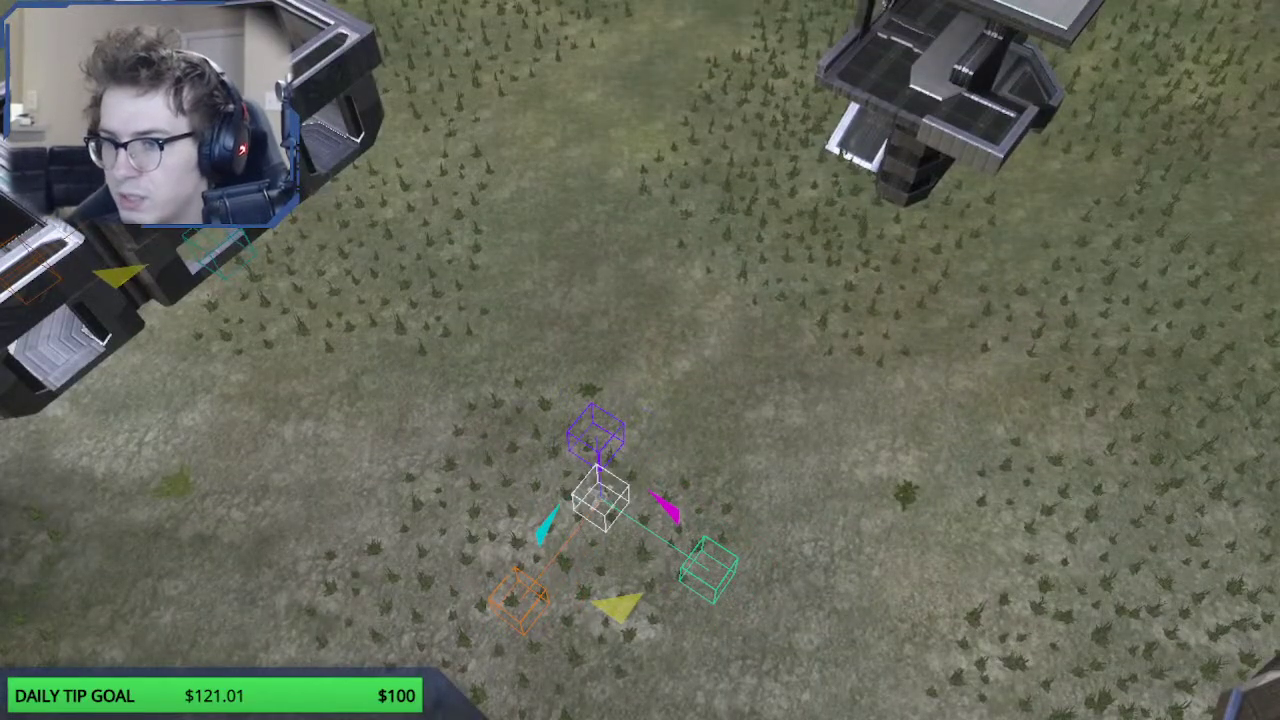
mouse_move(601, 499)
left_mouse_down()
mouse_move(564, 499)
mouse_move(583, 501)
left_mouse_up()
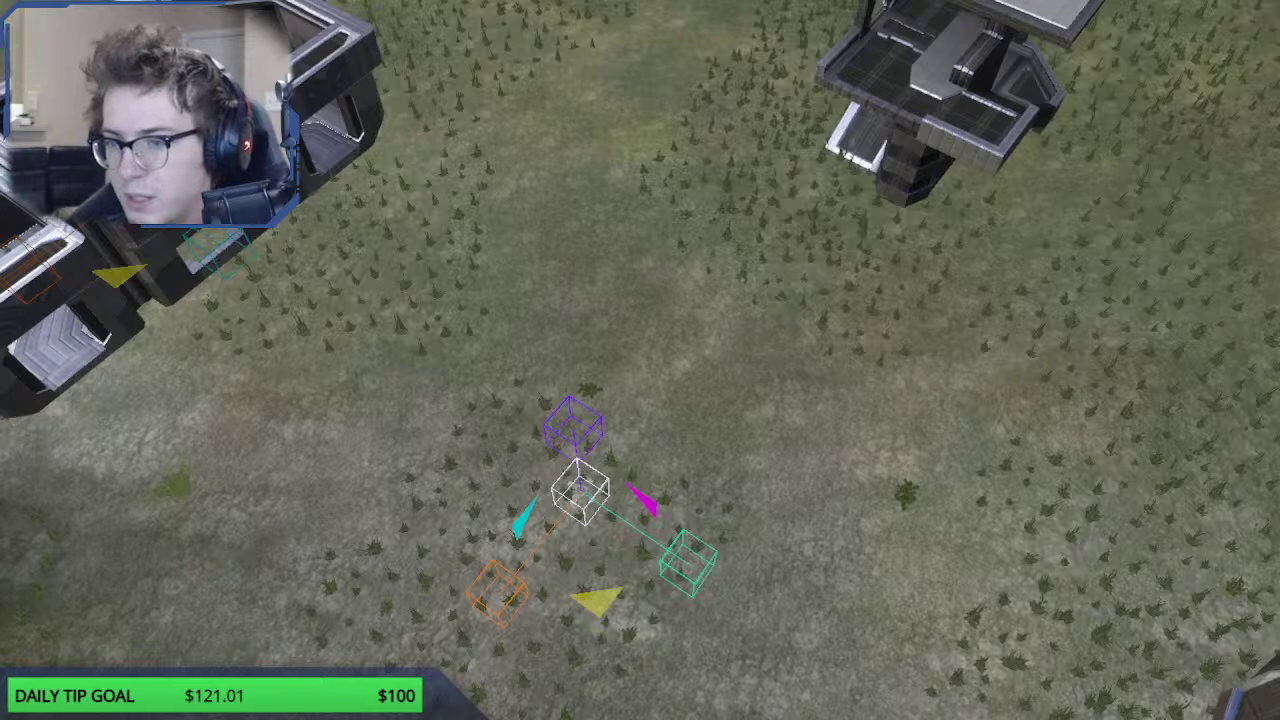
Step: Save the scenario, switch to the Halo 3 test build and load the custom level
key("ctrl+s")
middle_click_drag(389, 507, 350, 420)
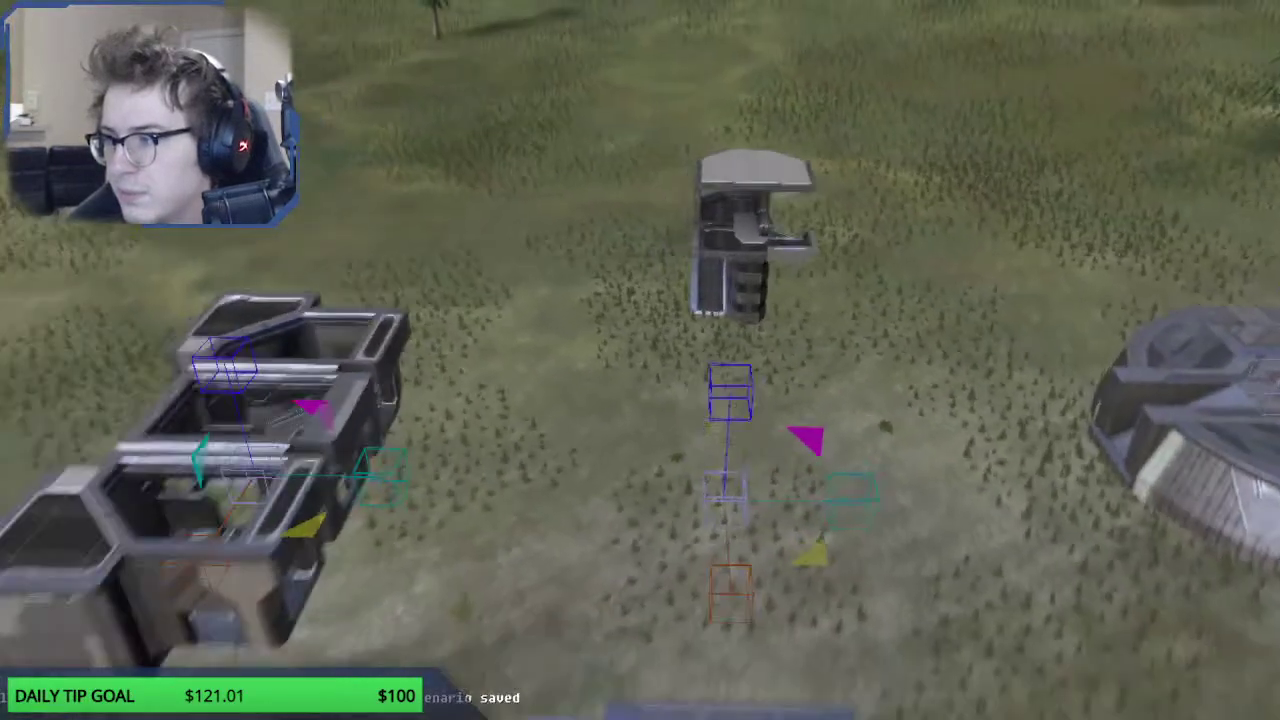
key("s")
key("a")
key("w")
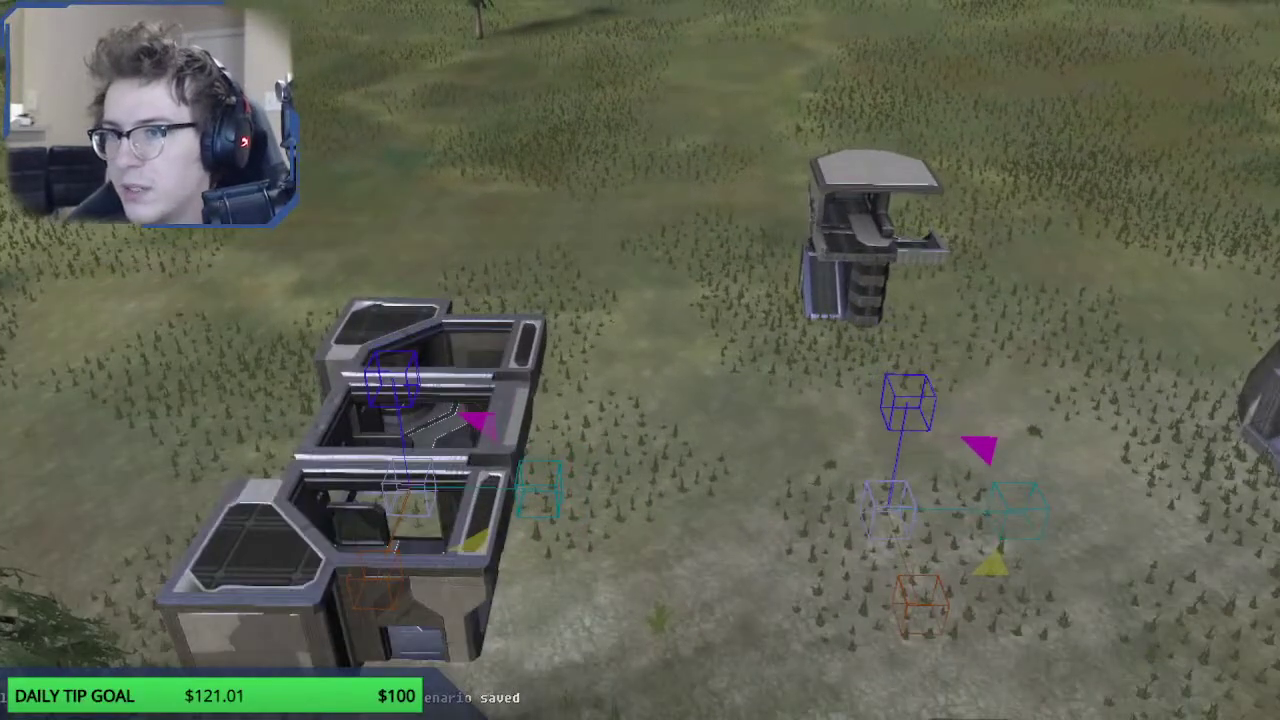
left_click(350, 383)
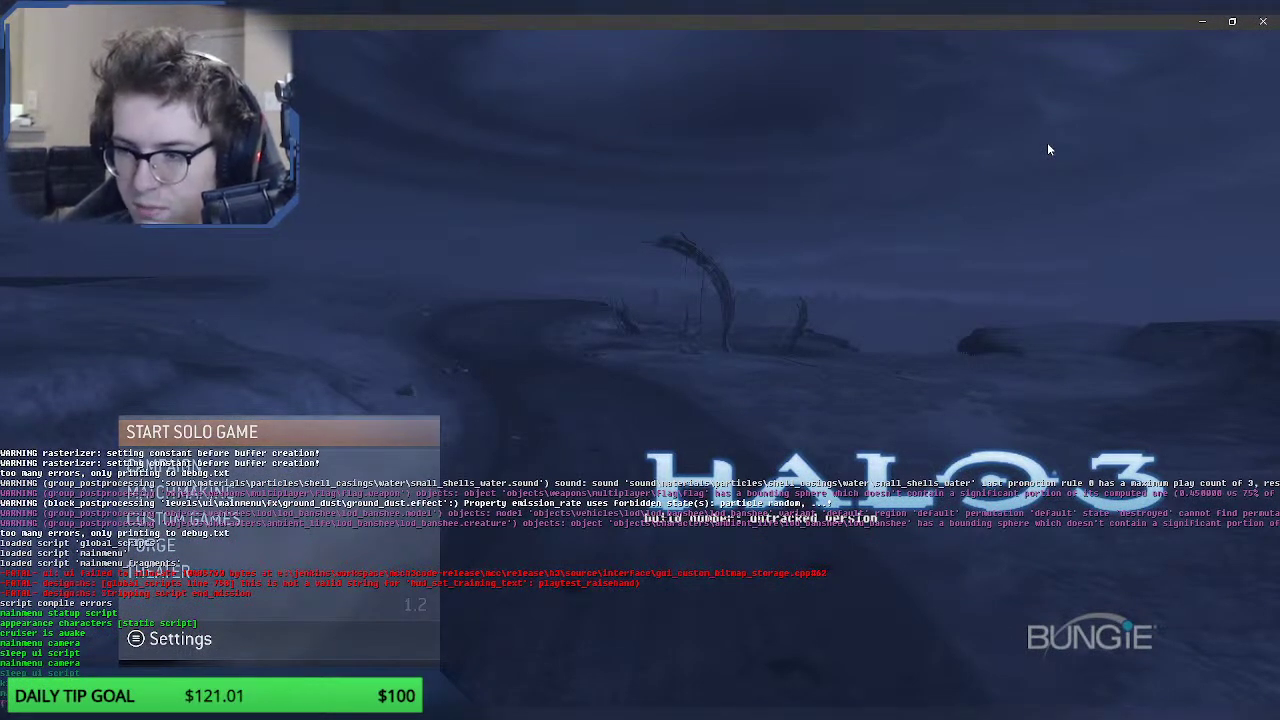
key("Return")
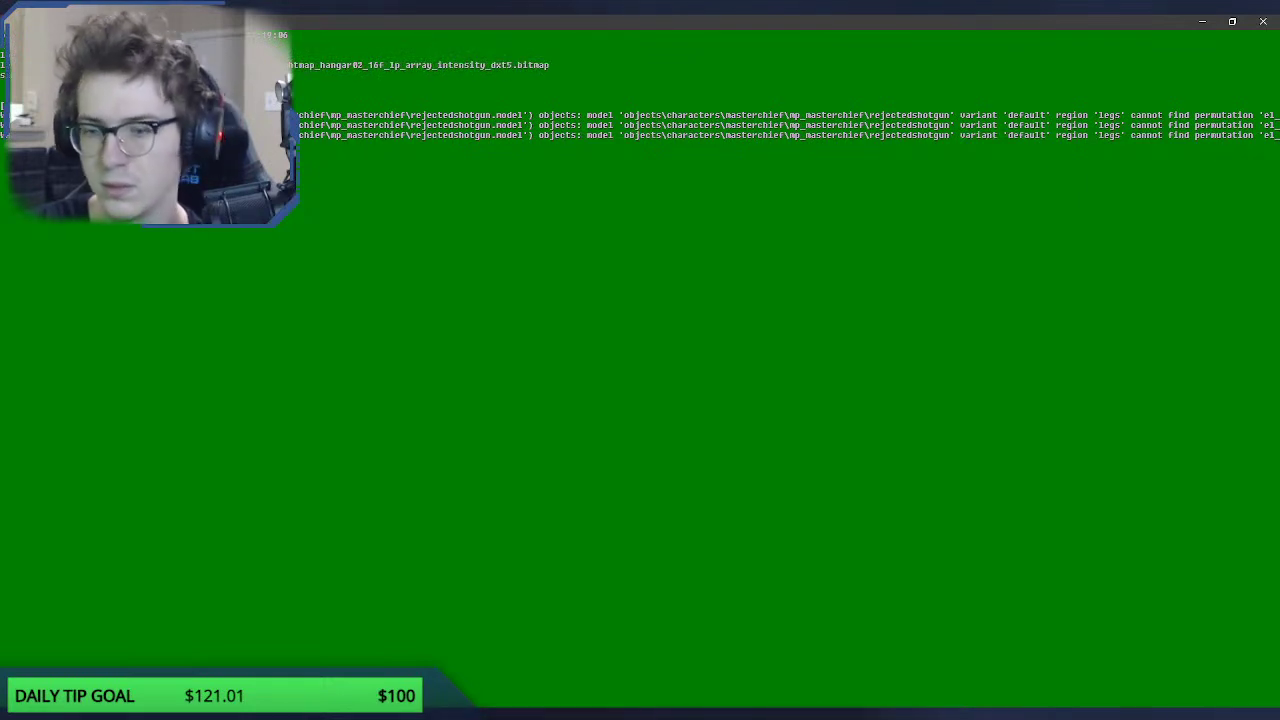
Step: Hide all error geometry and set events_suppress_console_display to 1 in the running game
key("Home")
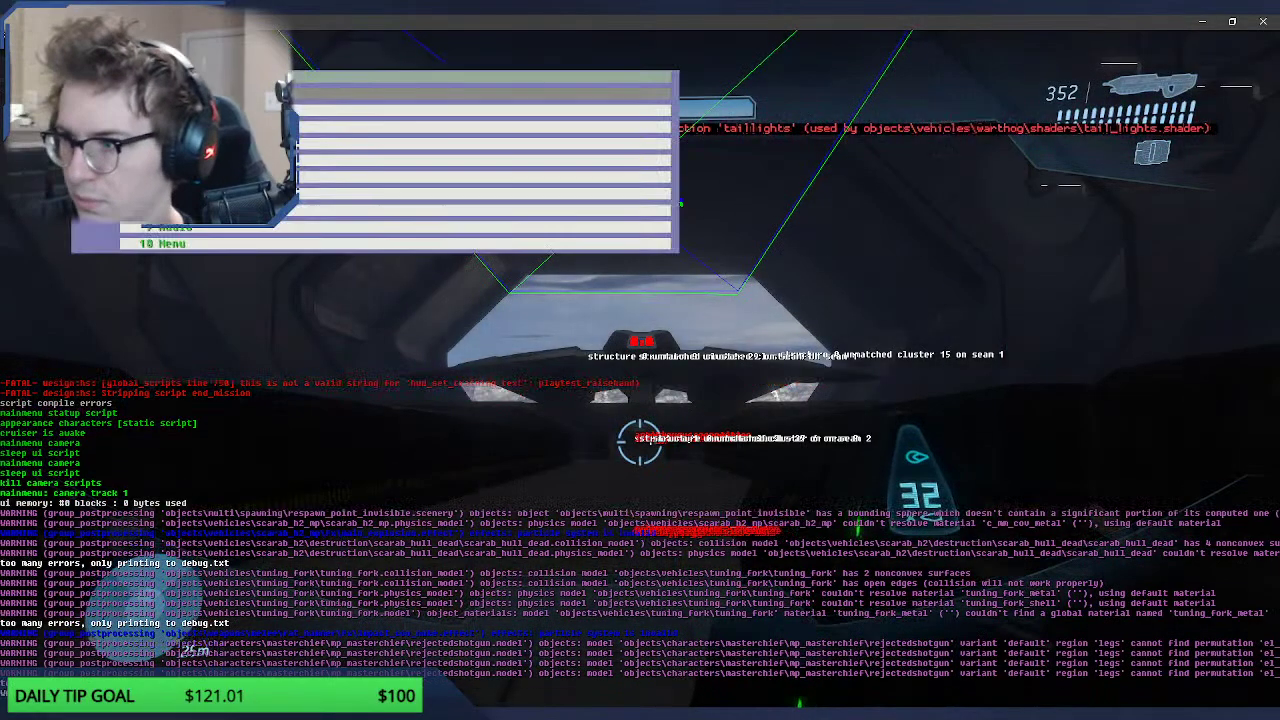
key("Down")
key("Return")
key("0")
key("h")
key("n")
key("4")
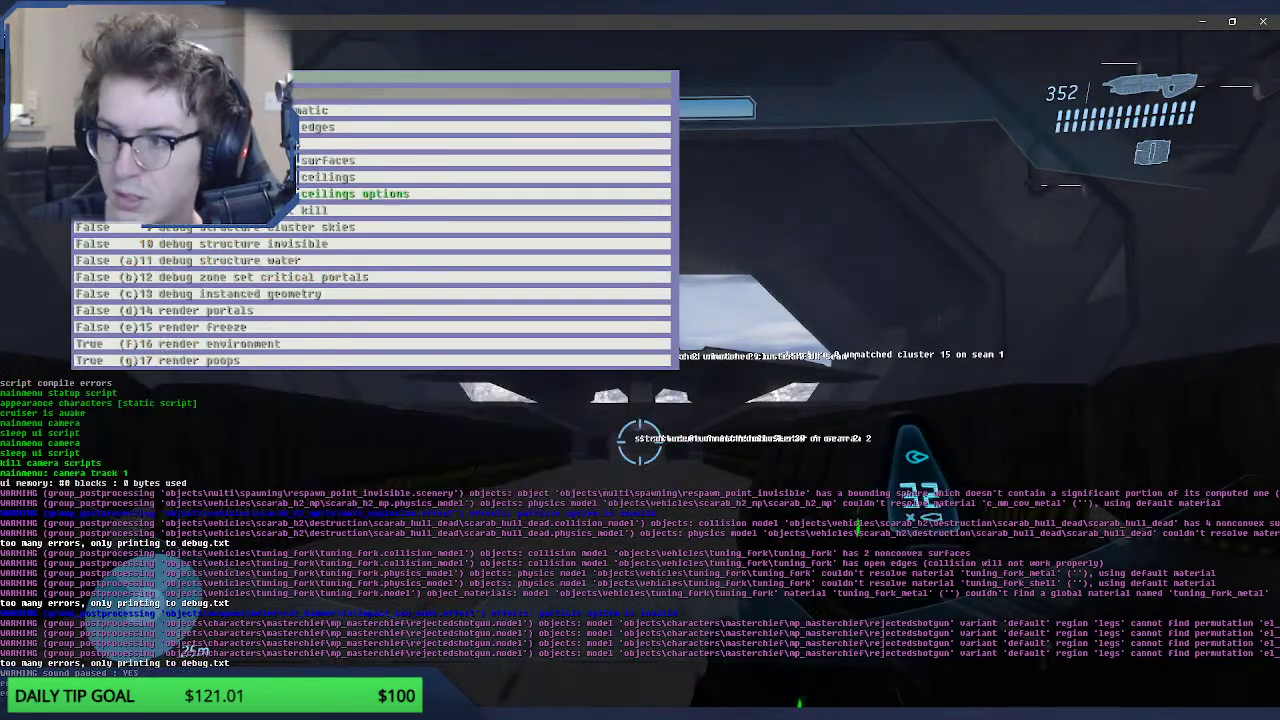
key("4")
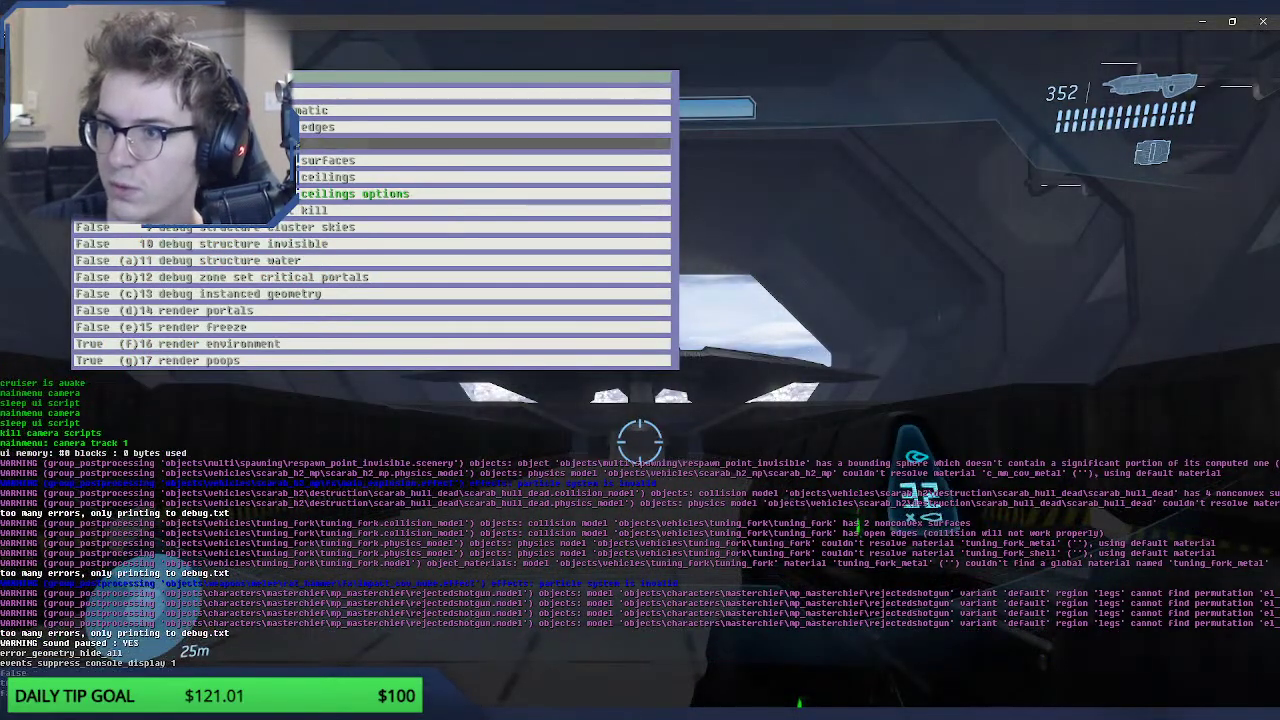
key("Escape")
key("Escape")
key("Escape")
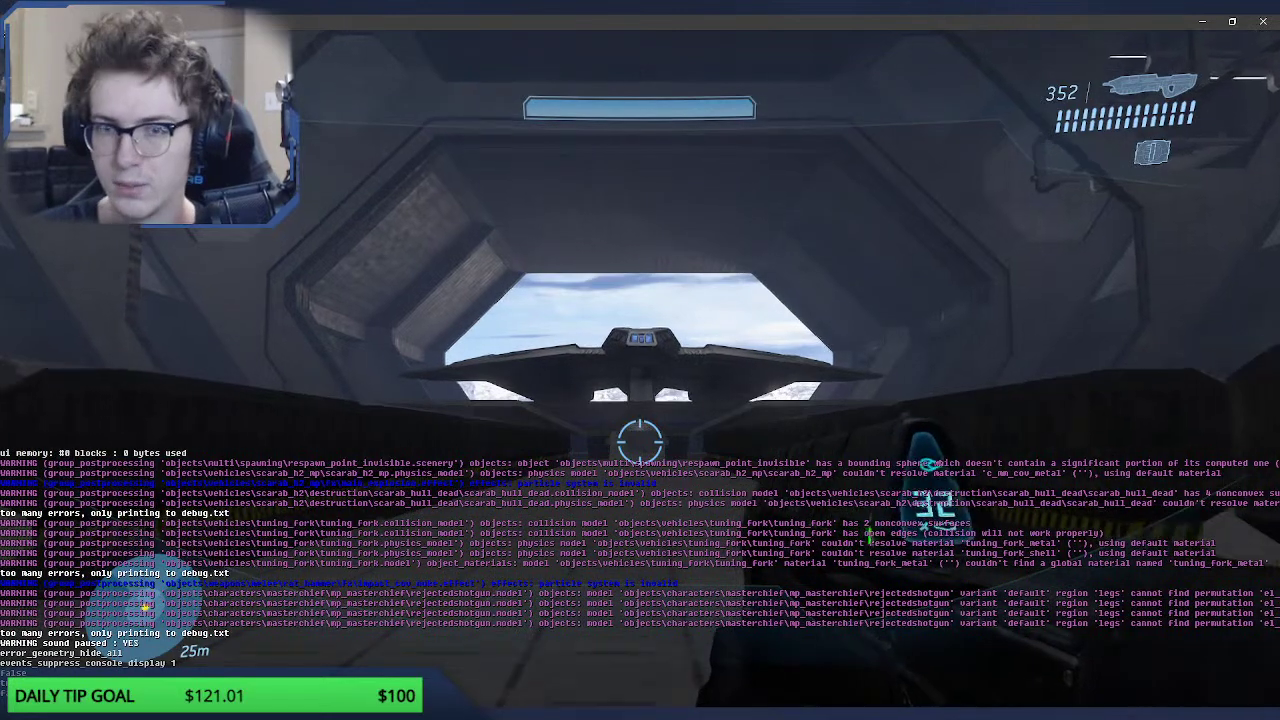
Step: Start a Capture the Flag match, fly an aircraft out of the hangar and get out beside the stone base's ramp
key("w")
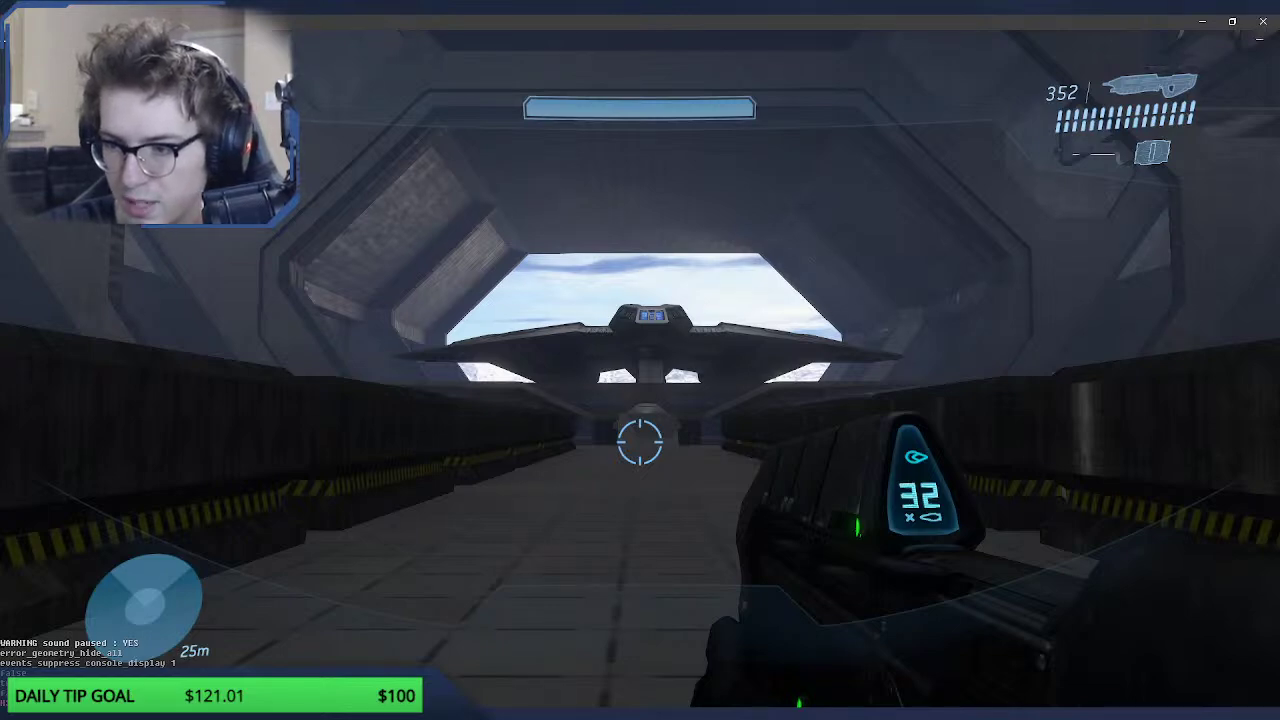
key("Return")
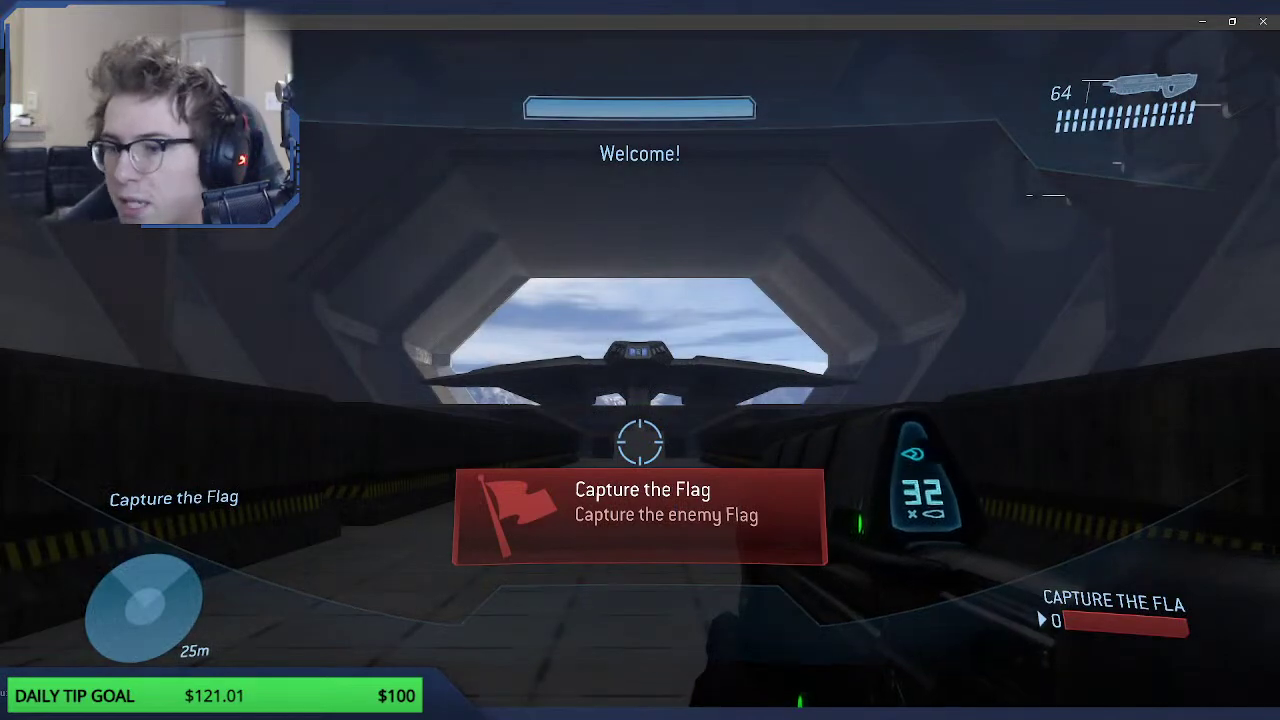
key("w")
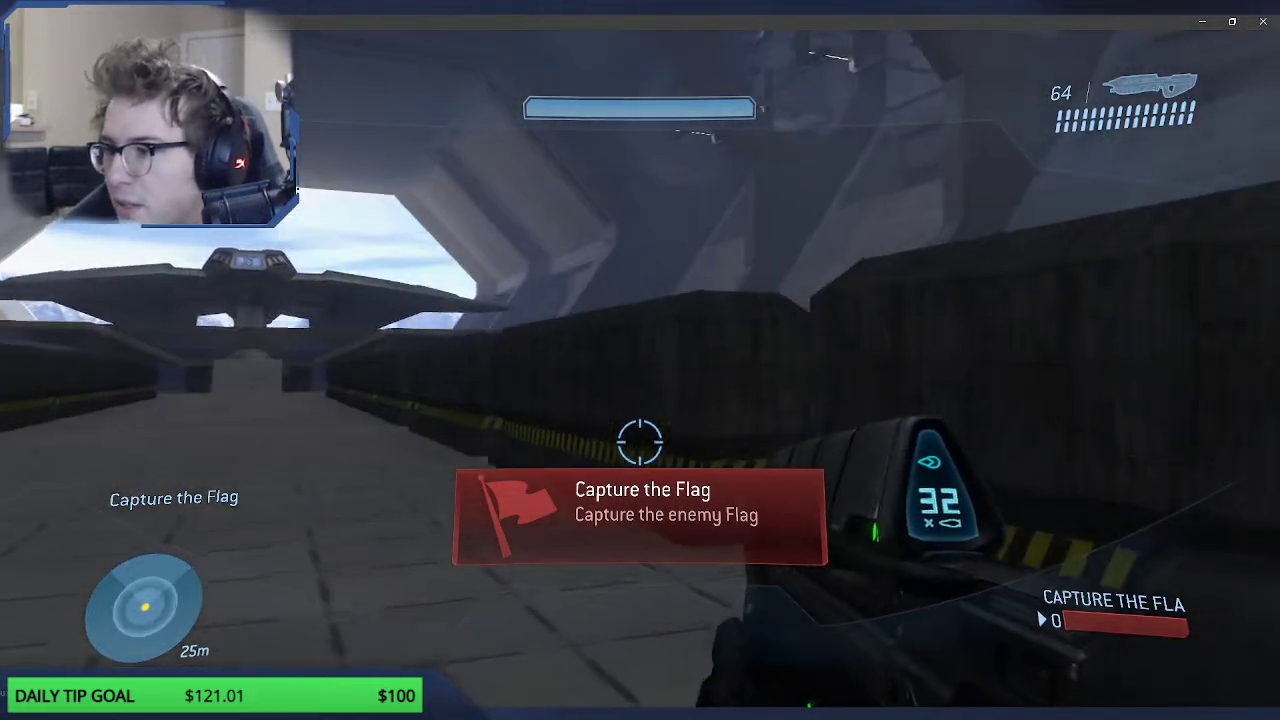
key("space")
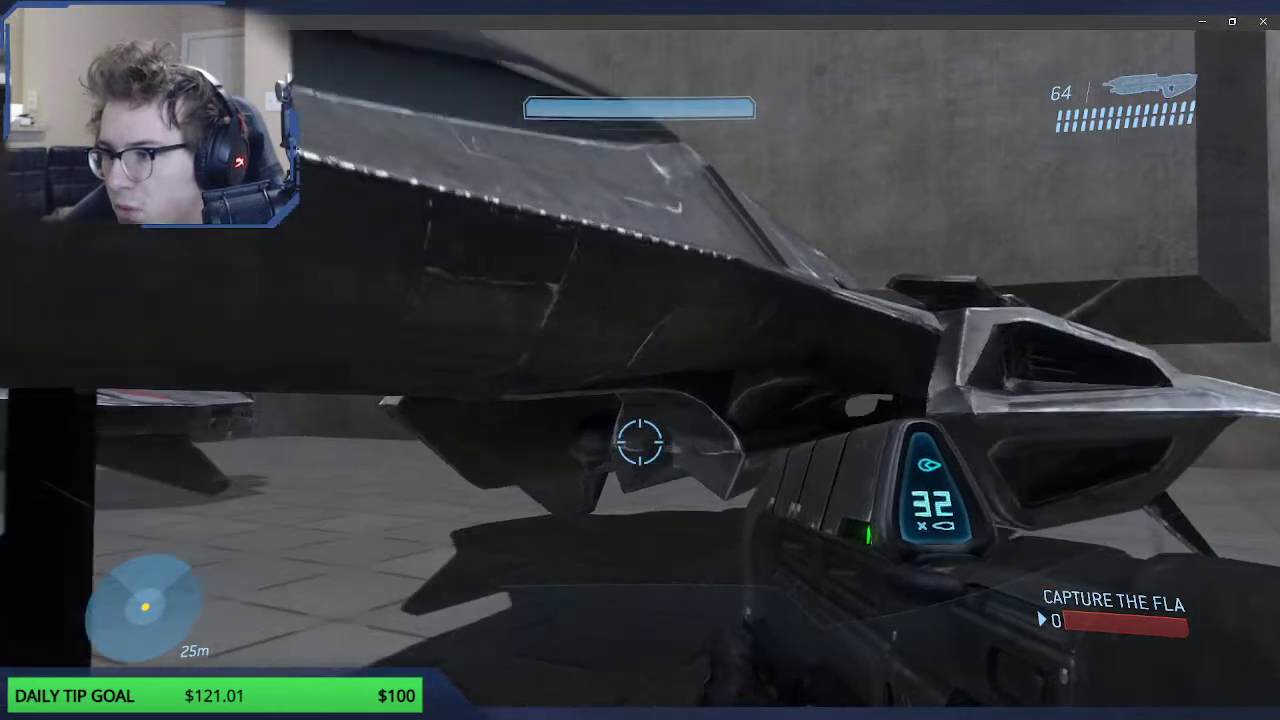
key("e")
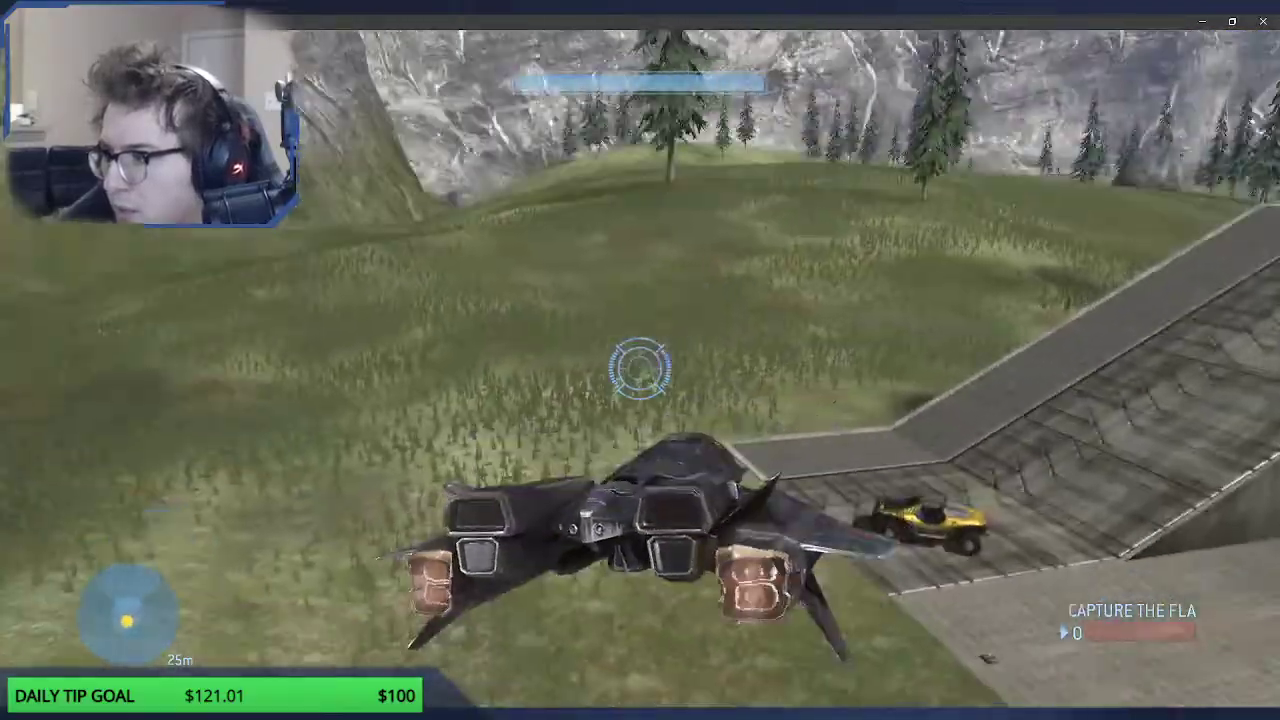
key("e")
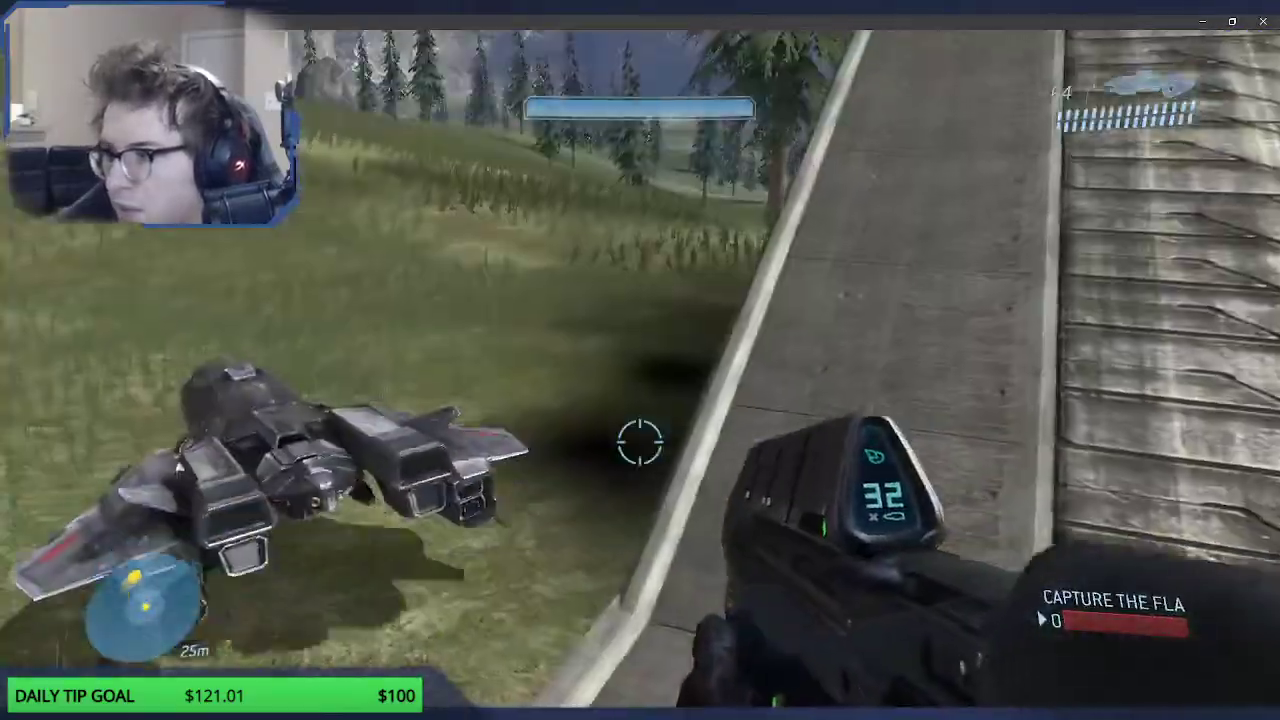
Step: Walk through the stone base and examine the flag stand's position on the terrace and the view across the valley
key("w")
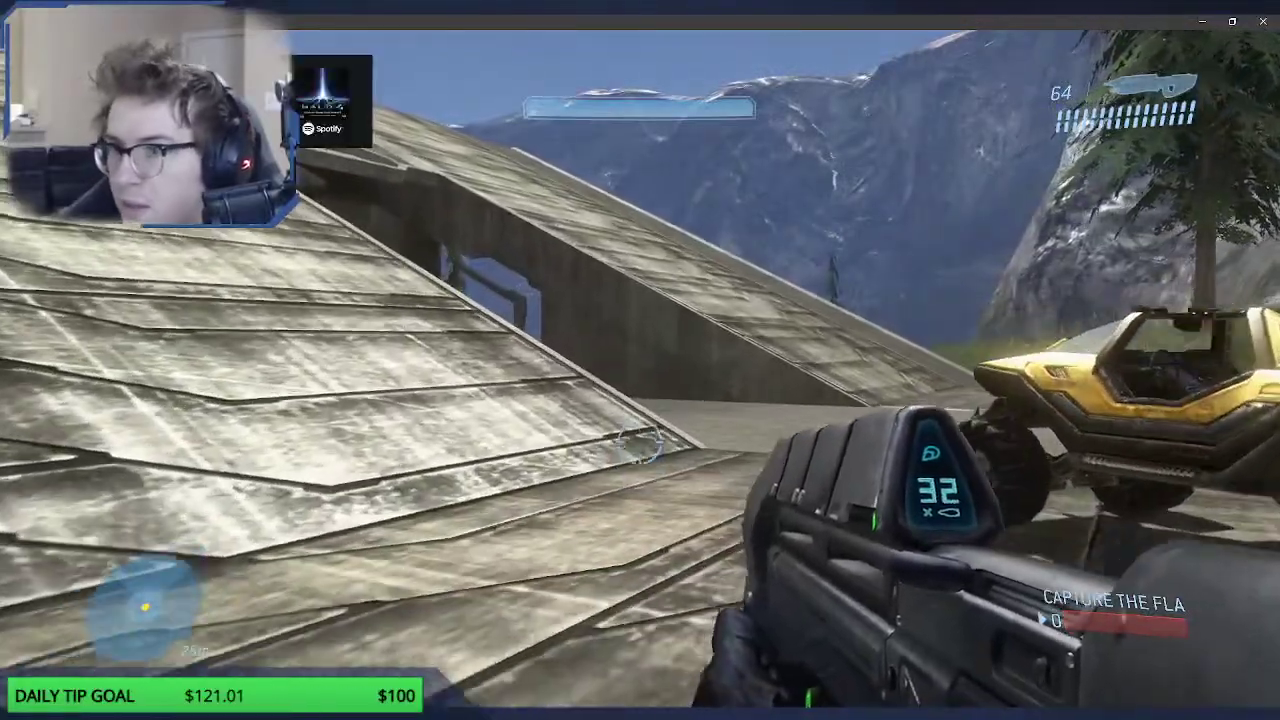
key("w")
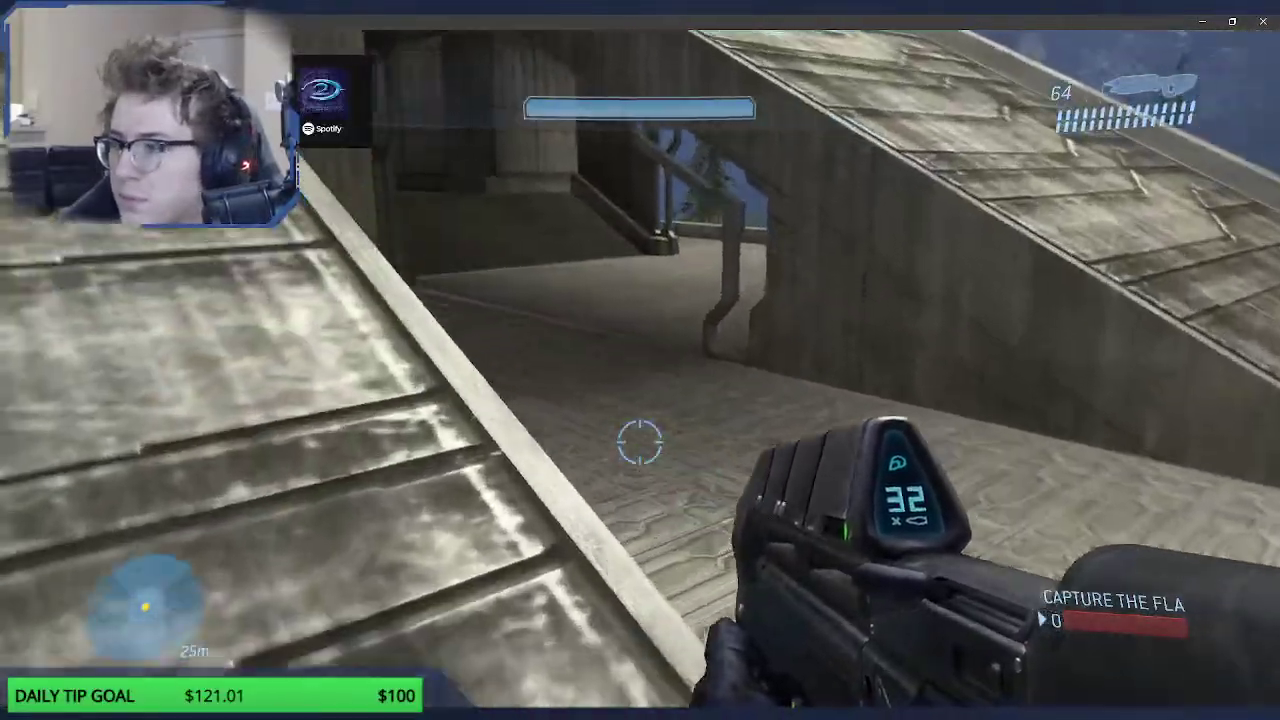
key("w")
right_click(640, 442)
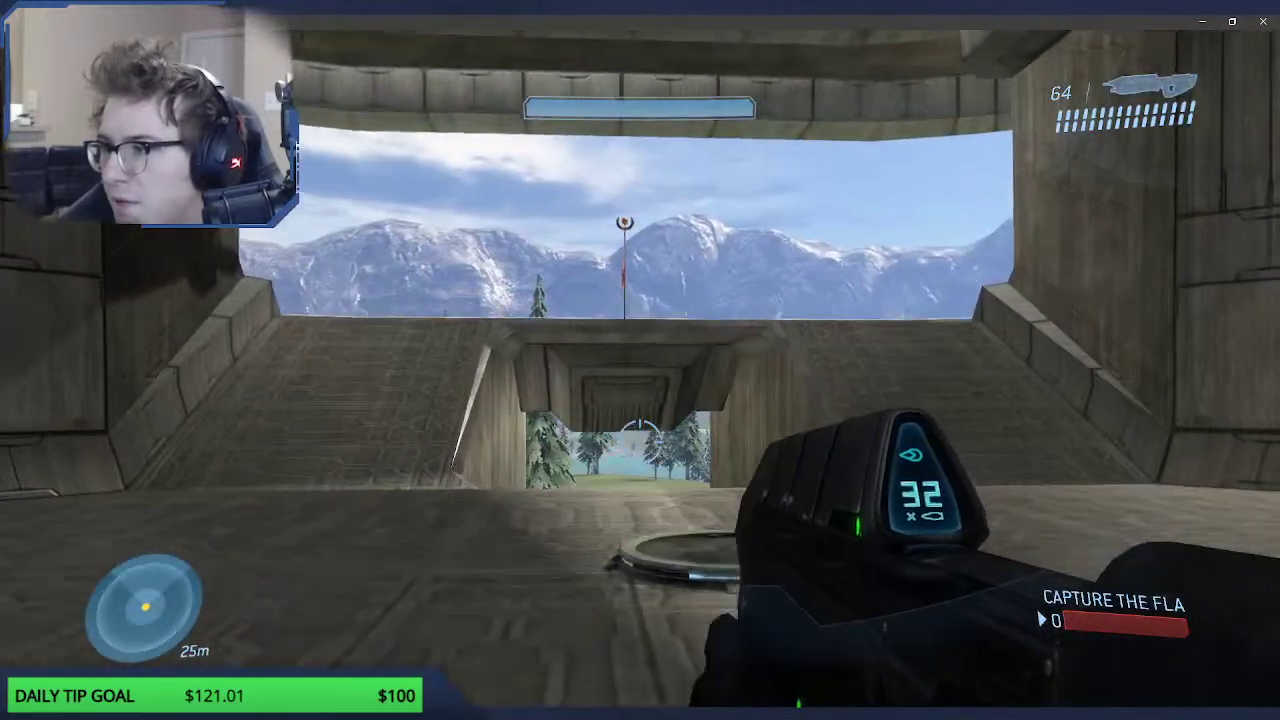
key("w")
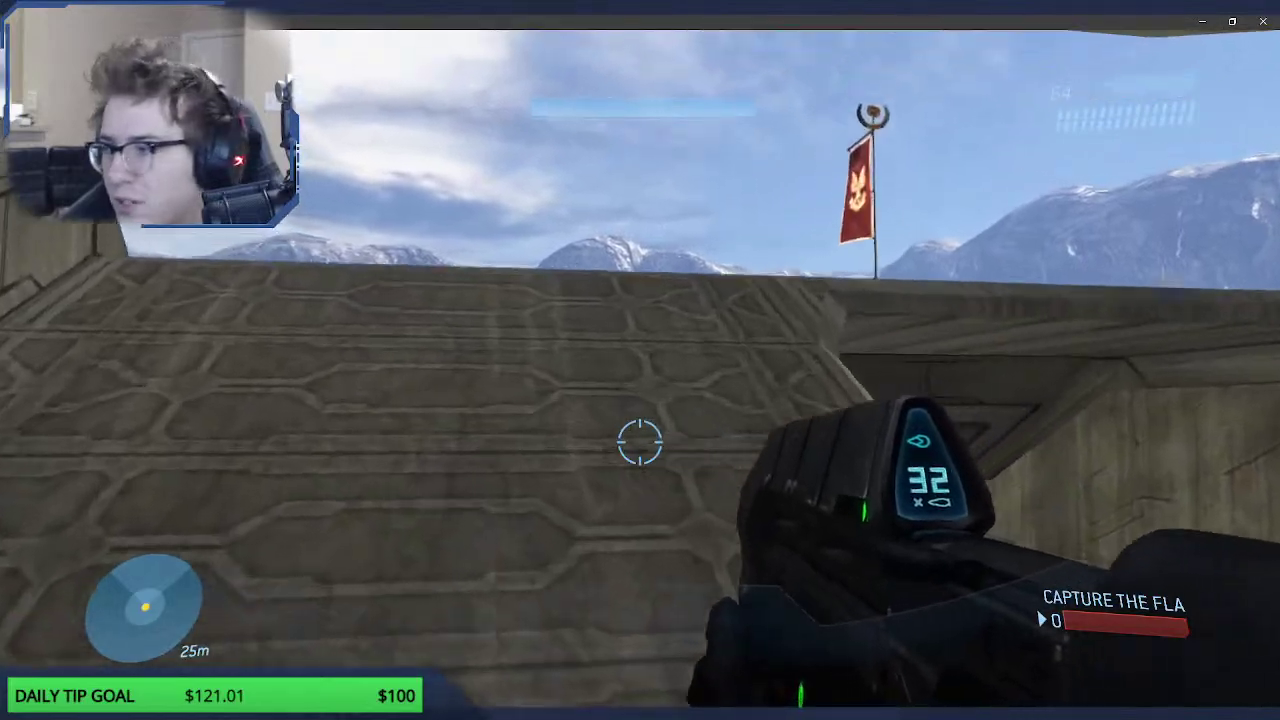
right_click(640, 442)
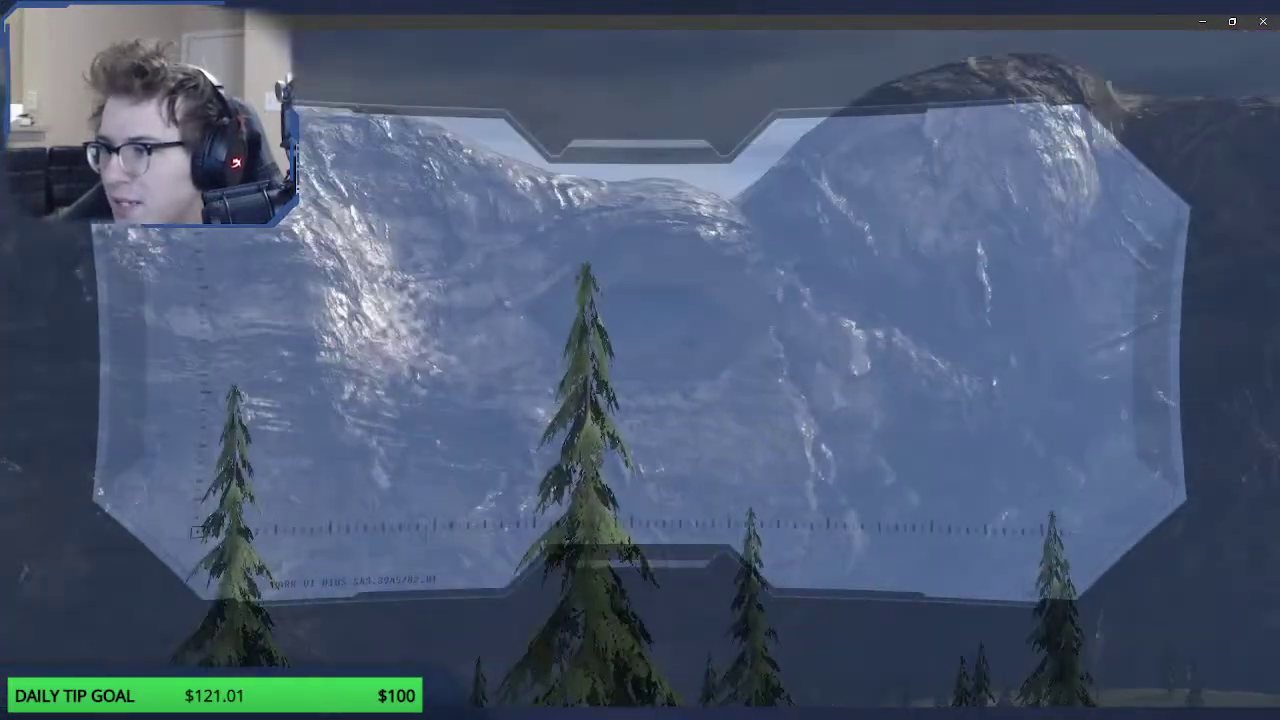
right_click(640, 443)
key("w")
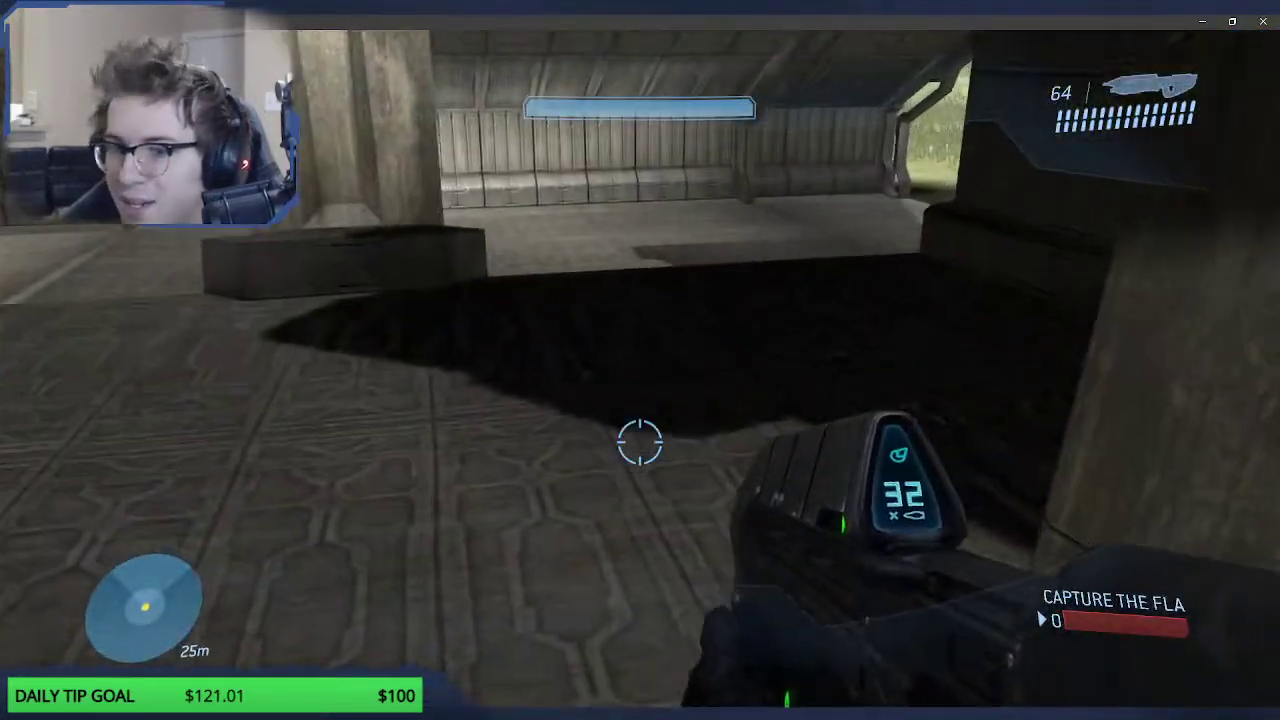
key("w")
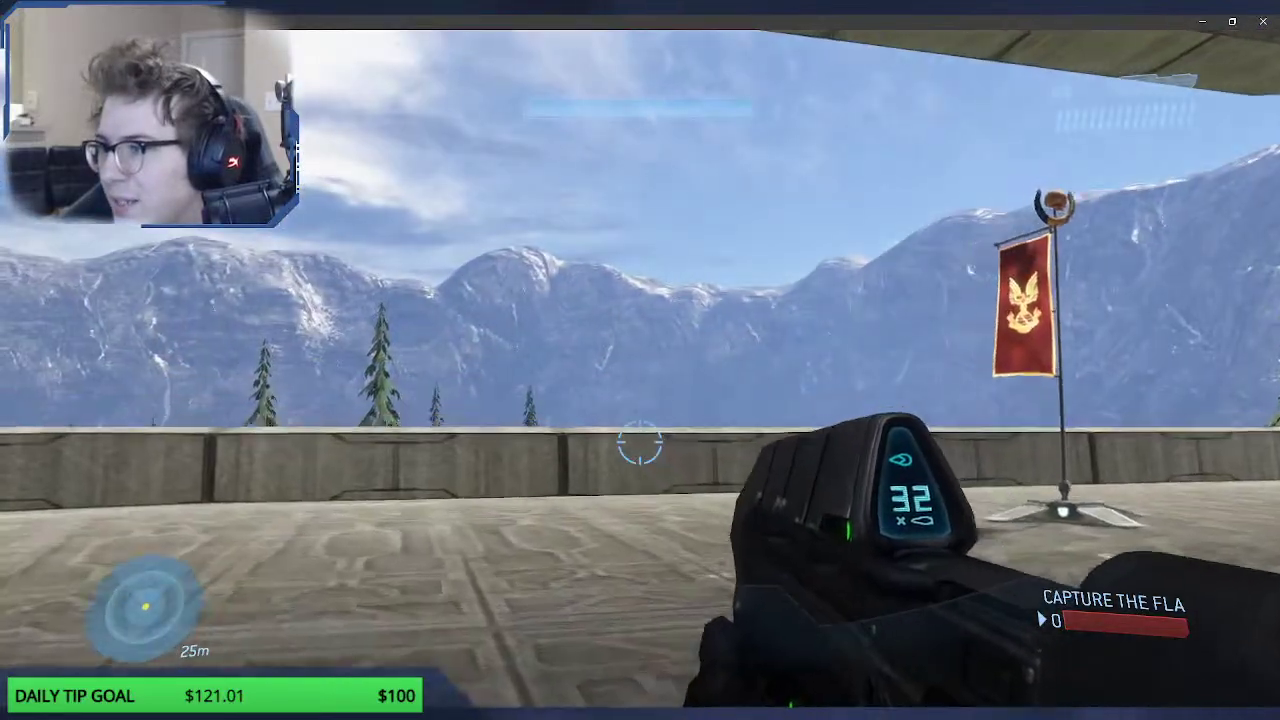
key("w")
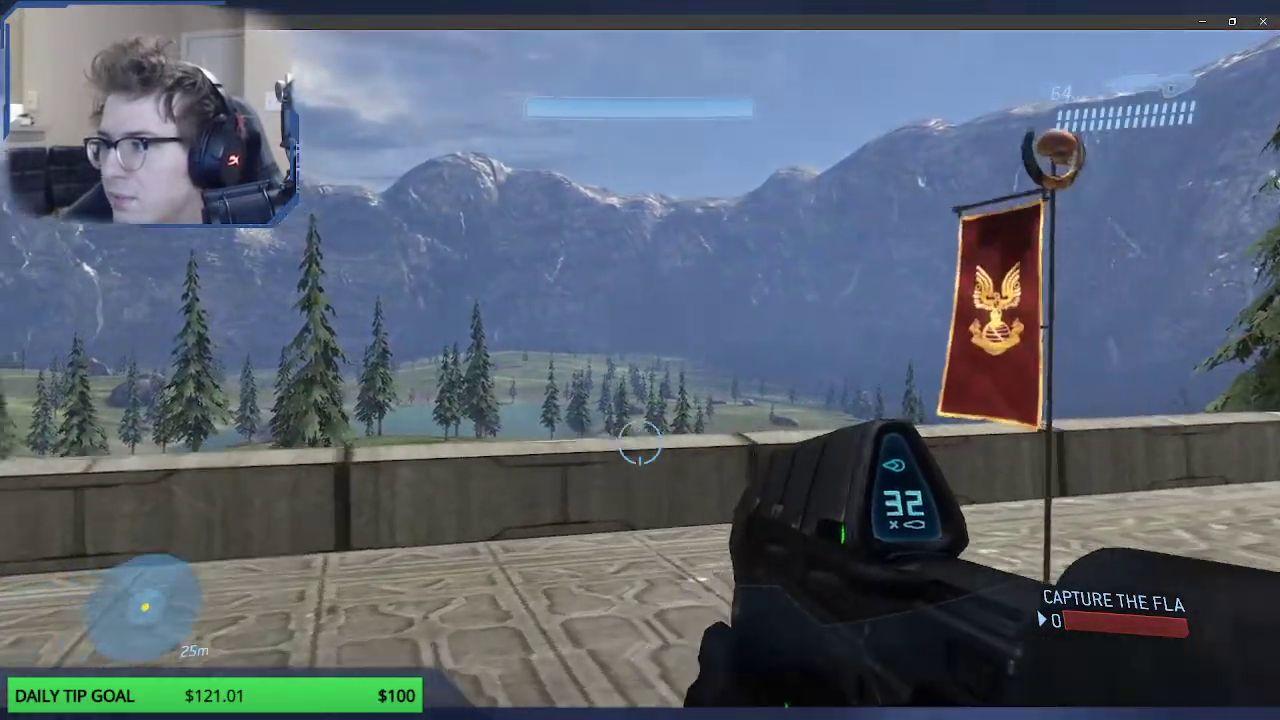
key("d")
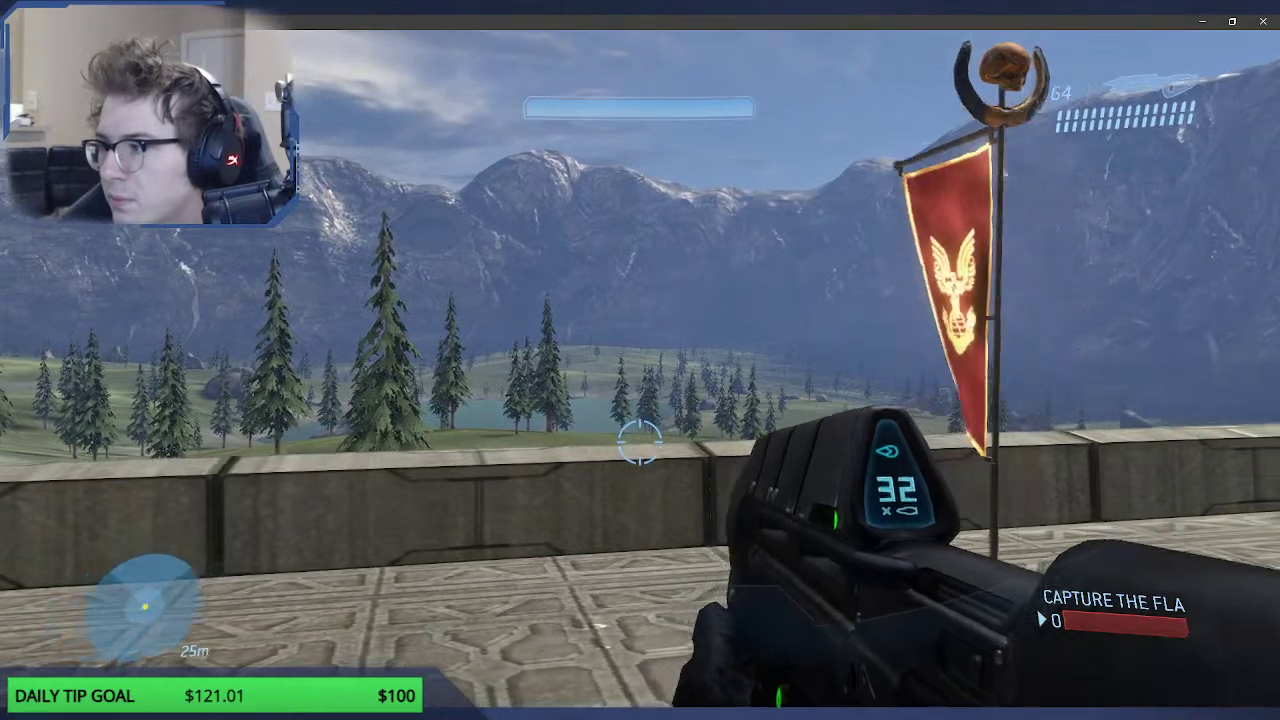
Step: Examine the view from the flag terrace and walk down through the stone base and out its ramp to the yellow Warthog
key("a")
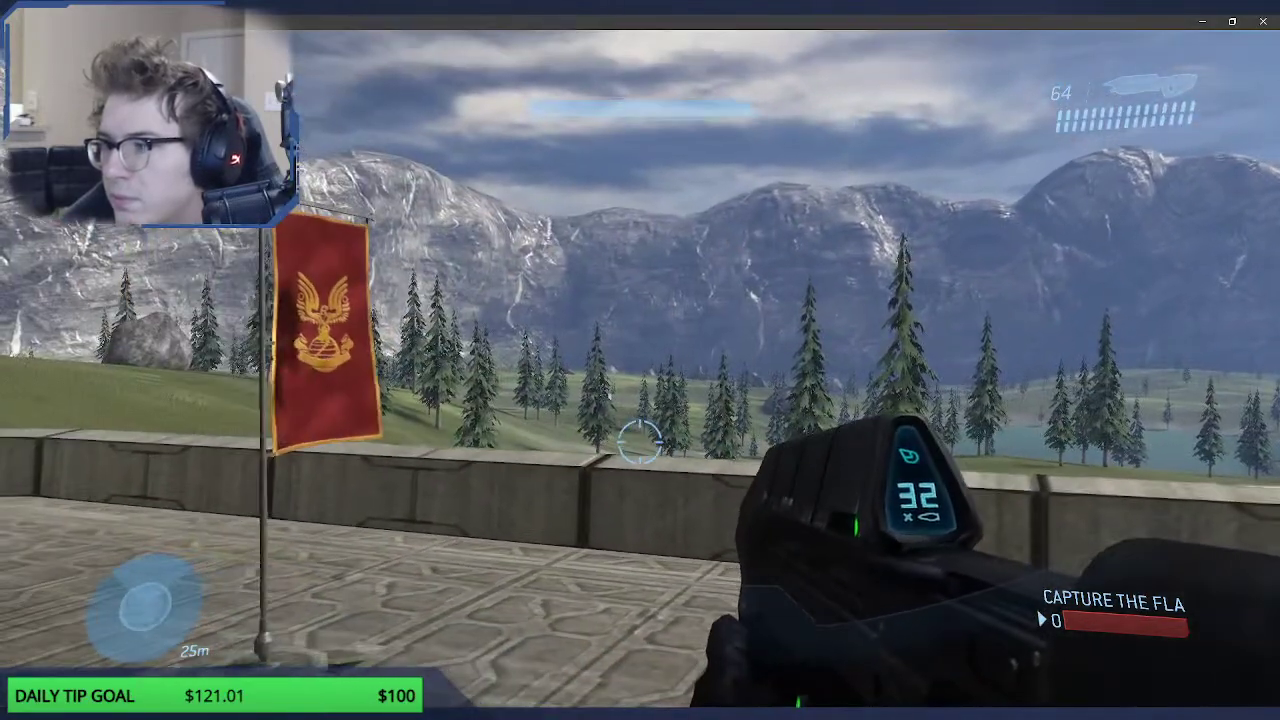
key("d")
key("w")
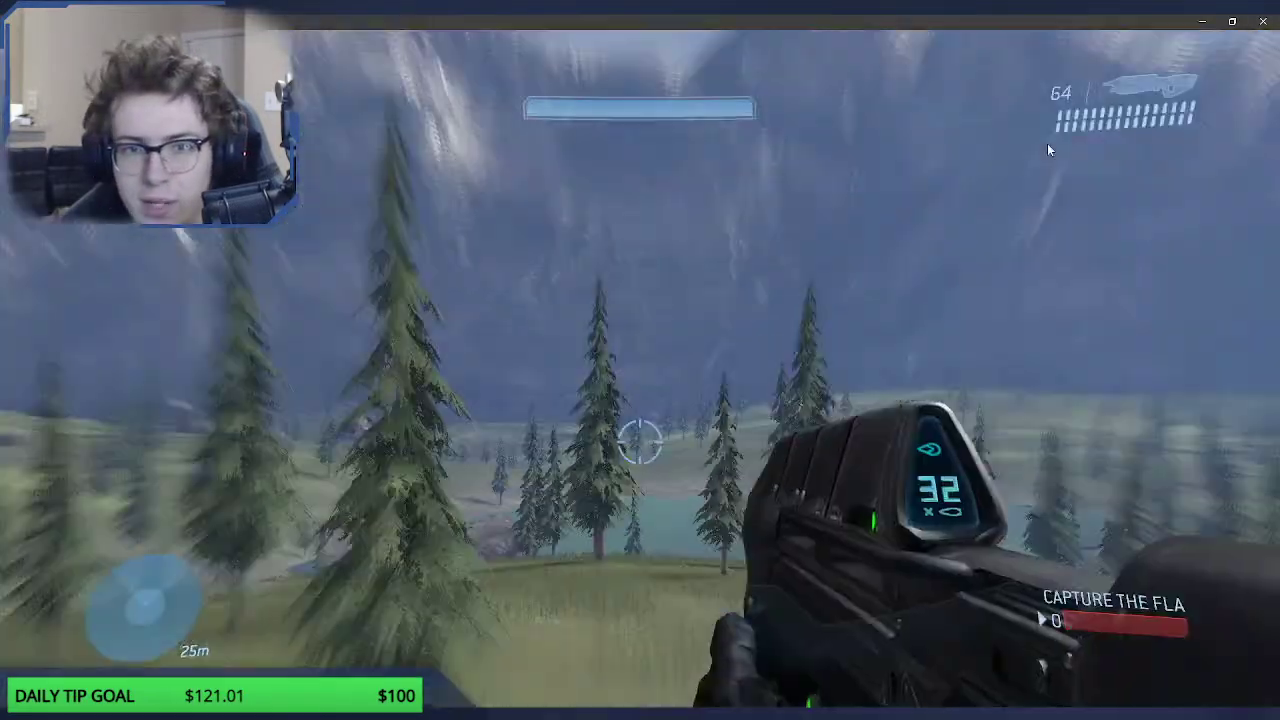
key("w")
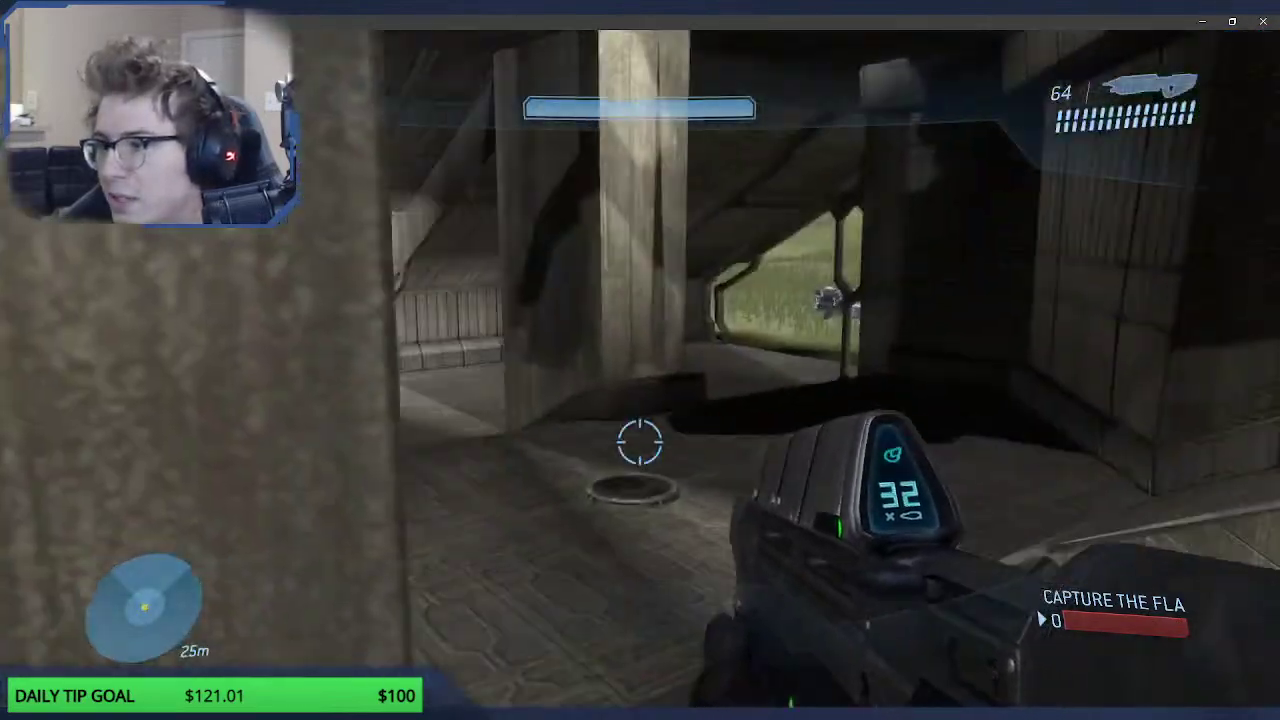
key("w")
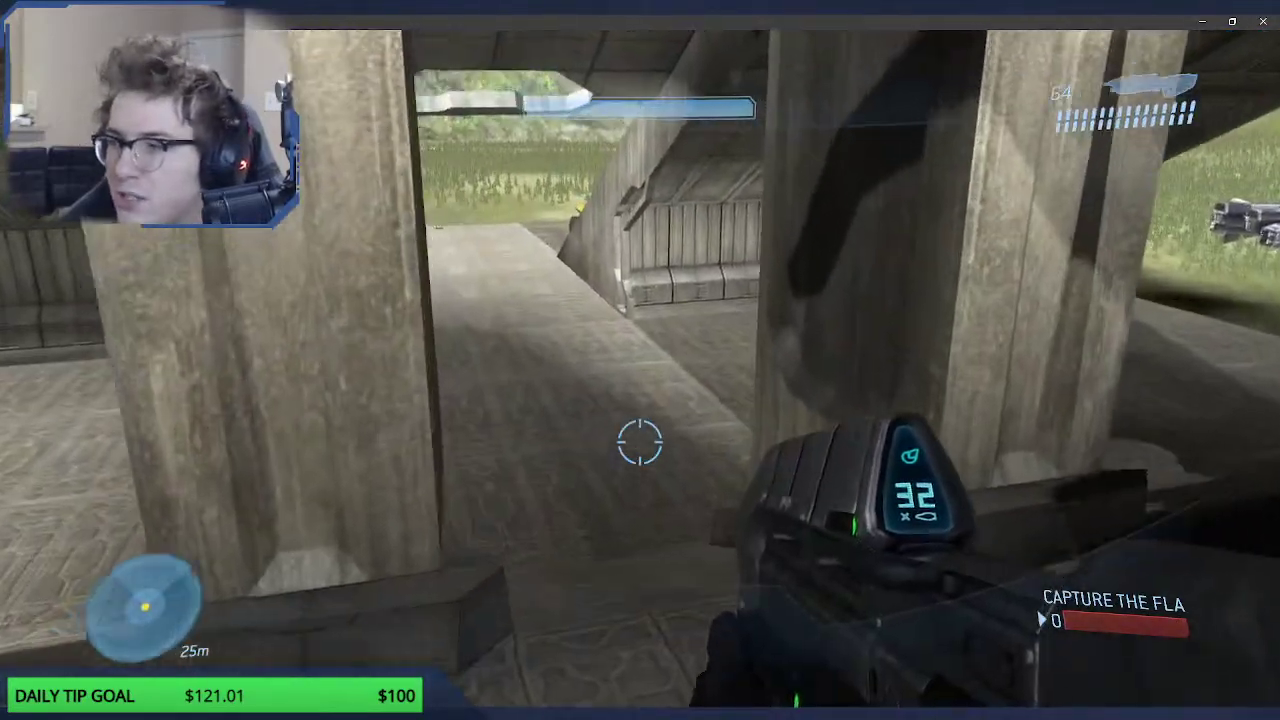
key("w")
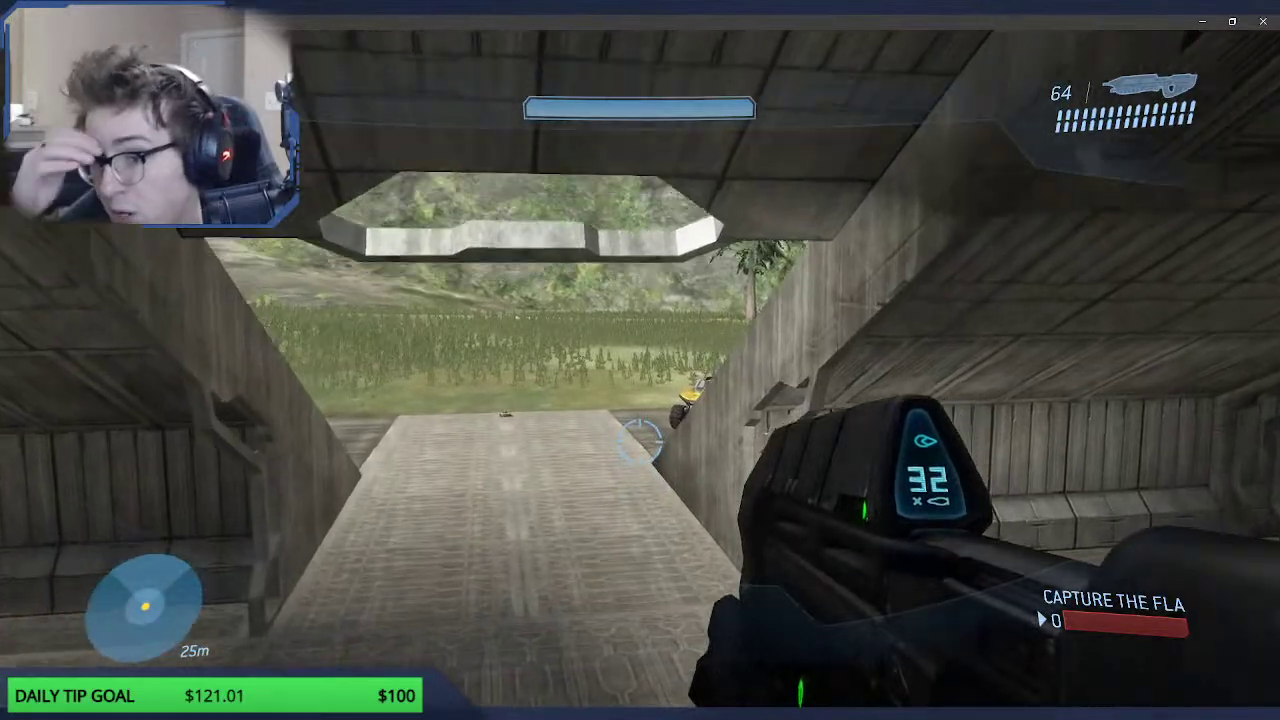
key("w")
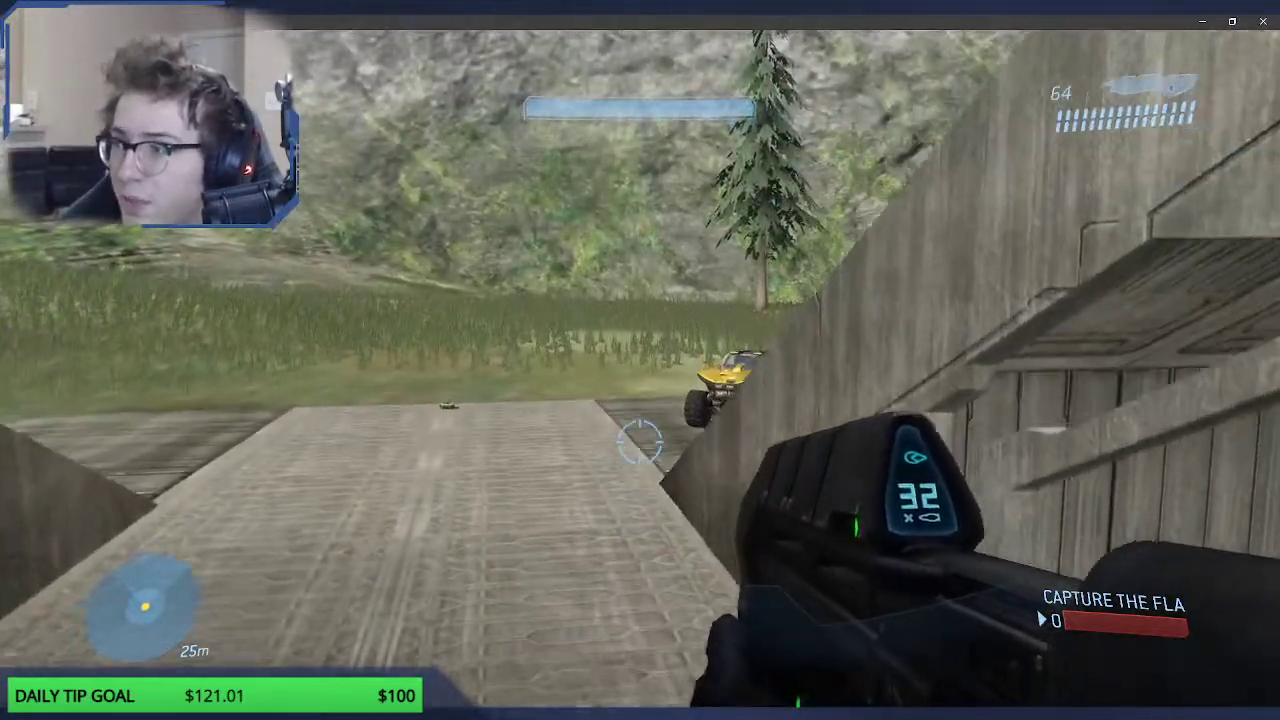
key("w")
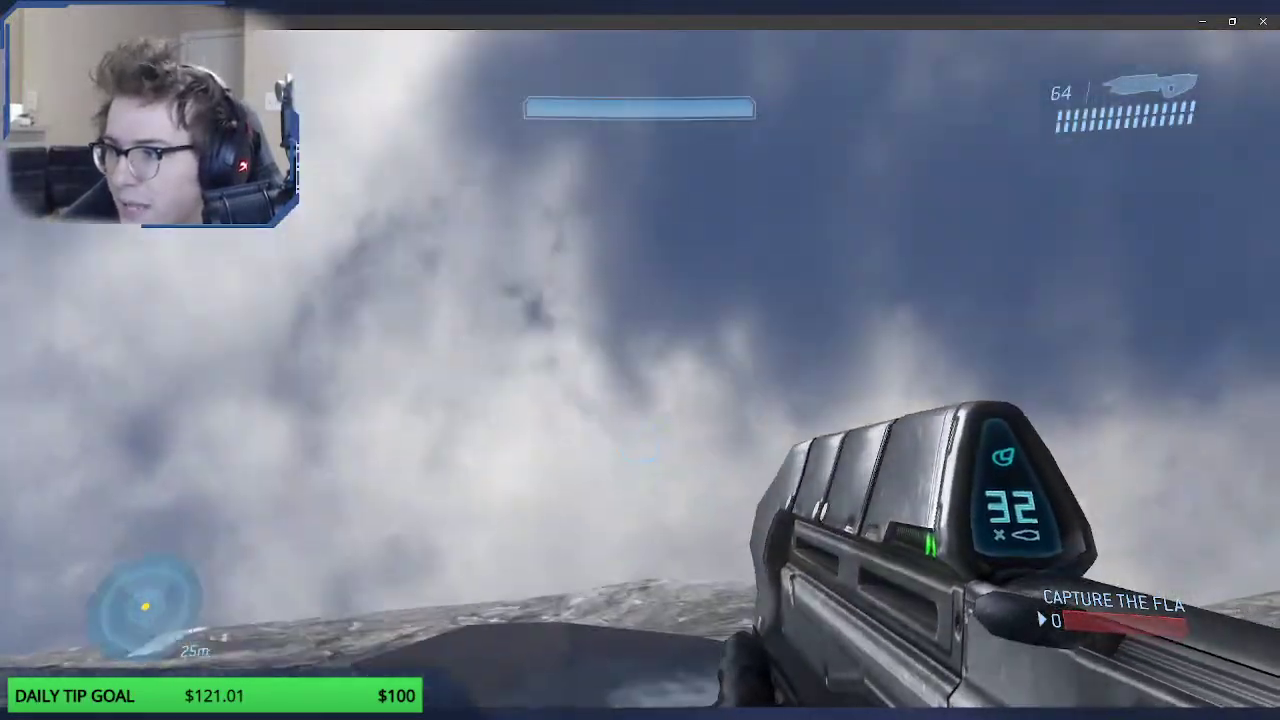
key("w")
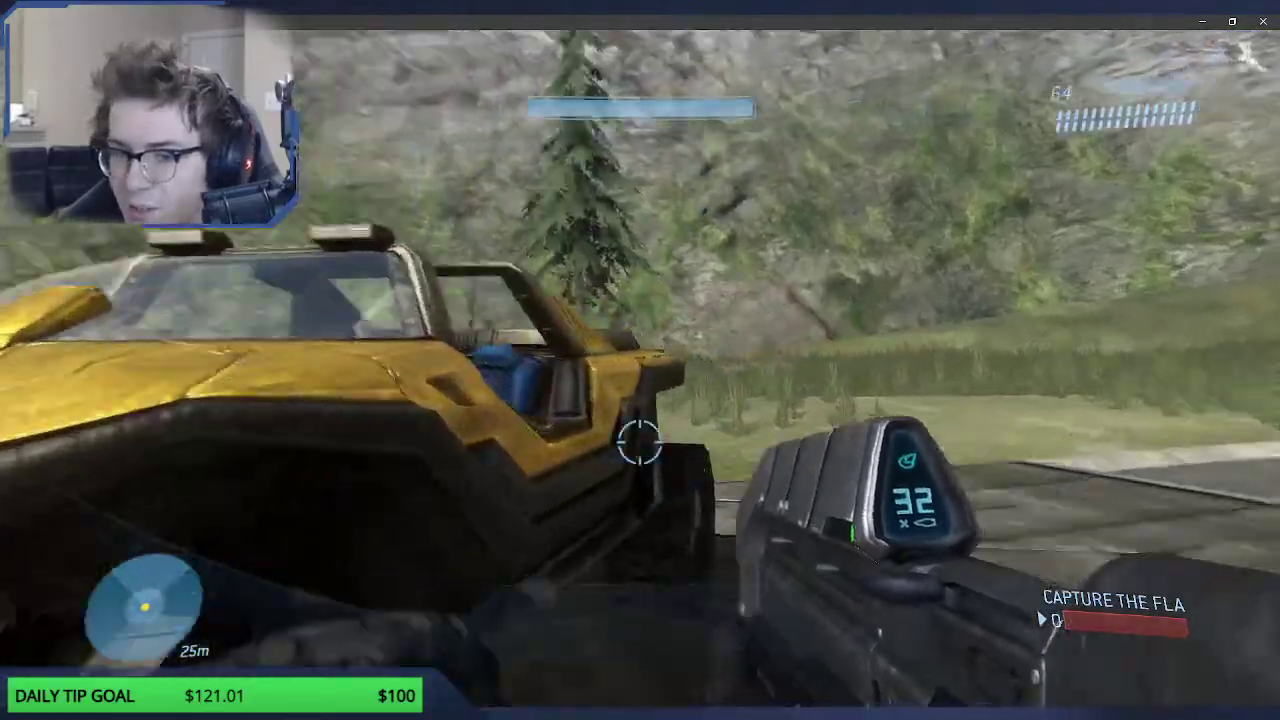
Step: Board the yellow Warthog and drive it up over the stone base's sloped roof and down onto the grassland
key("e")
key("w")
key("w")
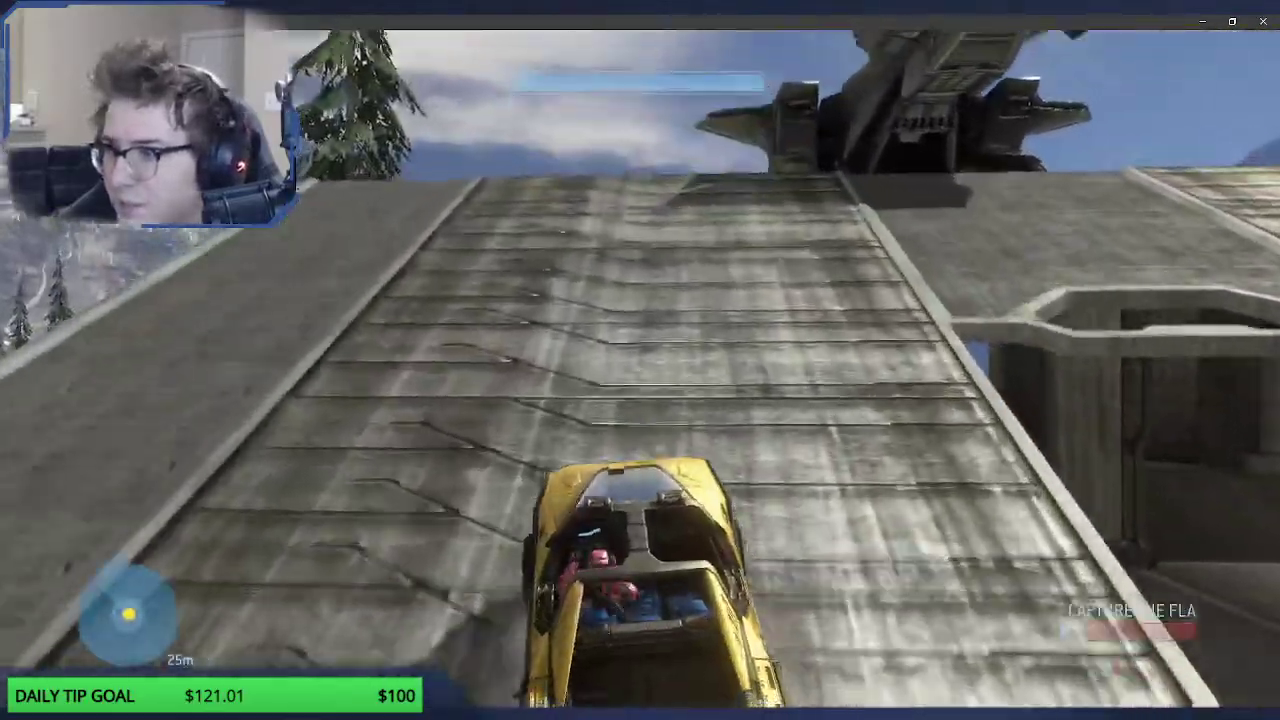
key("w")
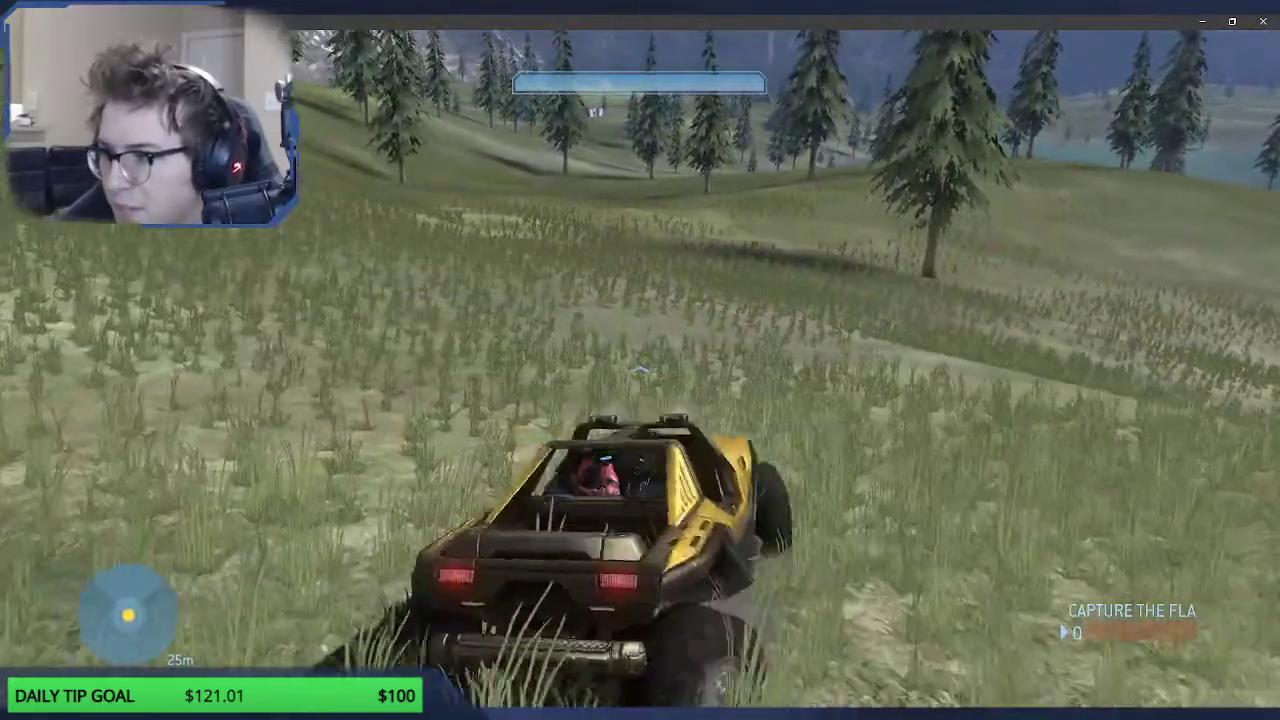
Step: Drive the Warthog across the wooded valley to the grey metal structures and inspect the route and surroundings
key("w")
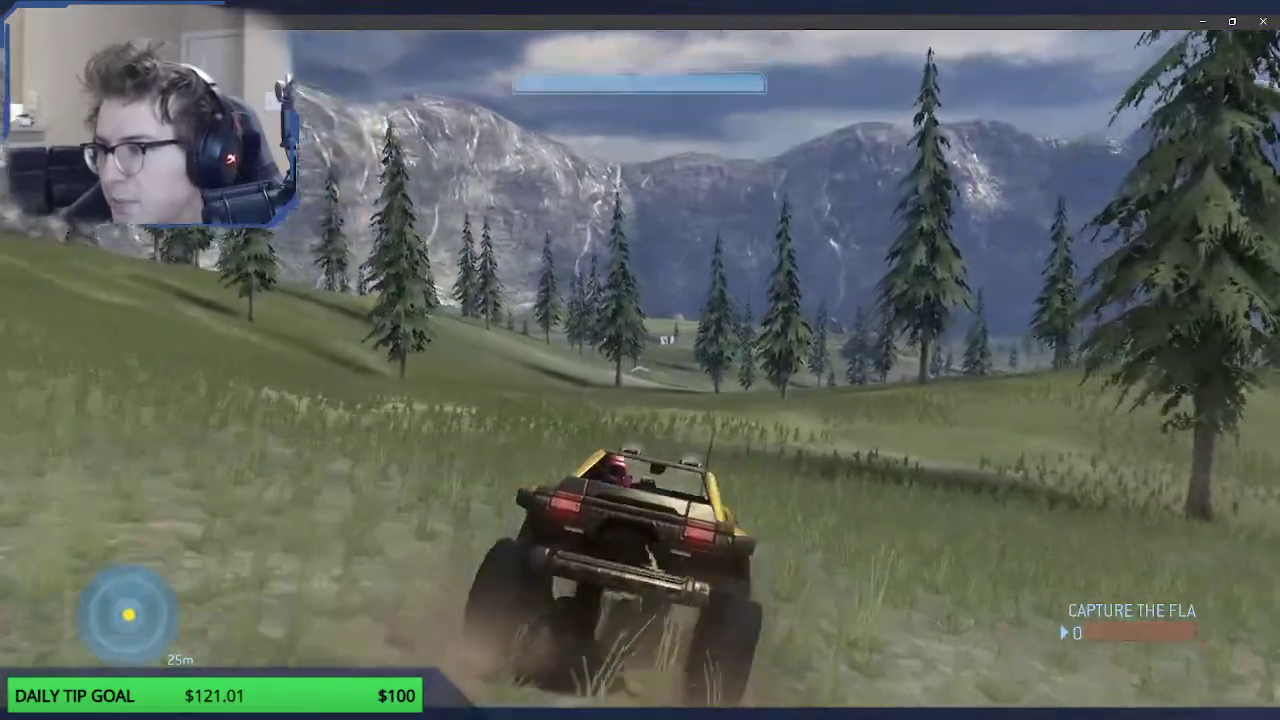
key("w")
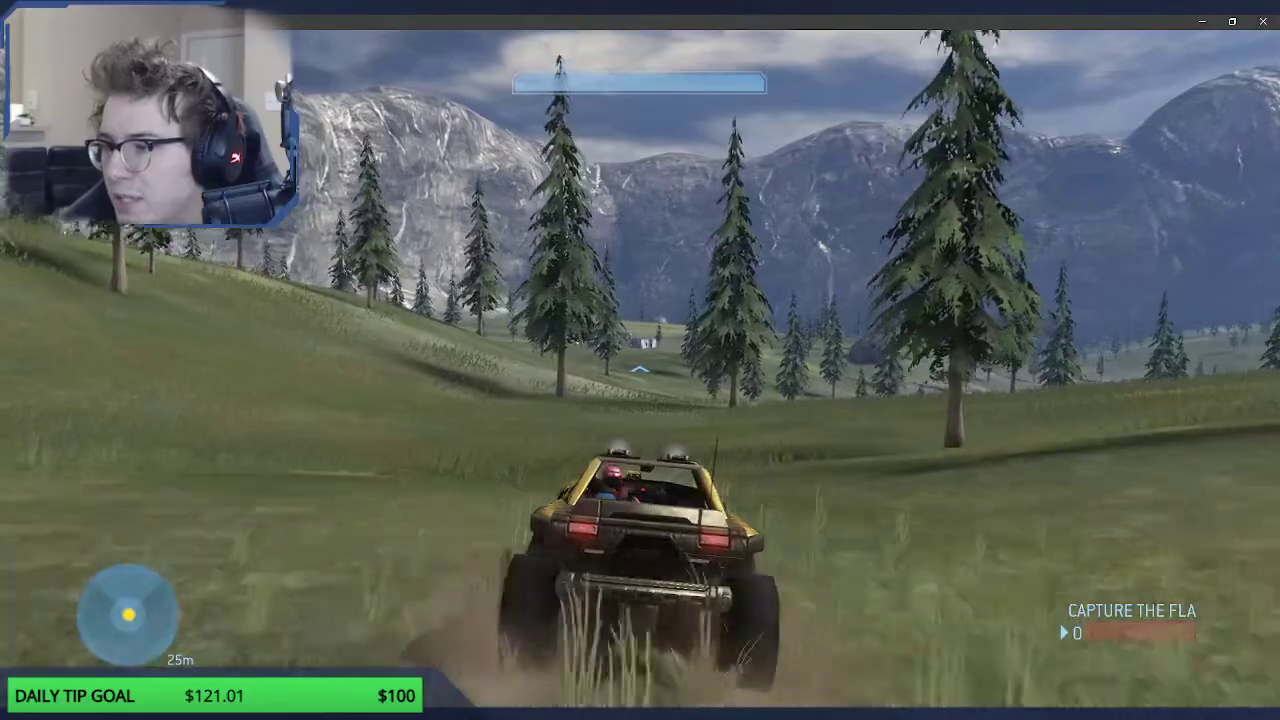
key("w")
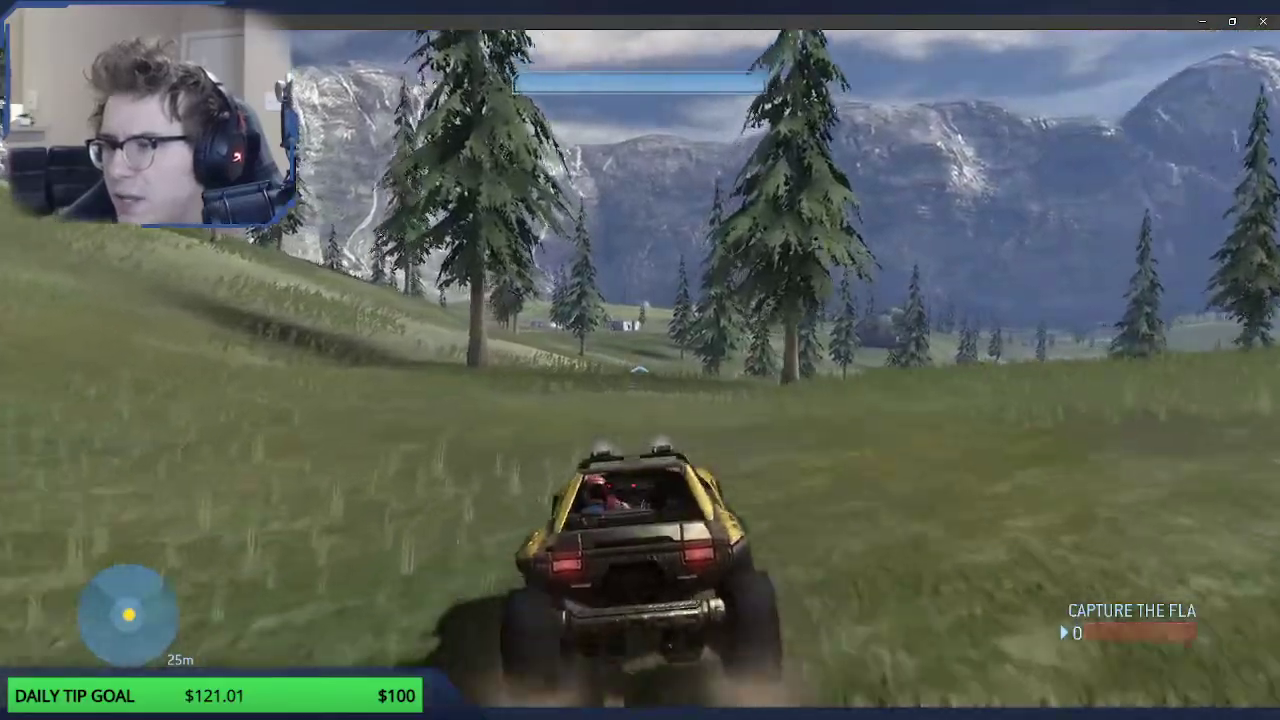
key("w")
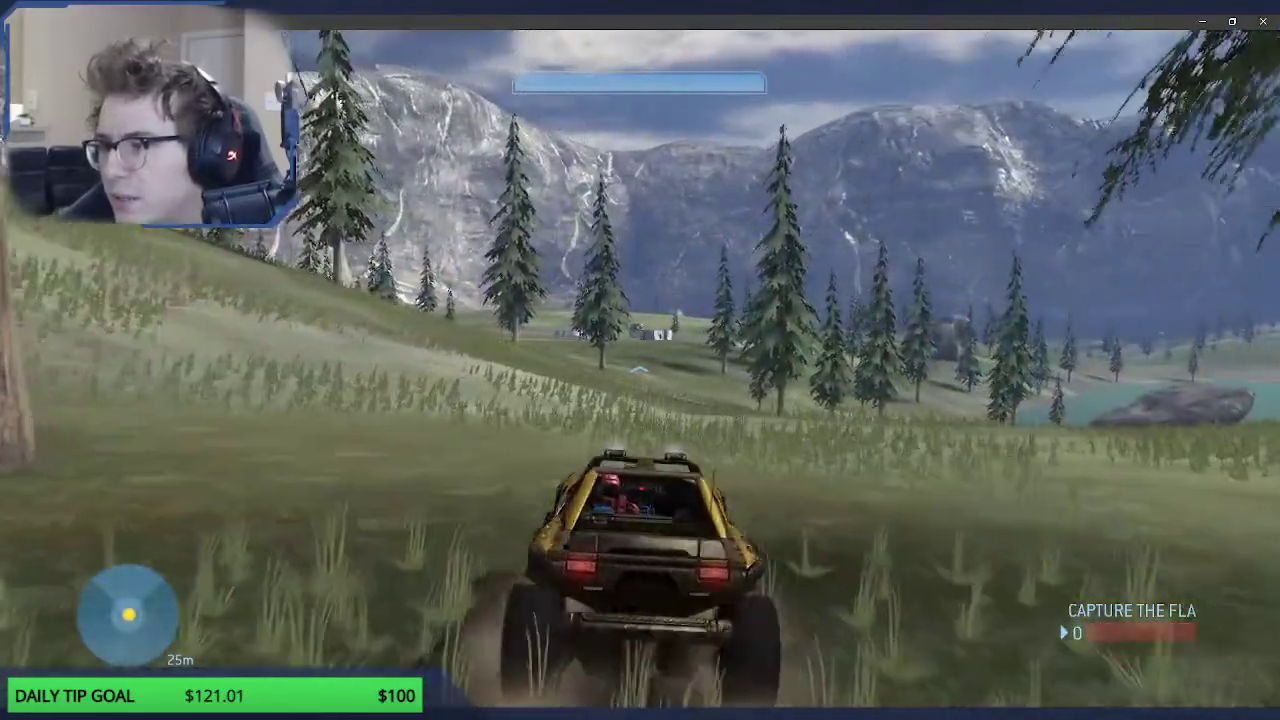
key("w")
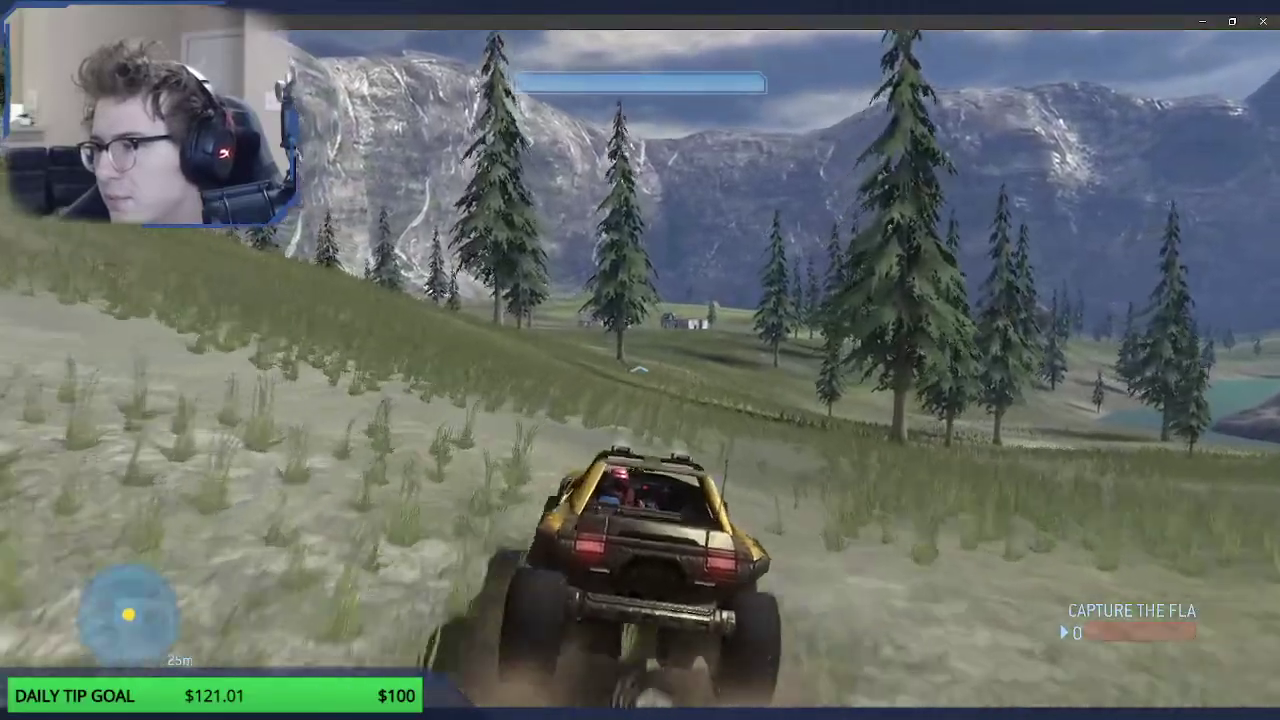
key("w")
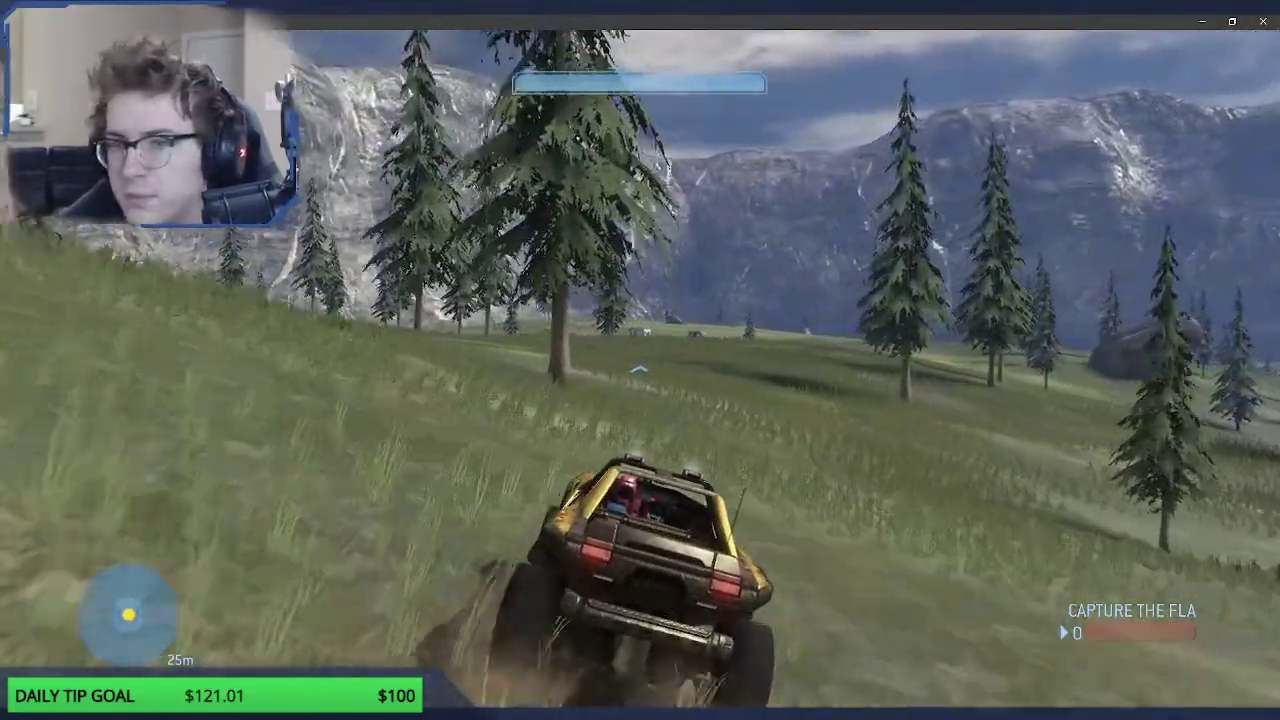
key("w")
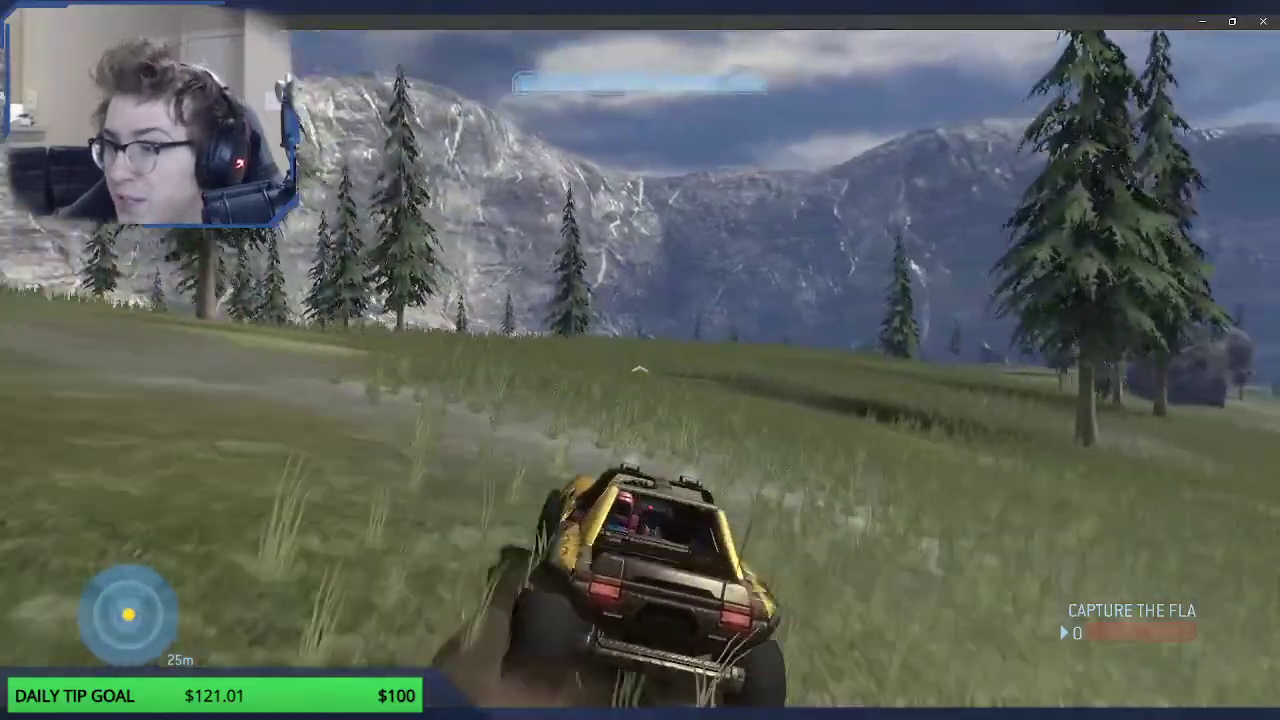
key("w")
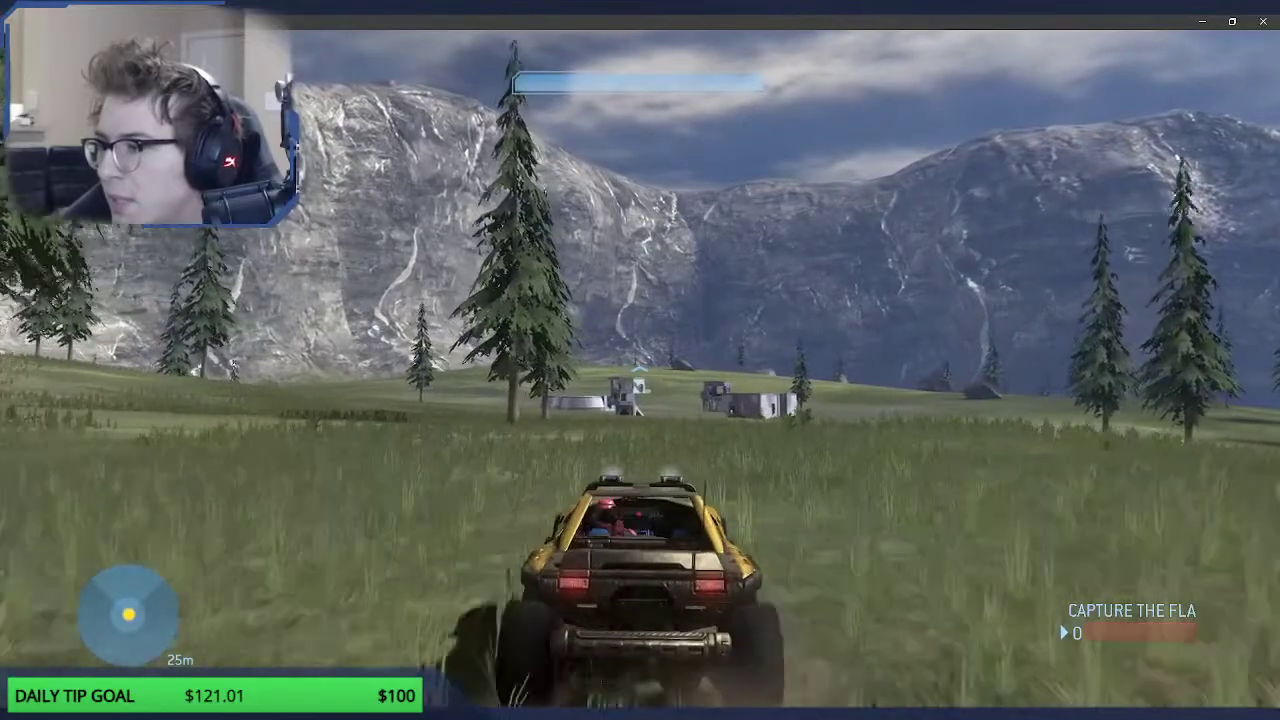
key("w")
key("w")
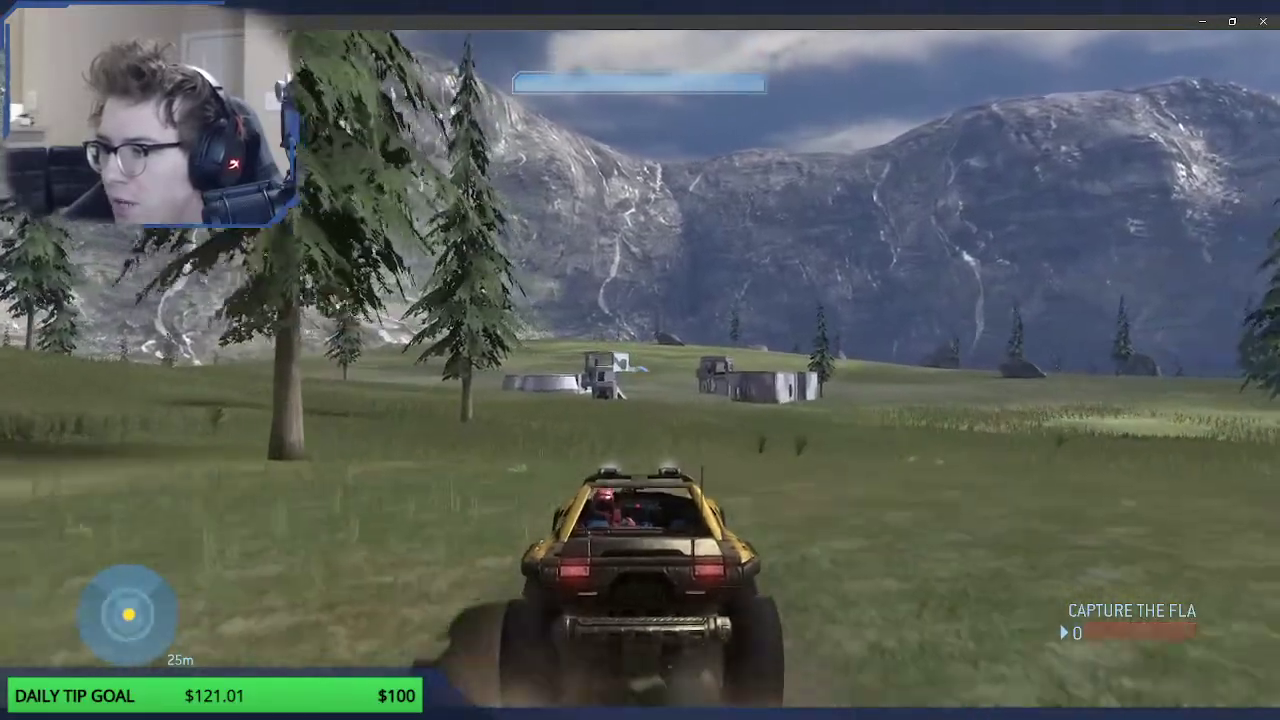
key("w")
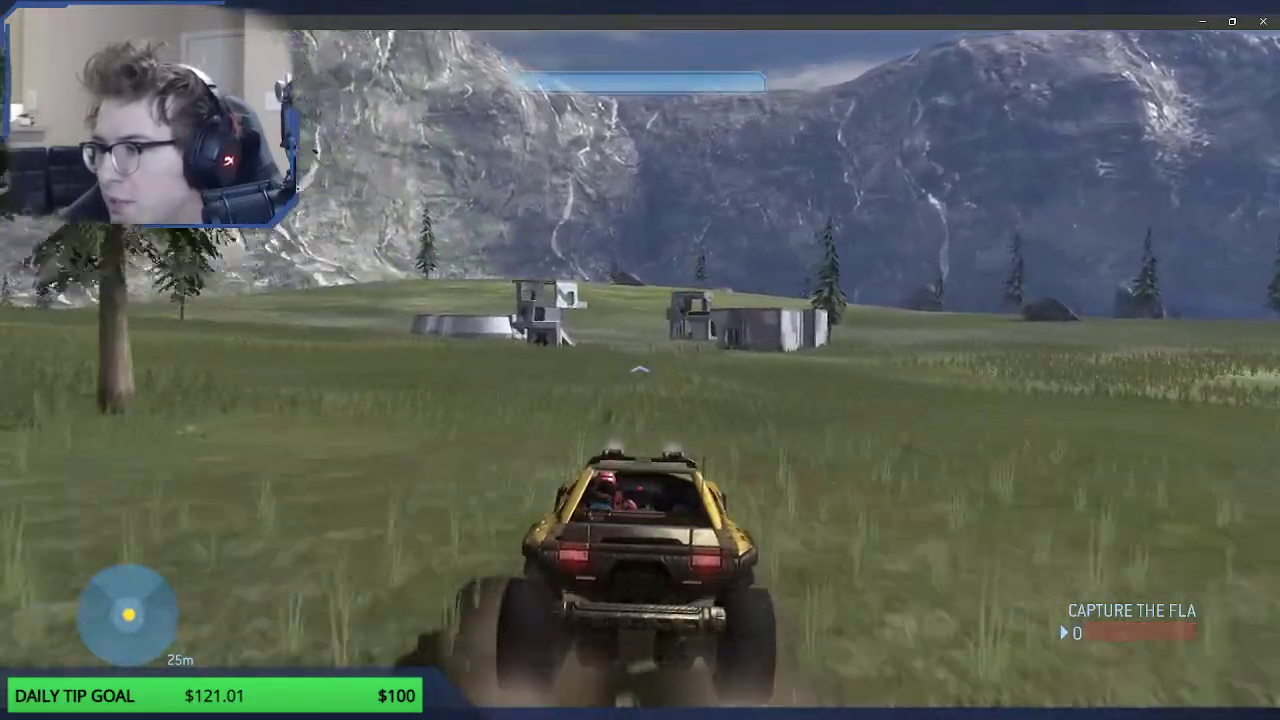
key("w")
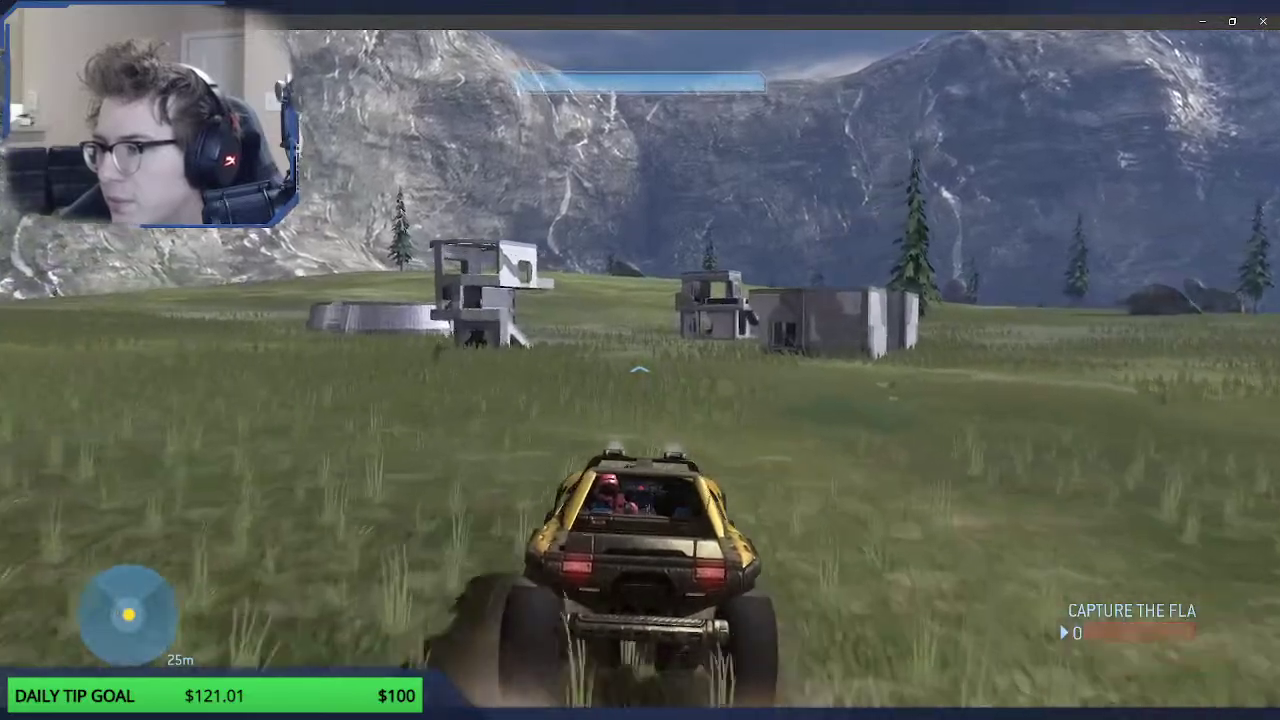
key("w")
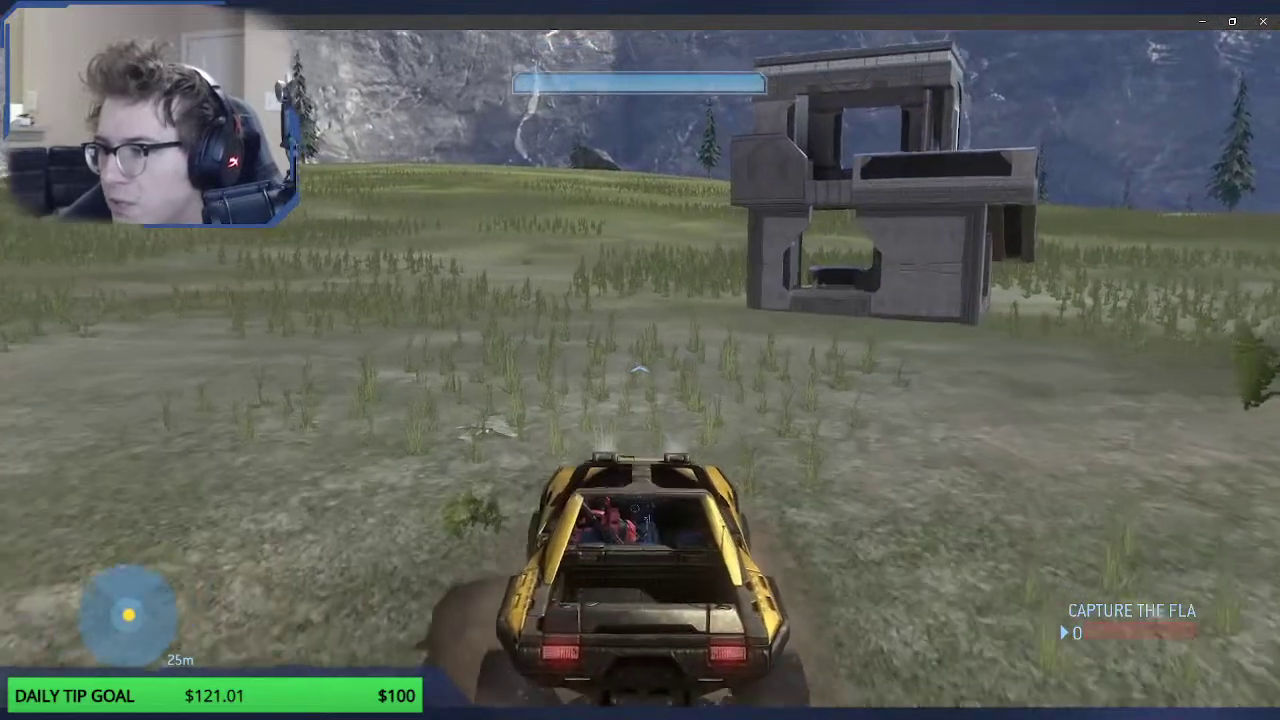
Step: Look through the in-game debug menu, including the submenu with the game won, game lost and session data commands, and close it
key("Home")
key("Down")
key("Down")
key("Down")
key("Down")
key("Down")
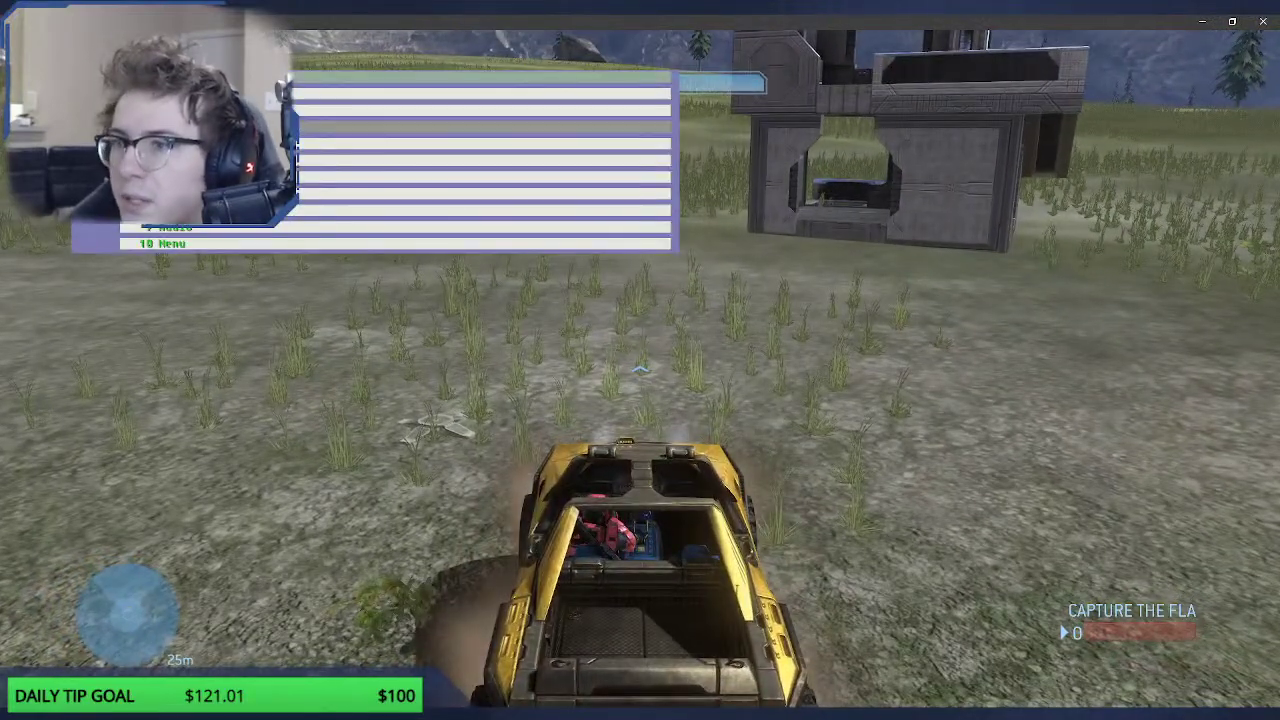
key("Return")
key("Down")
key("Down")
key("Down")
key("Down")
key("Down")
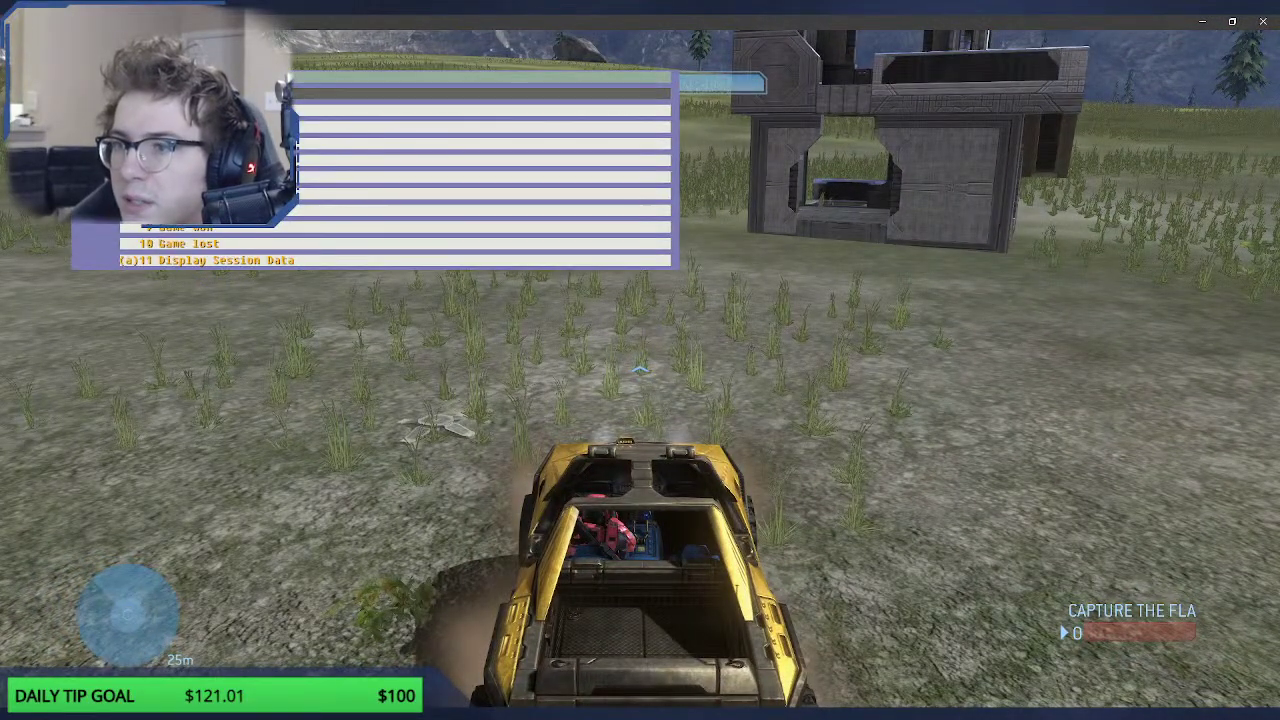
key("Return")
key("Down")
key("Down")
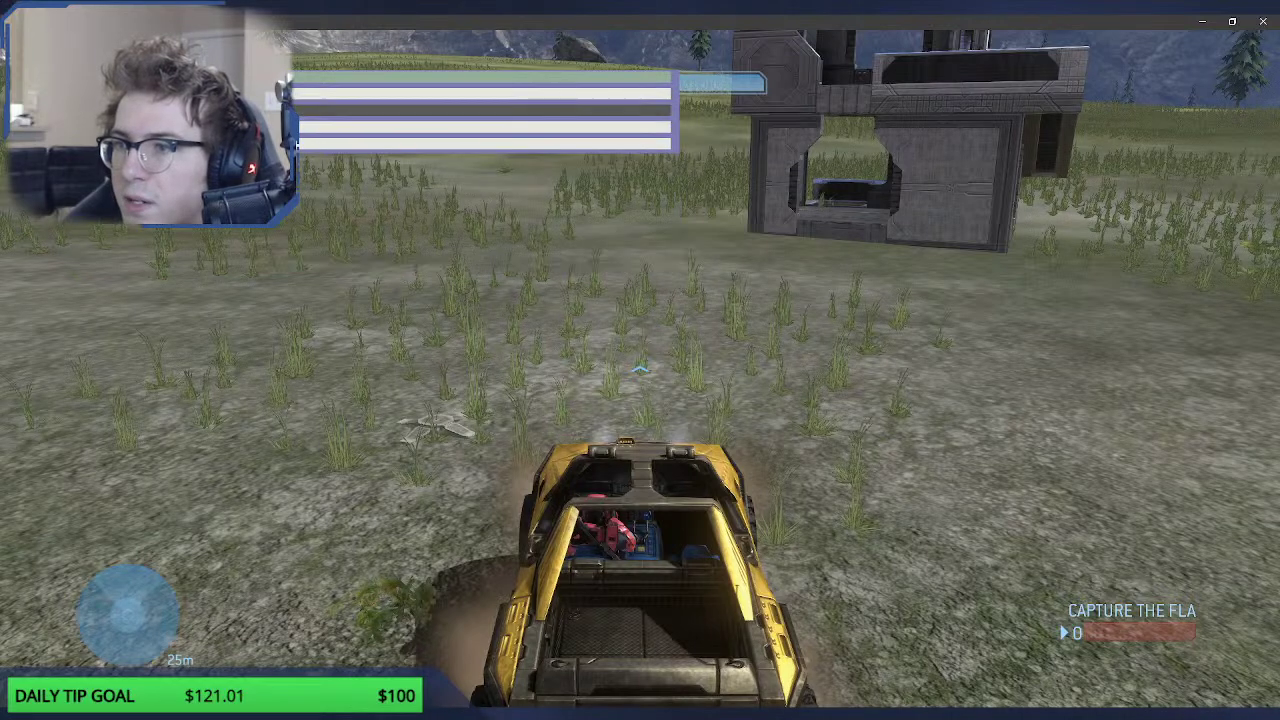
key("Return")
key("Down")
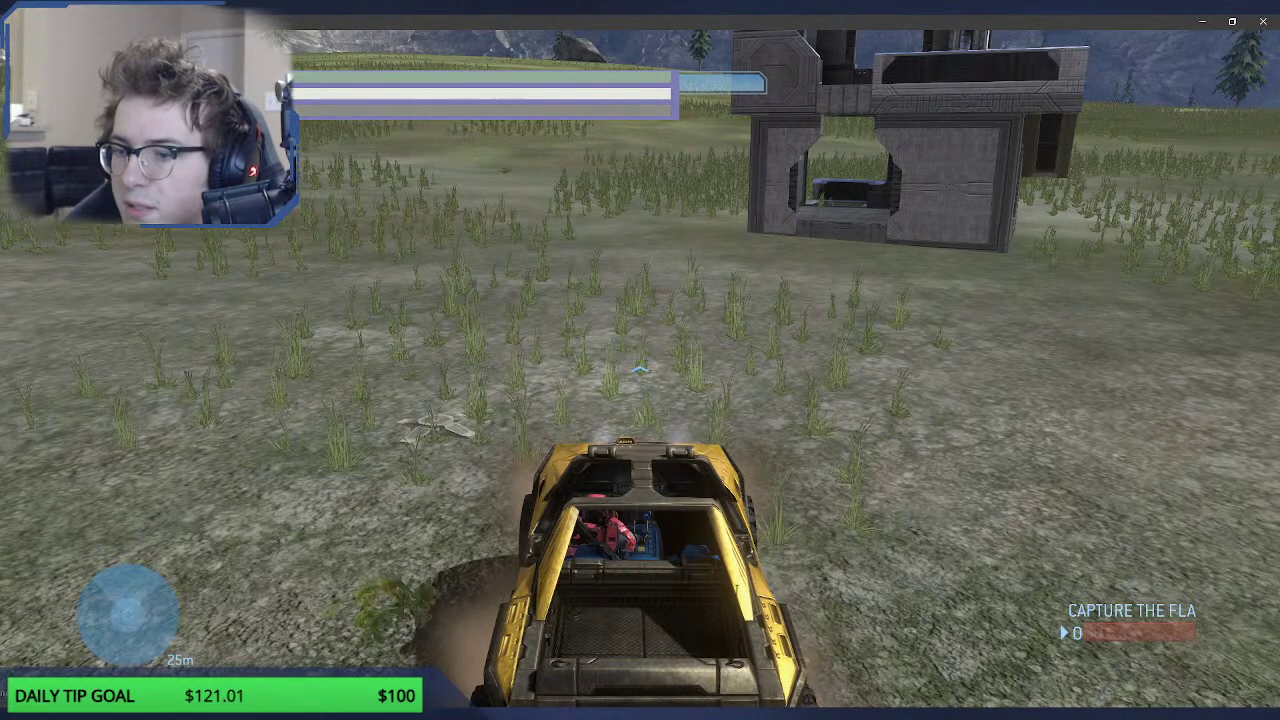
key("Escape")
key("Escape")
key("Escape")
key("Escape")
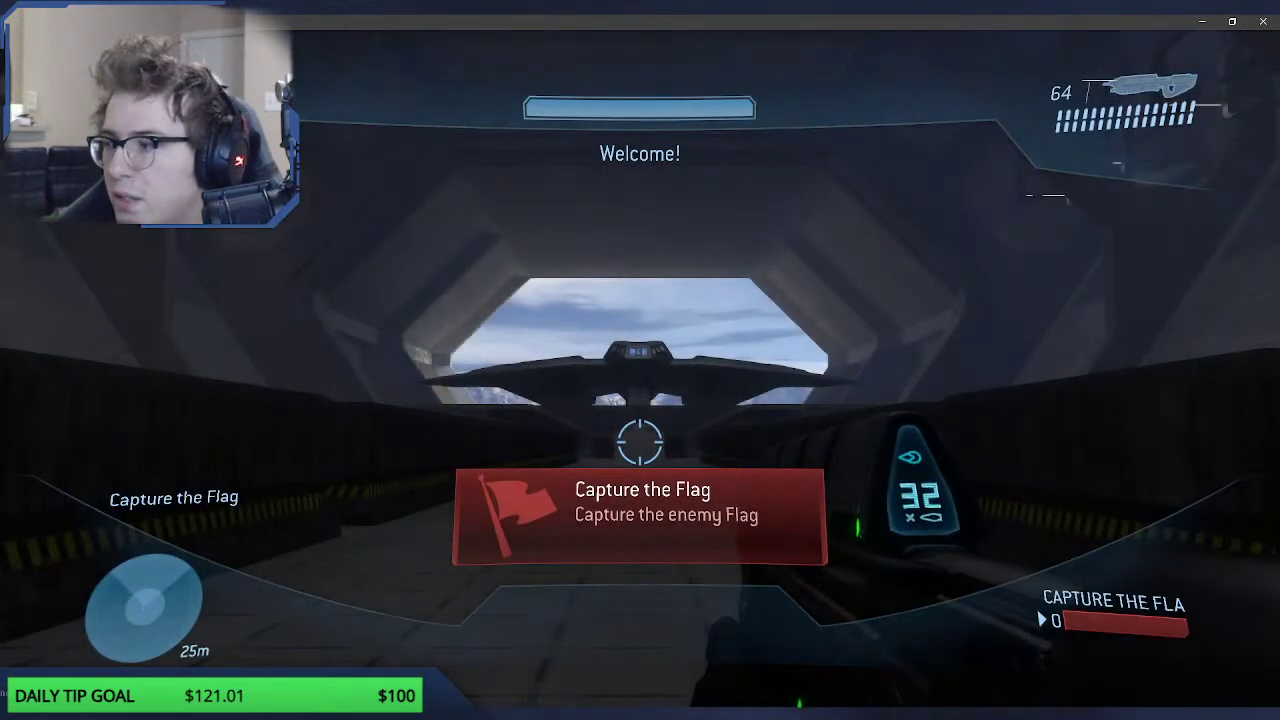
Step: Cross the hangar from the Capture the Flag spawn point to the parked fighters and board one of them
key("space")
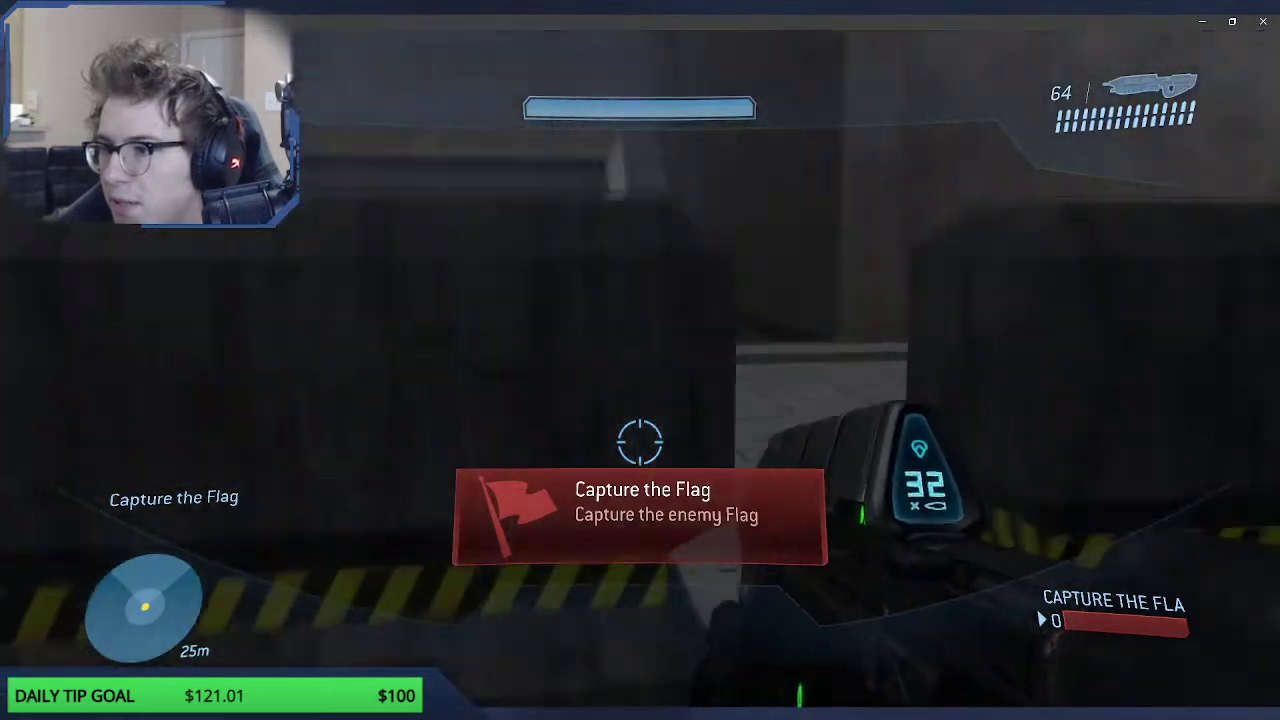
key("space")
key("w")
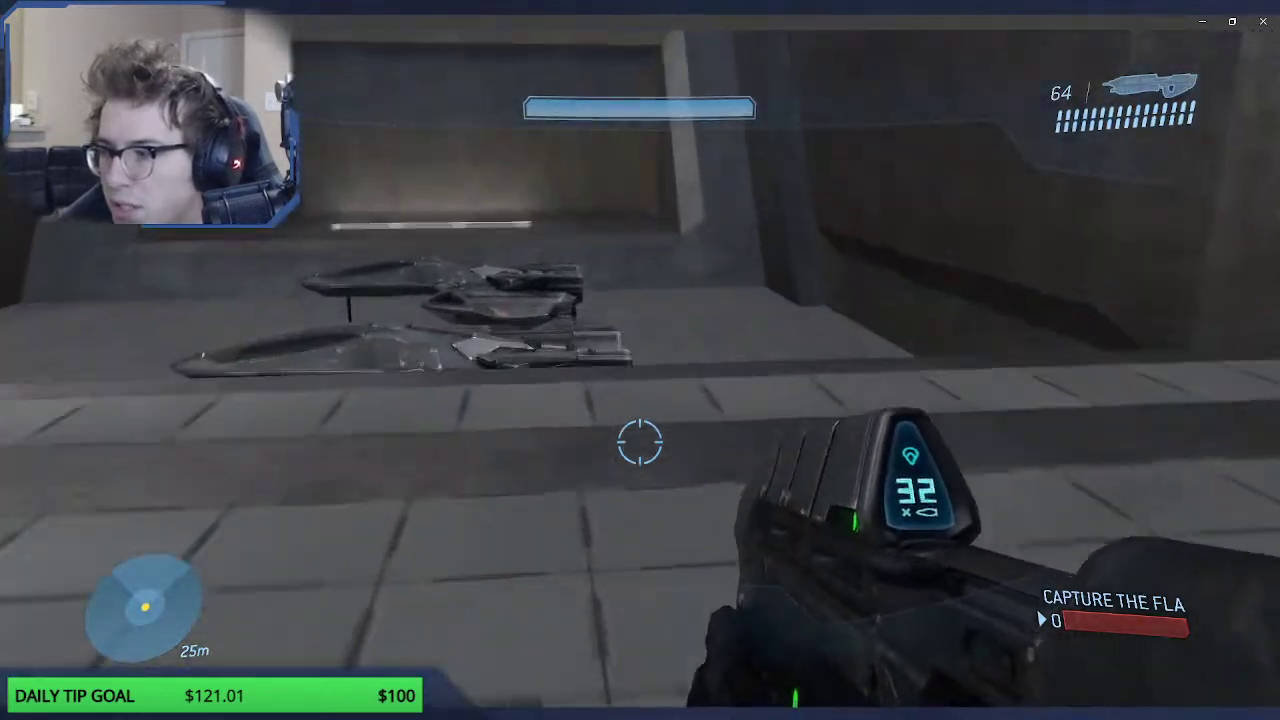
key("space")
key("w")
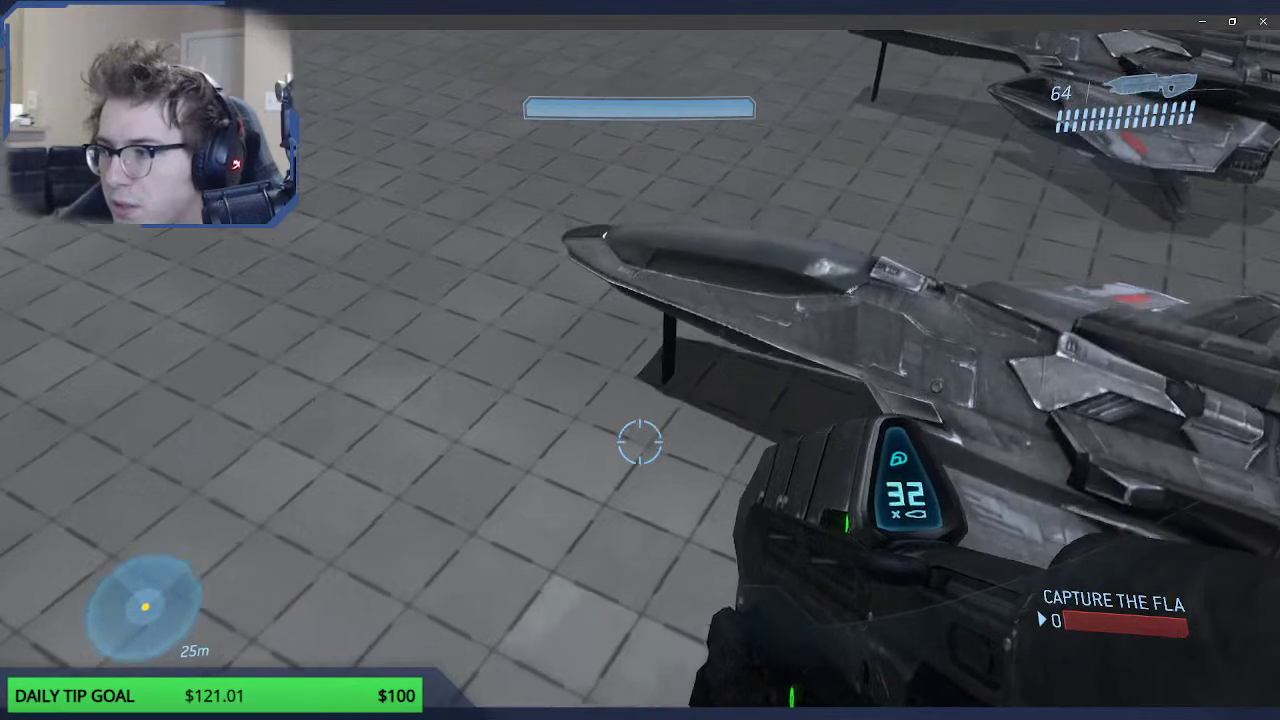
key("e")
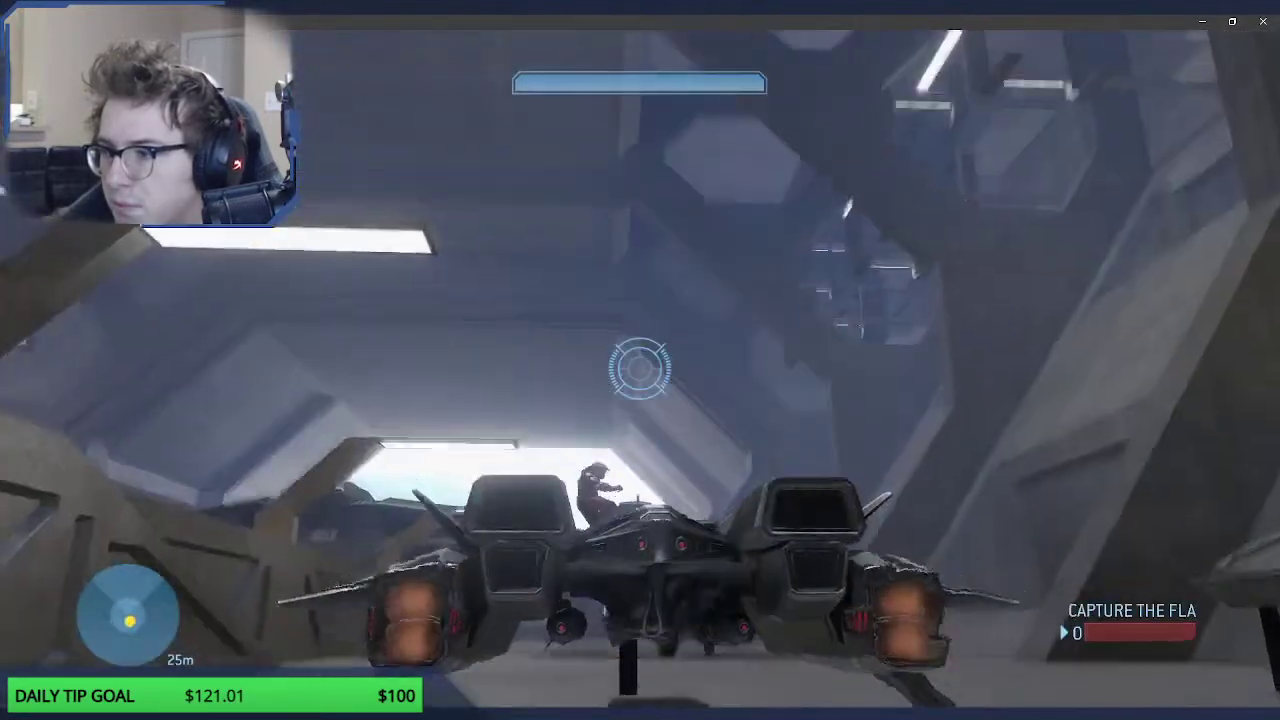
Step: Fly the fighter through the hangar and out of its opening towards the valley
key("w")
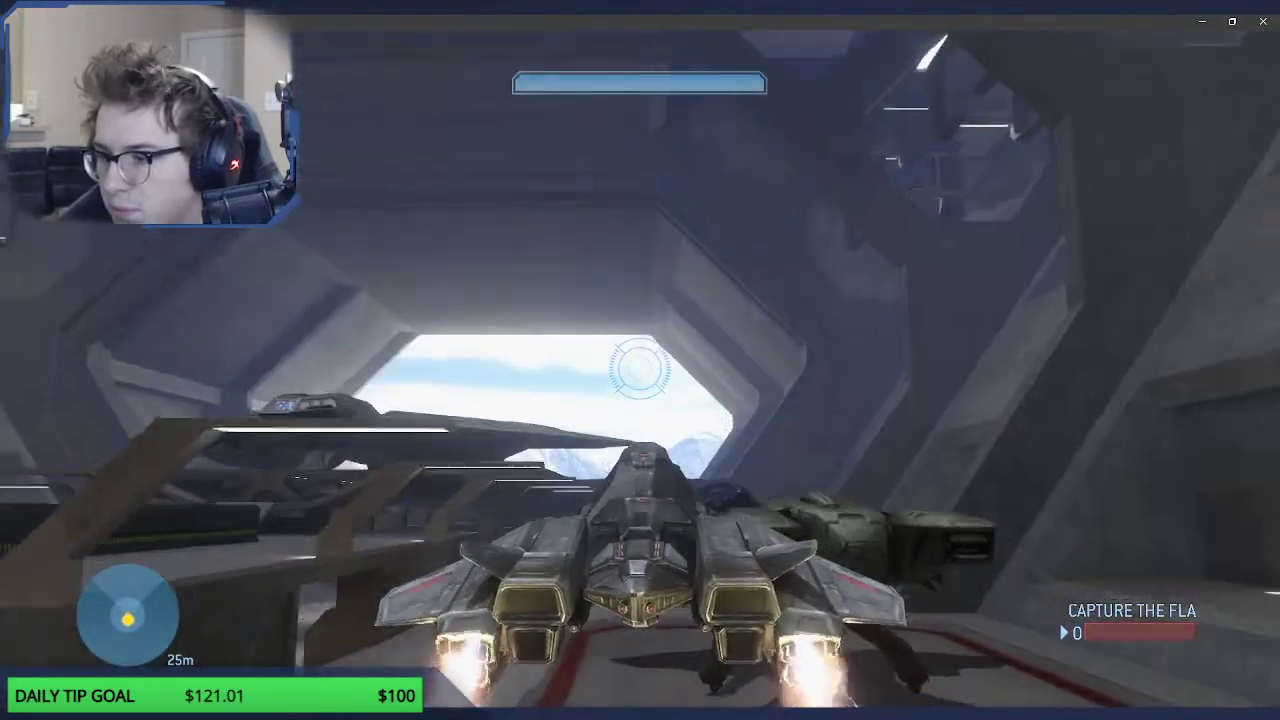
key("w")
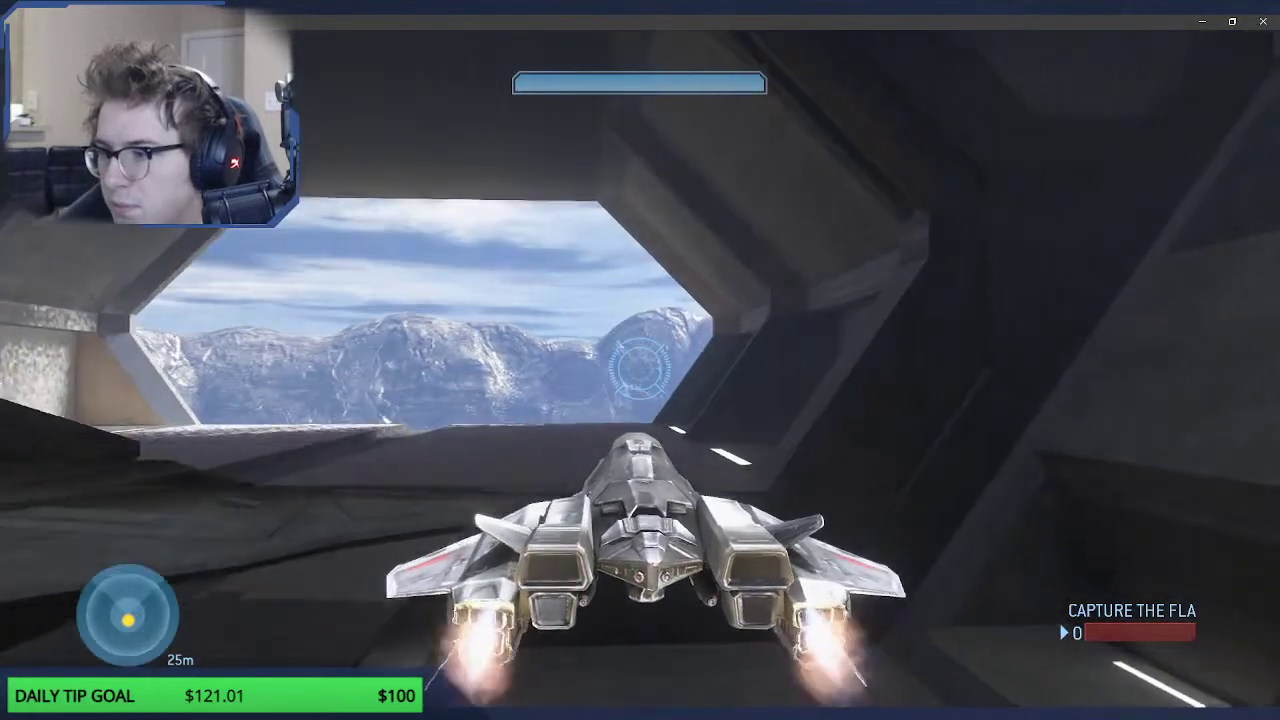
key("w")
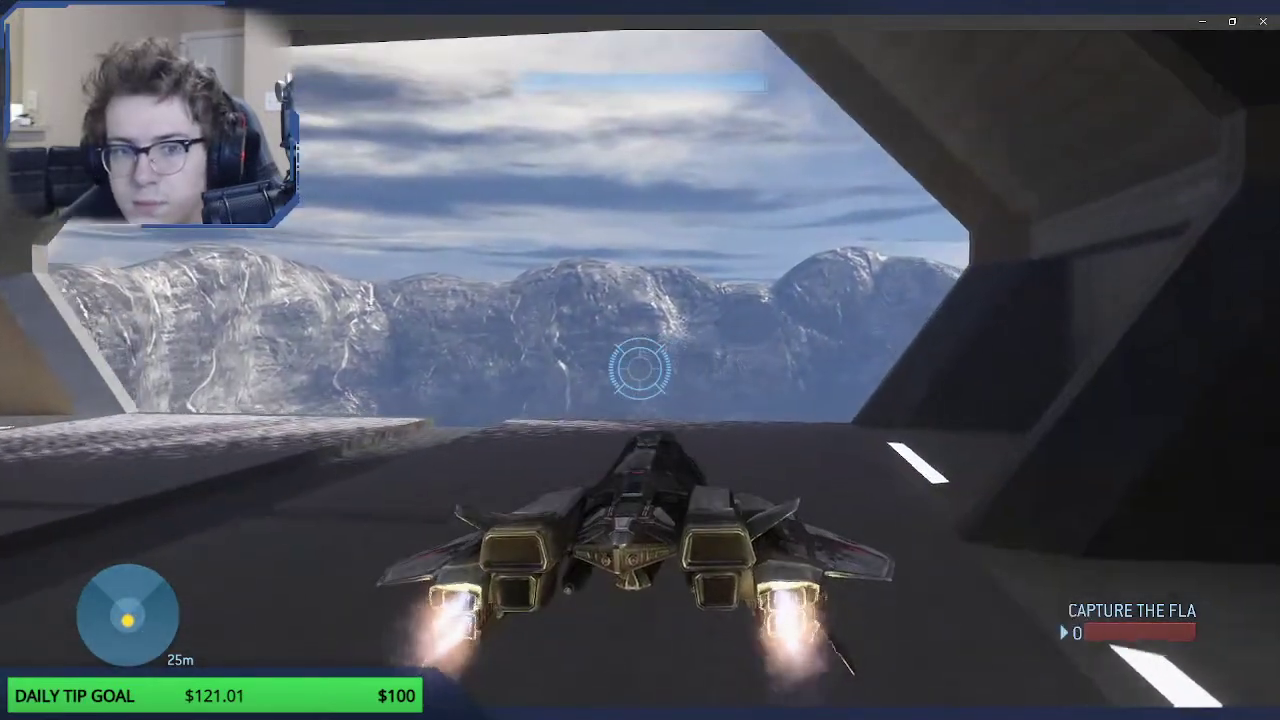
key("w")
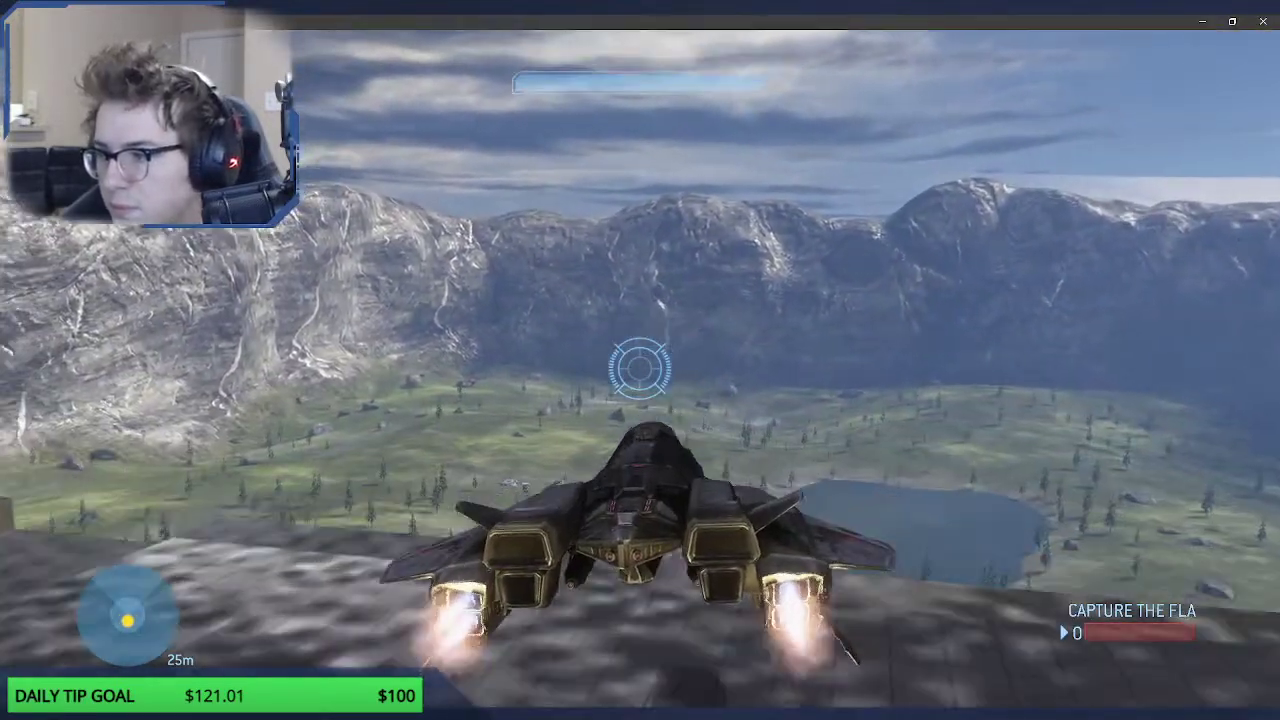
Step: Fly the fighter out of the hangar opening and down over the wooded valley towards the lake
key("w")
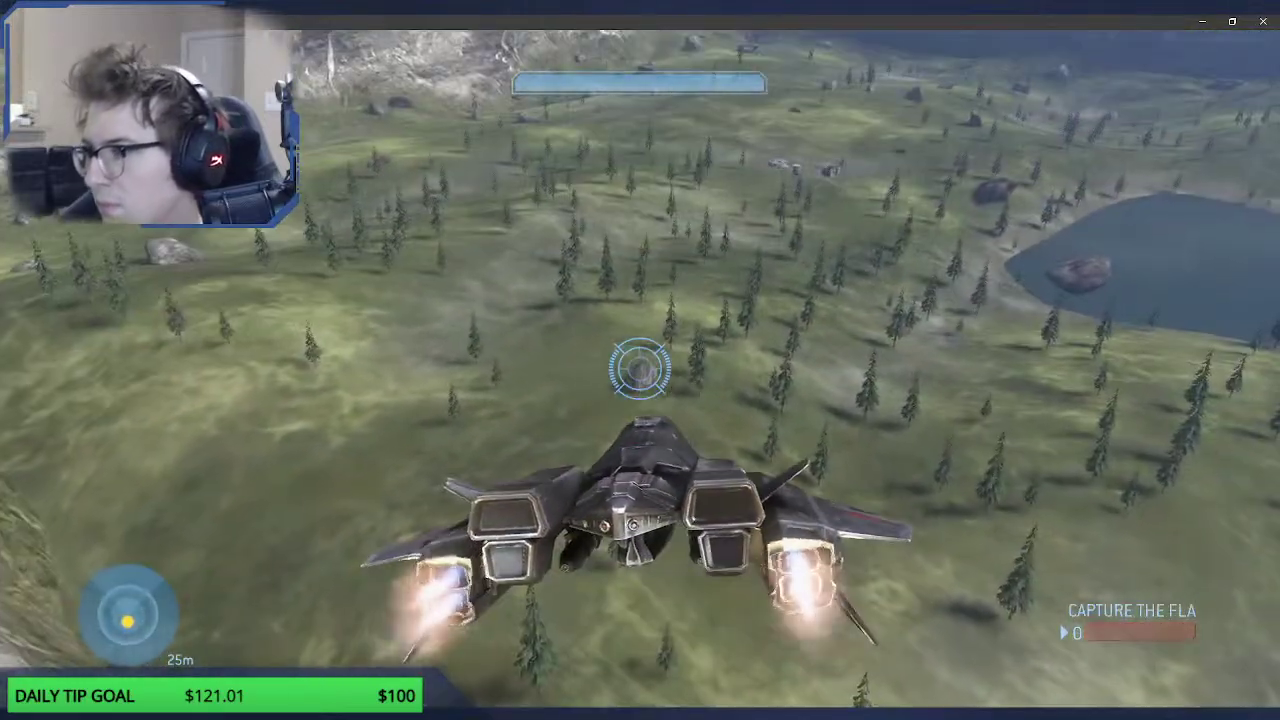
key("w")
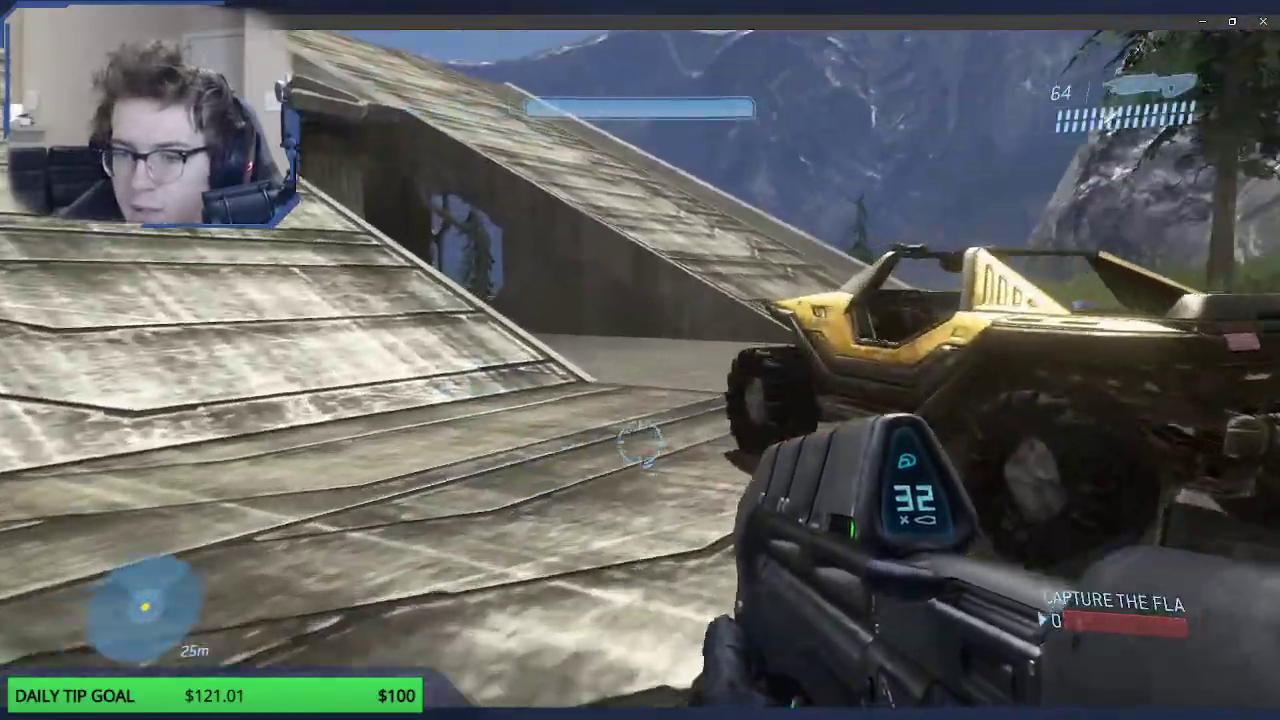
Step: Climb the sloping metal structure beside the yellow Warthog on foot and inspect the parked aircraft and surroundings from its top
key("w")
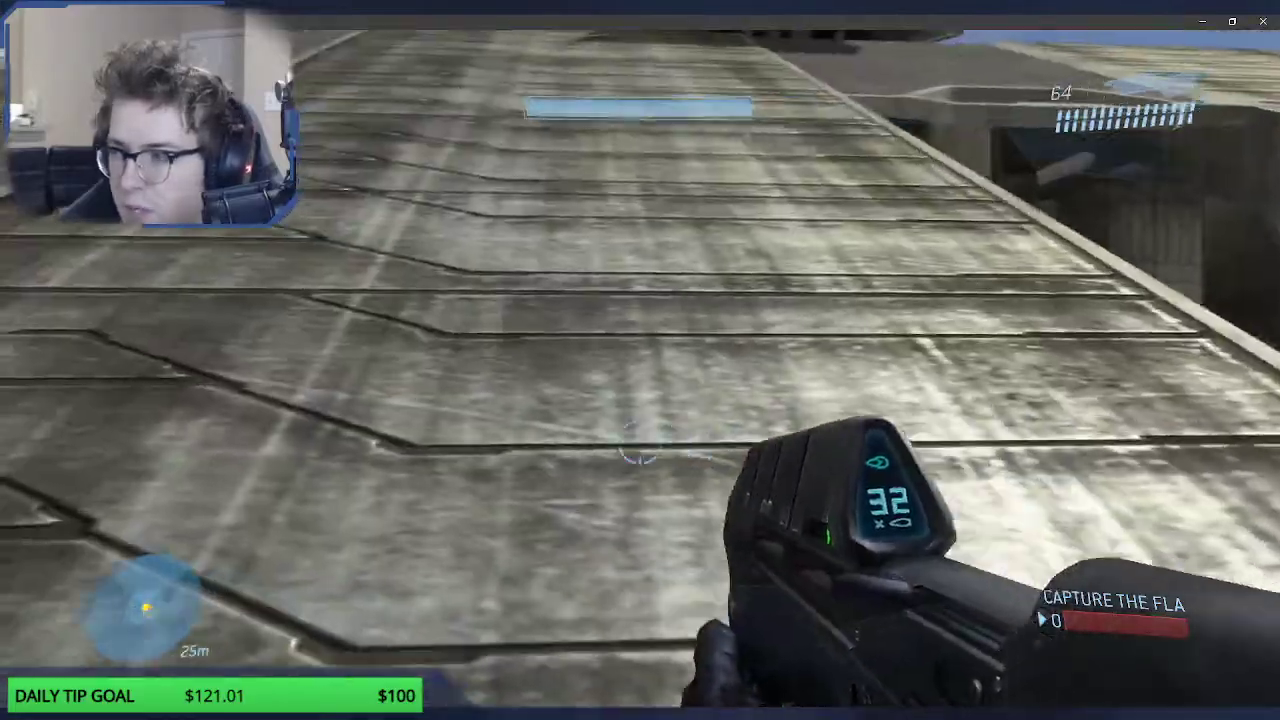
key("w")
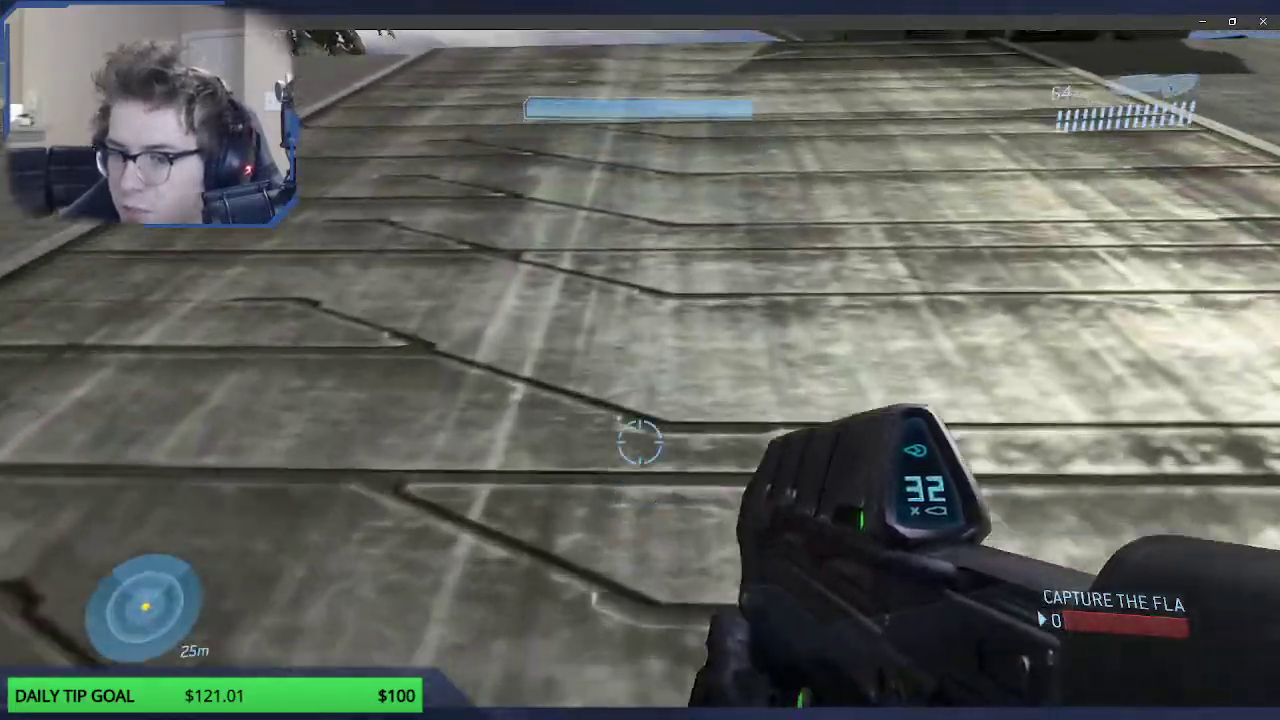
key("w")
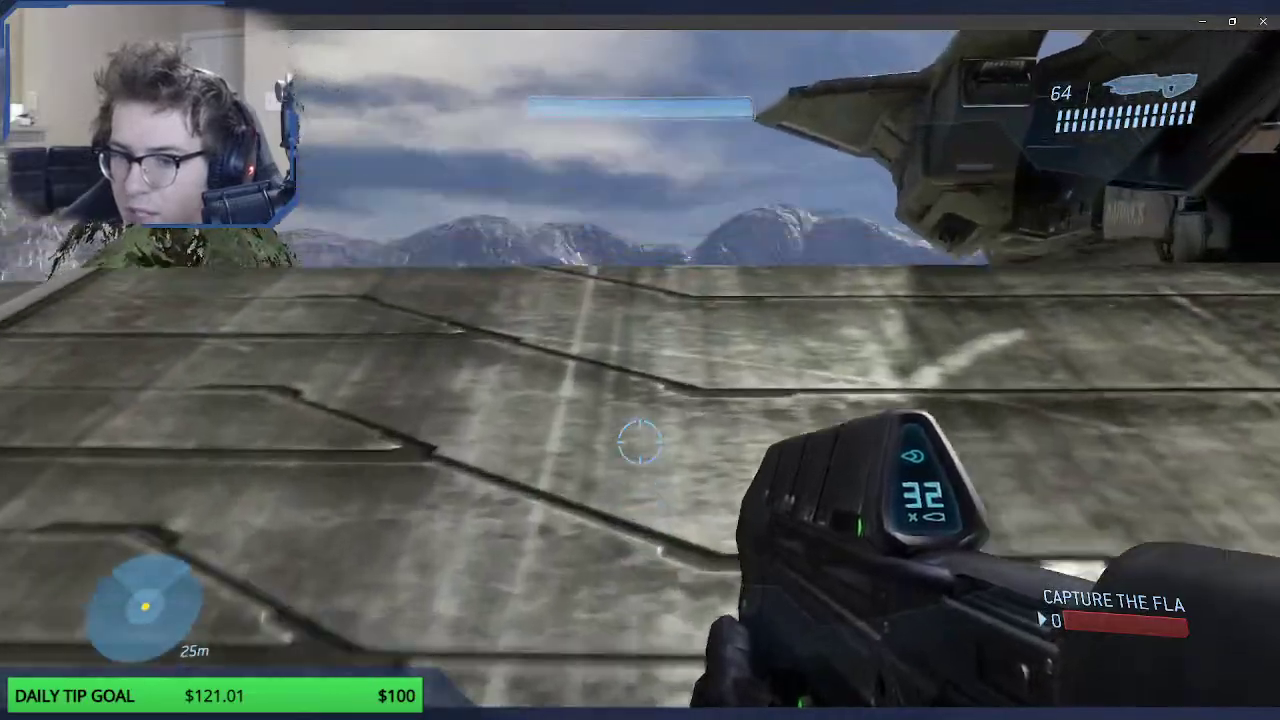
key("w")
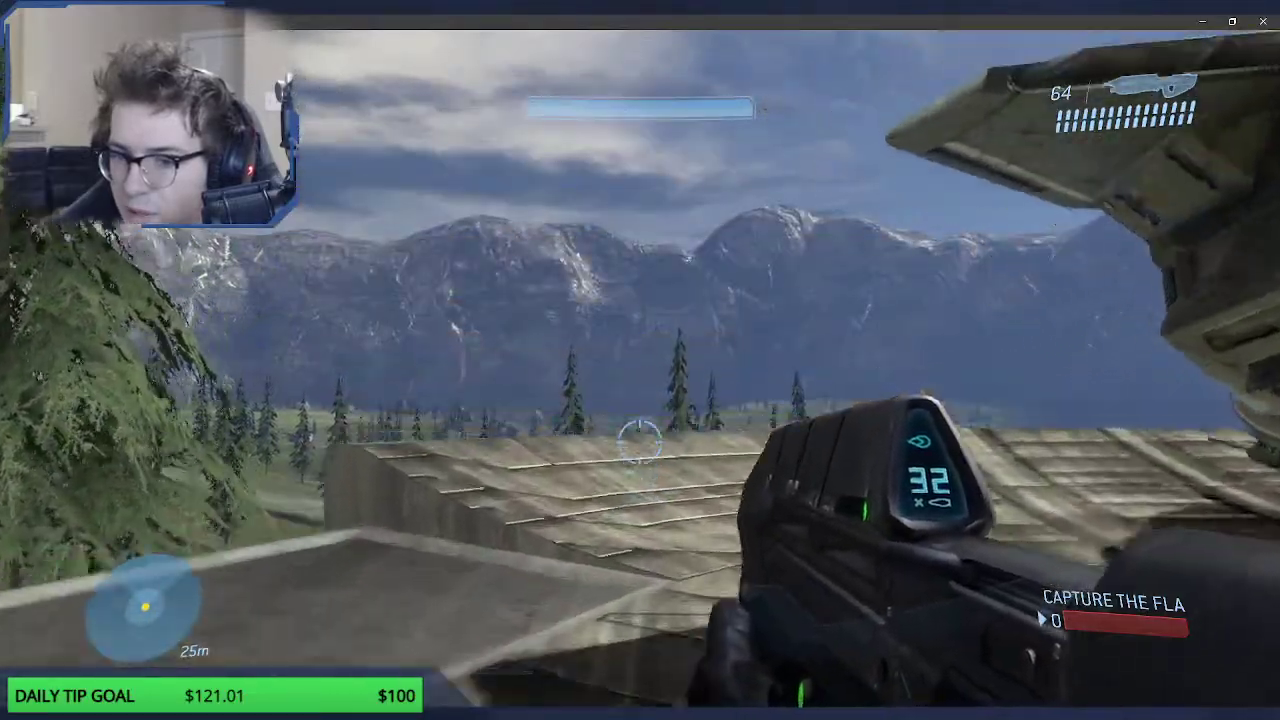
key("w")
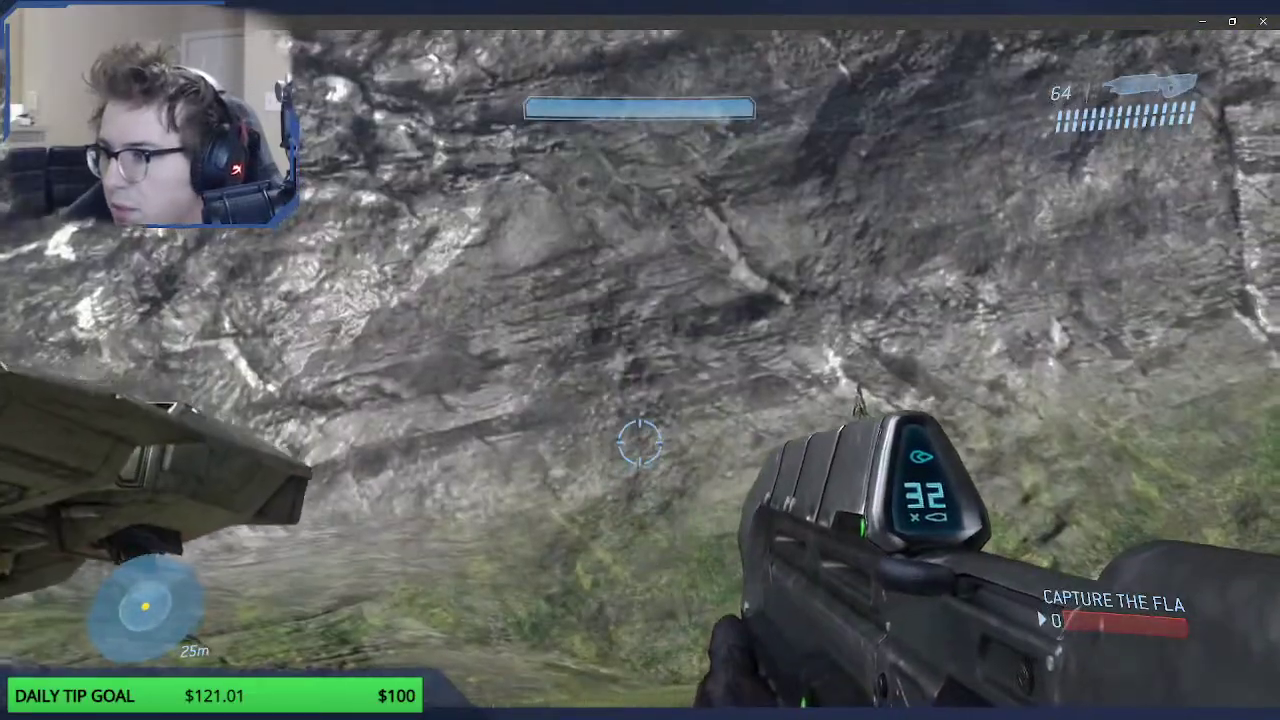
key("w")
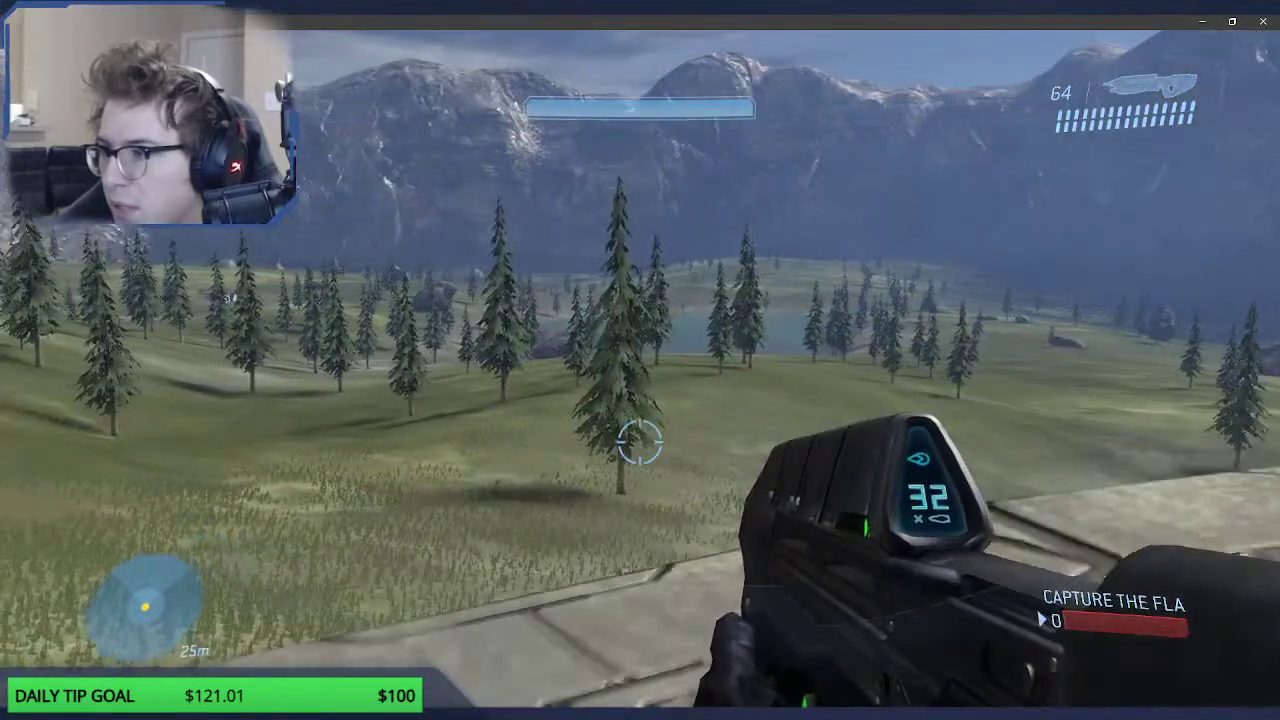
Step: Survey the wooded valley, lake and mountains from the edge of the metal structure, partly through the zoomed view
key("w")
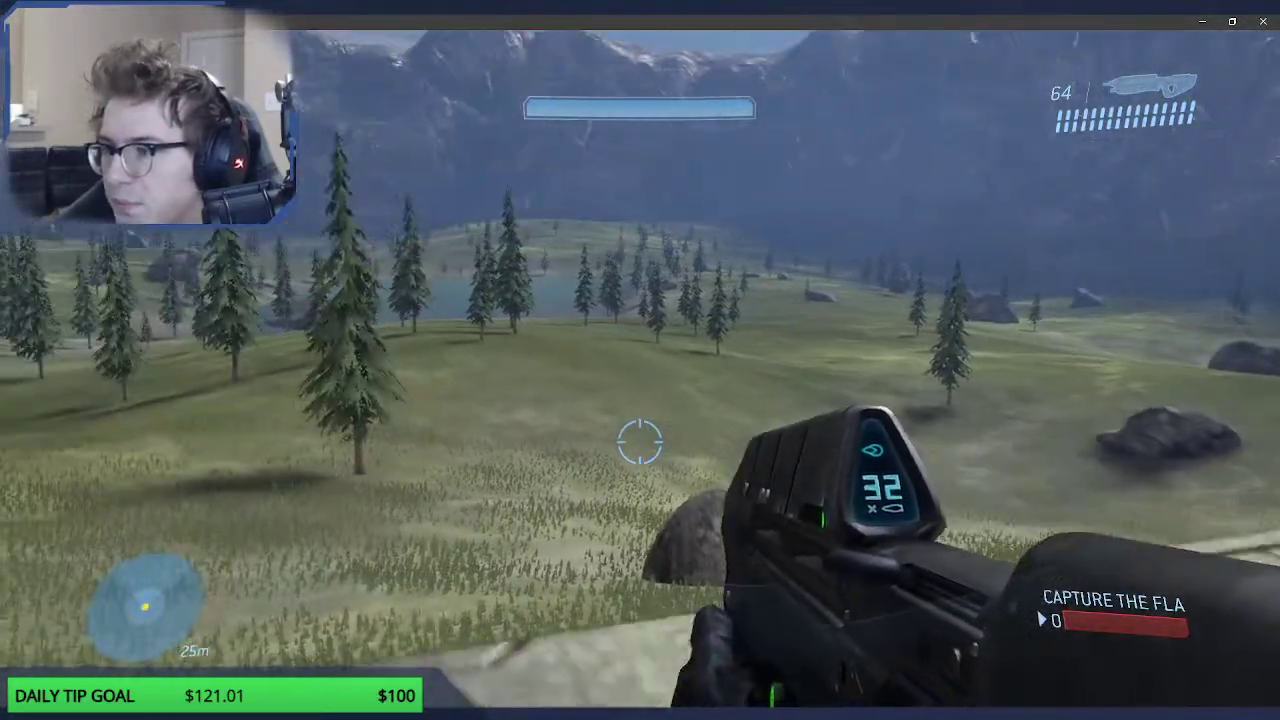
key("w")
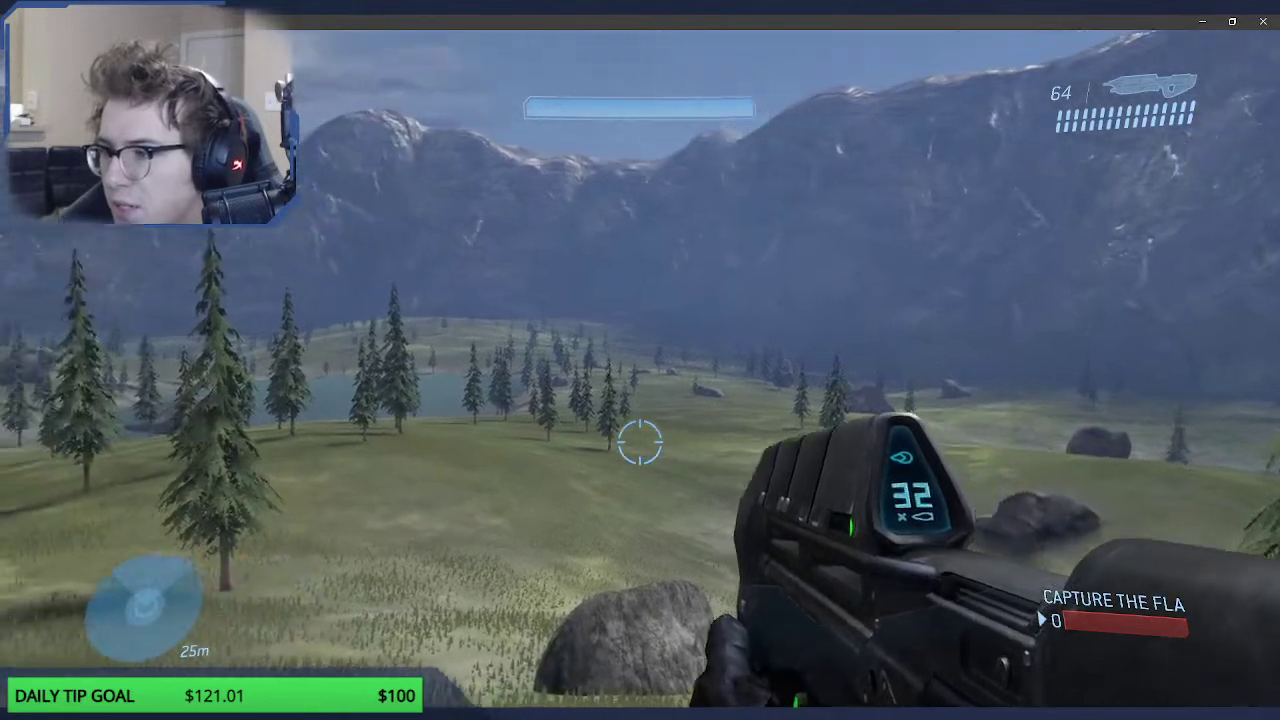
right_click(640, 442)
right_click(640, 441)
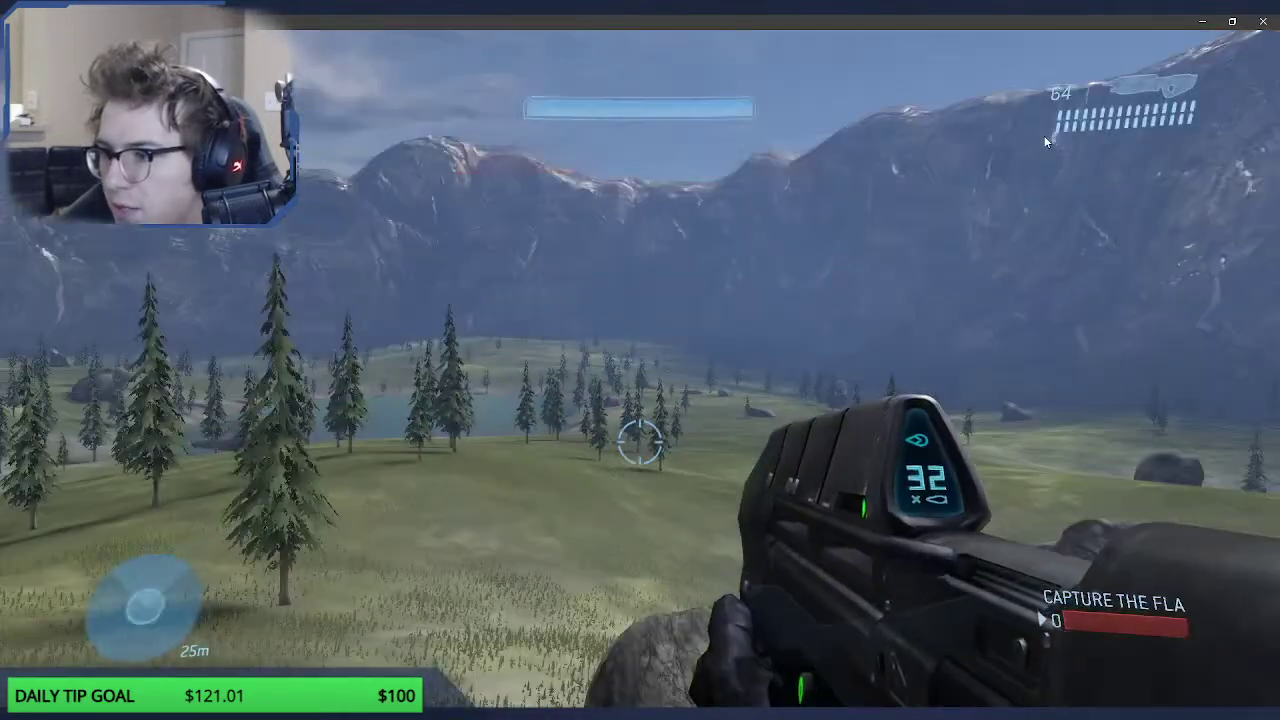
key("w")
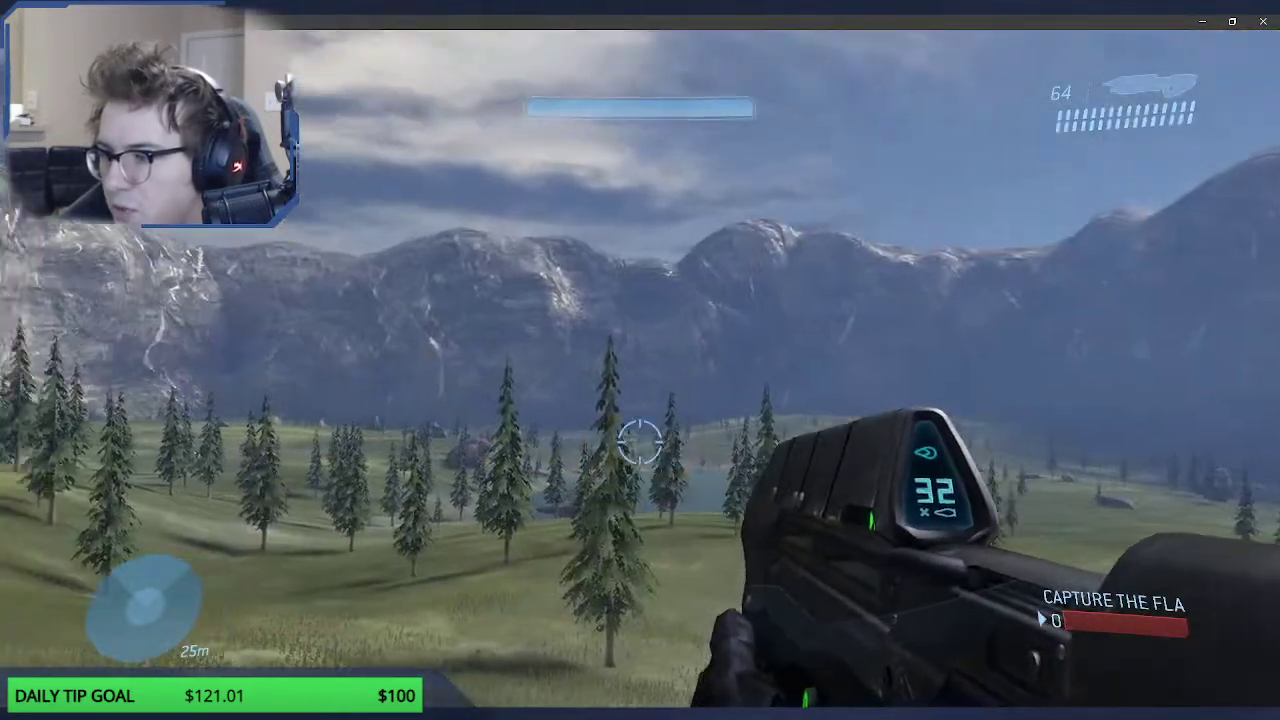
key("w")
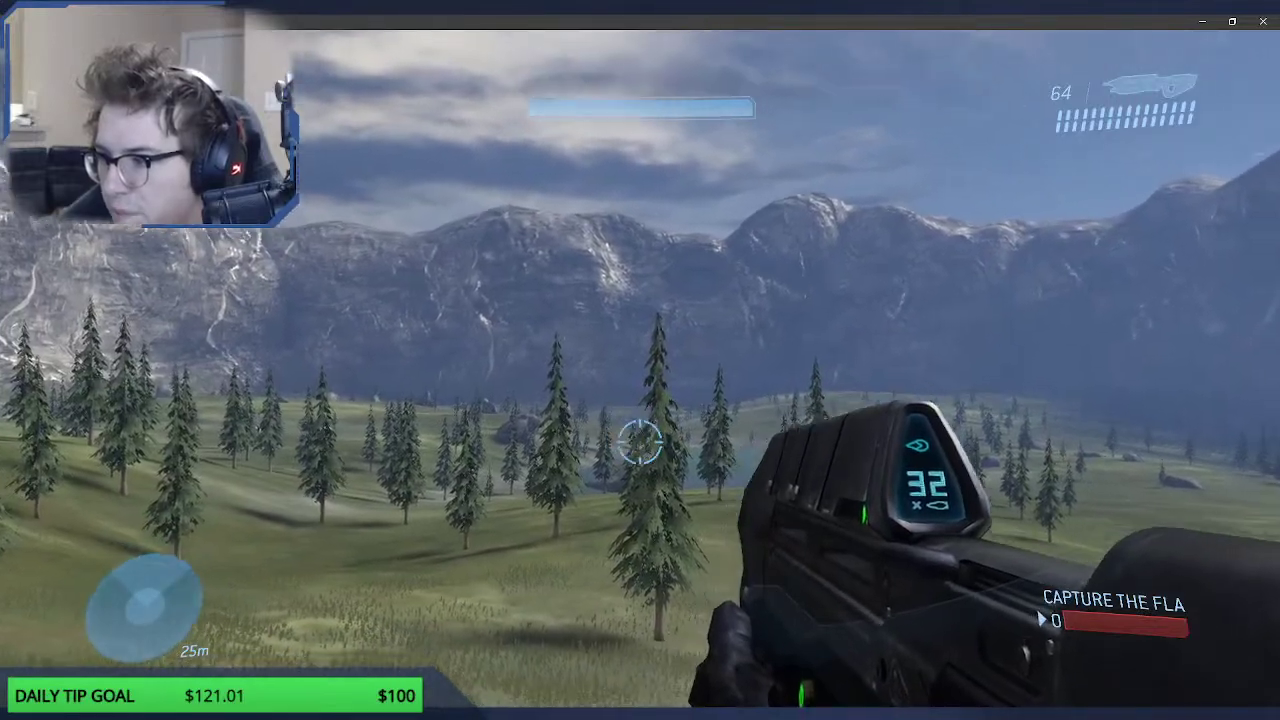
key("w")
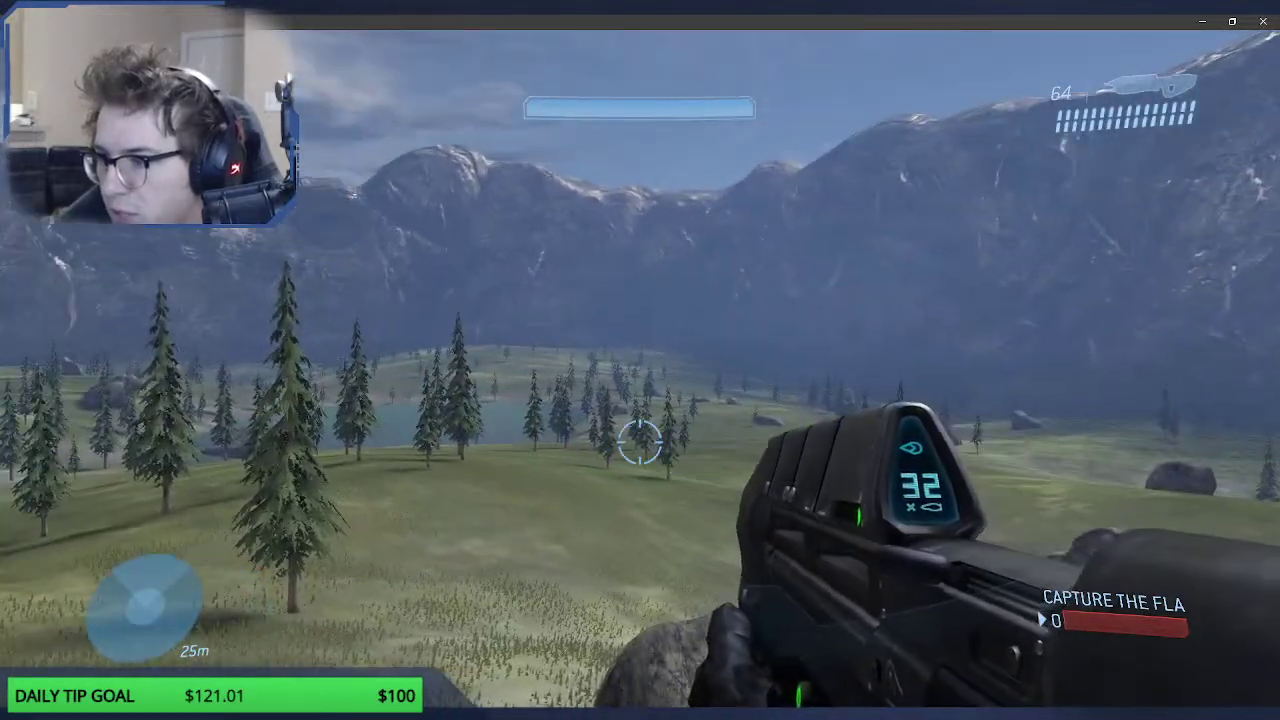
key("w")
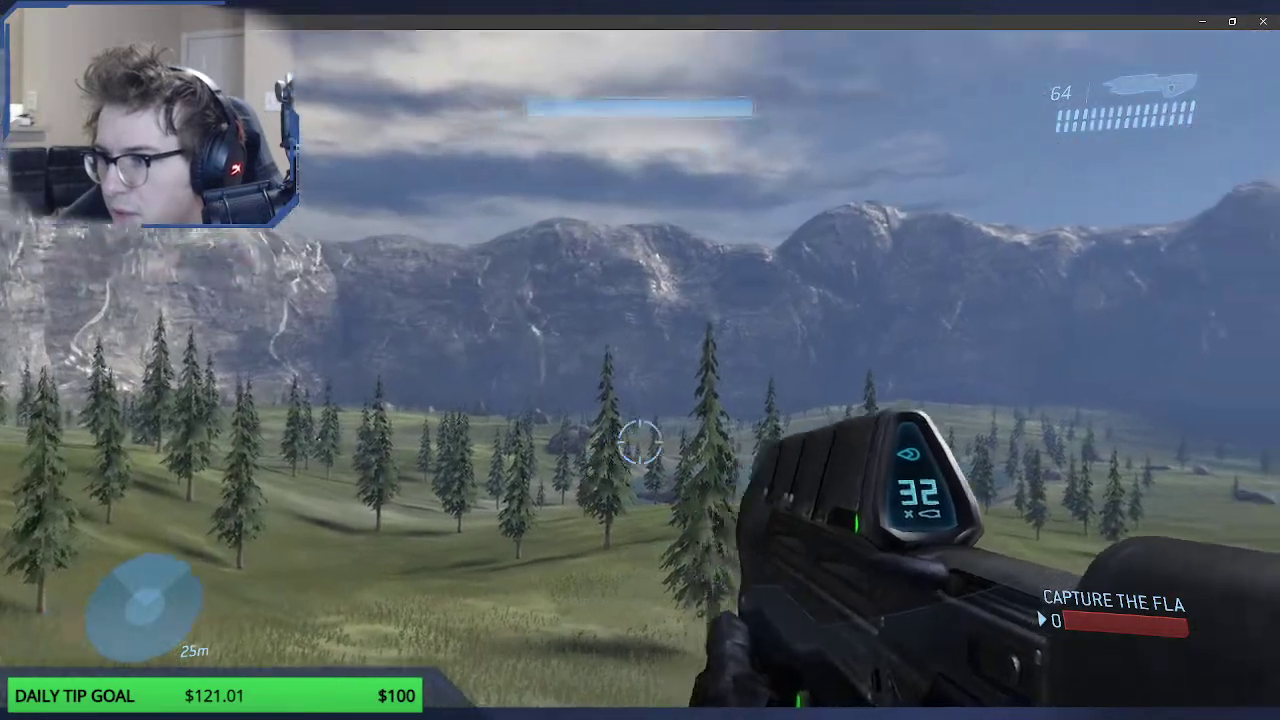
right_click(640, 442)
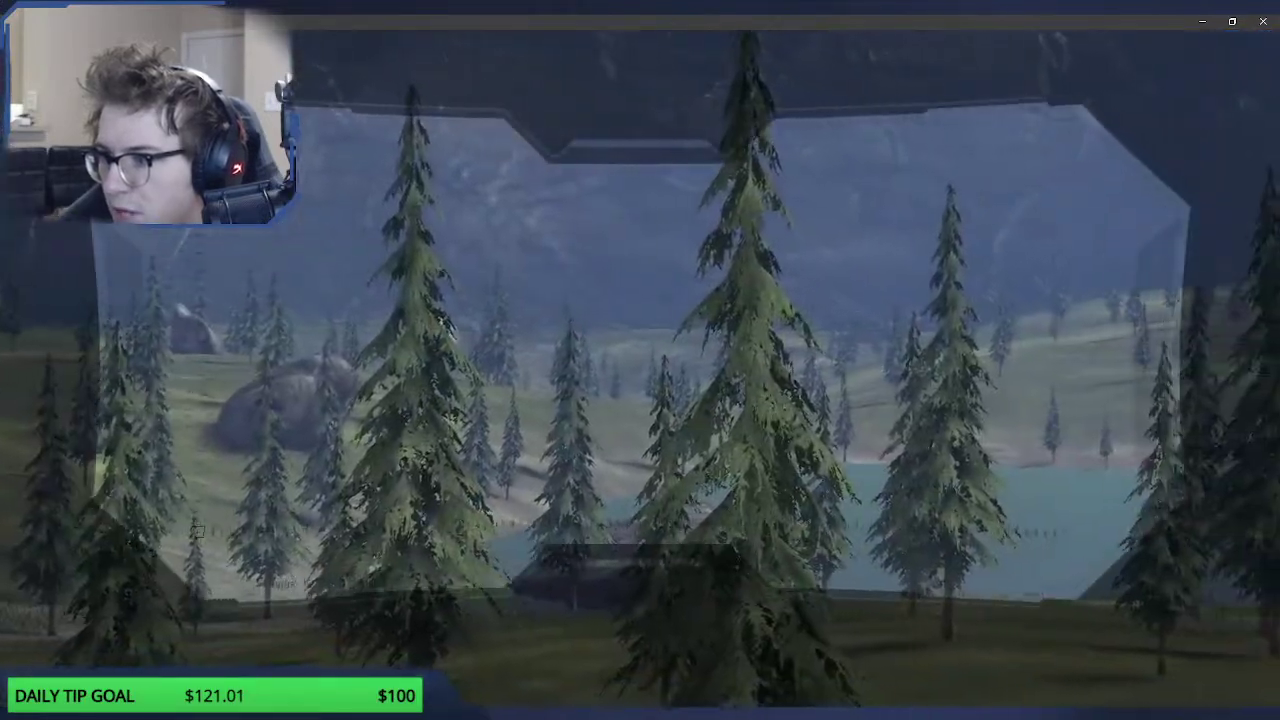
key("w")
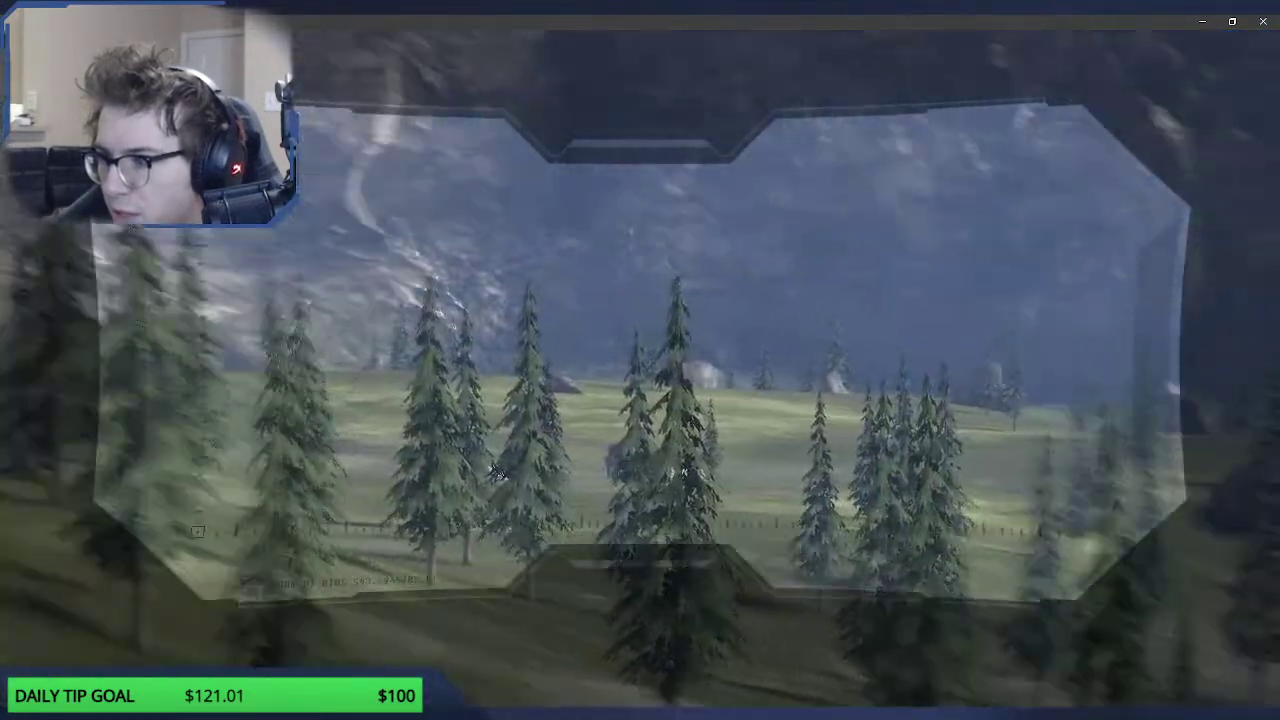
right_click(640, 442)
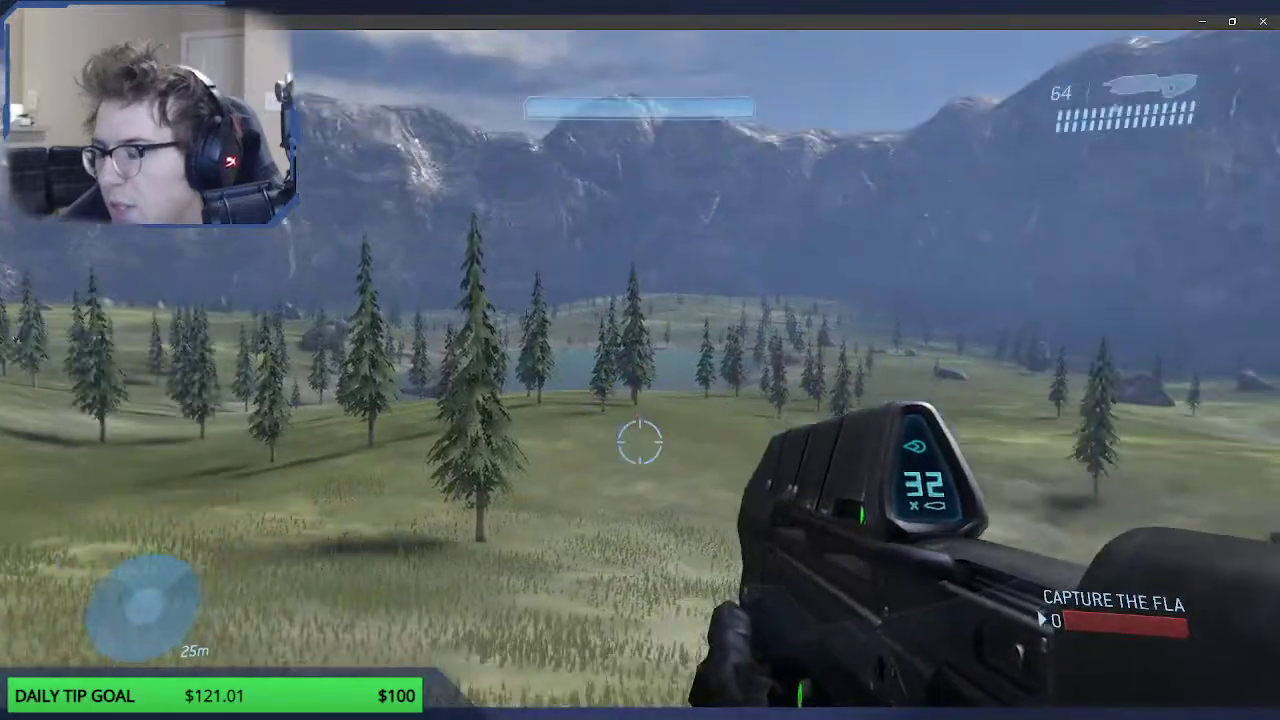
key("w")
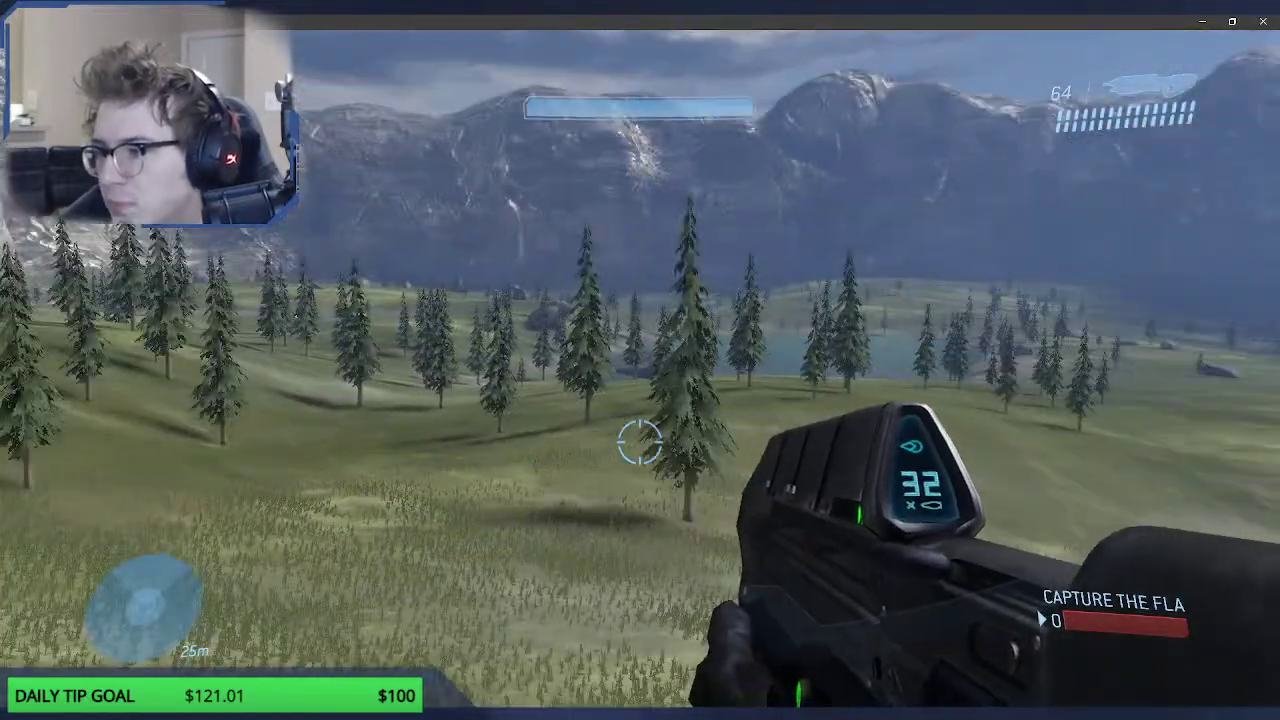
key("w")
Step: Close the running Capture the Flag match and return to the level editor's game view at full size
left_click(1269, 19)
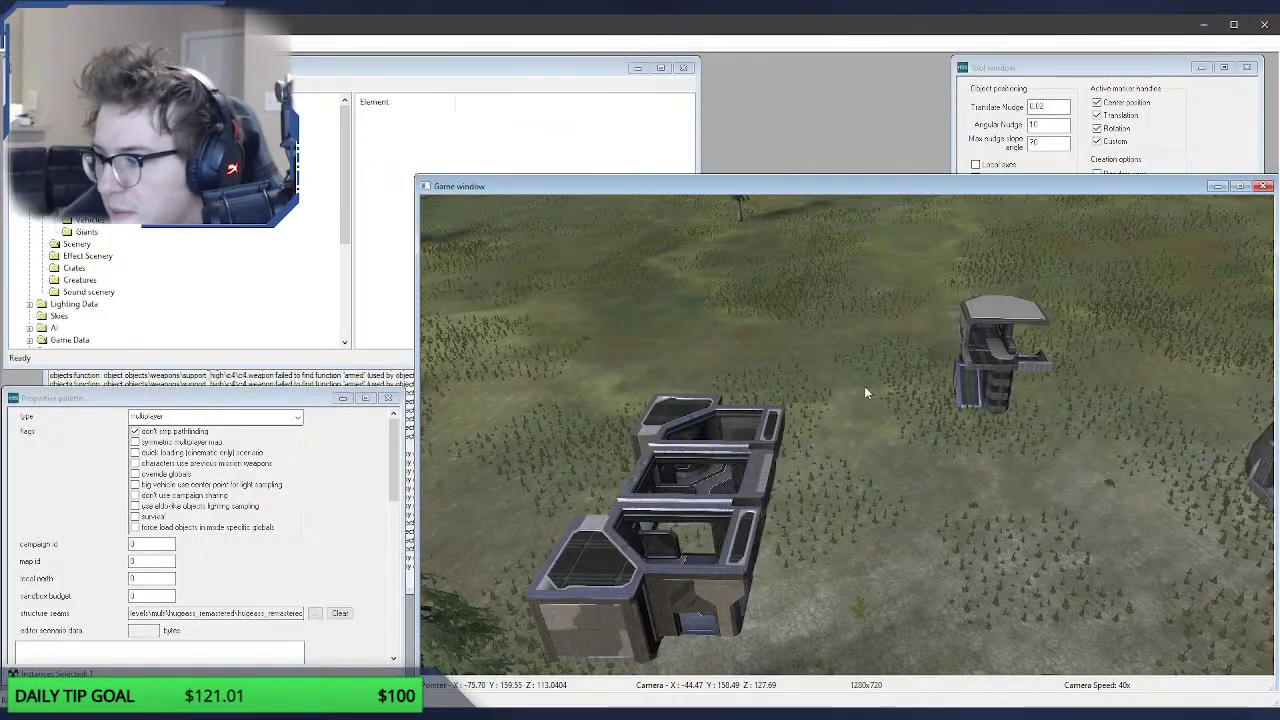
right_click(804, 714)
left_click(811, 697)
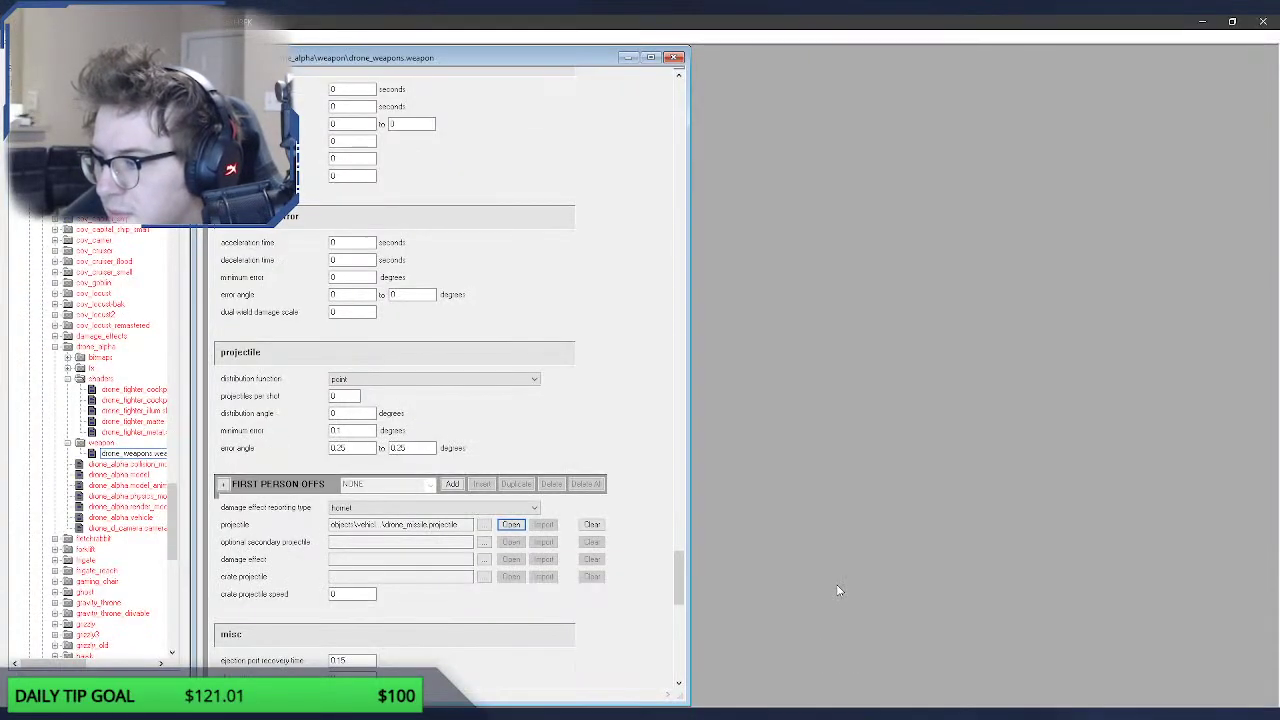
key("alt+Tab")
left_click(859, 596)
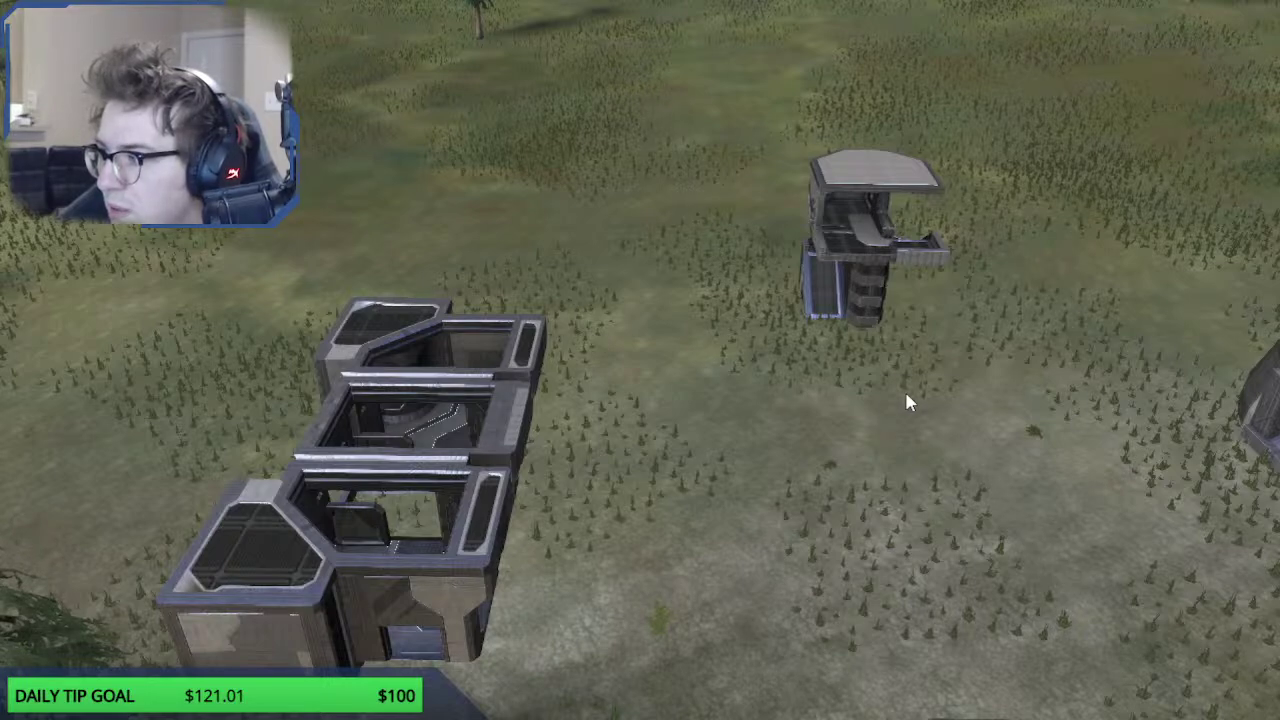
Step: Raise the sunken bfg walker on the lake shore so that its legs stand out of the ground
key("w")
middle_click_drag(962, 418, 754, 380)
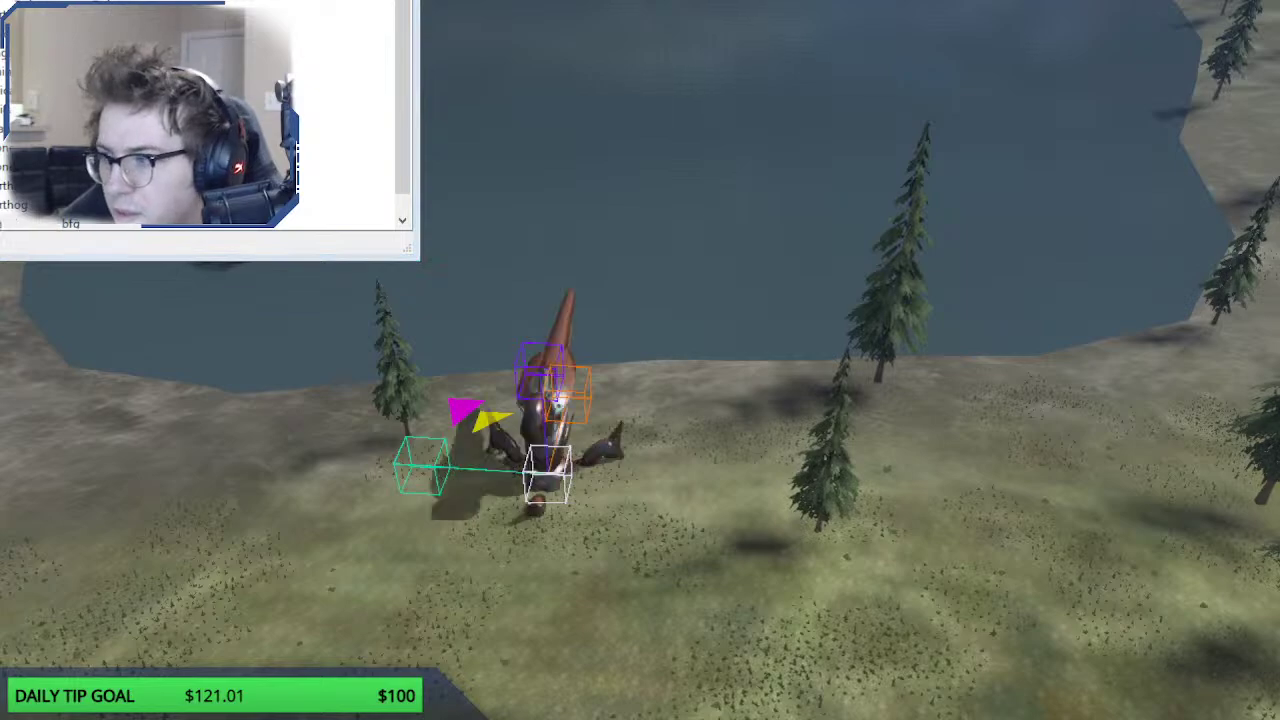
left_click_drag(537, 394, 528, 317)
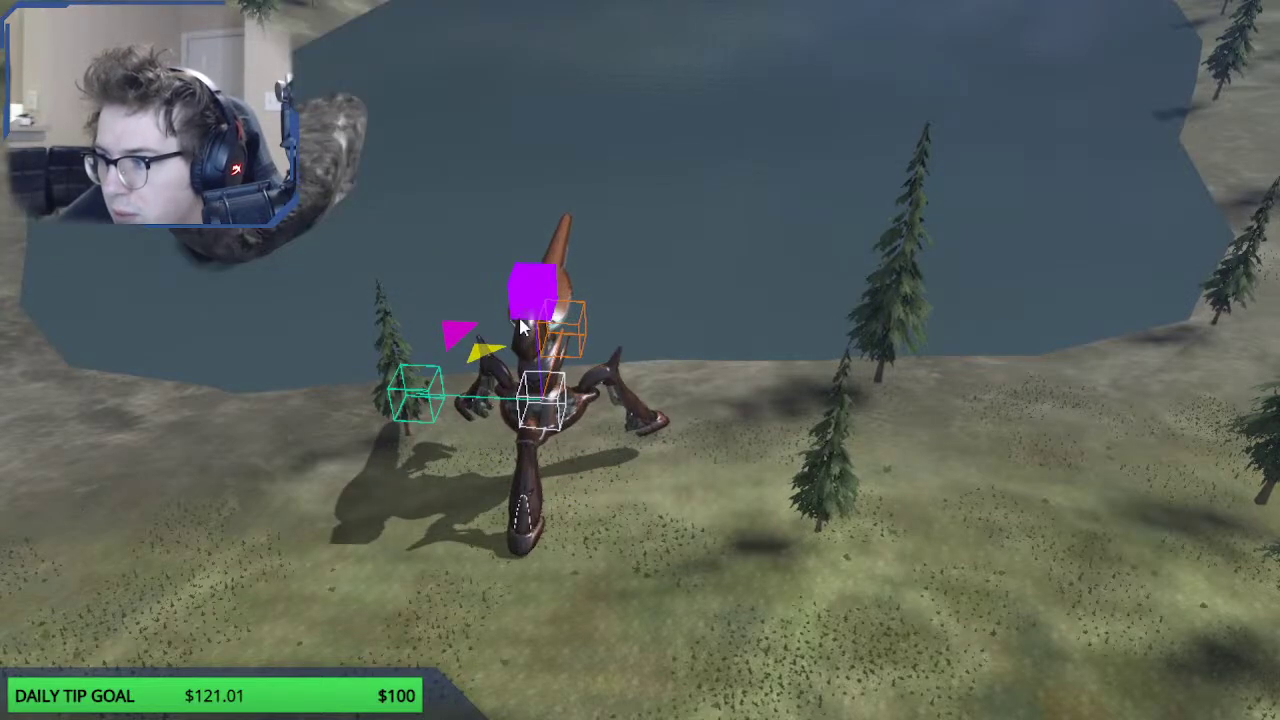
middle_click_drag(528, 317, 760, 235)
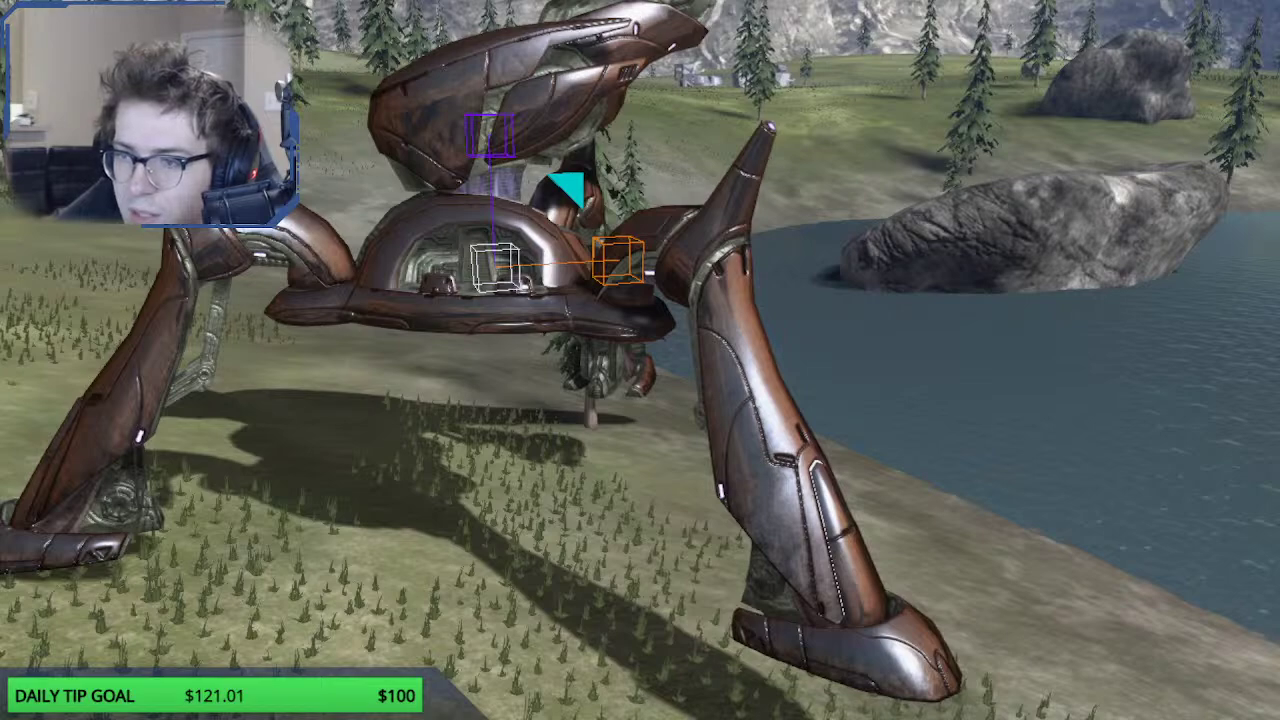
Step: Switch to the tag editor and look through the motion type options for the rigid body in bfg.physics_model
key("alt+Tab")
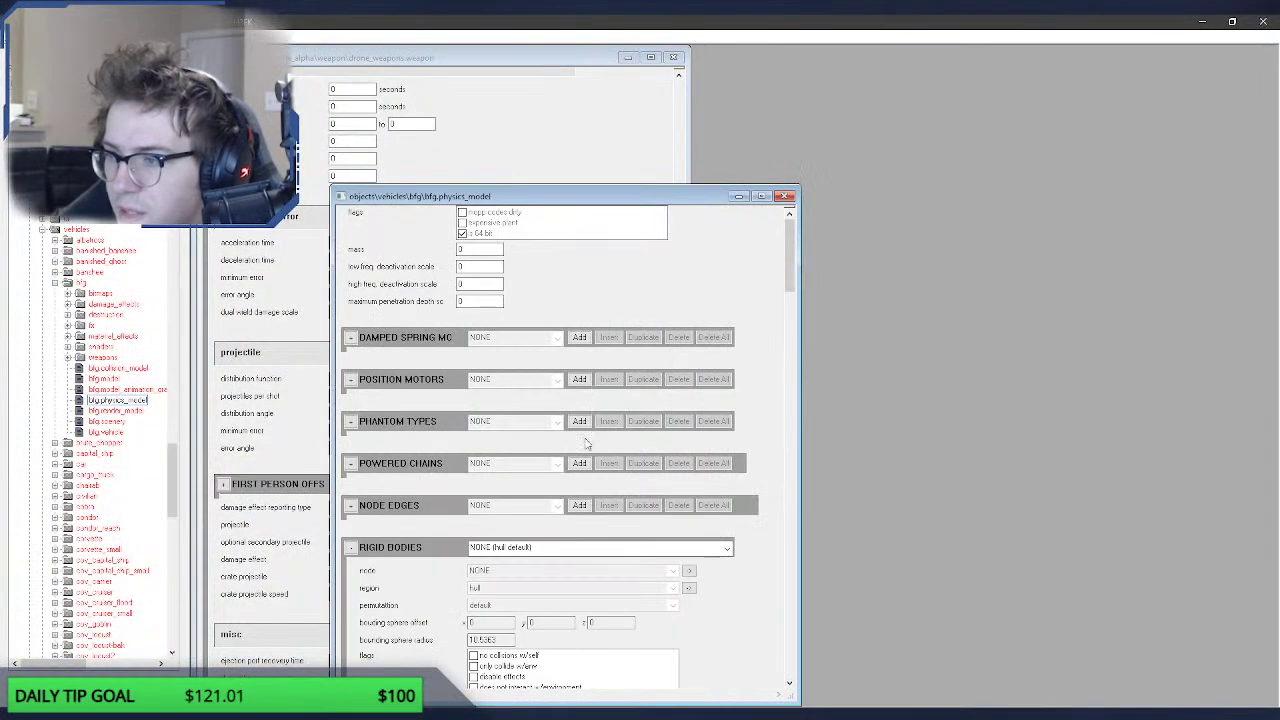
scroll(508, 570, "down", 3)
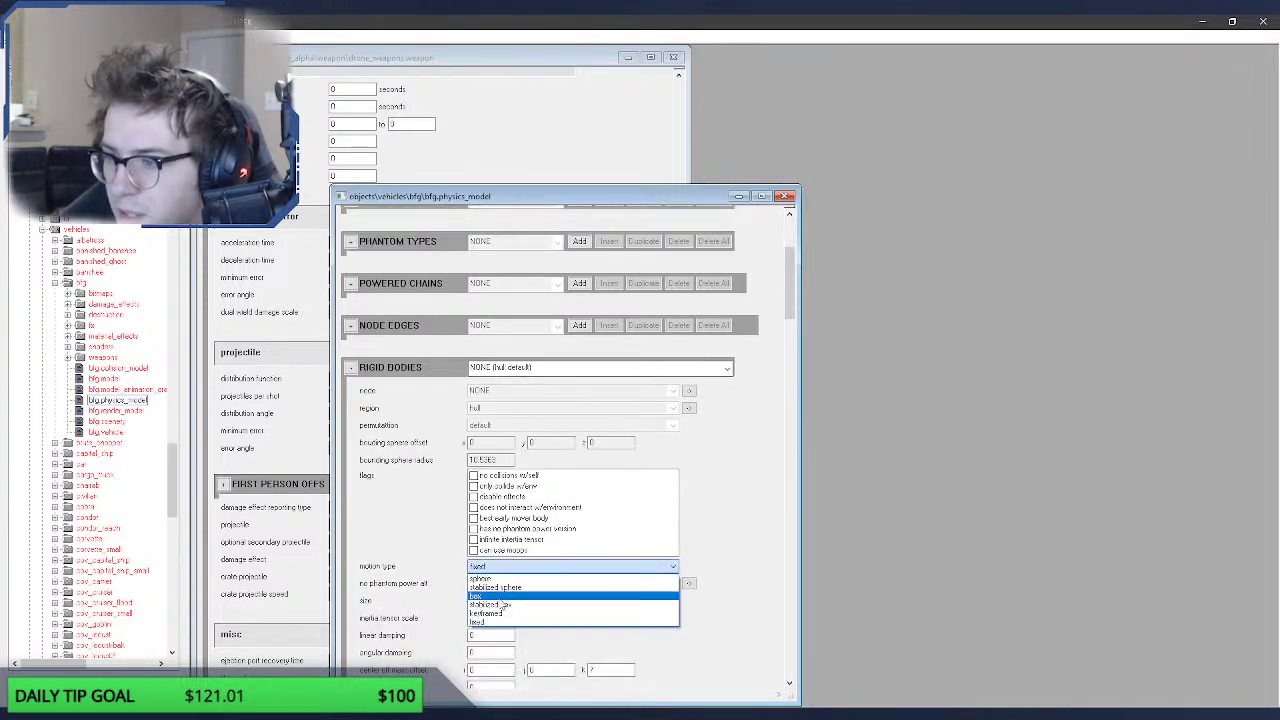
key("alt+Tab")
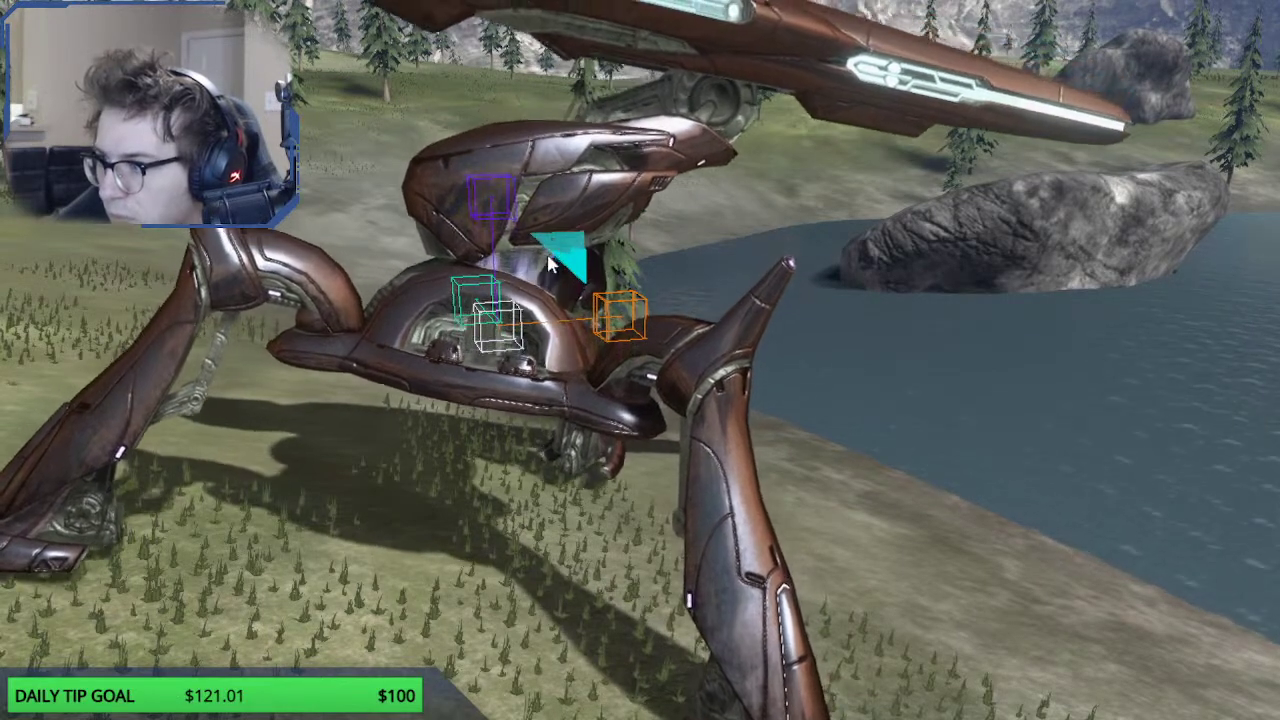
Step: Adjust the bfg's height beside the lake and check from several sides how its feet meet the ground
middle_click_drag(558, 232, 706, 289)
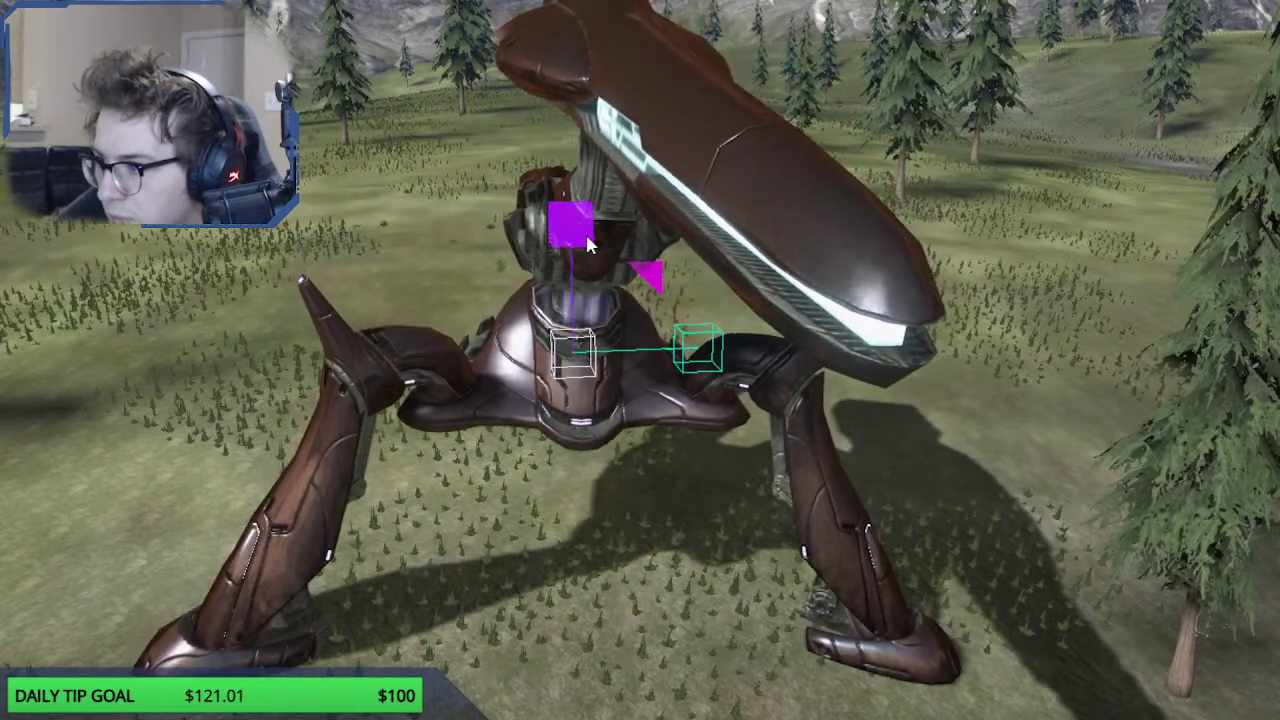
middle_click_drag(592, 300, 782, 240)
middle_click_drag(272, 470, 408, 320)
Step: Start playing in the editor beside the bfg, walk underneath it and get up onto its body
key("shift+Tab")
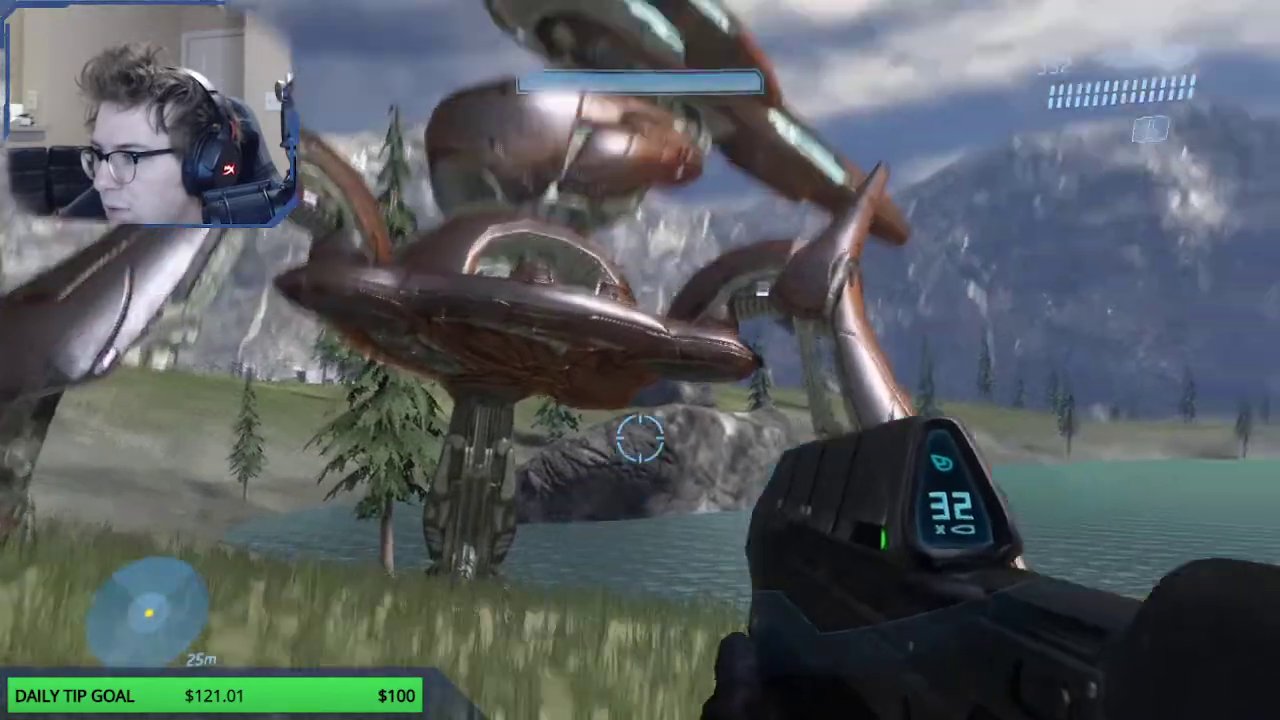
key("w")
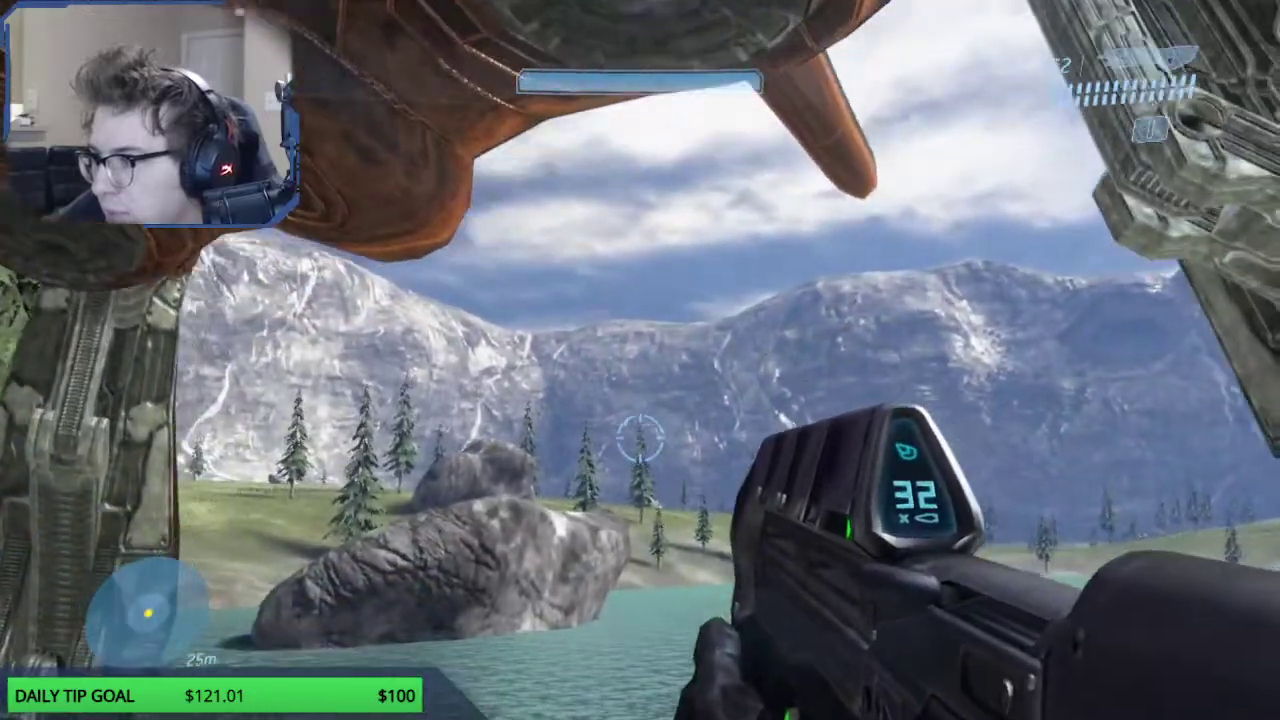
key("BackSpace")
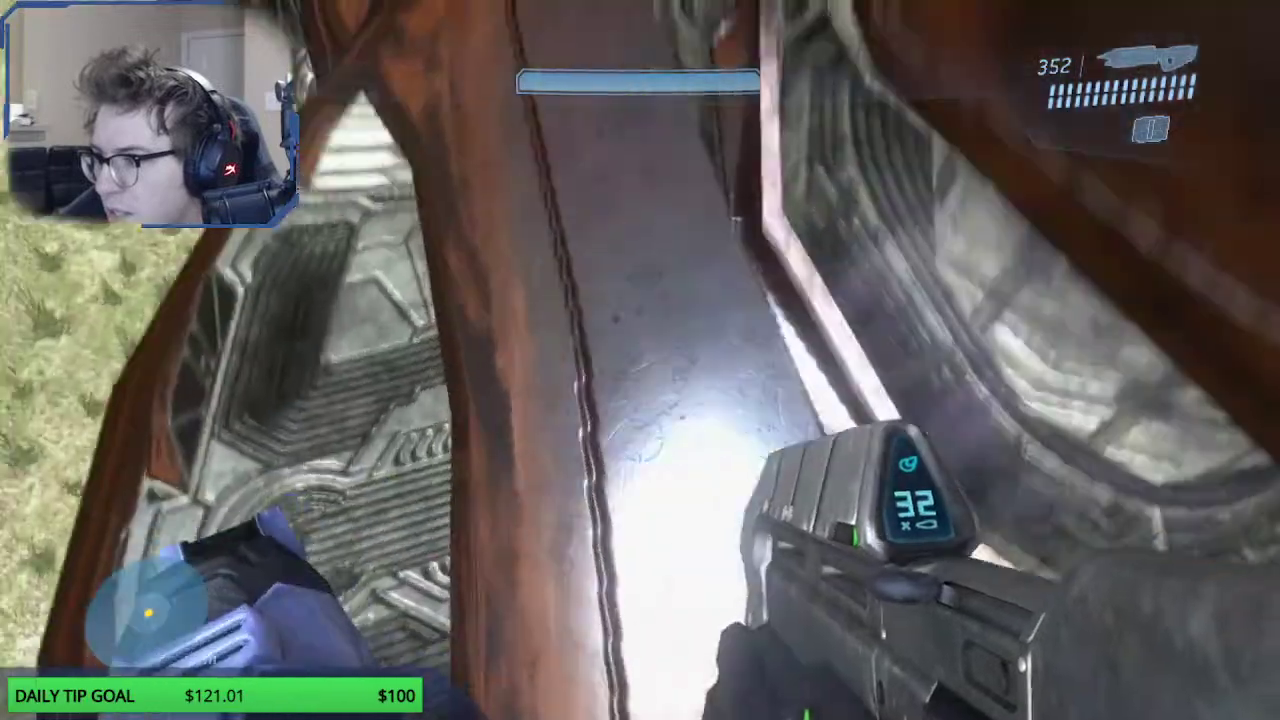
Step: Board the bfg and swing its cannon from the lake towards the hangar opening in the cliff
key("e")
key("w")
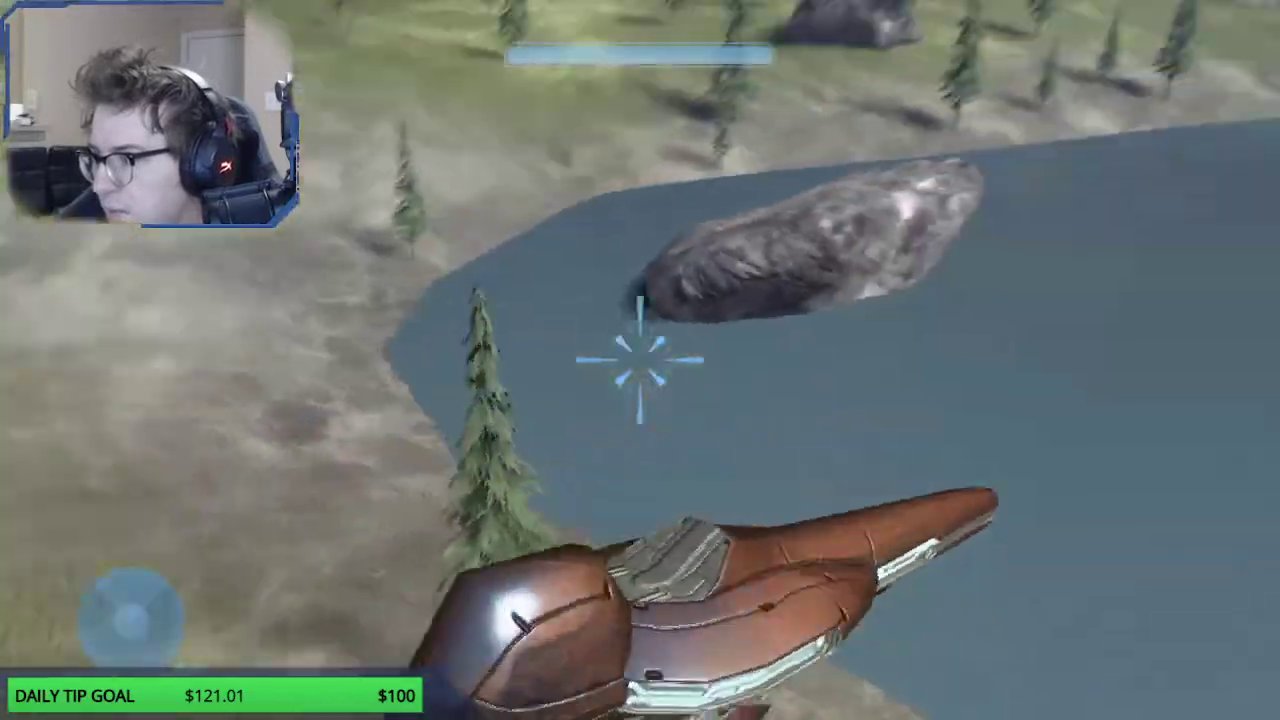
key("w")
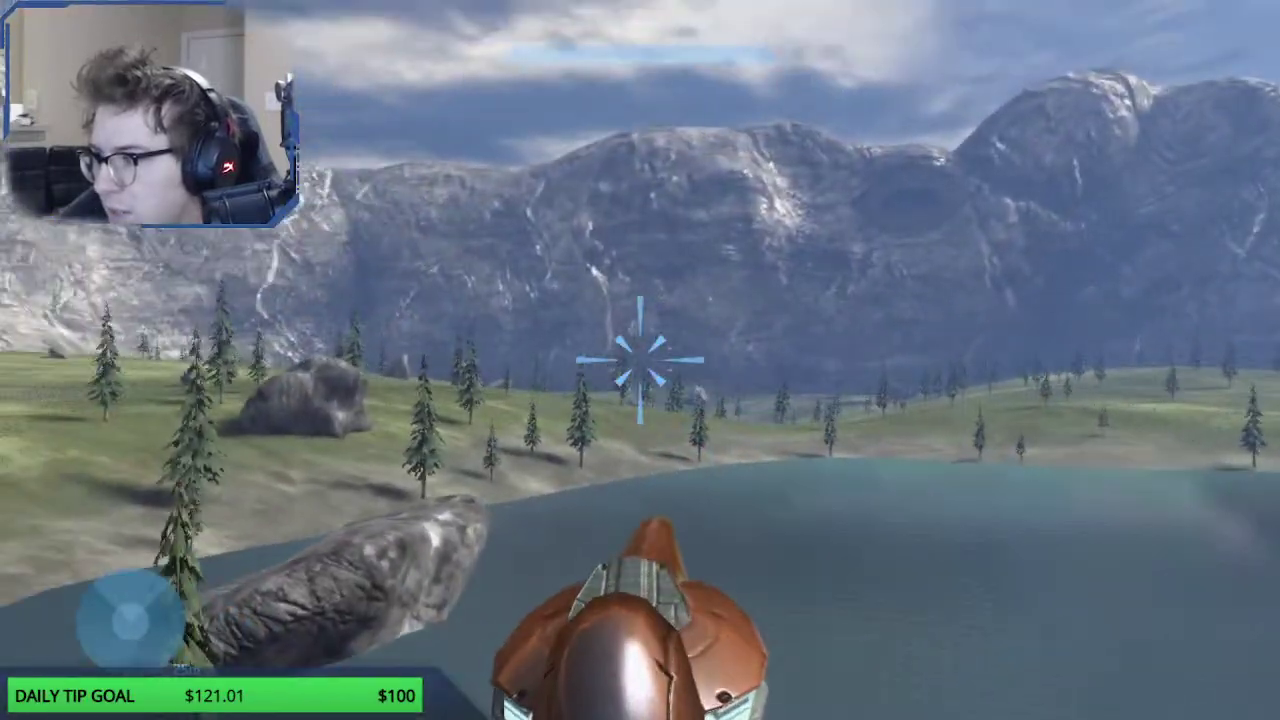
key("w")
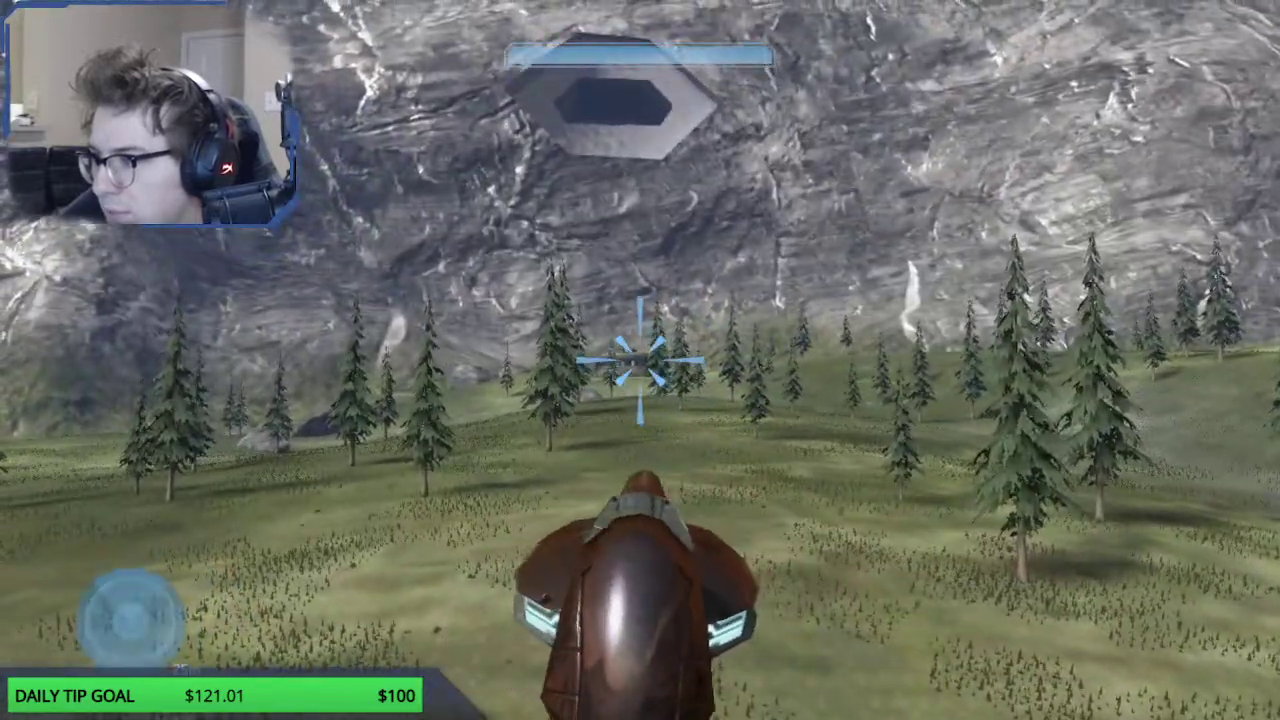
Step: Test-fire the bfg's cannon repeatedly at the base below the hangar opening and across the lake, watching how the projectile effect travels
key("w")
left_click(640, 360)
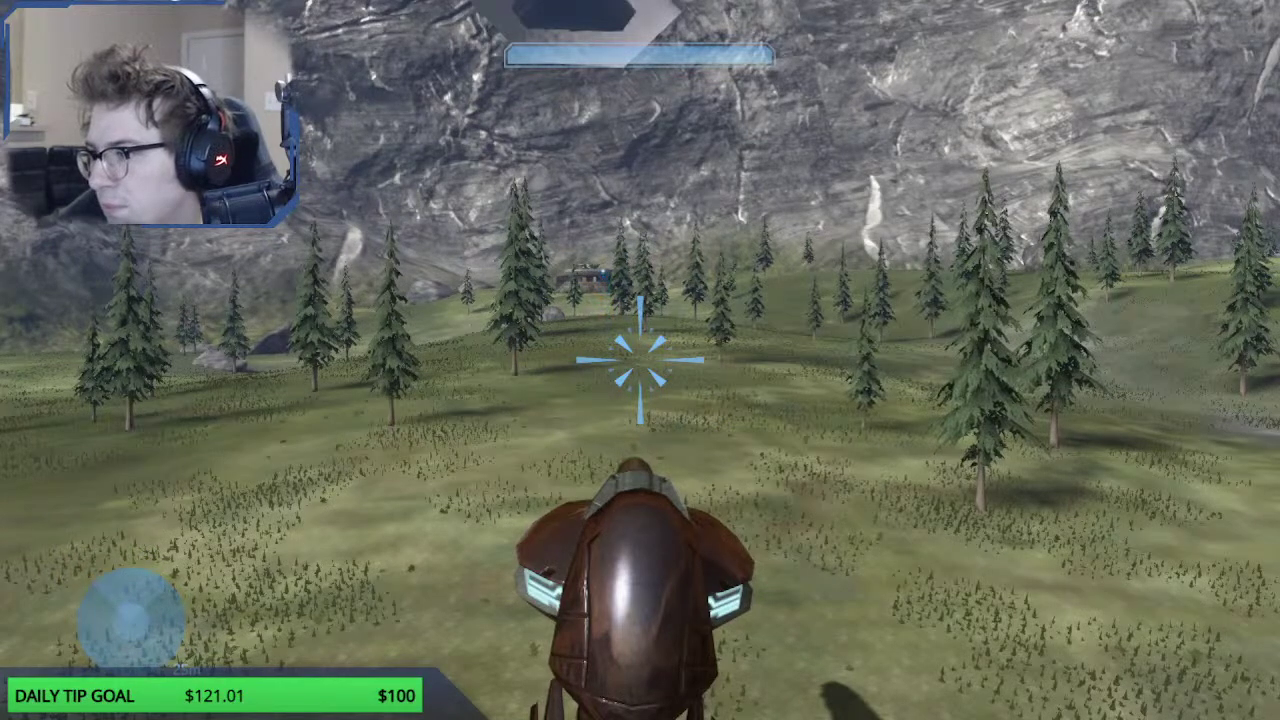
key("w")
left_click(640, 360)
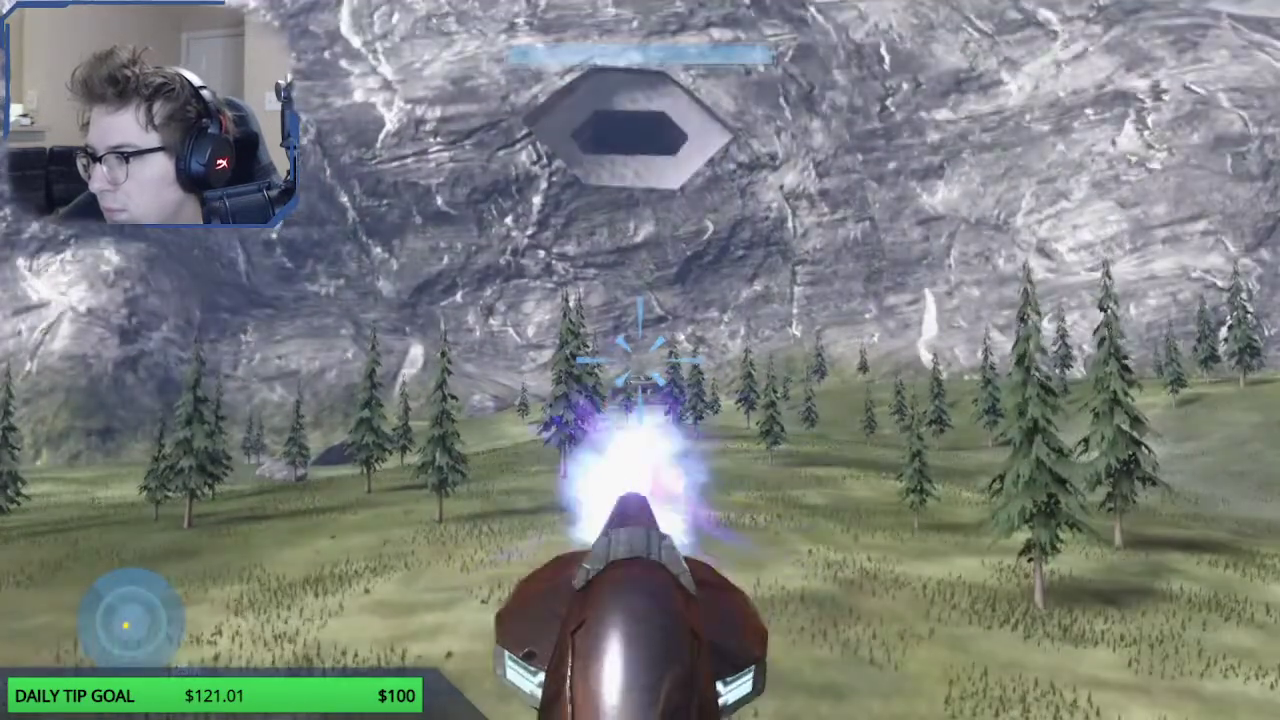
left_click(640, 360)
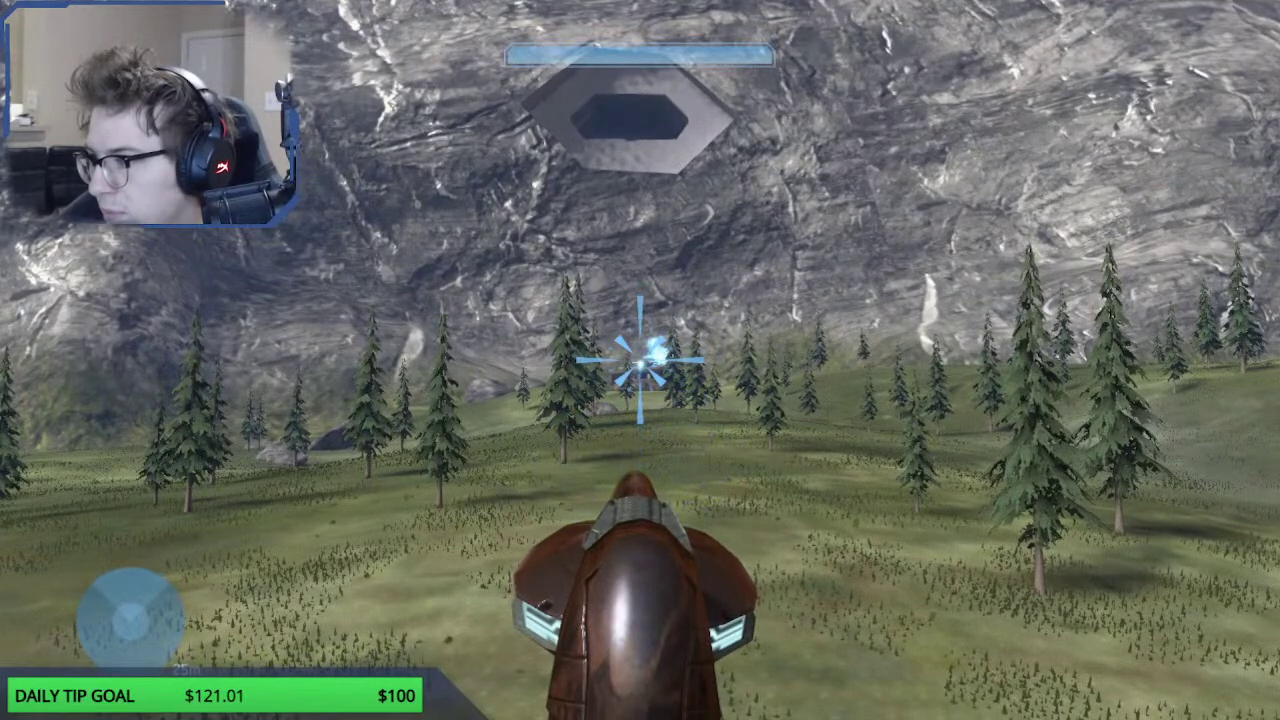
left_click(640, 360)
left_click(640, 360)
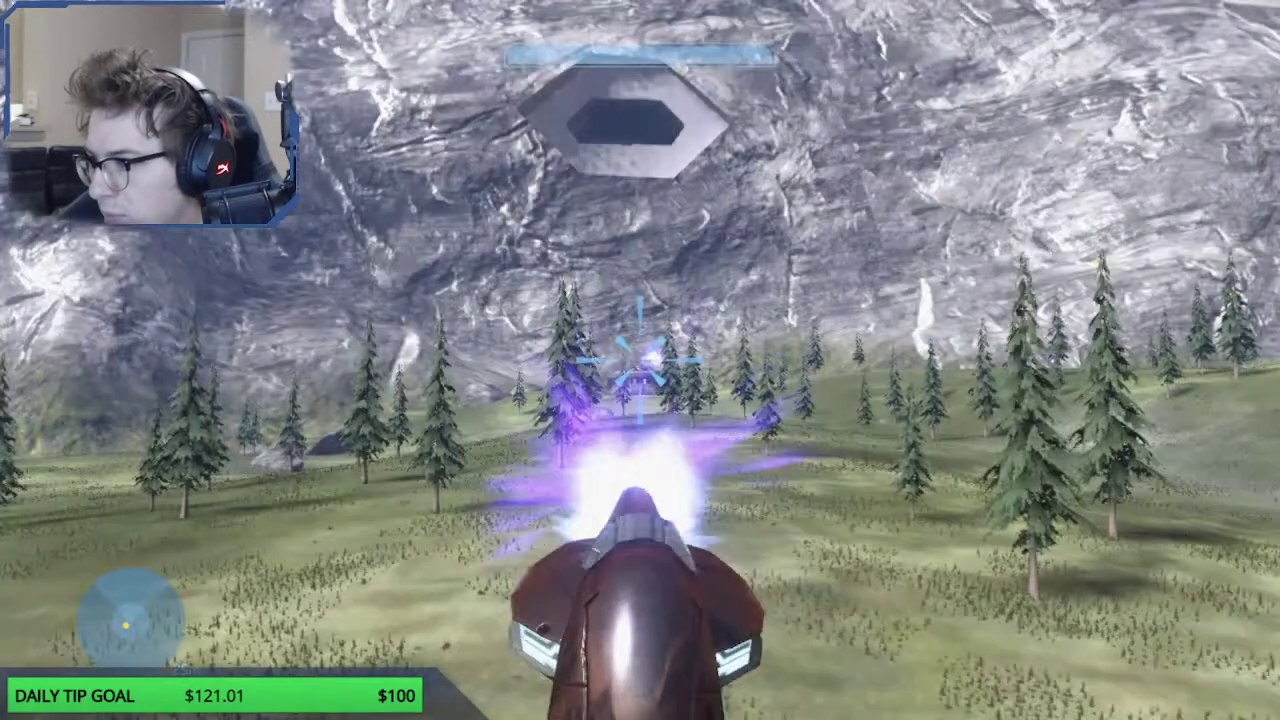
left_click(640, 360)
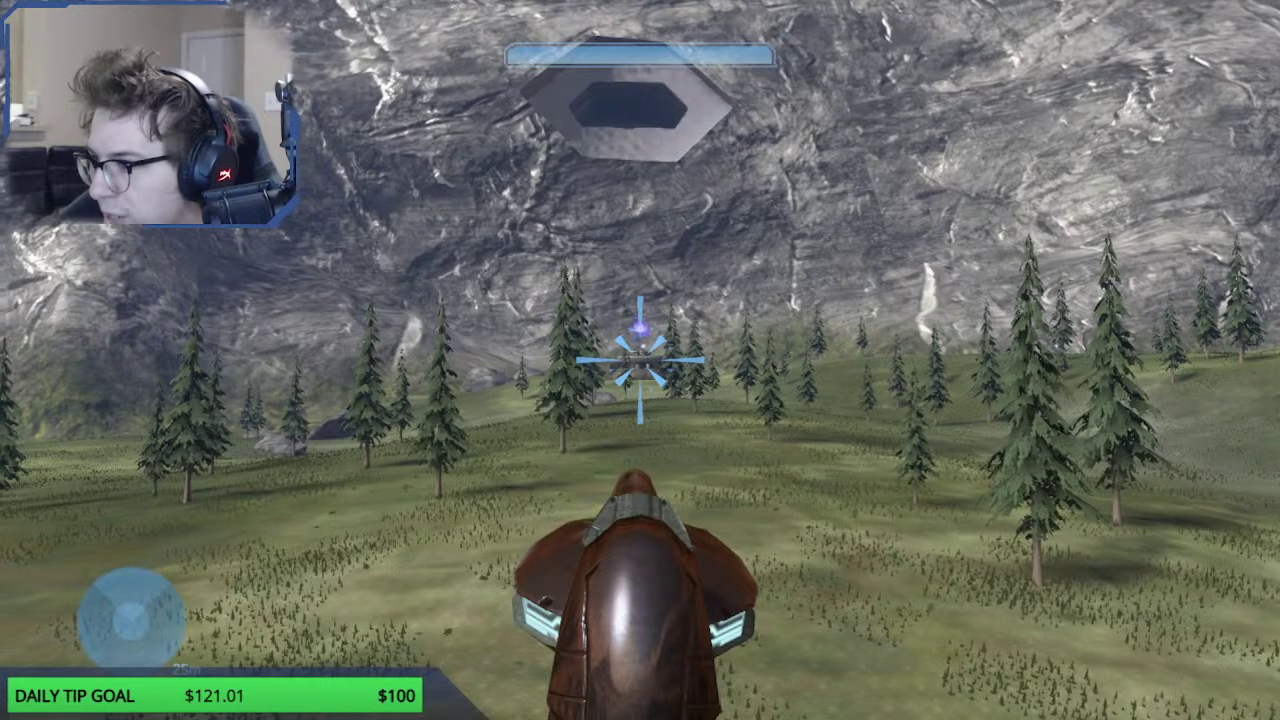
left_click(640, 360)
left_click(640, 360)
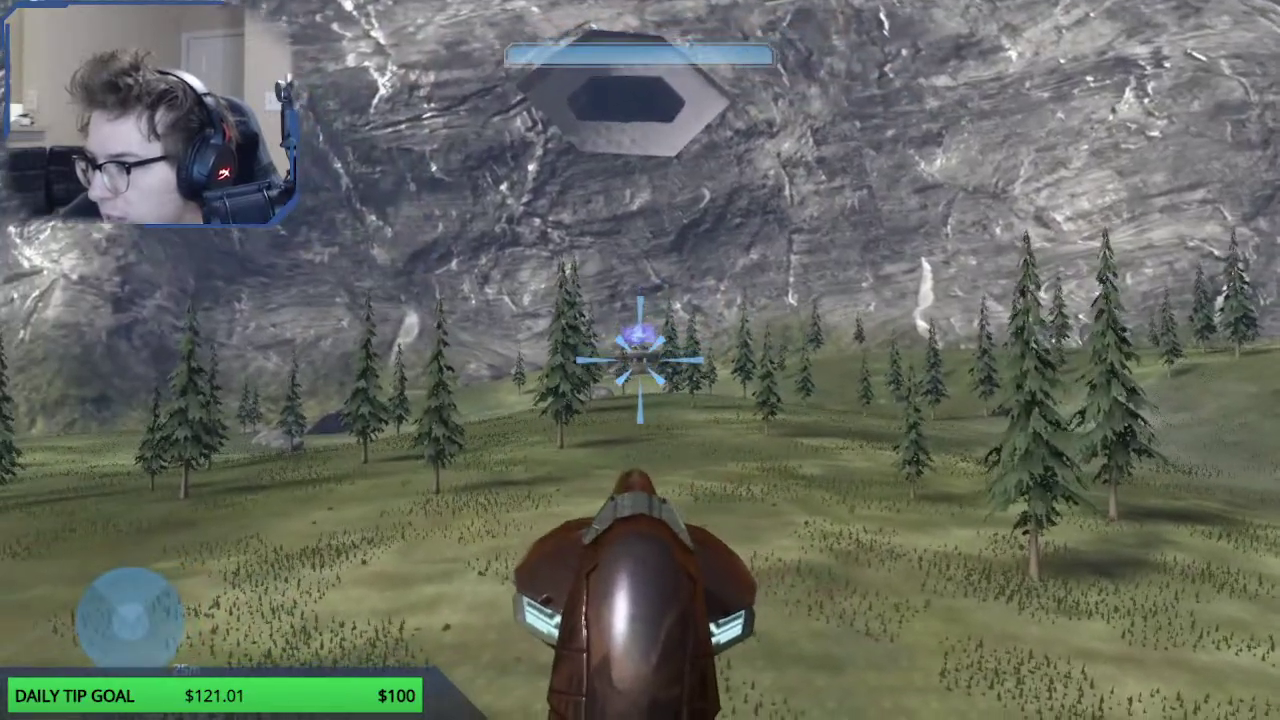
left_click(640, 360)
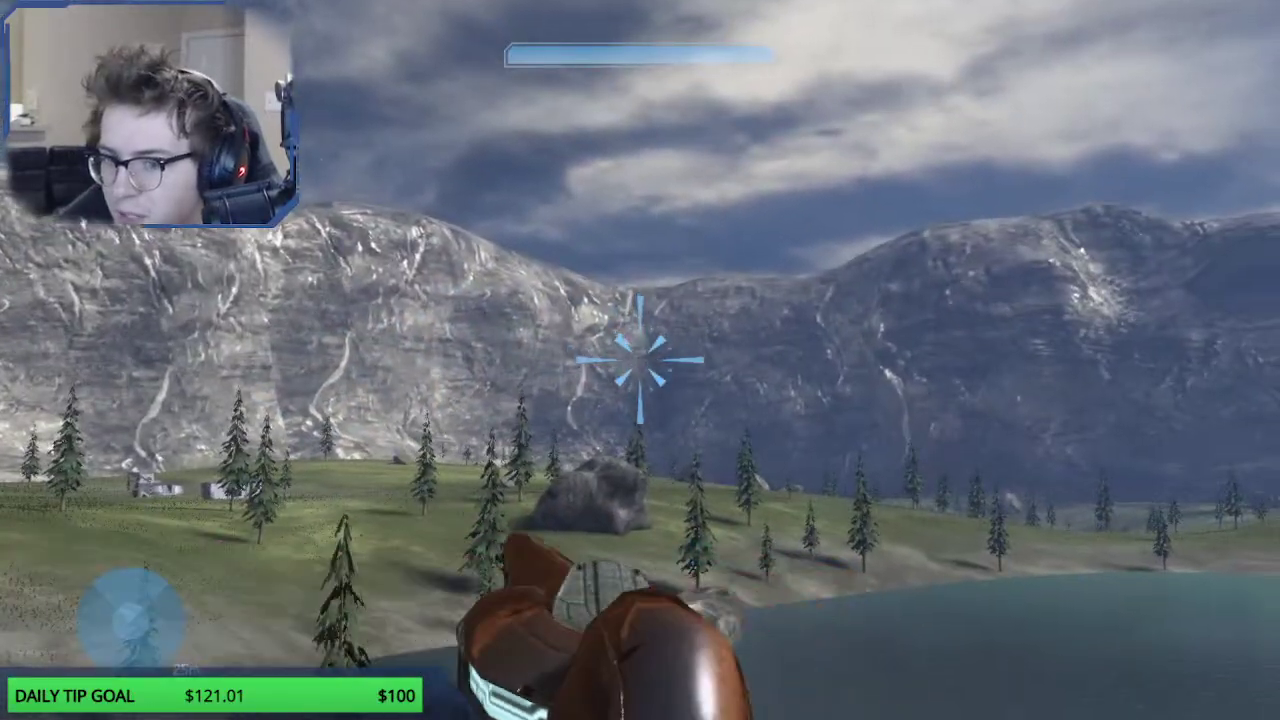
left_click(640, 360)
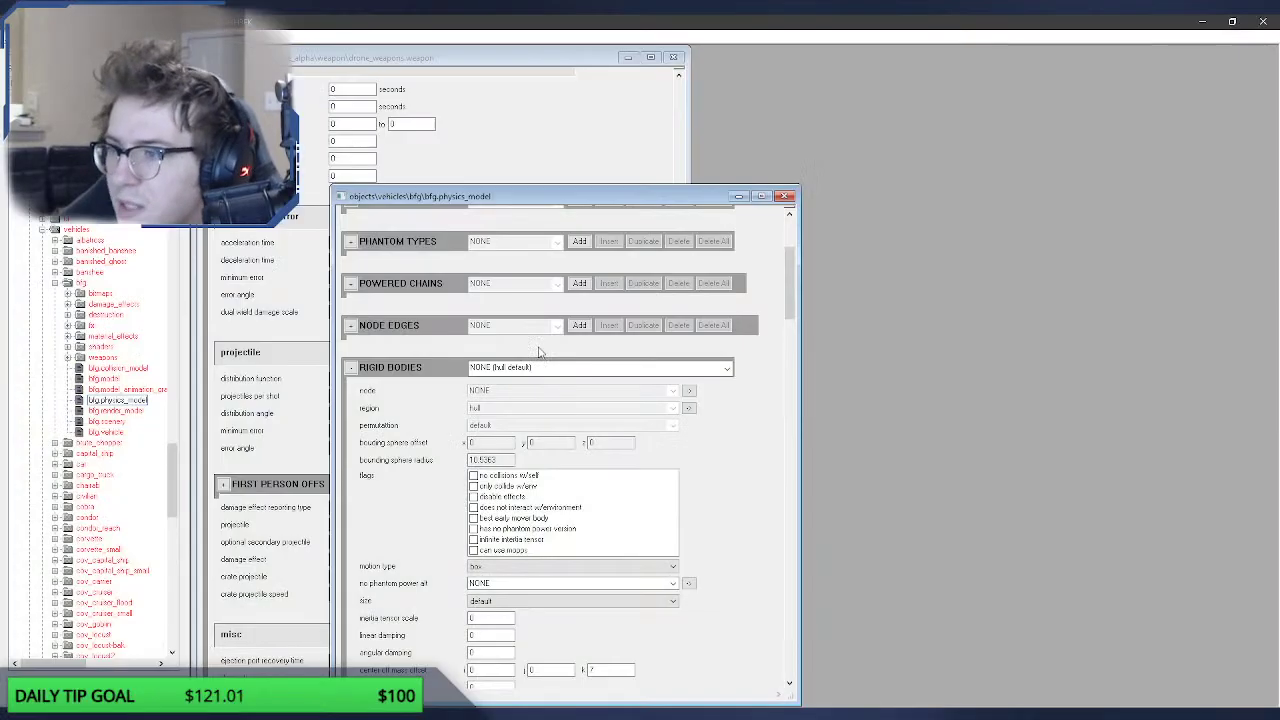
Step: Switch to the tag editor, close bfg.physics_model and open aa_turret.weapon from the bfg's weapons folder
left_click(783, 196)
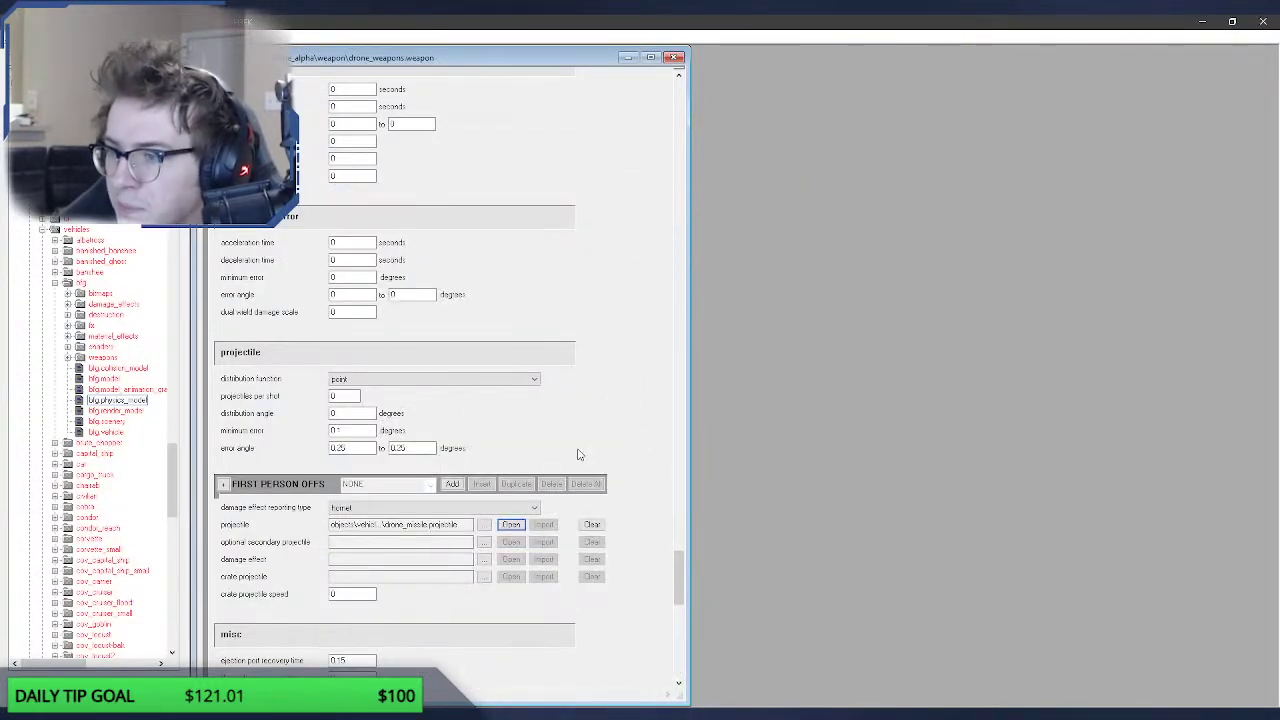
scroll(82, 279, "up", 3)
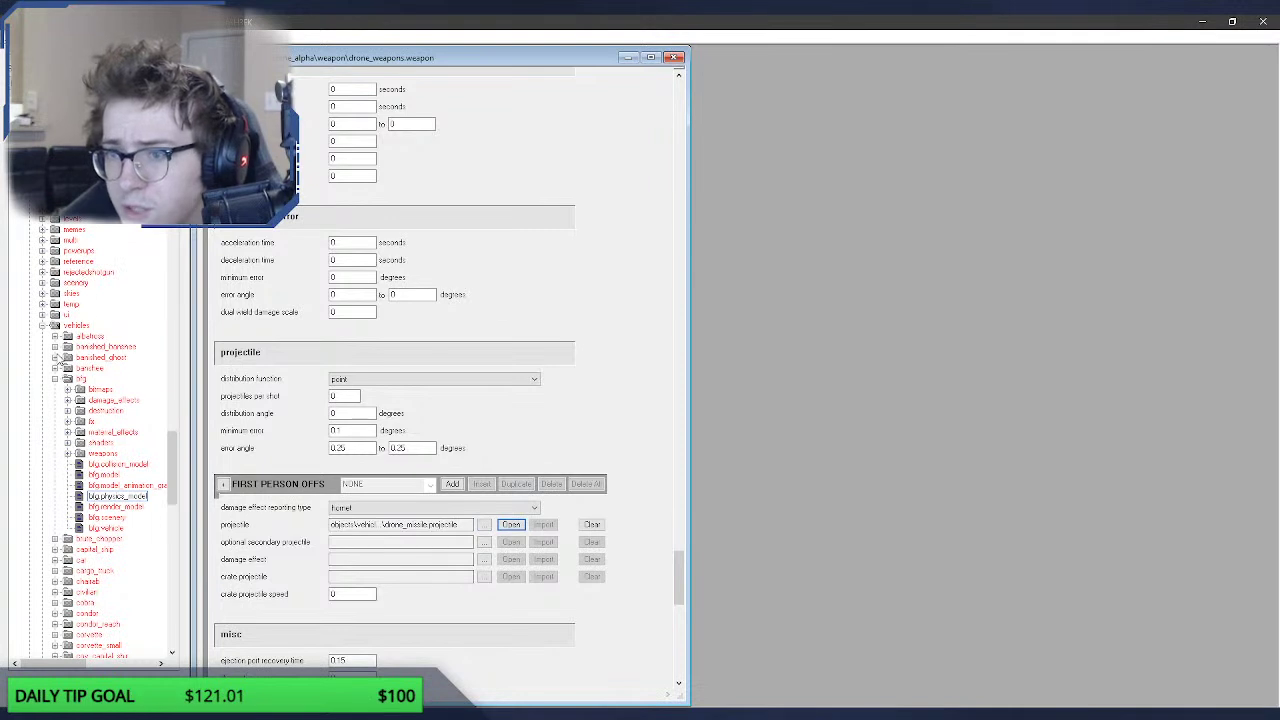
left_click(69, 421)
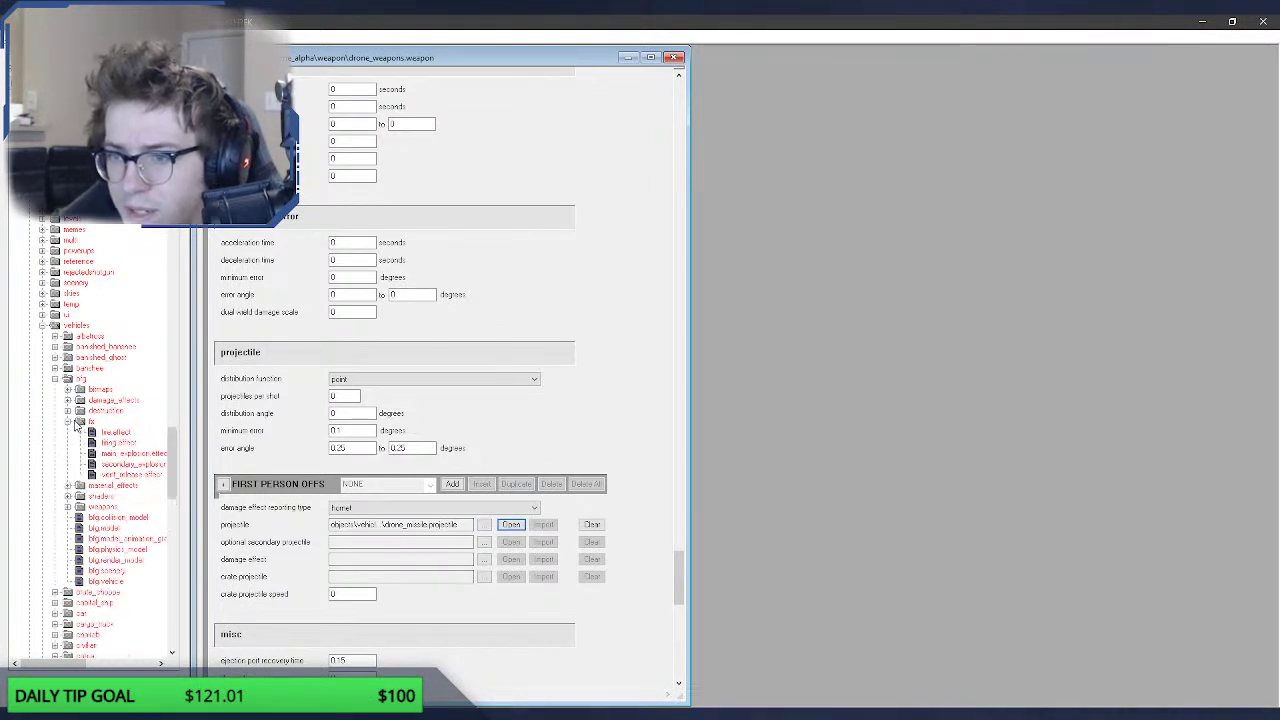
left_click(72, 422)
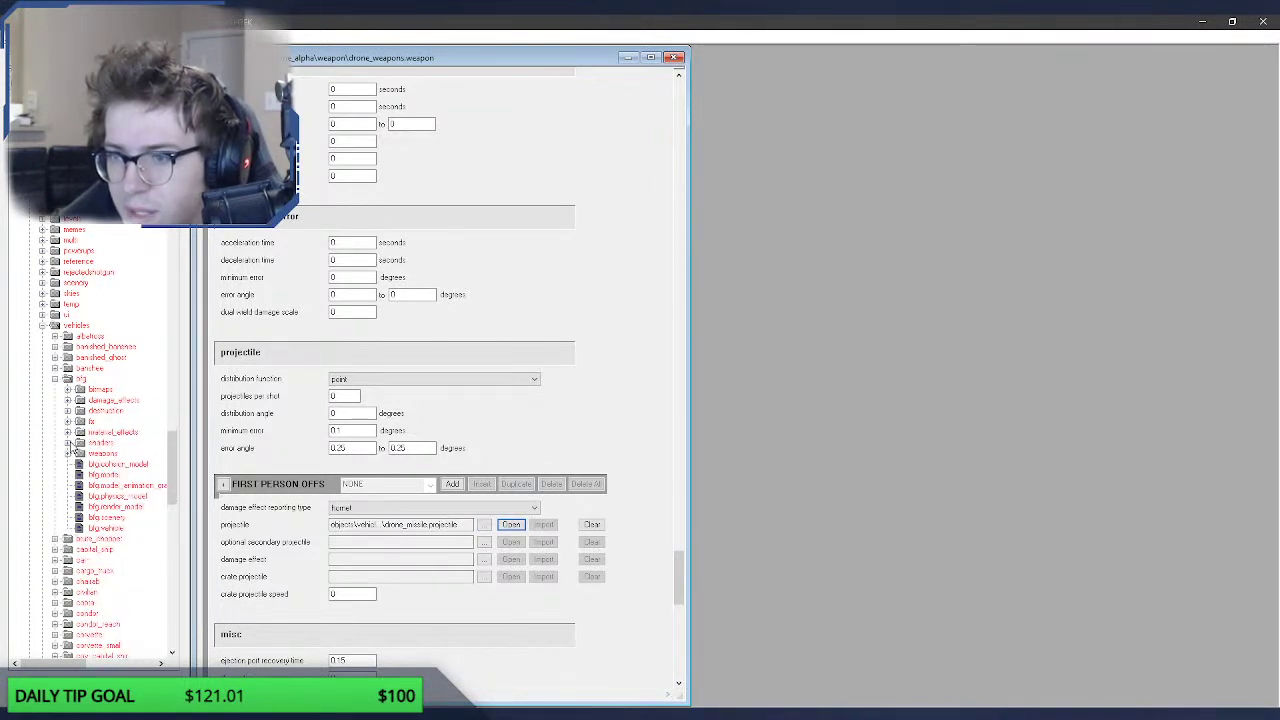
left_click(68, 453)
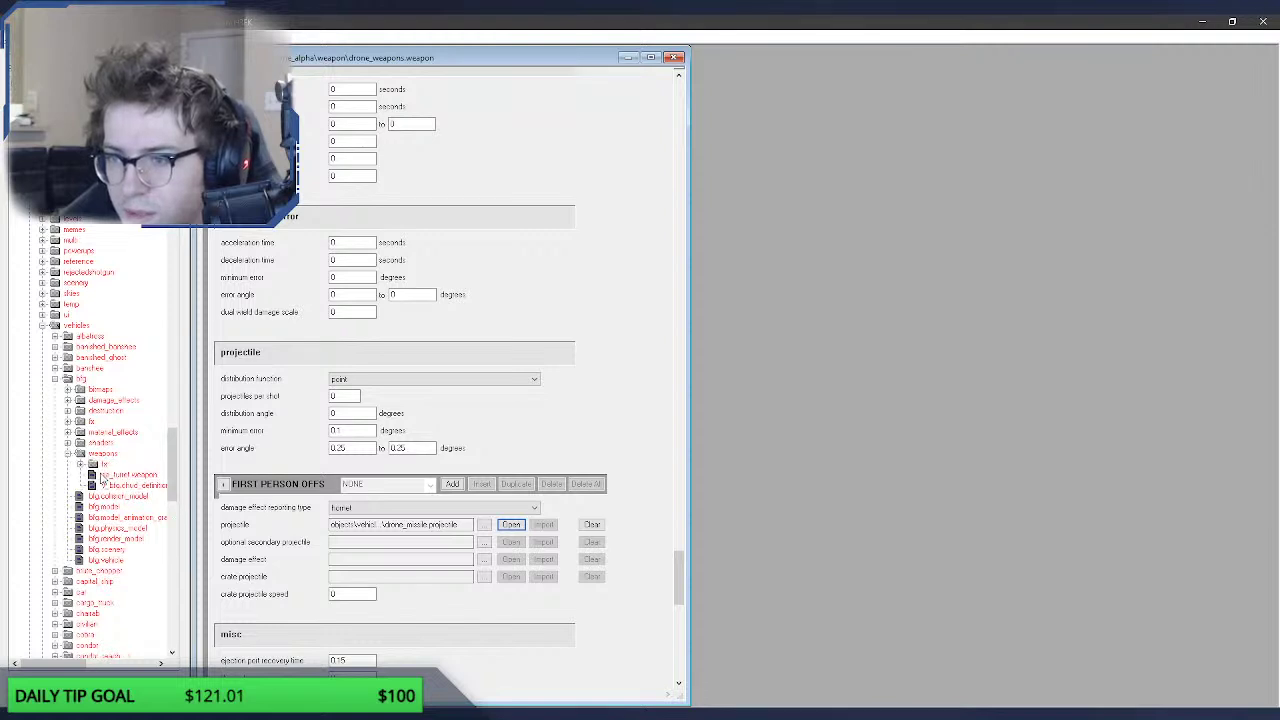
left_click(81, 464)
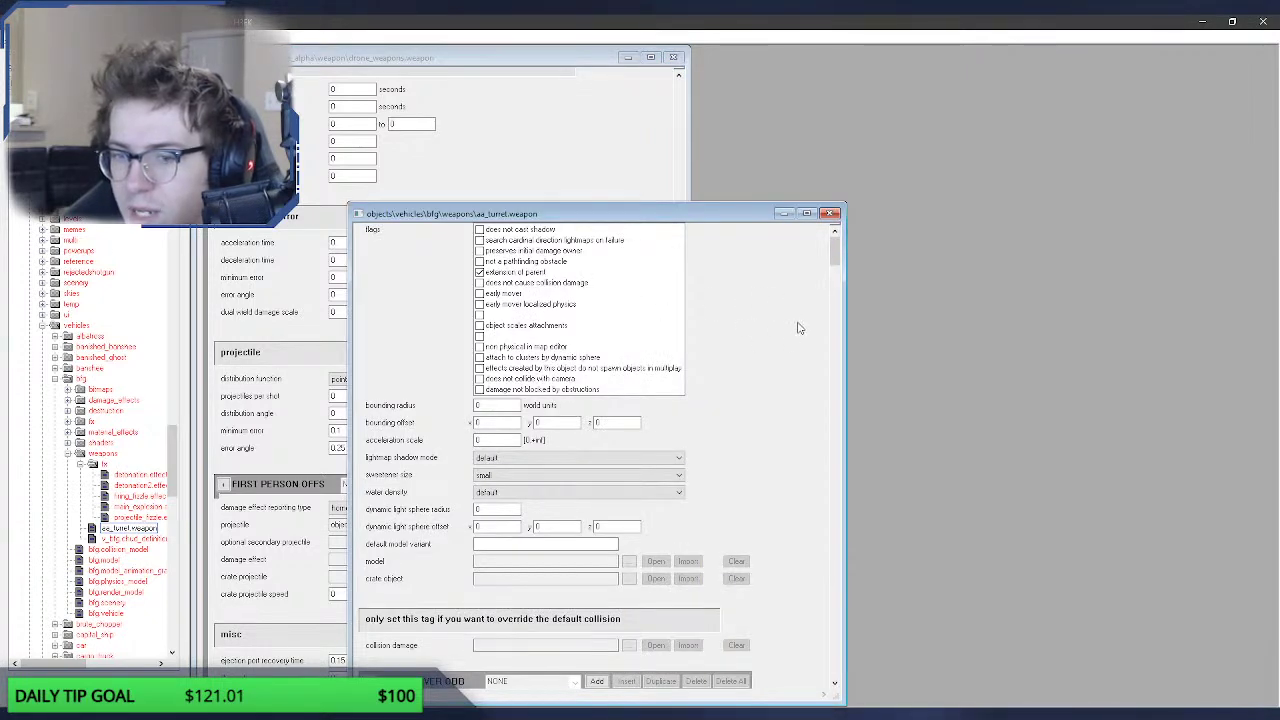
Step: Set the turret weapon's projectile to aa_cannon.projectile from objects\vehicles\bfg\weapons and open that tag
left_click_drag(834, 265, 834, 623)
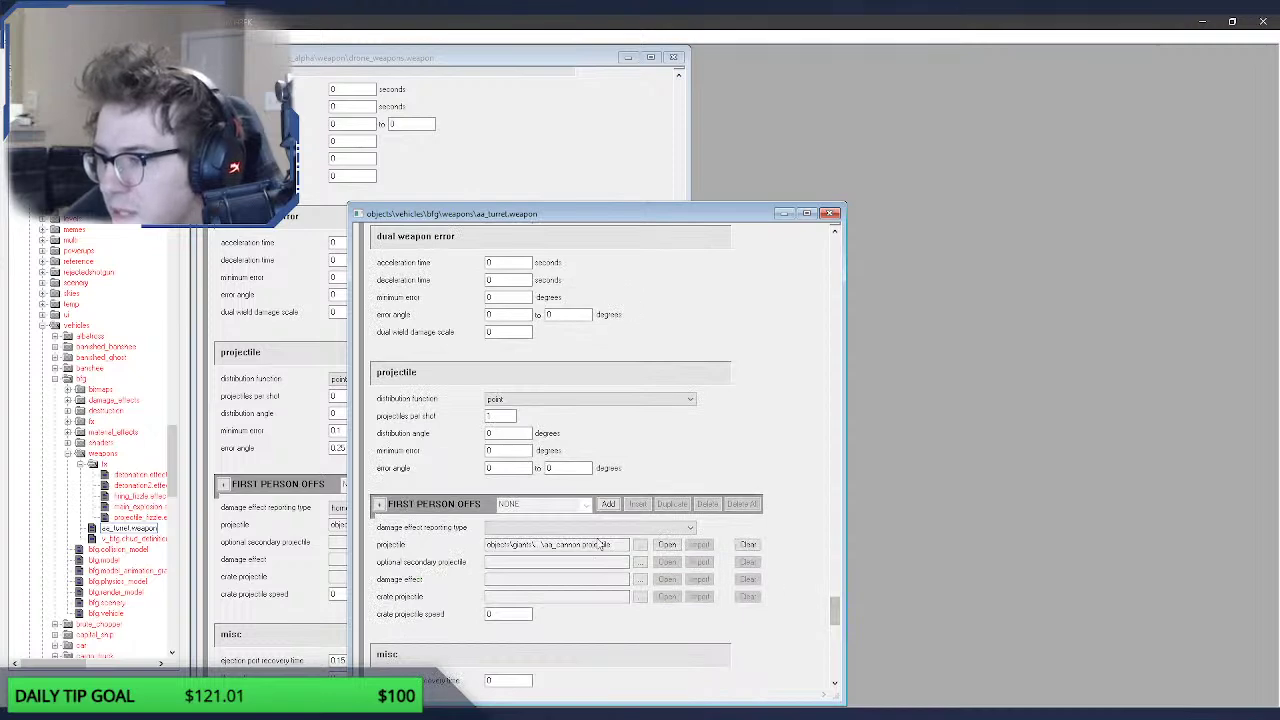
left_click(639, 544)
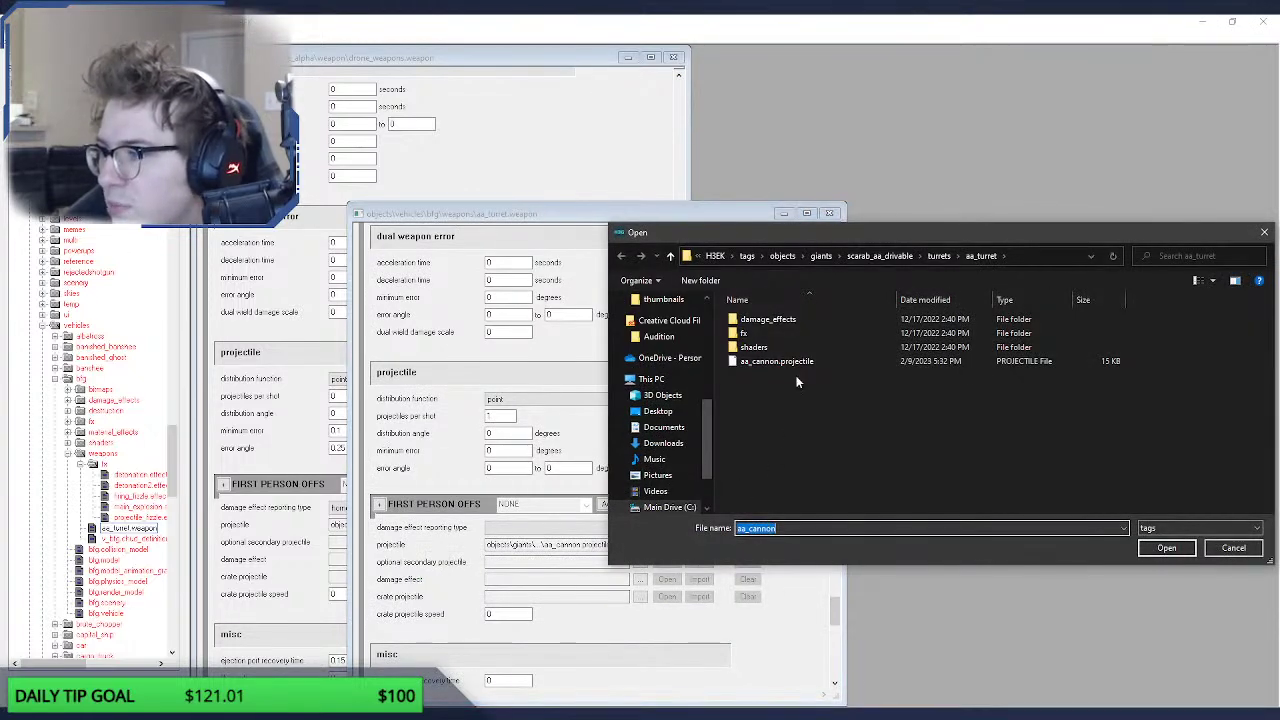
left_click(798, 362)
left_click(782, 256)
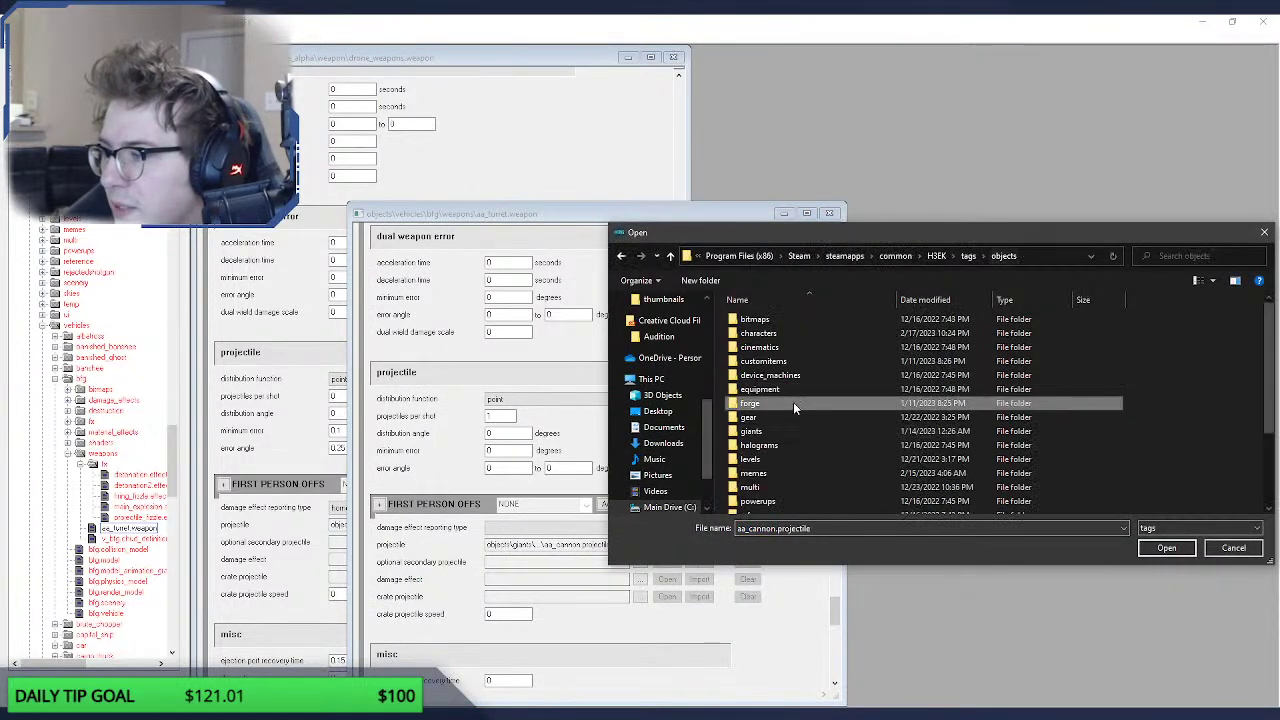
scroll(793, 402, "down", 3)
double_click(775, 460)
double_click(780, 376)
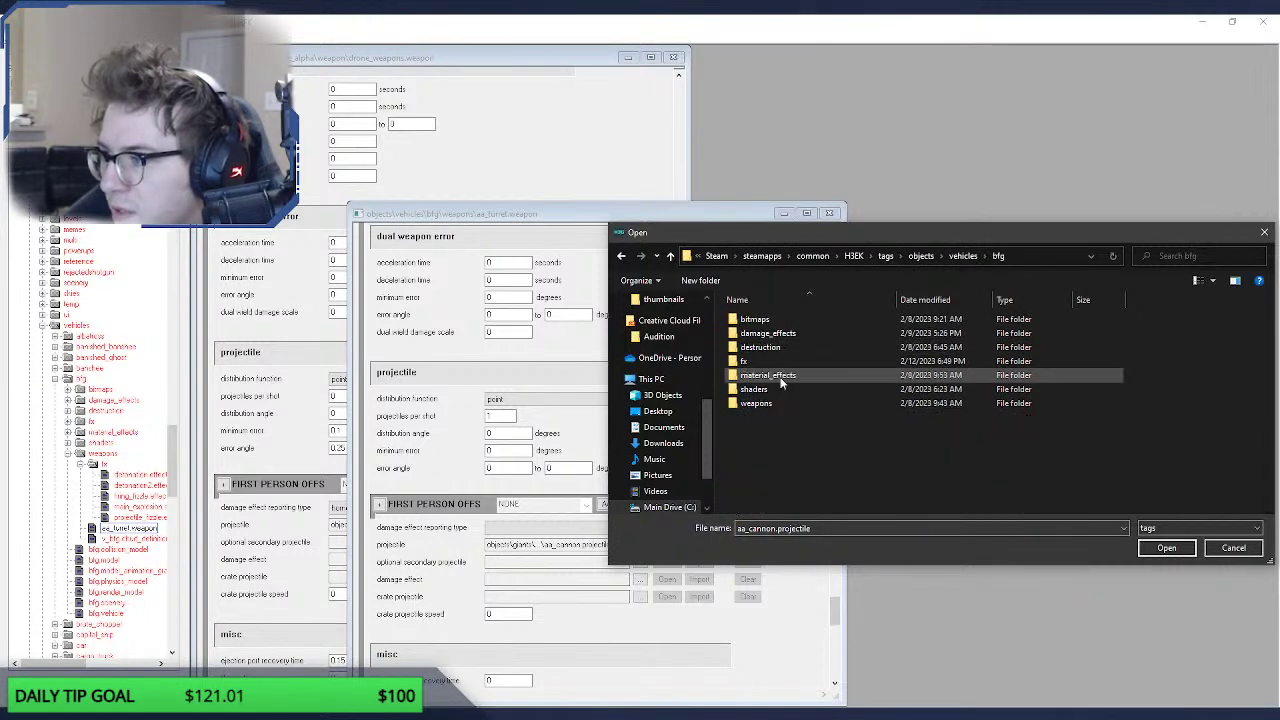
double_click(779, 391)
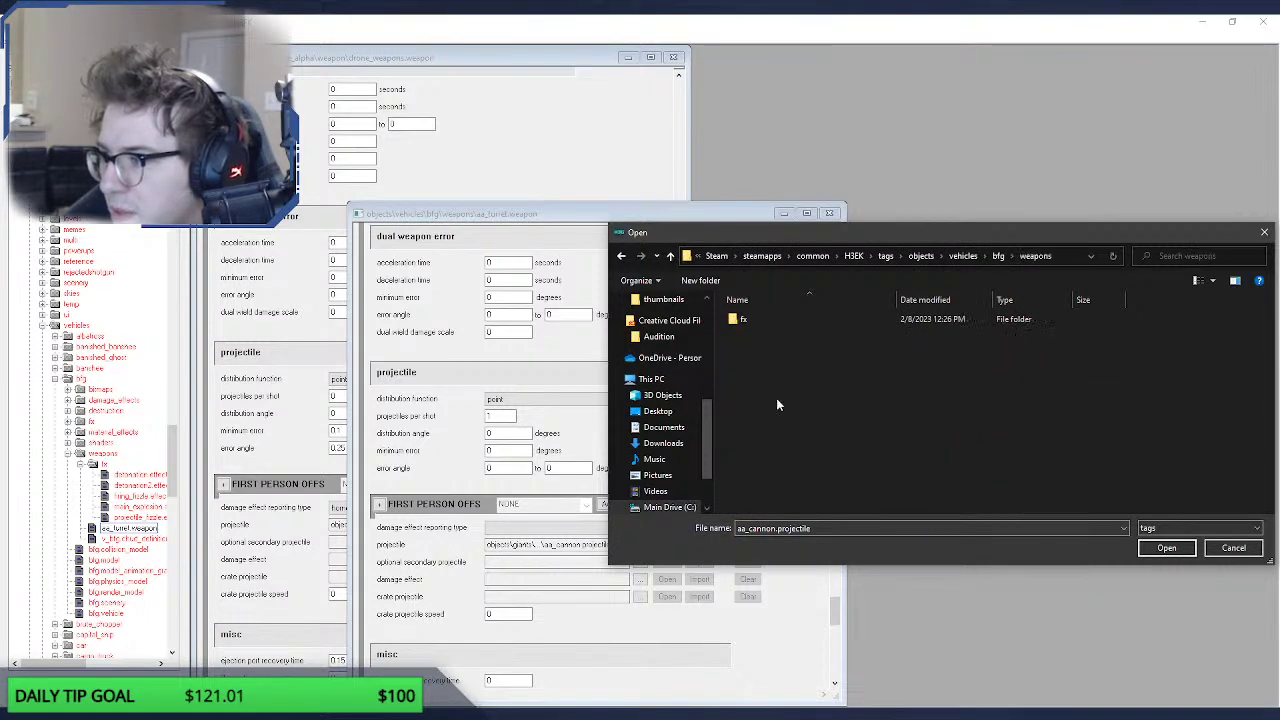
double_click(753, 335)
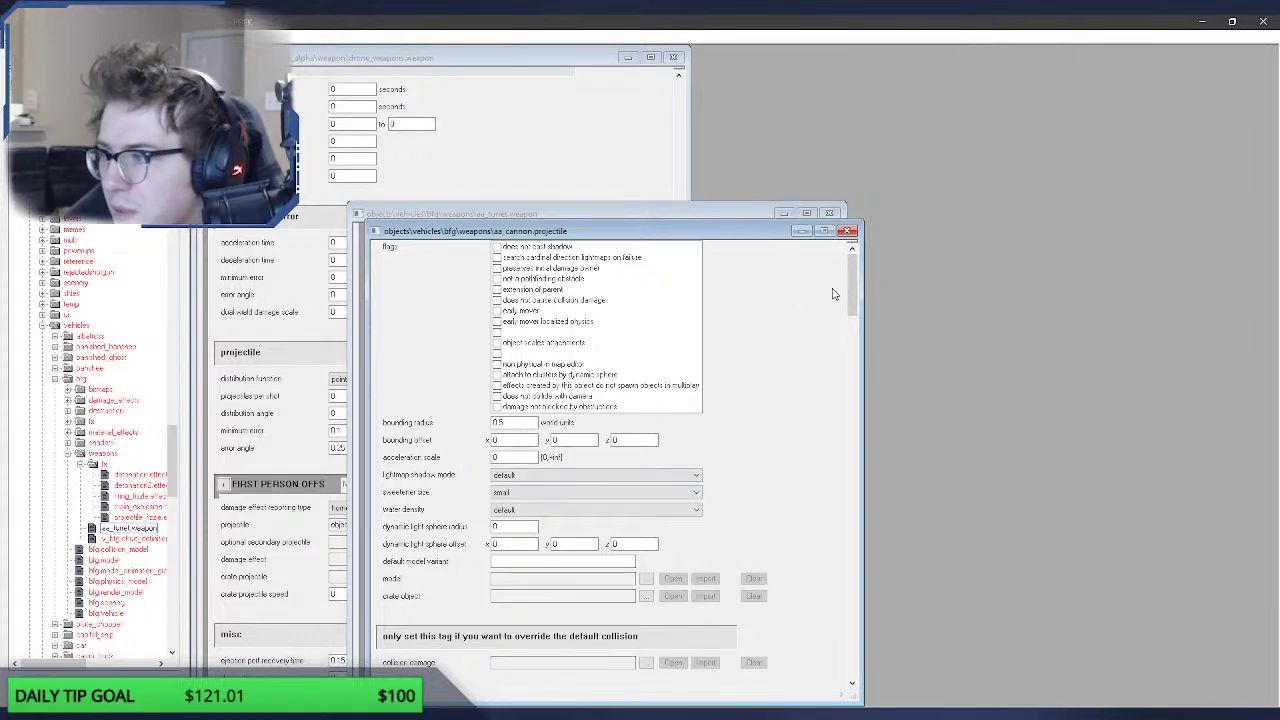
Step: Point the projectile attachment's type in aa_cannon.projectile to projectile.effect from objects\vehicles\bfg\weapons\fx
left_click_drag(850, 288, 845, 371)
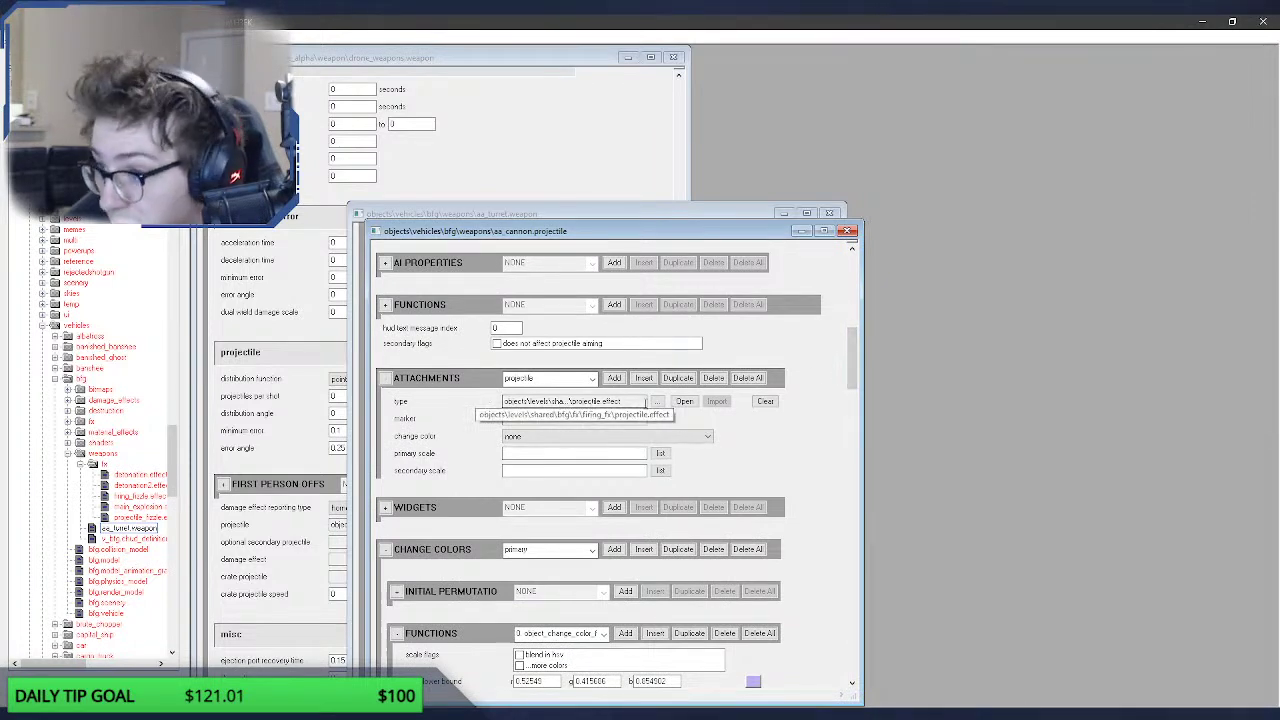
left_click(659, 402)
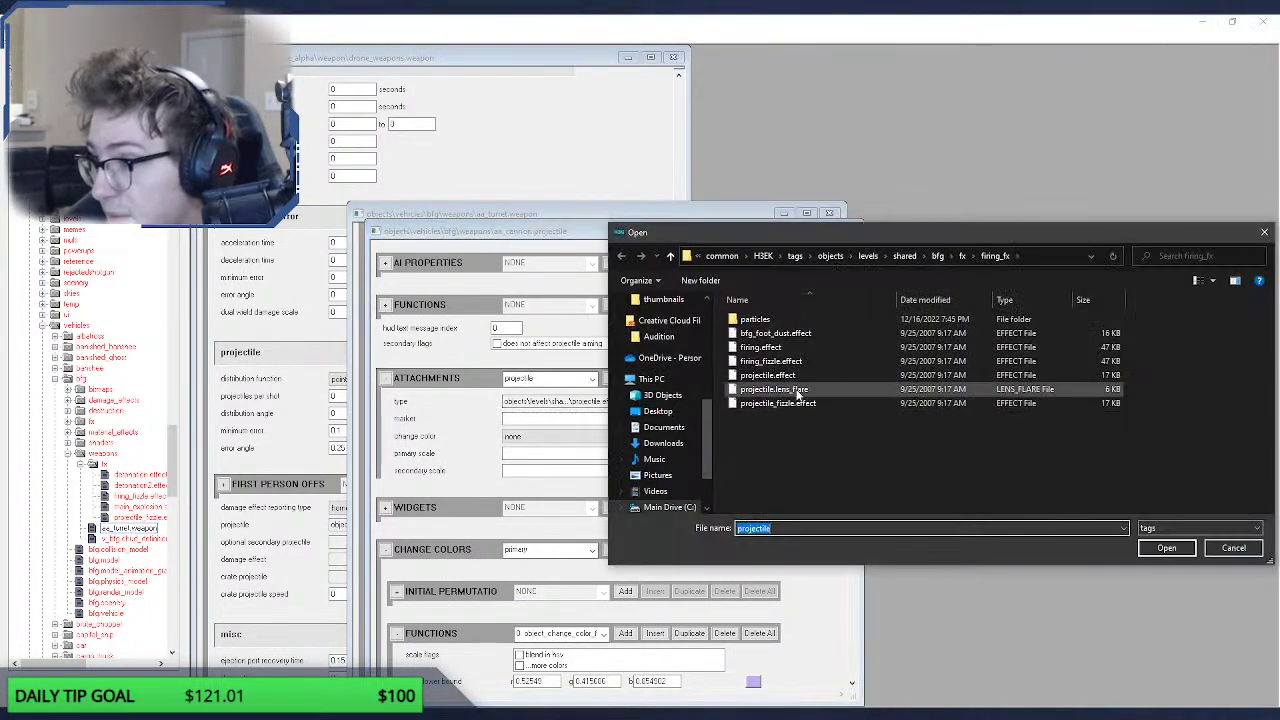
left_click(797, 377)
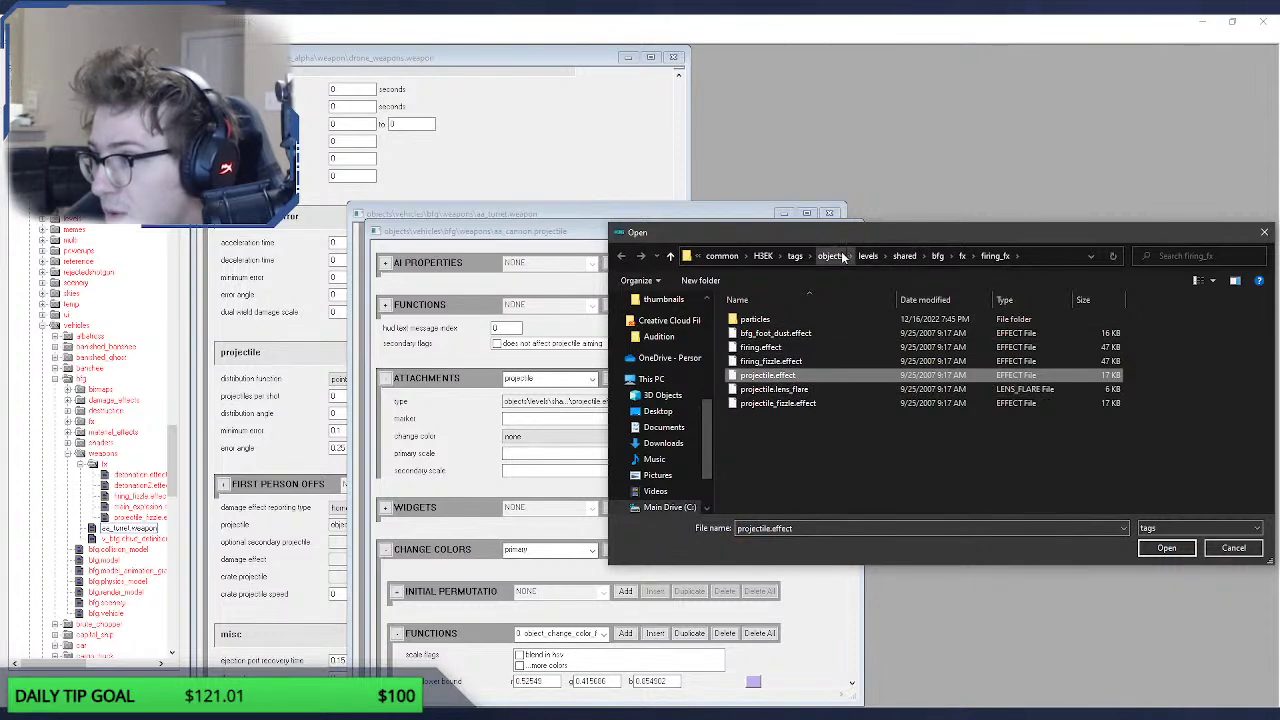
left_click(843, 257)
scroll(812, 380, "down", 3)
double_click(782, 496)
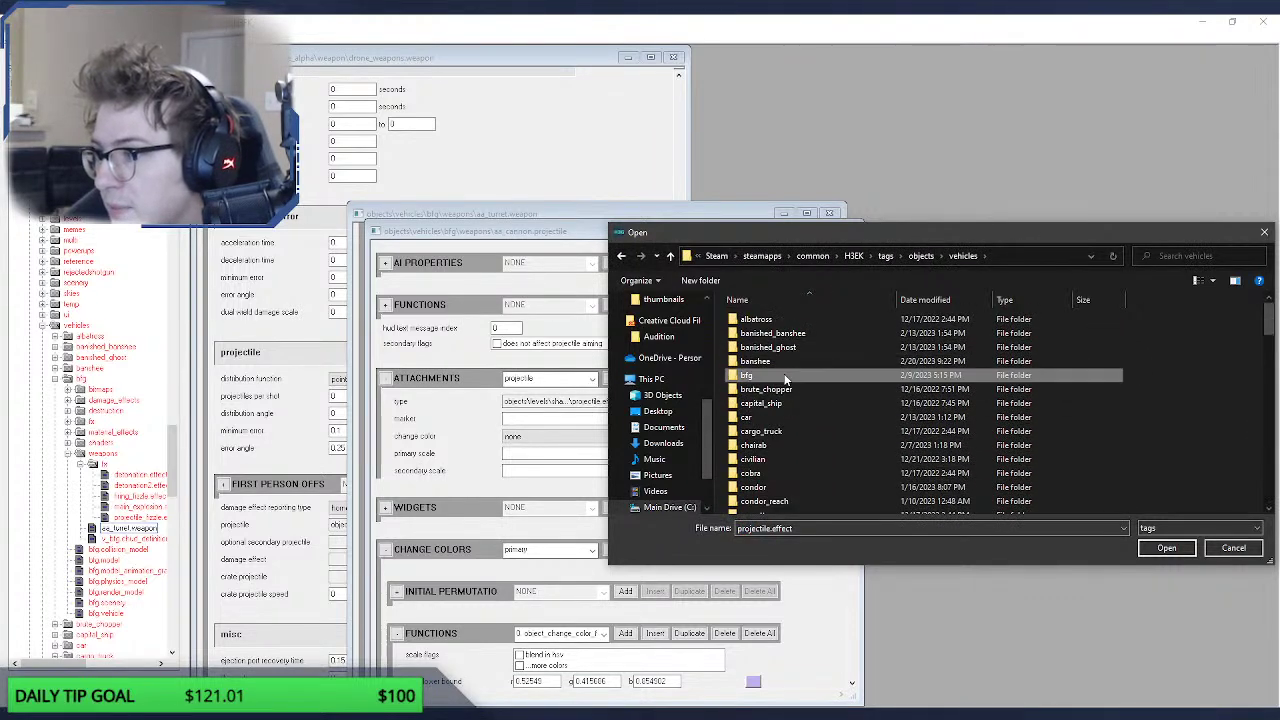
double_click(786, 376)
double_click(771, 405)
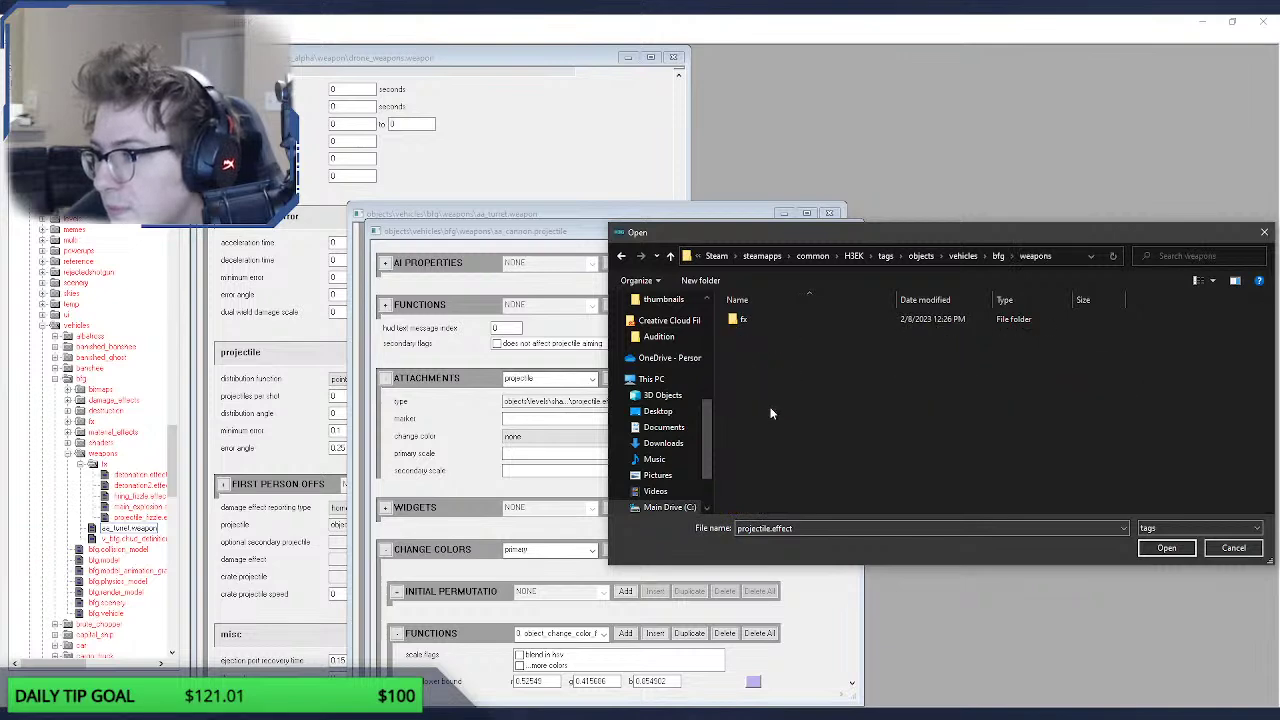
double_click(776, 317)
left_click(772, 362)
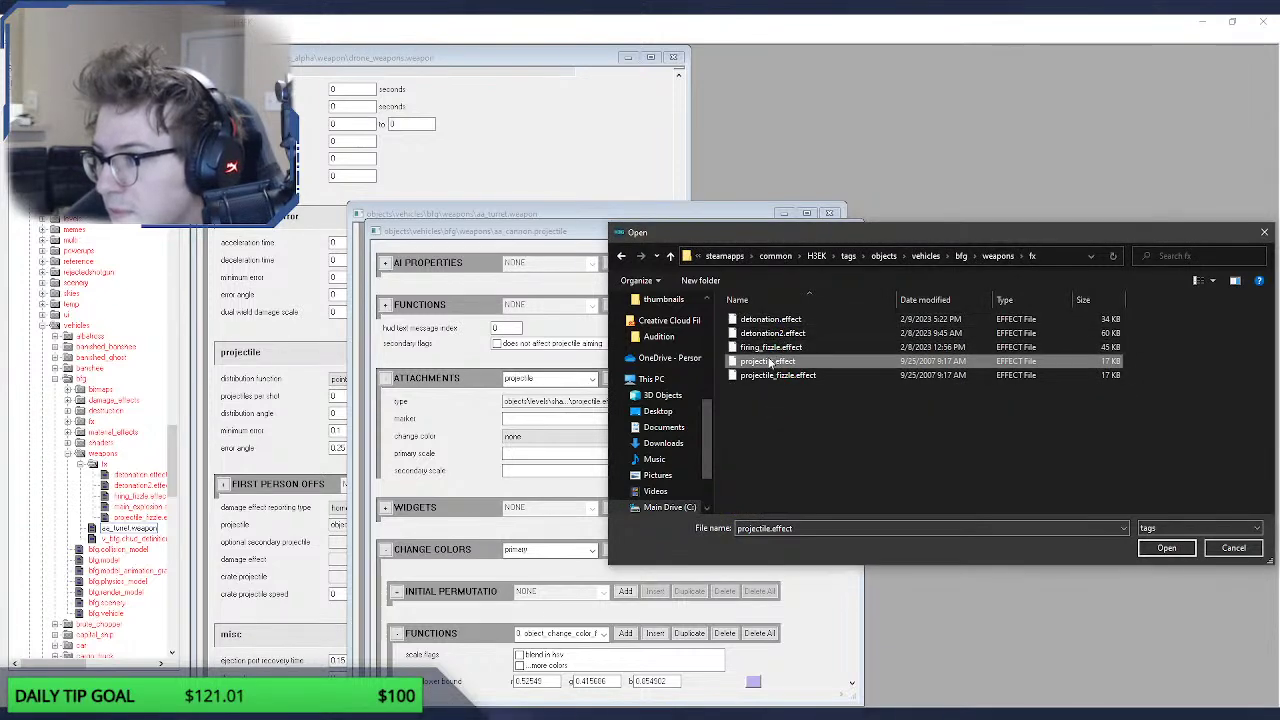
double_click(772, 362)
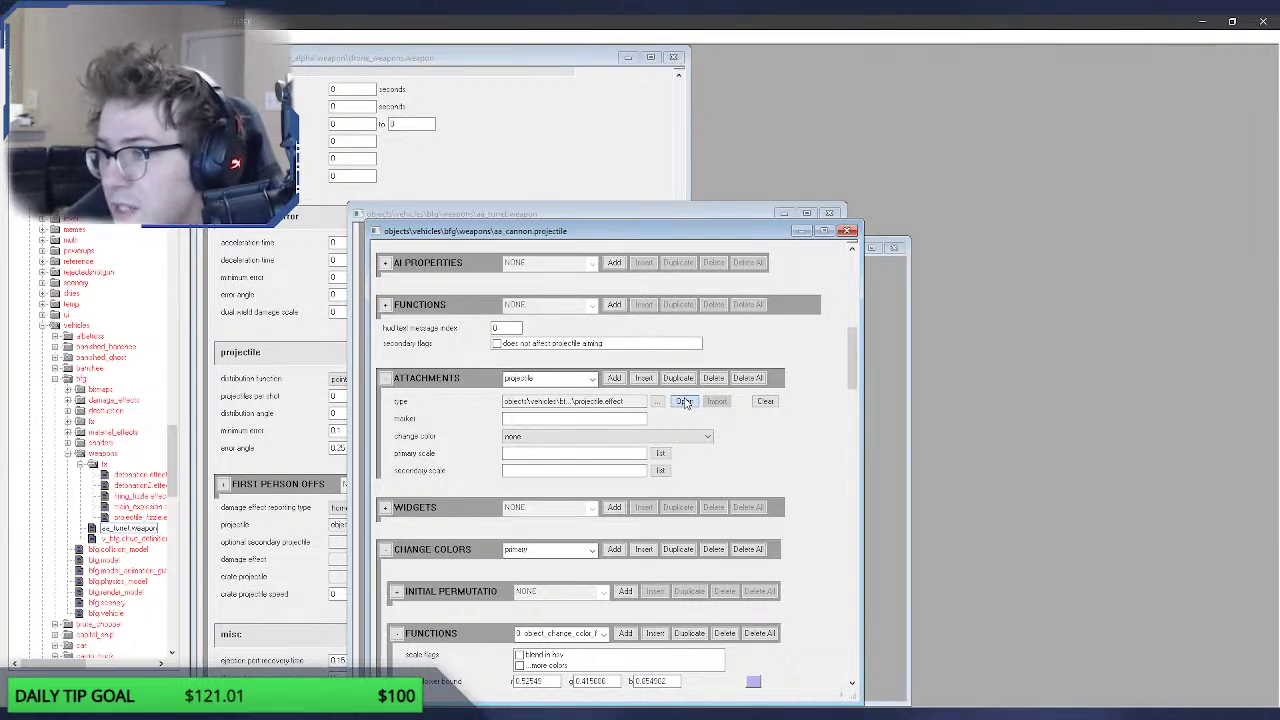
Step: Open the attached projectile.effect and set the lower duration bound of event_0 to 40 seconds
left_click(684, 401)
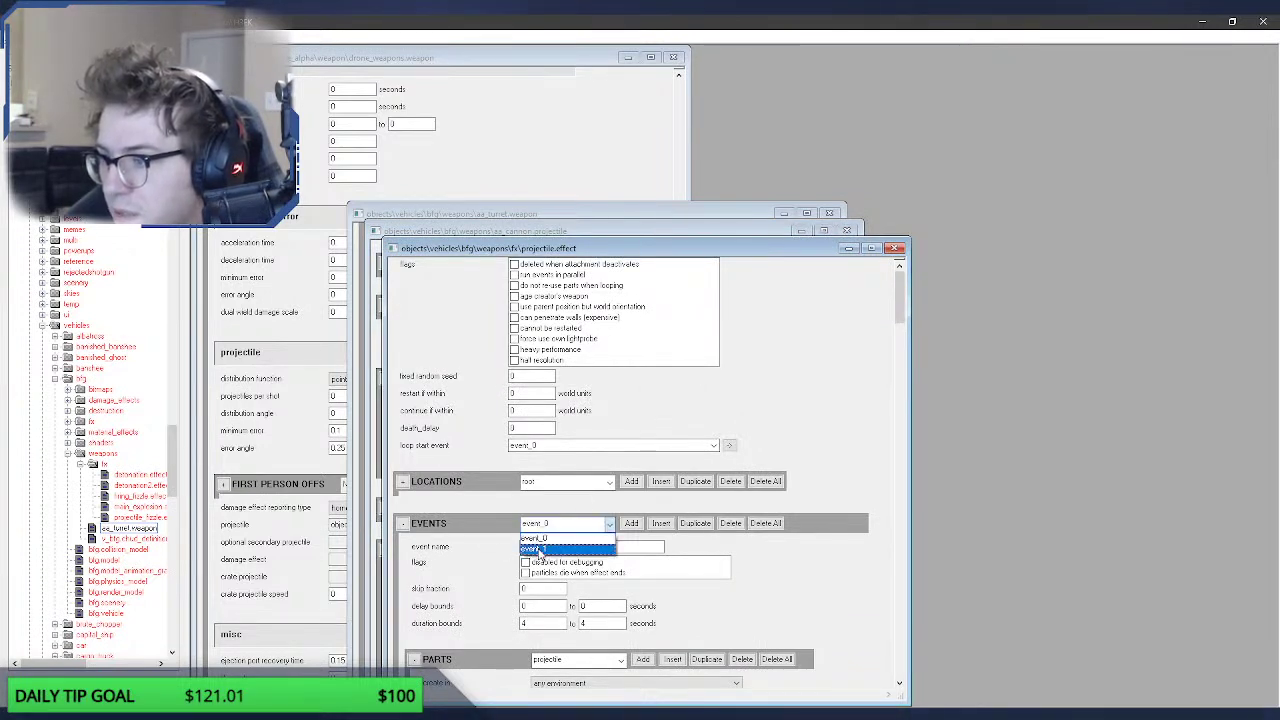
left_click(538, 550)
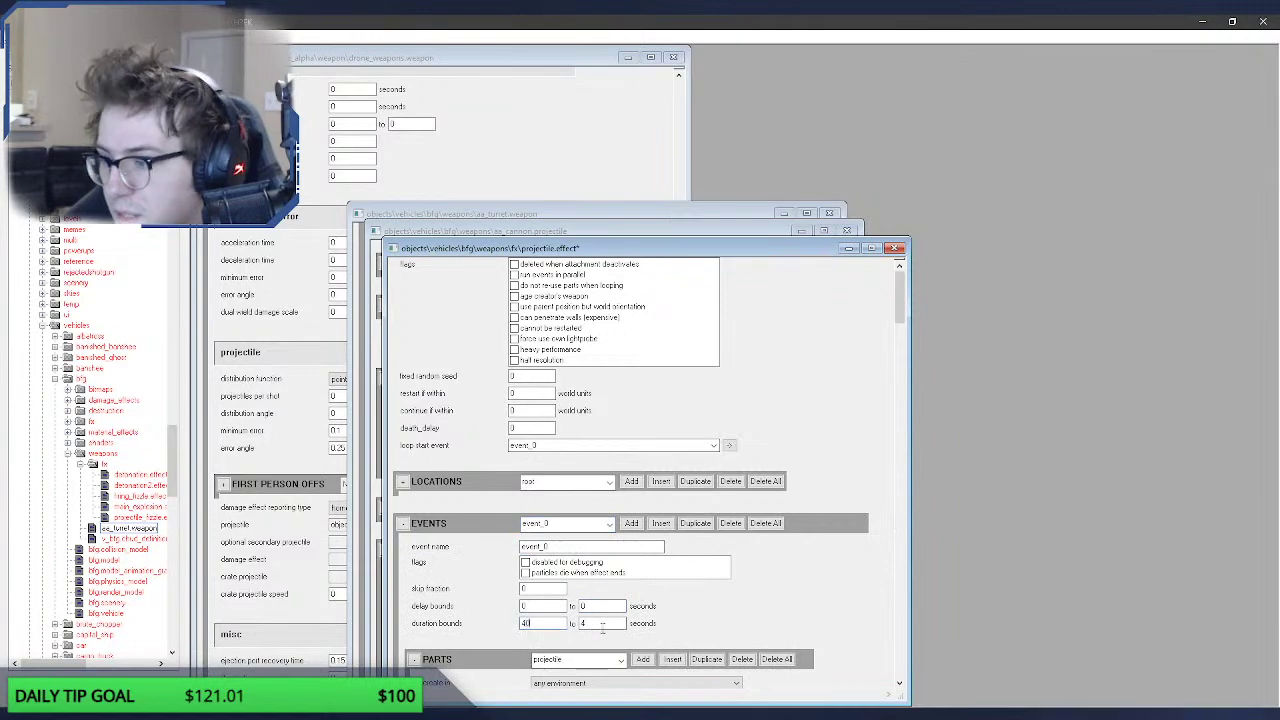
Step: Switch back to the game, fire the bfg's cannon over the lake and follow the projectile's trail with the free camera
key("alt+Tab")
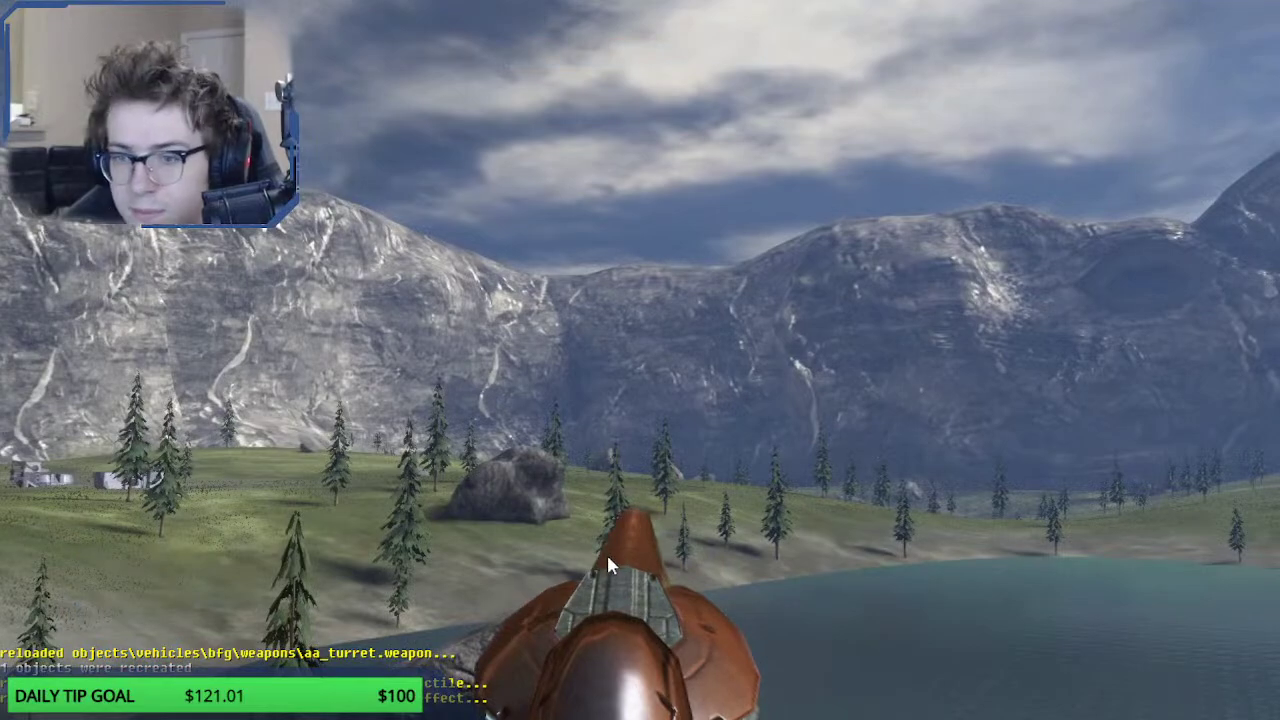
key("BackSpace")
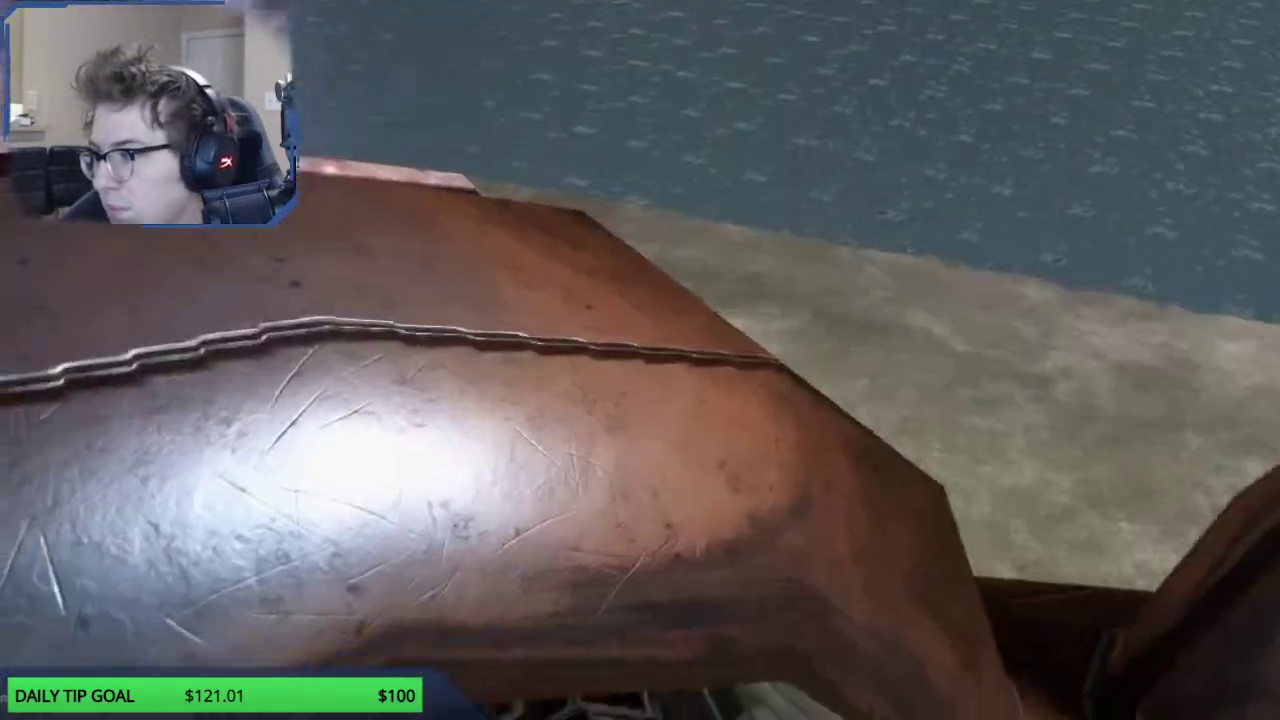
key("BackSpace")
key("e")
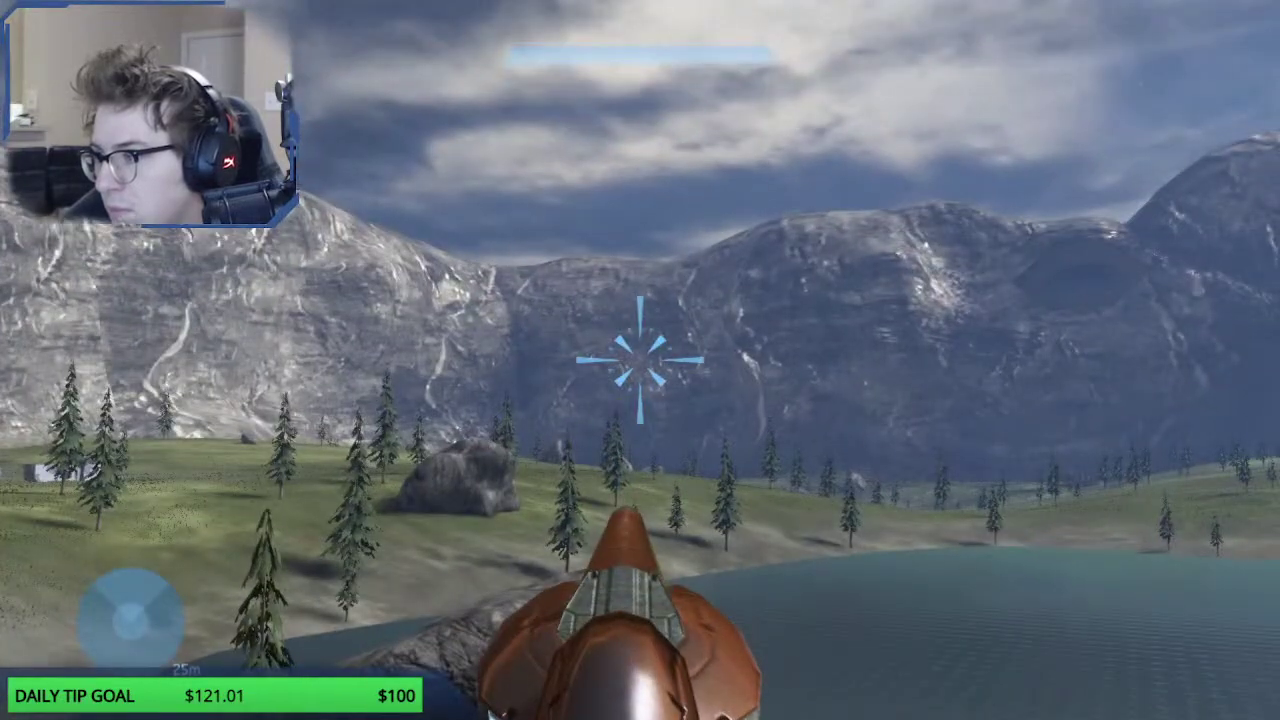
left_click(640, 360)
key("BackSpace")
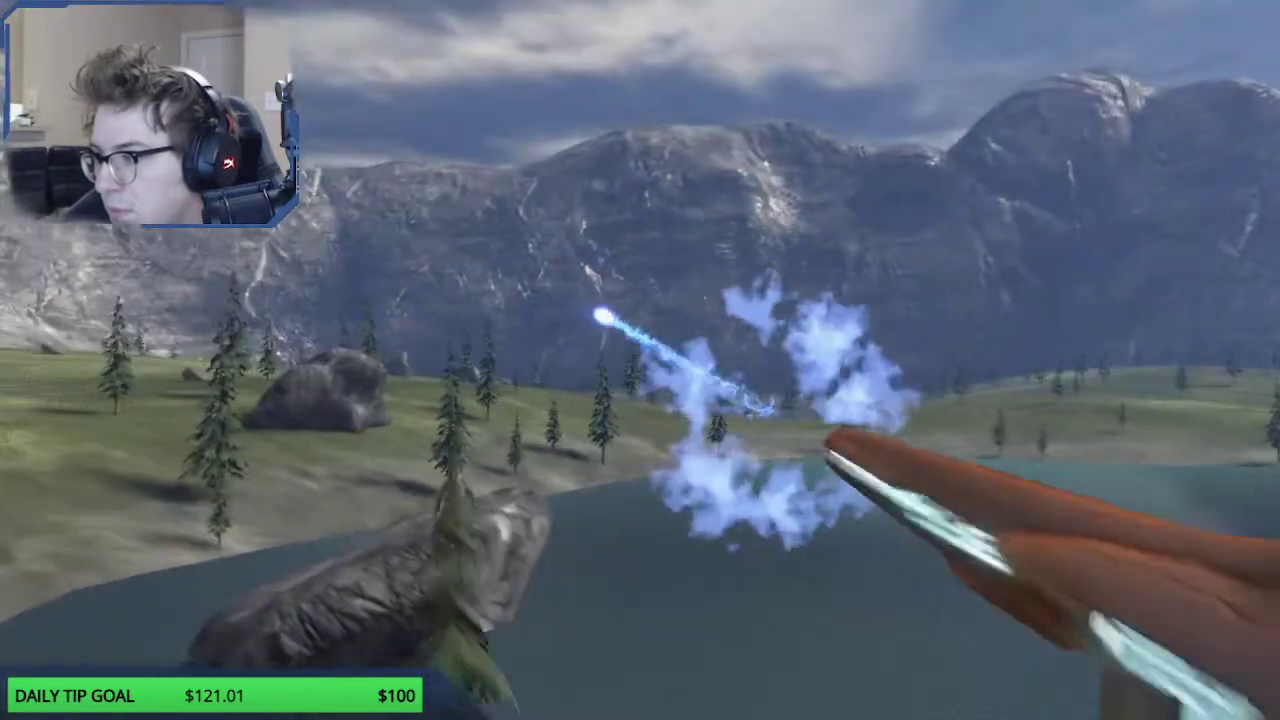
key("w")
left_click(640, 360)
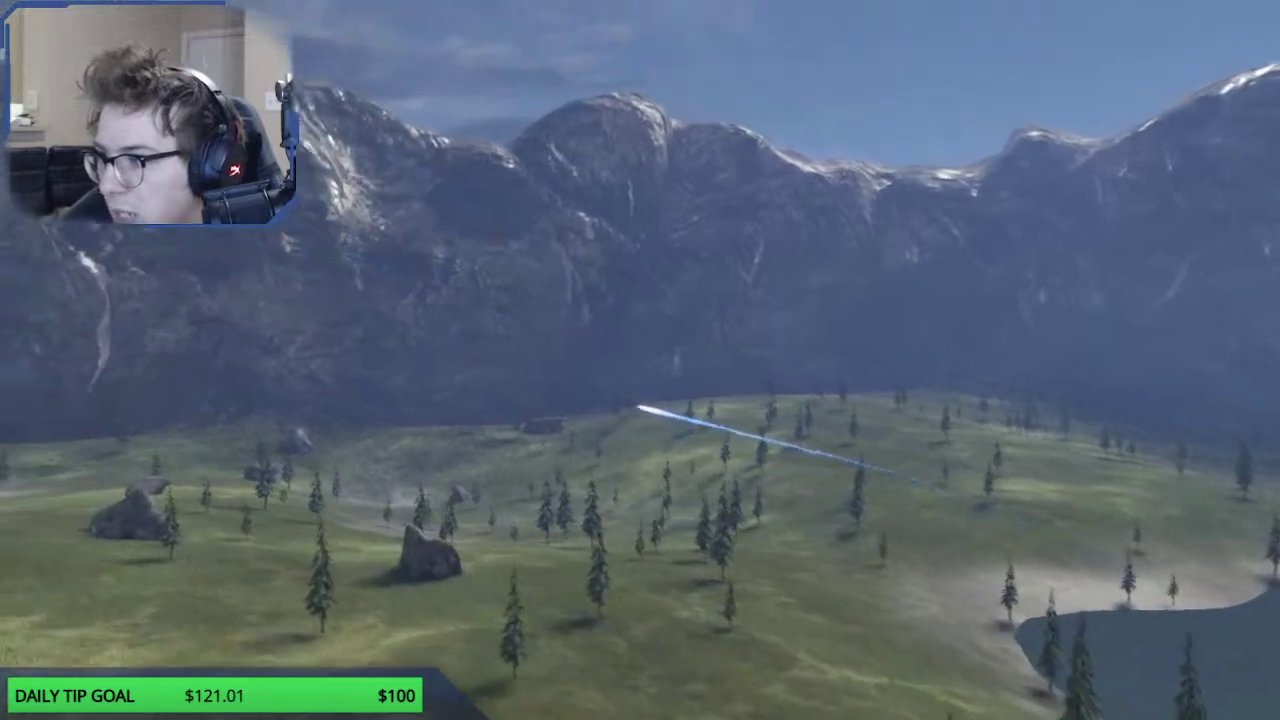
left_click(640, 360)
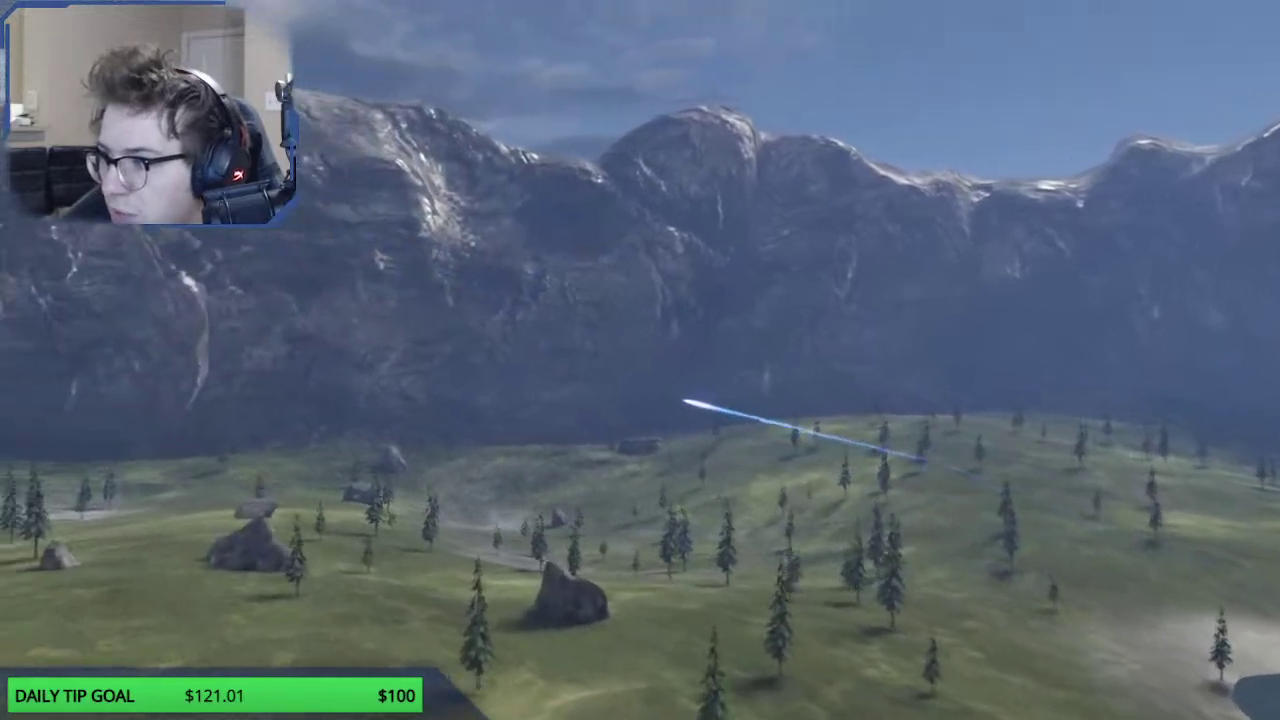
Step: Track the bfg's projectile with the free camera across the grassland until it reaches the mountain wall
left_click(640, 360)
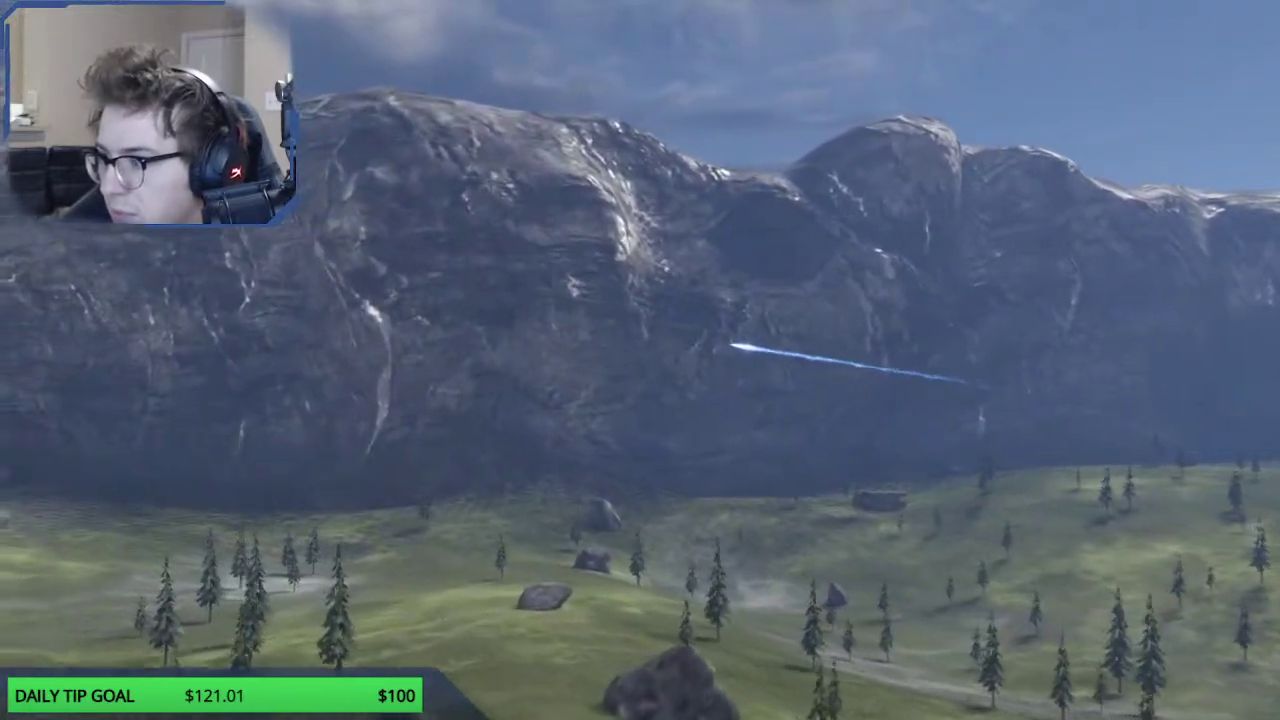
left_click(640, 360)
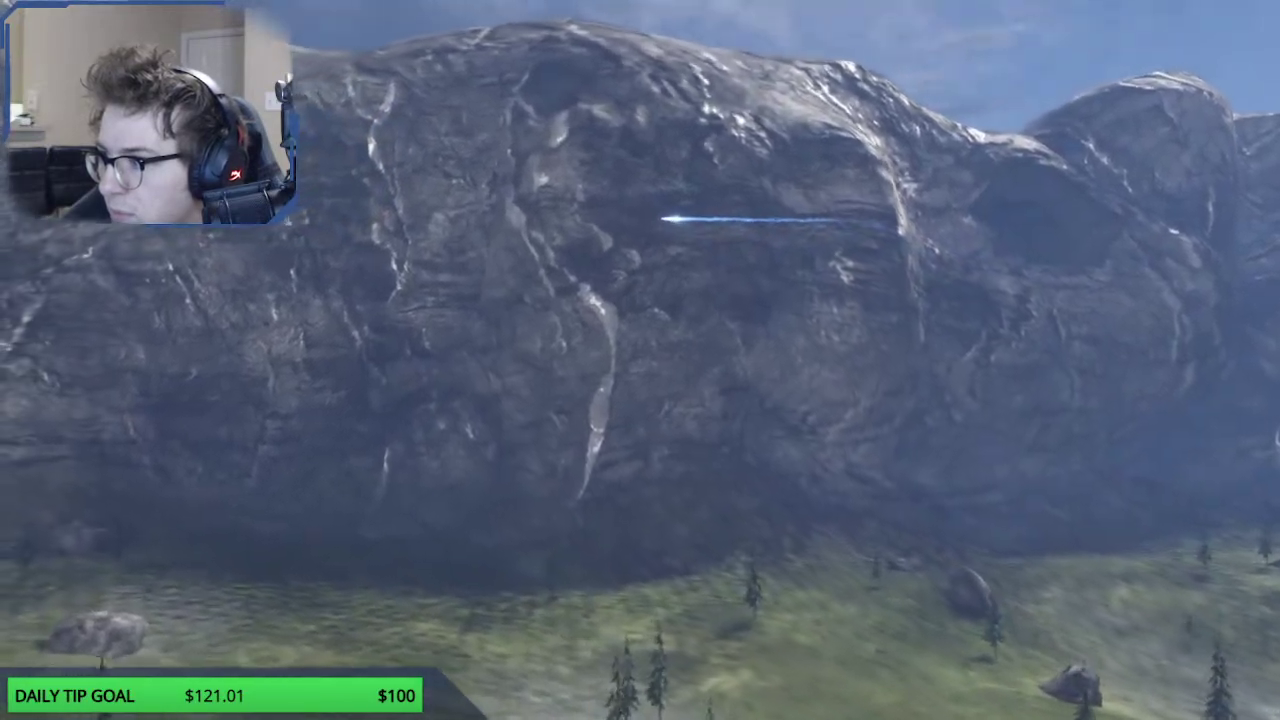
left_click(640, 360)
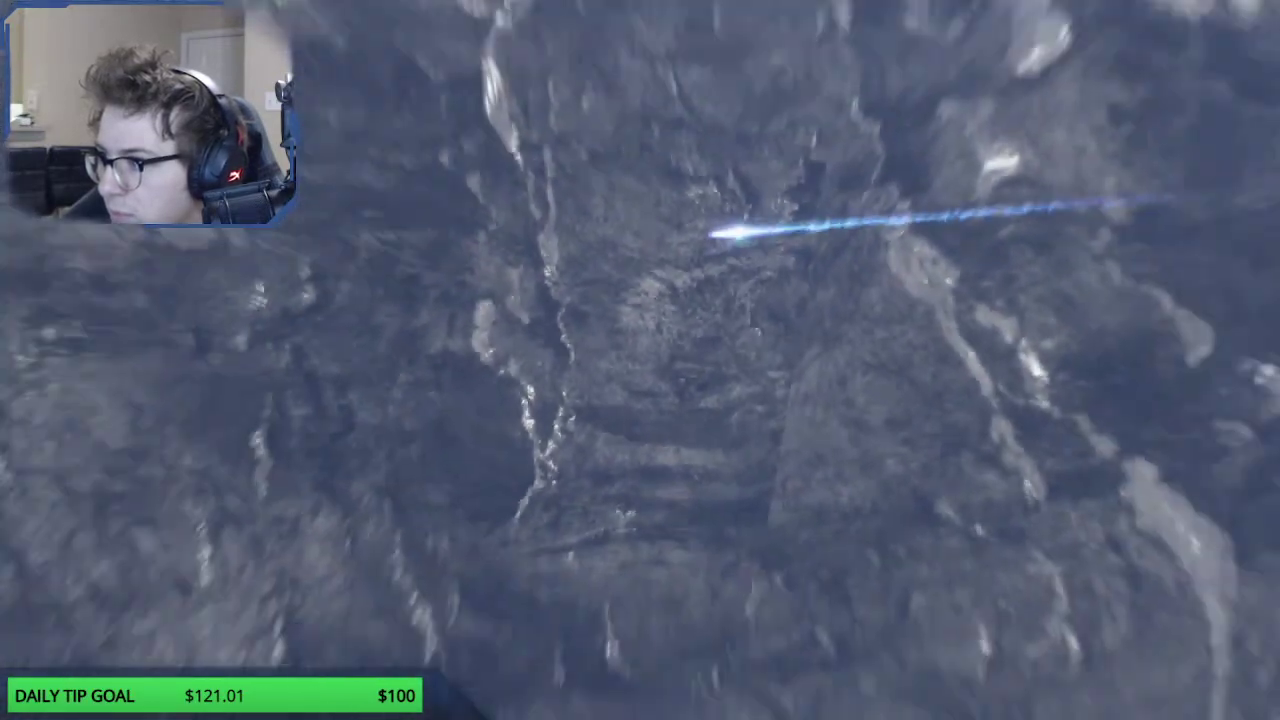
left_click(640, 360)
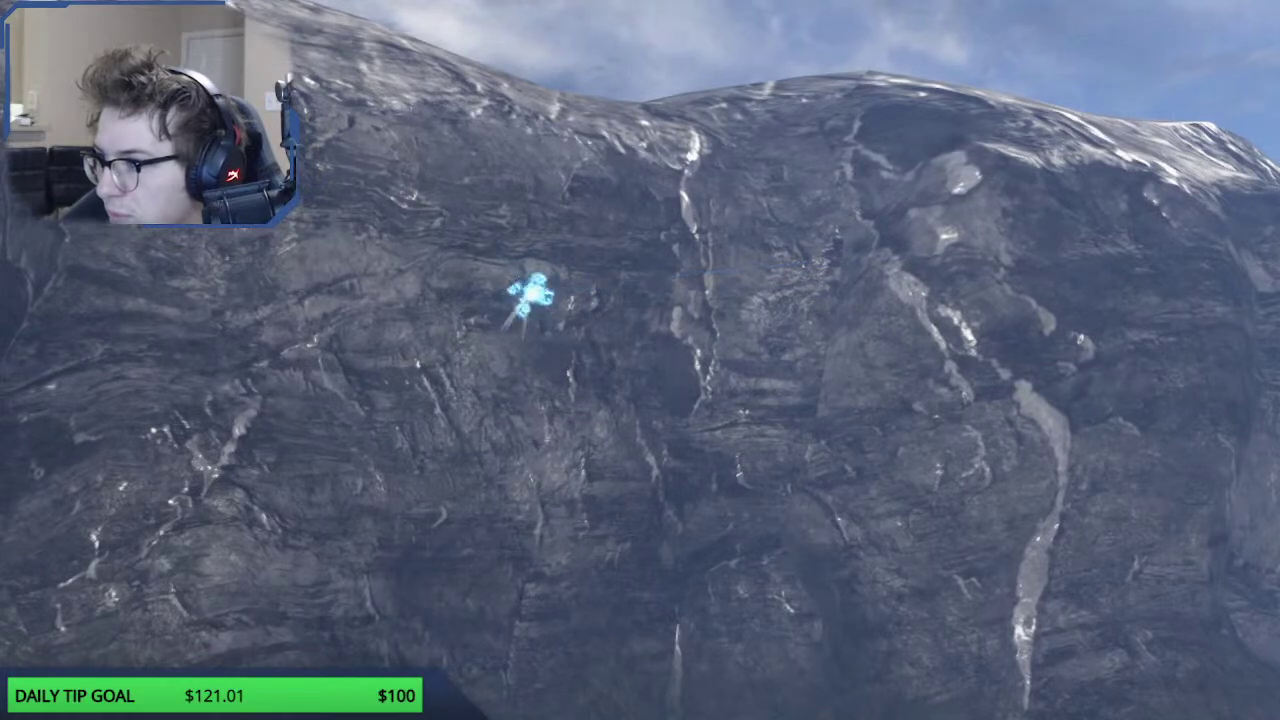
left_click(640, 360)
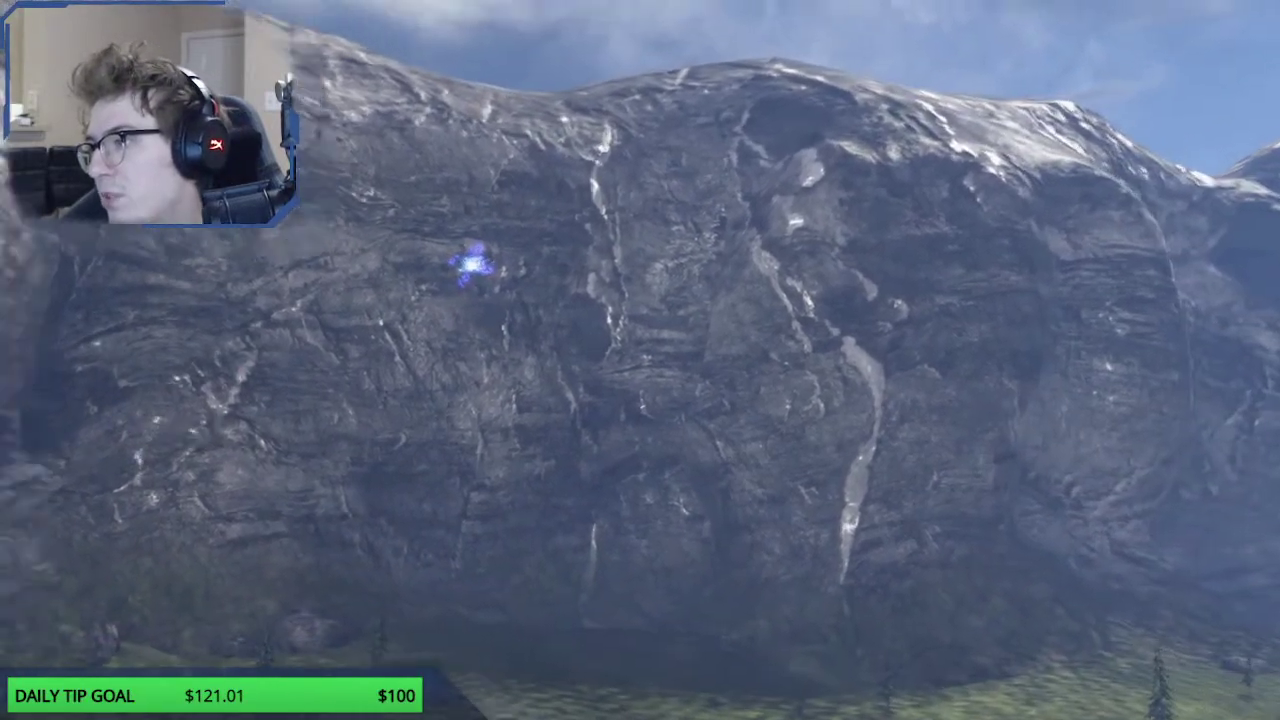
Step: Return to the bfg's gunner view, test its cannon again and view the vehicle at the lakeshore with the free camera
right_click(640, 360)
right_click(640, 360)
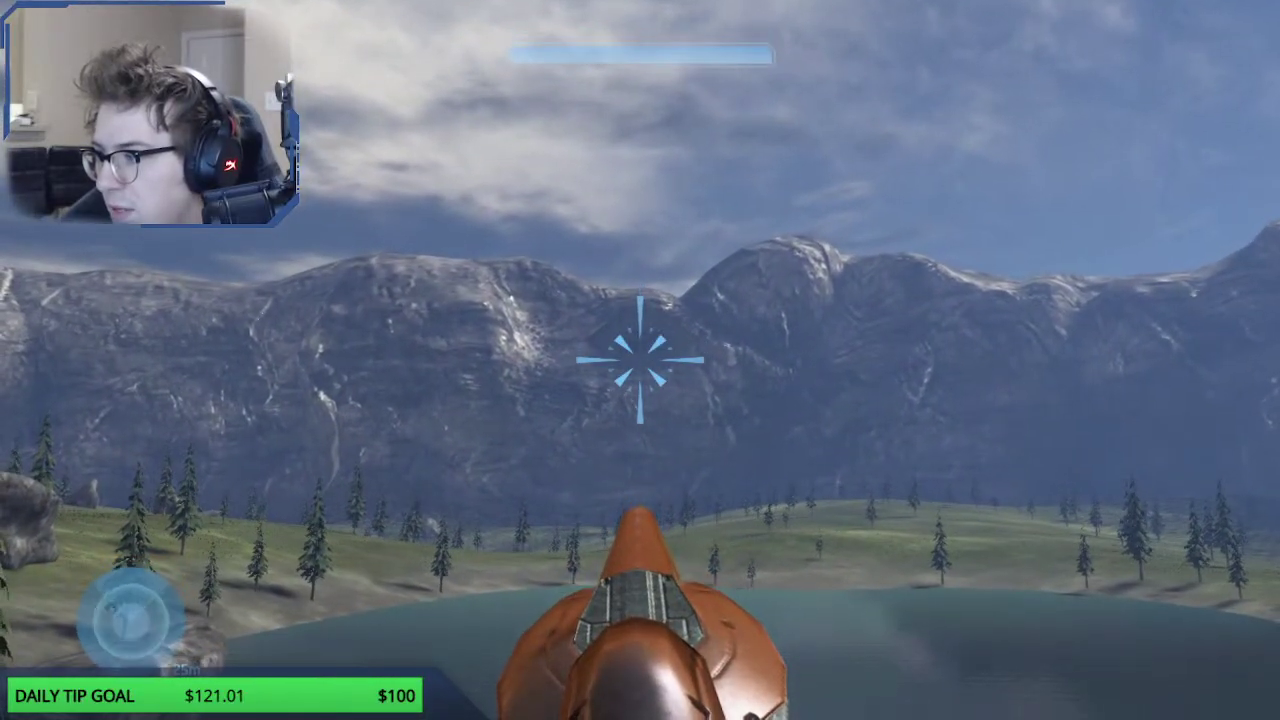
left_click(640, 360)
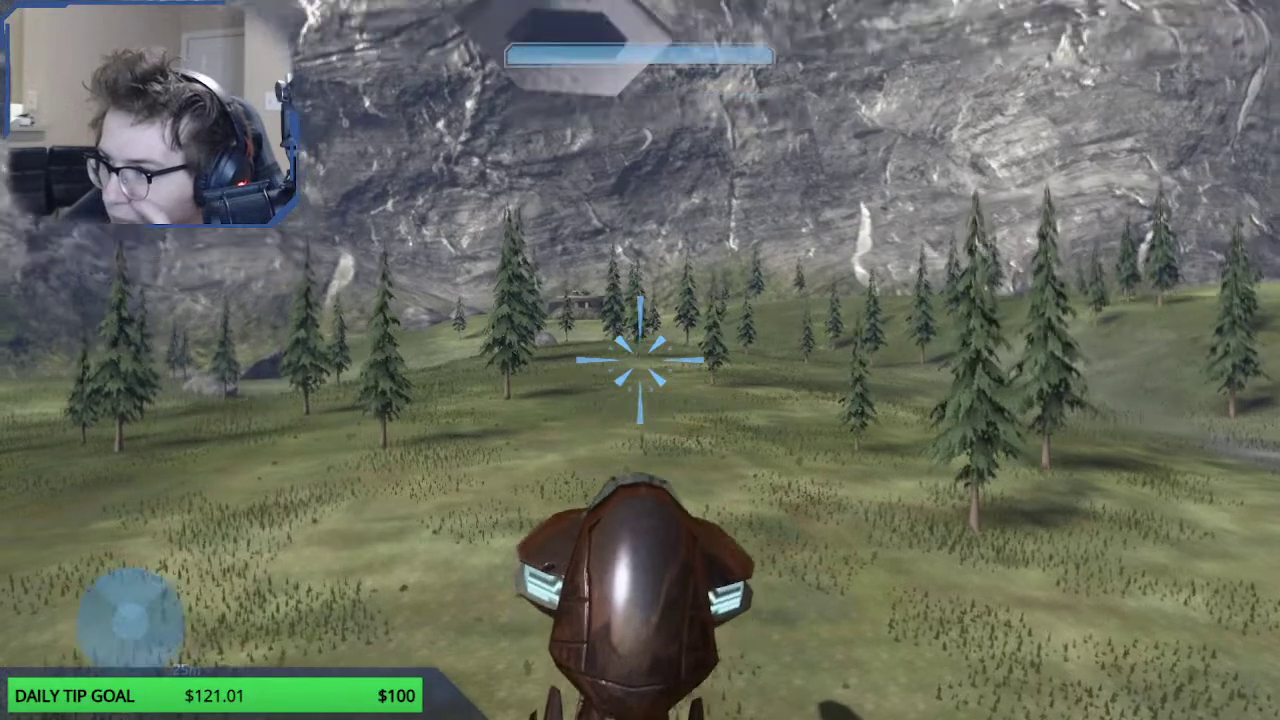
key("BackSpace")
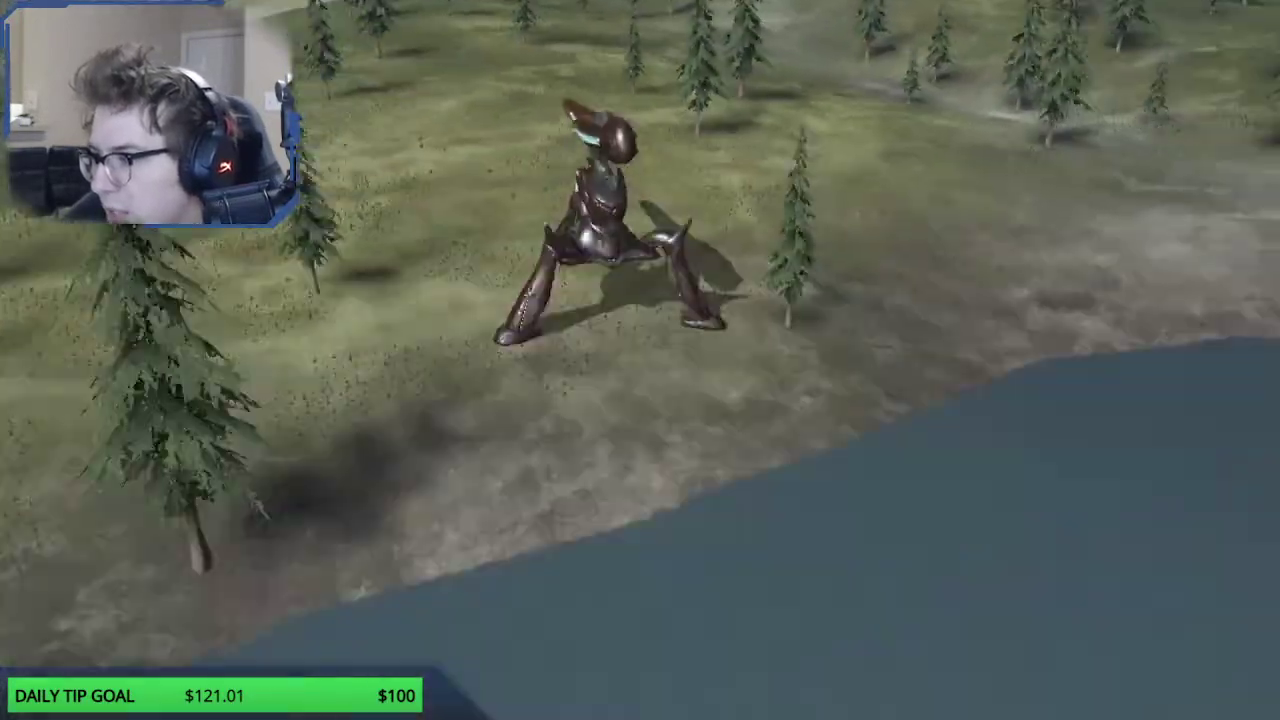